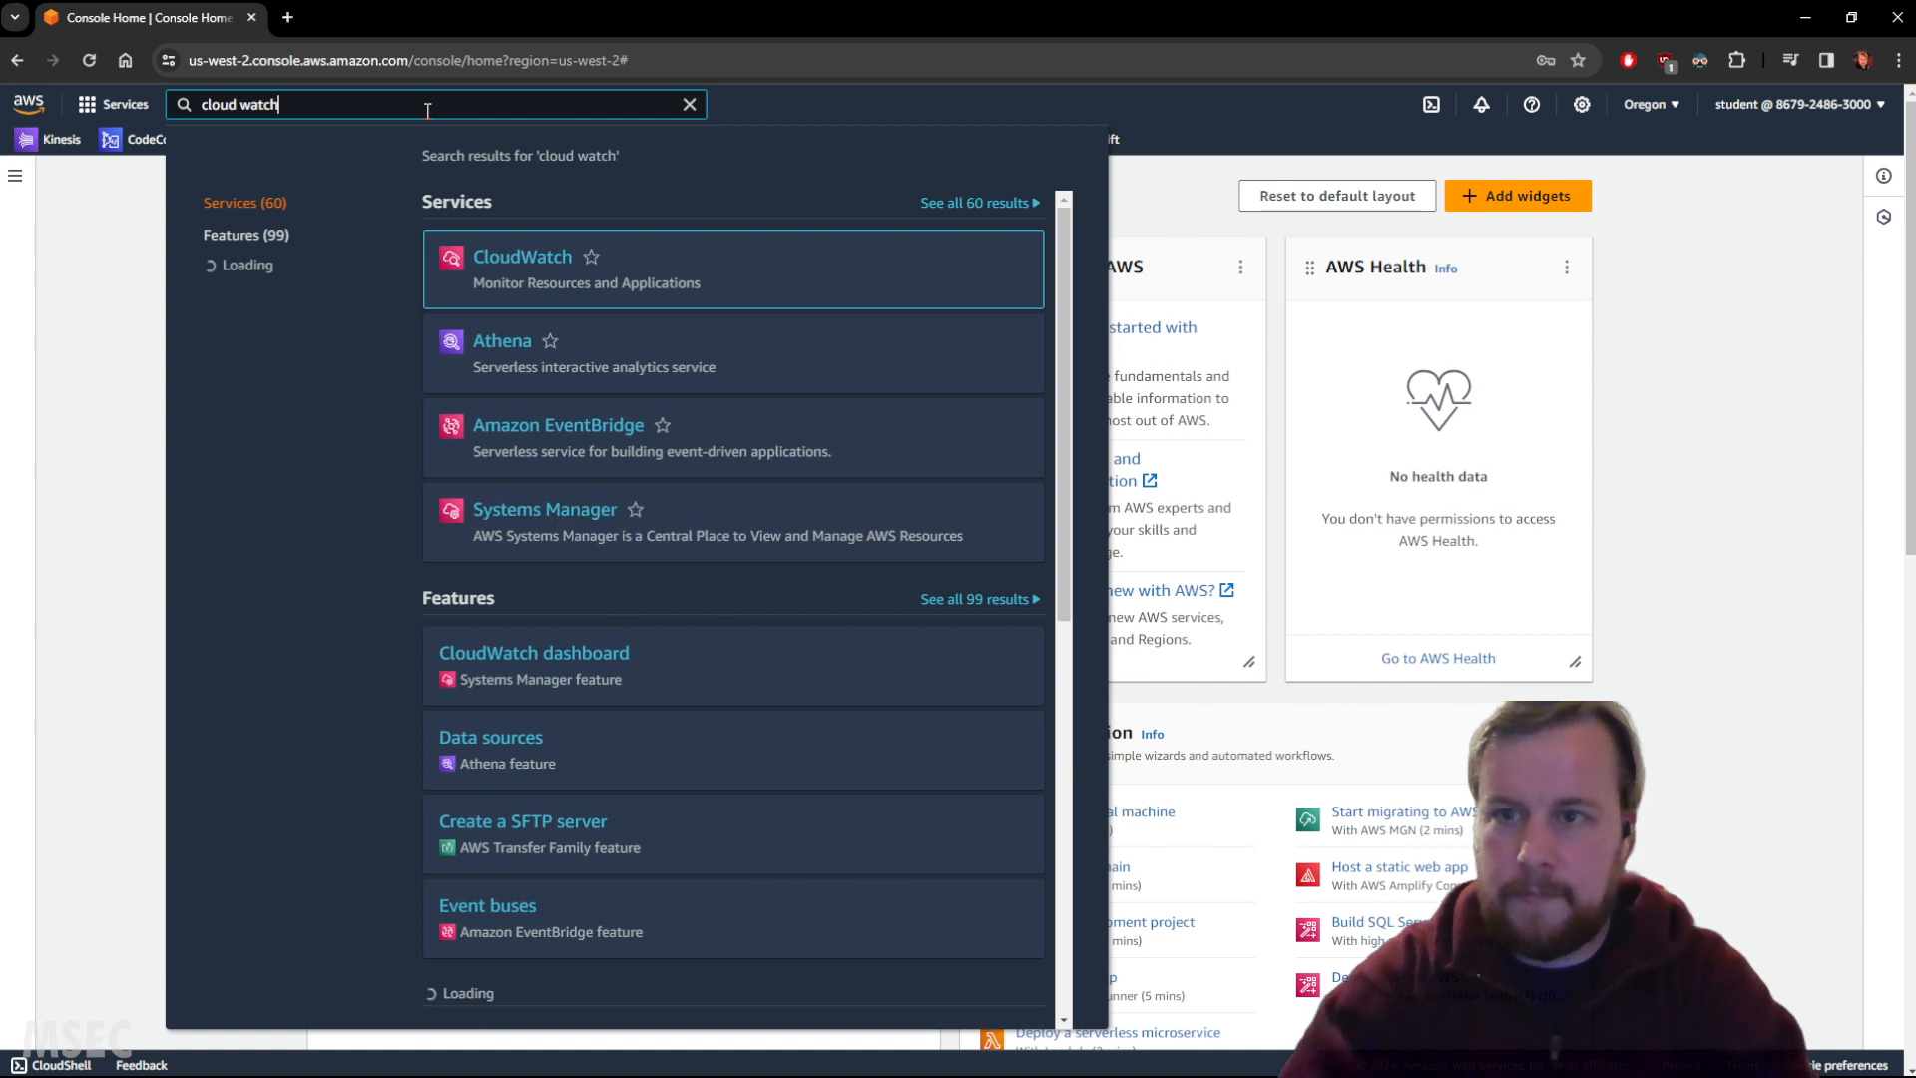
# Step: Open the CloudWatch service from the search results and list its log groups
pyautogui.click(521, 257)
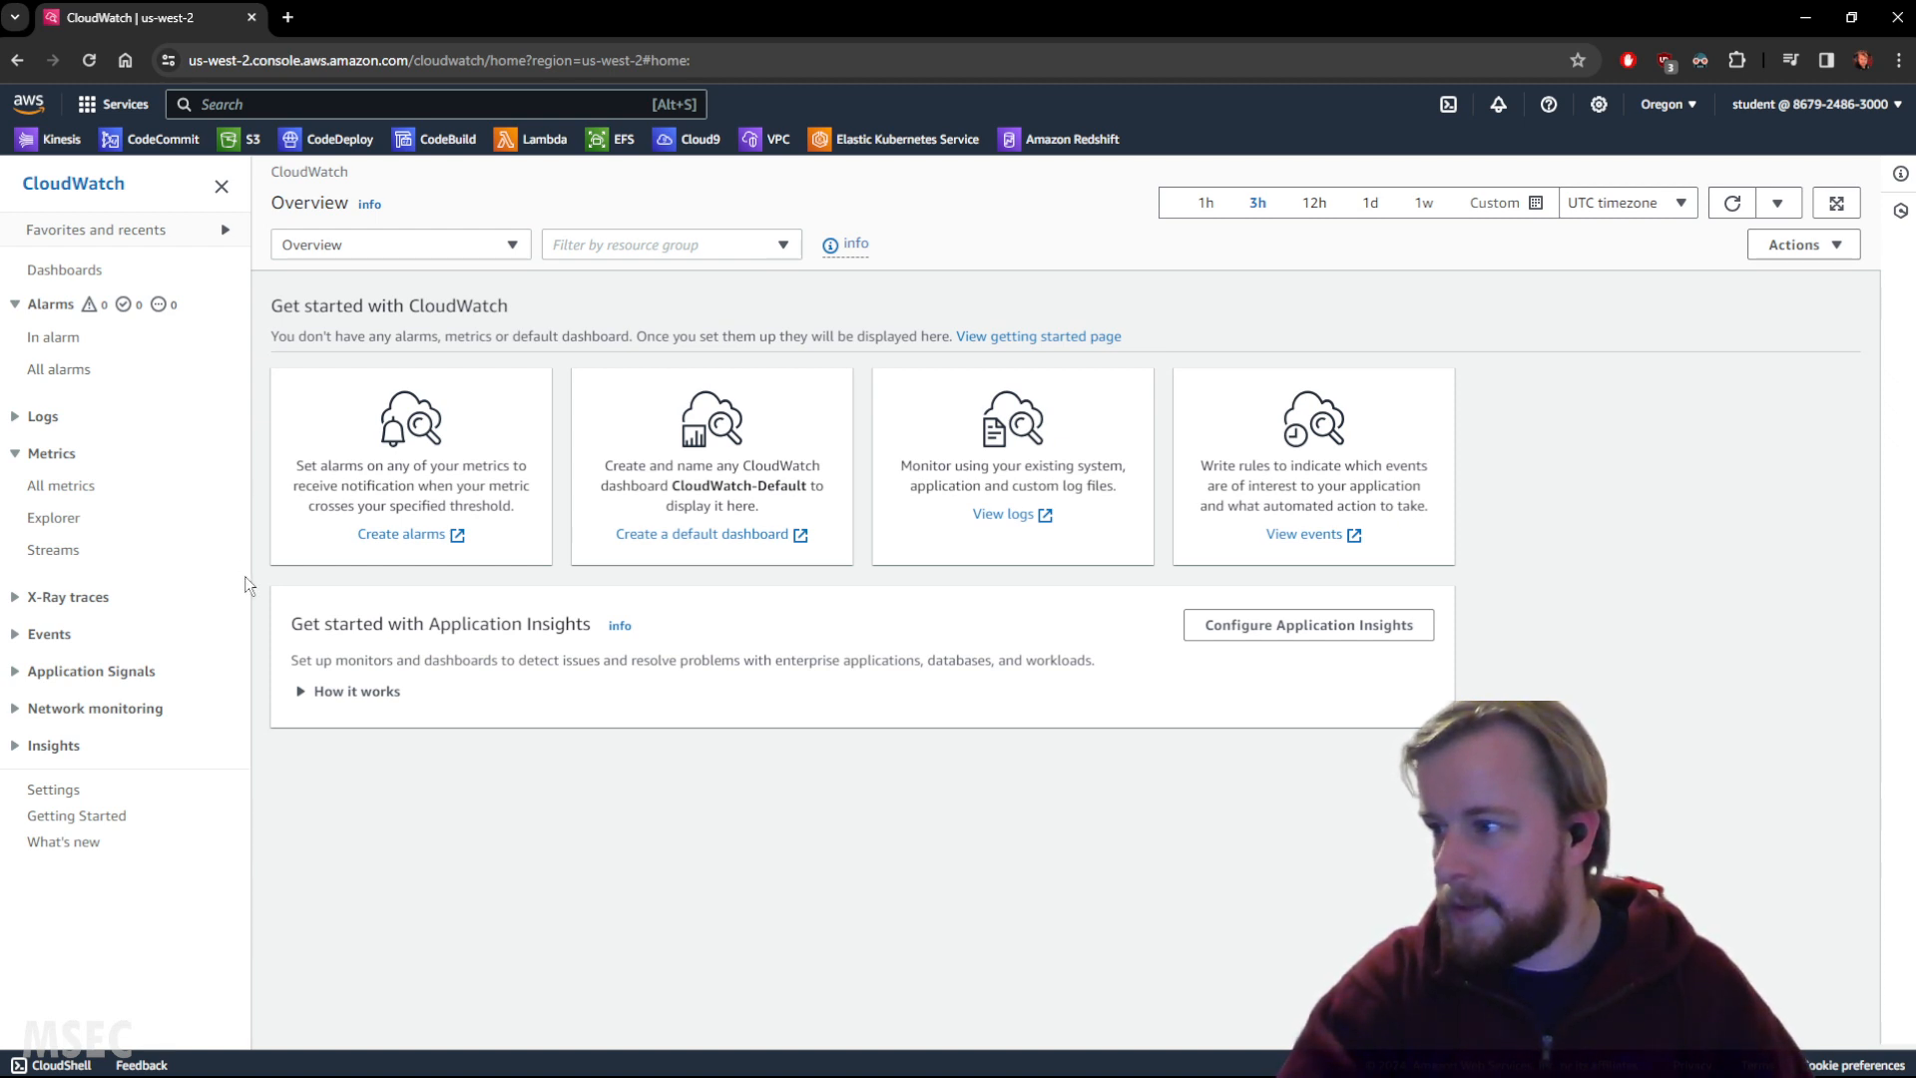
pyautogui.click(15, 418)
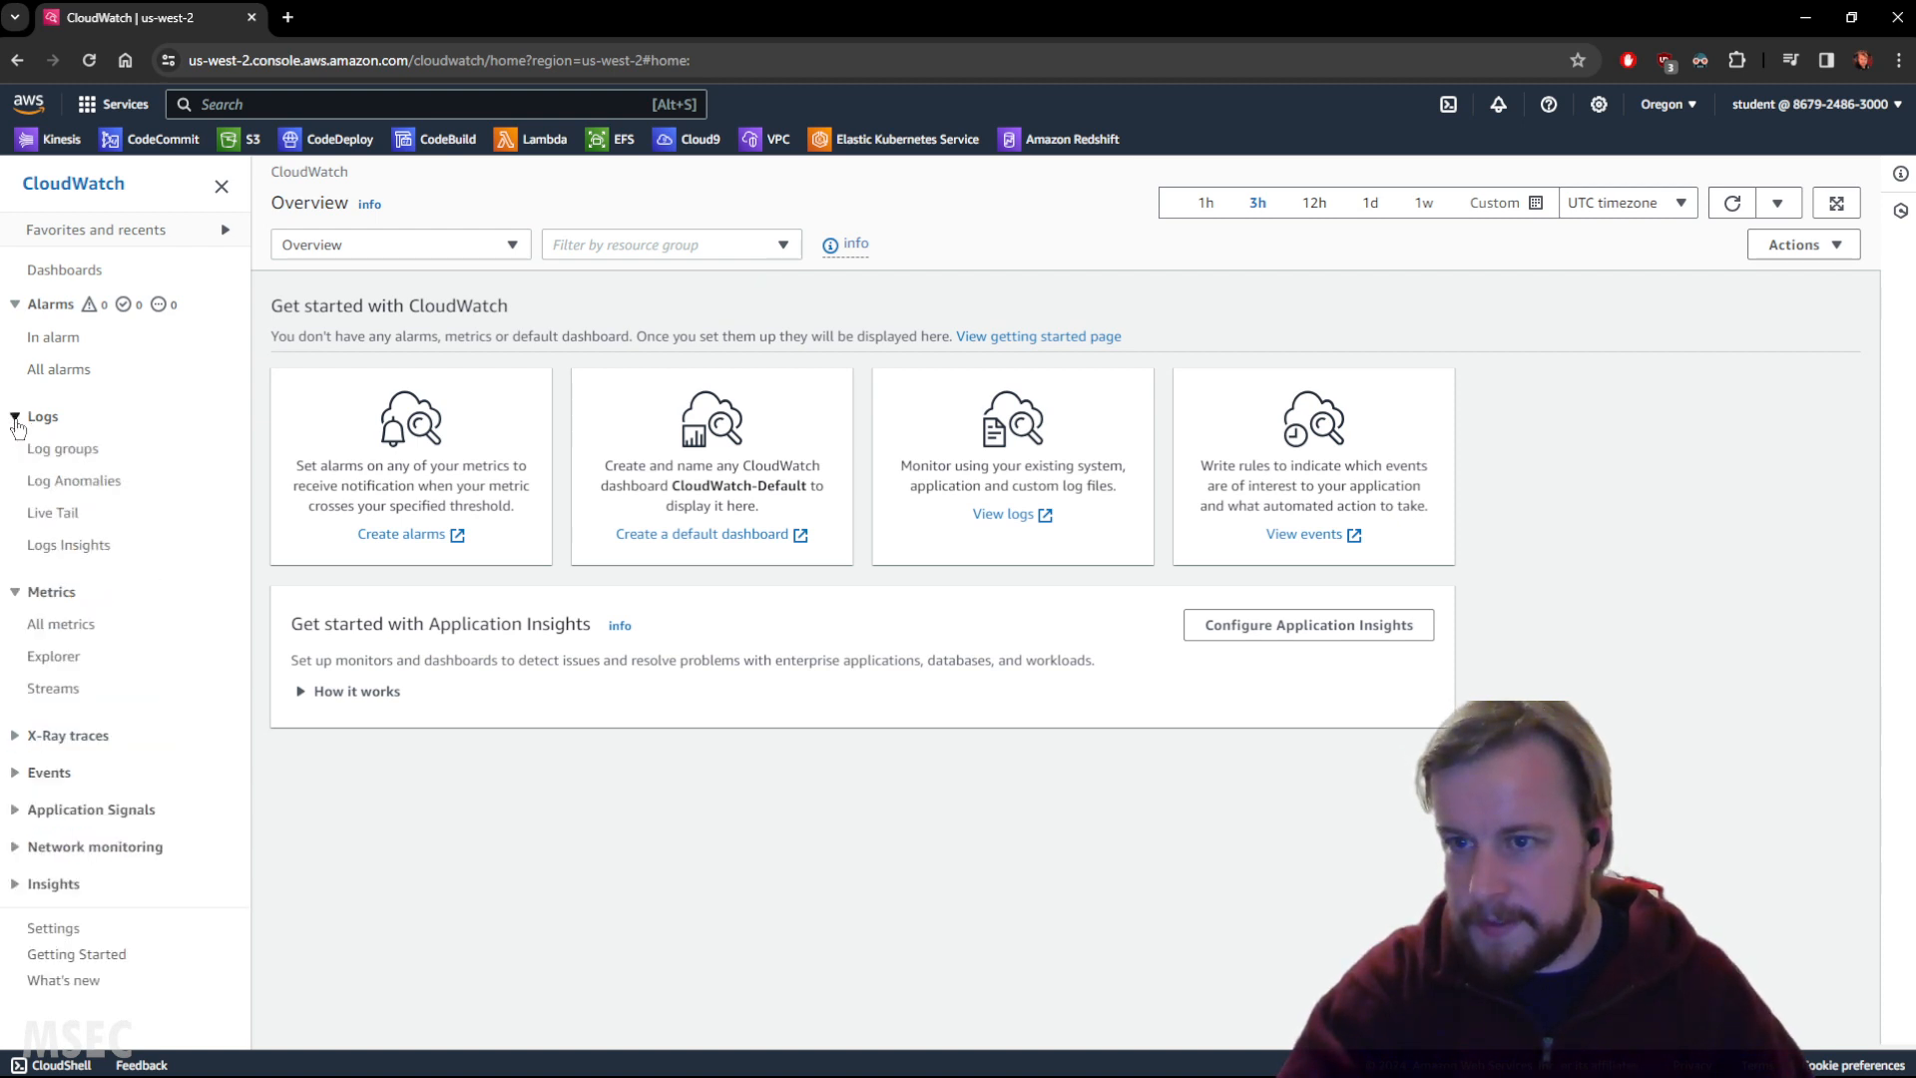
pyautogui.click(86, 452)
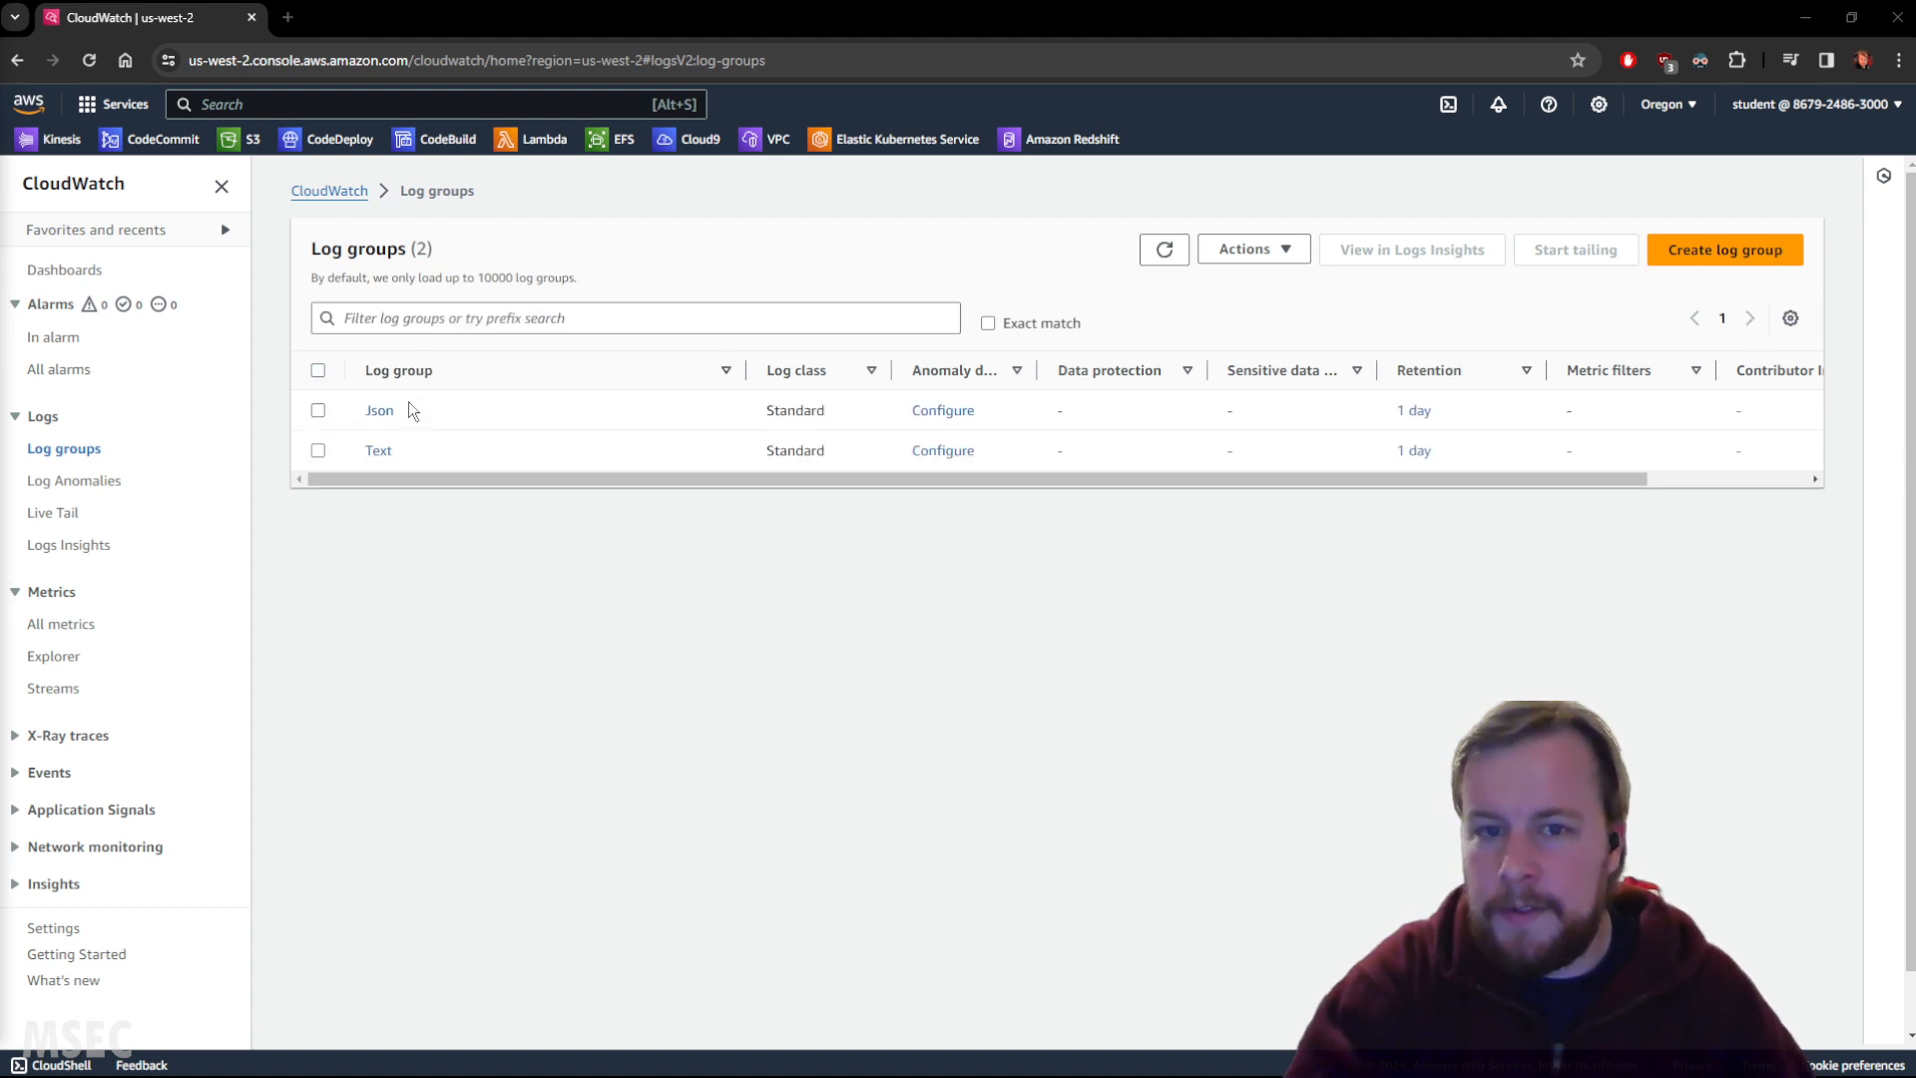
# Step: Open the Text log group and show the events from all of its log streams
pyautogui.click(320, 452)
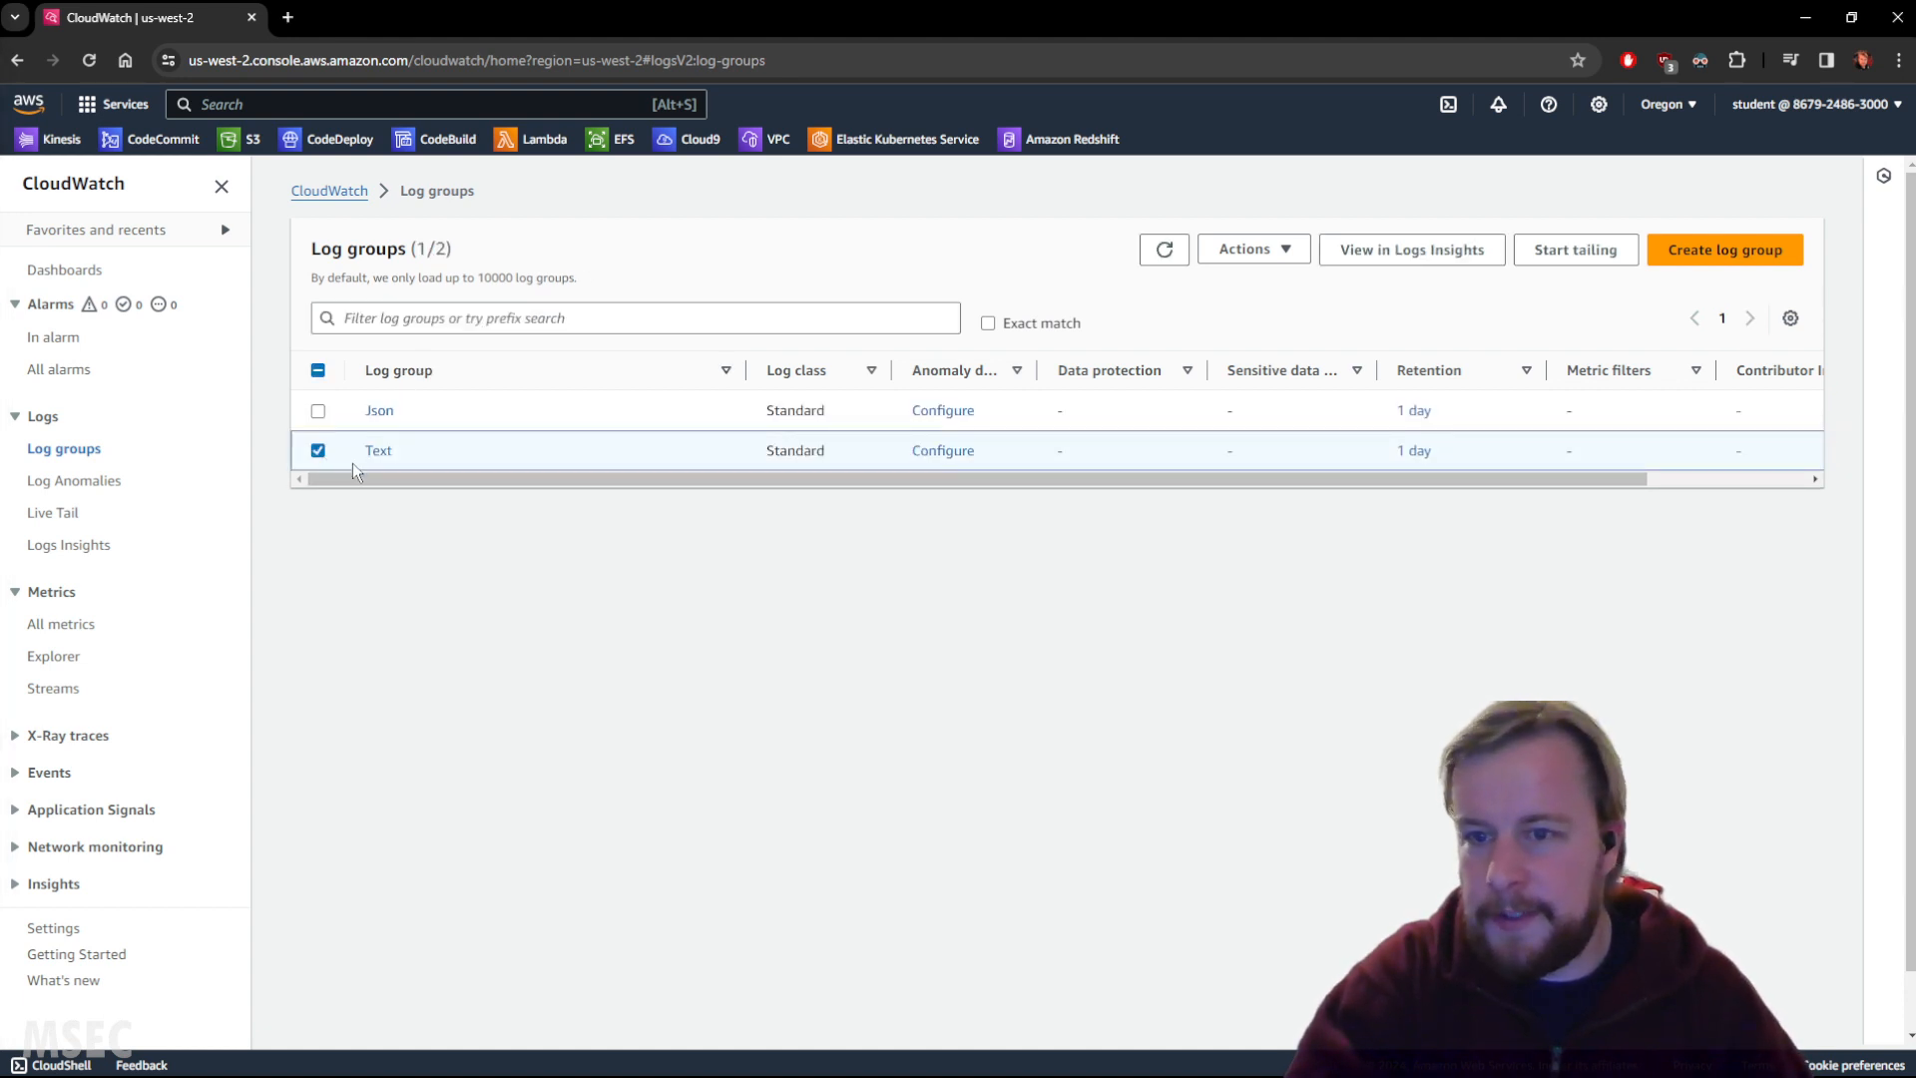
pyautogui.click(379, 446)
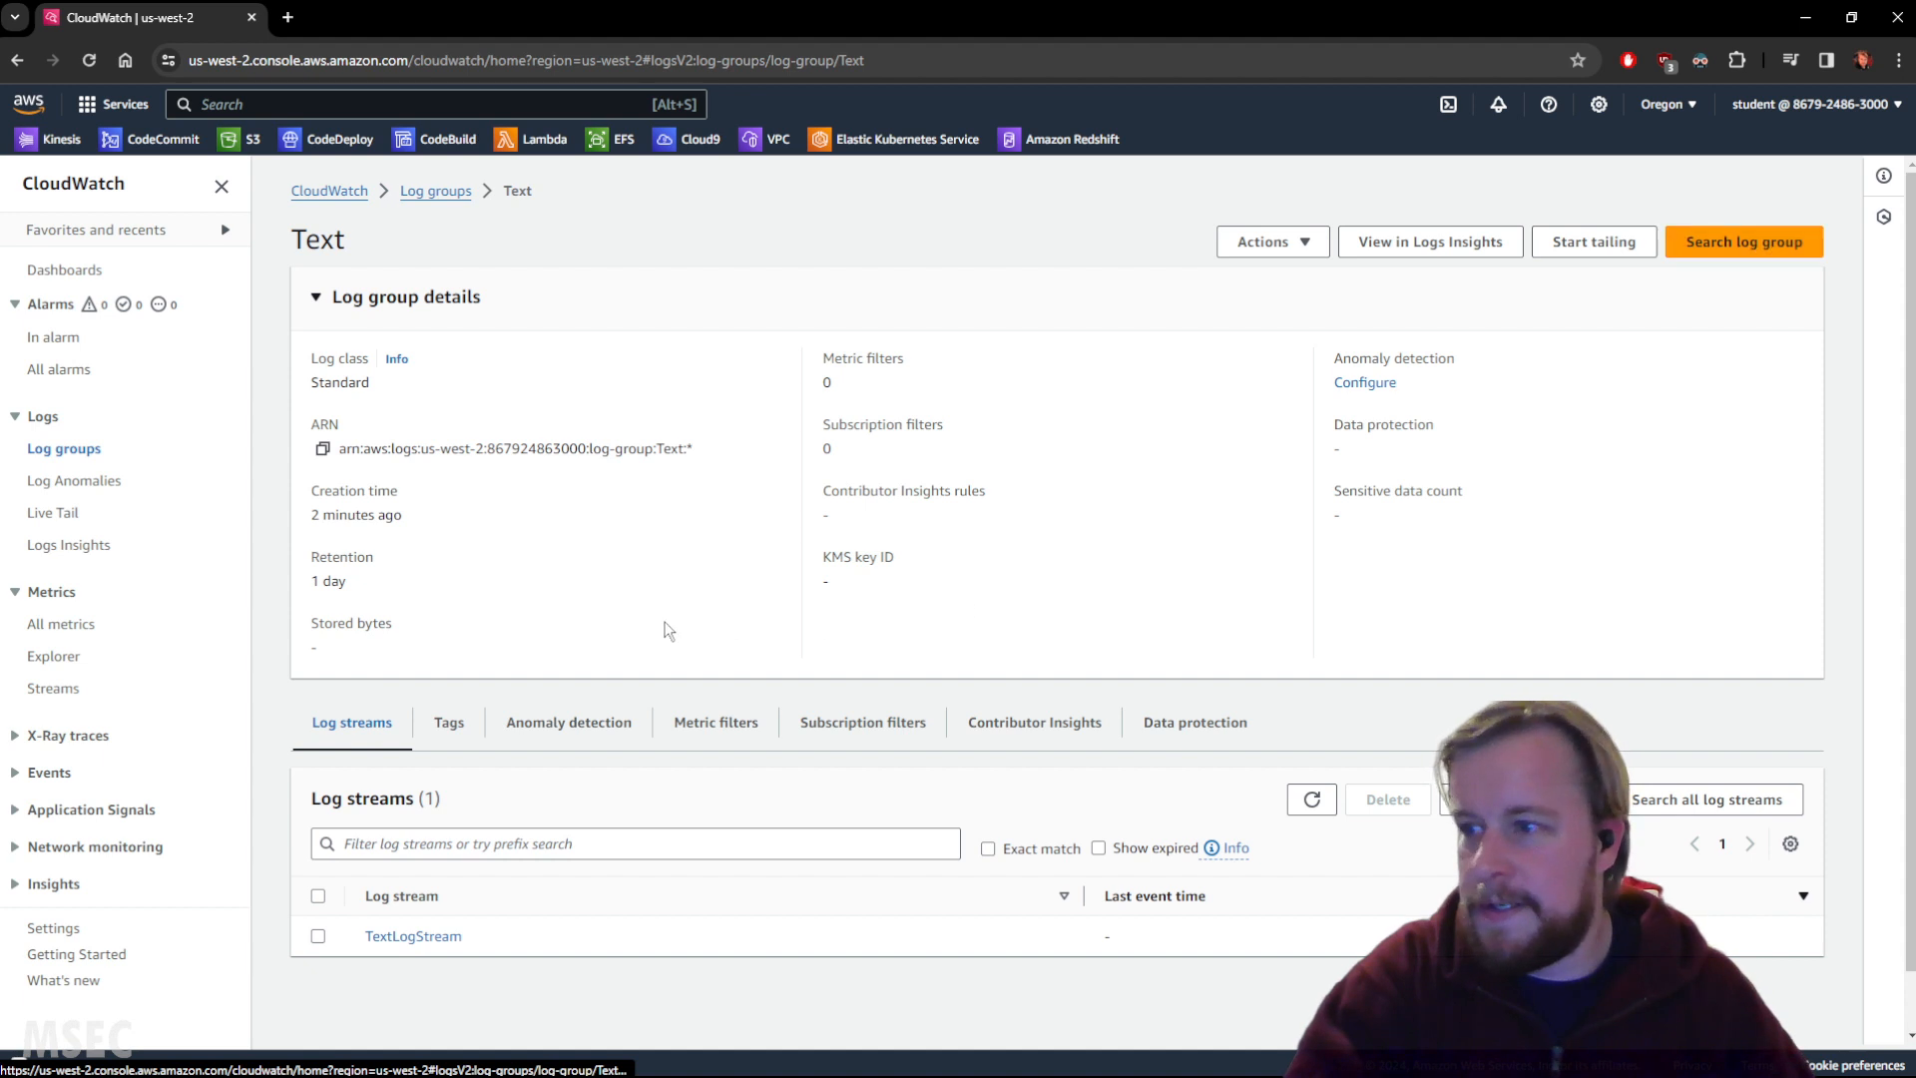
pyautogui.click(1732, 800)
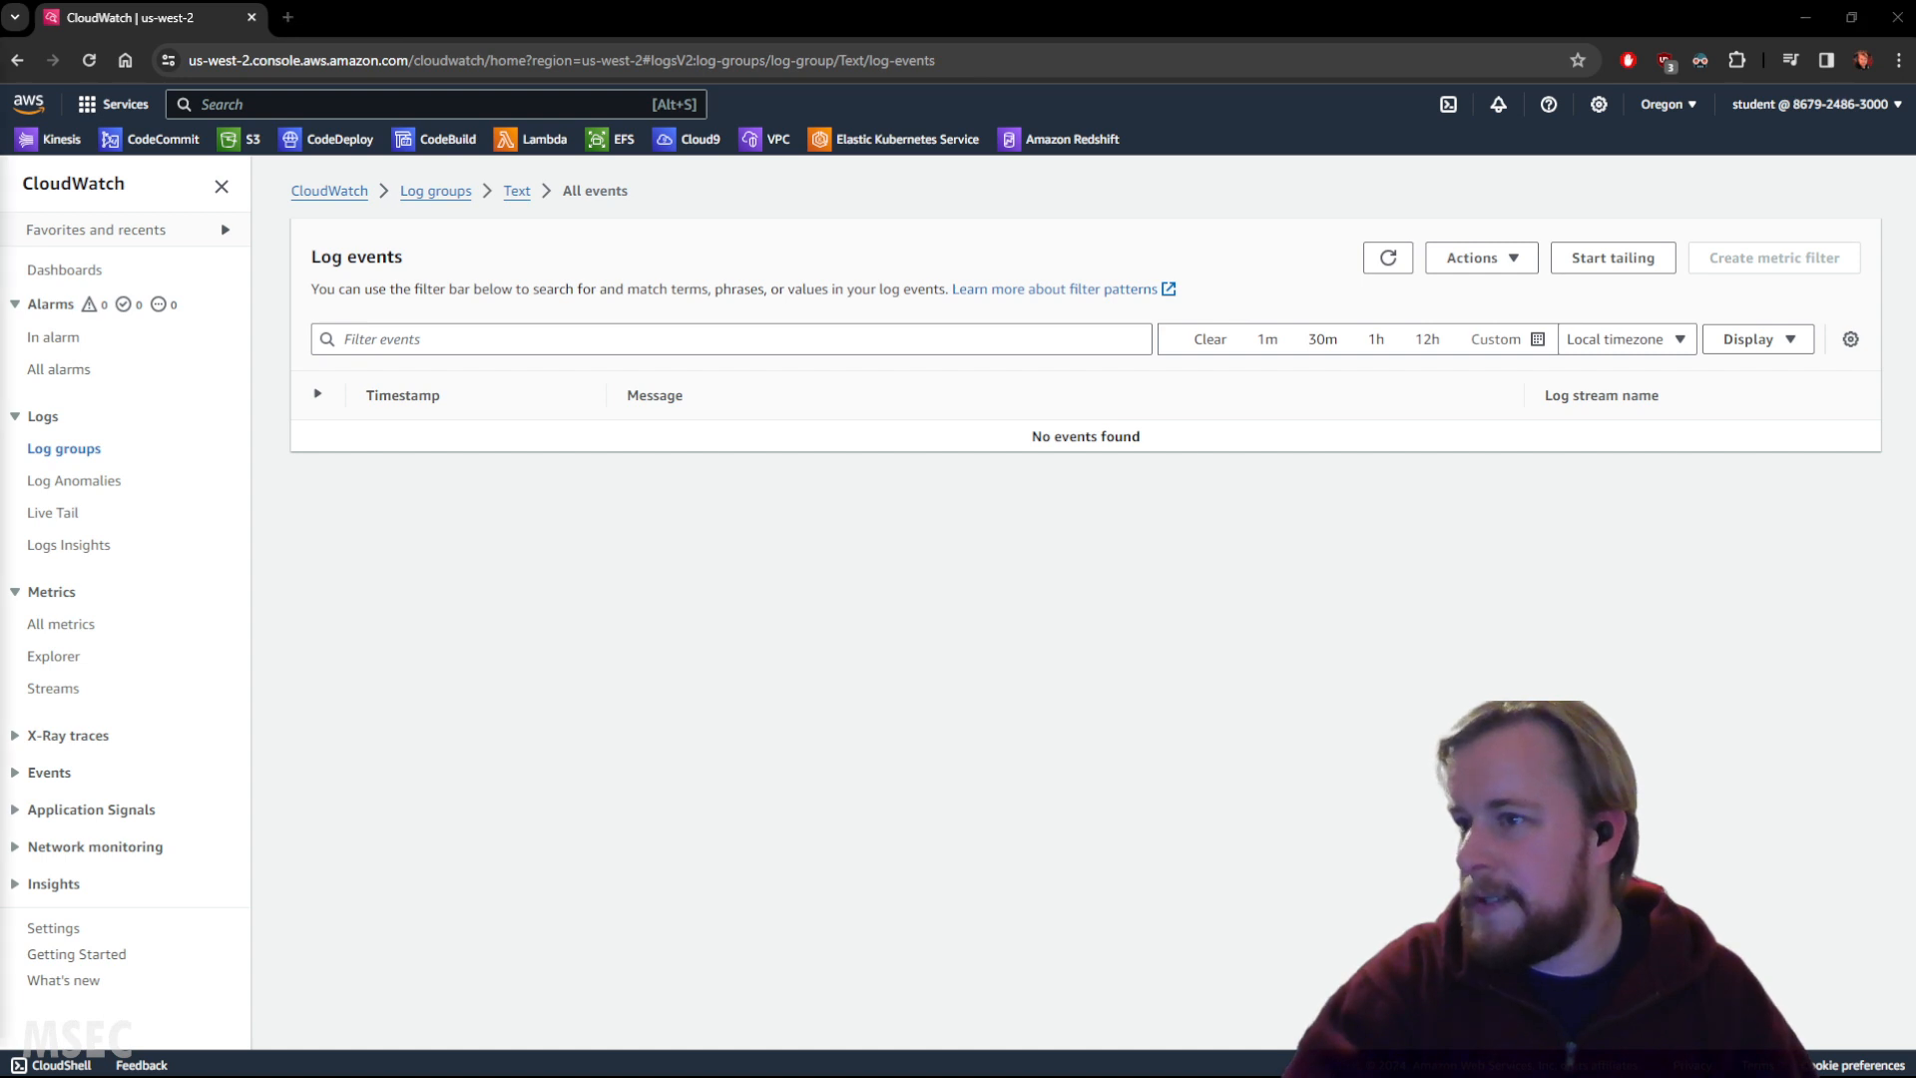
# Step: Filter the Text log group's events by the term 1.1.1.1
pyautogui.click(451, 340)
pyautogui.write('1.1.1.1')
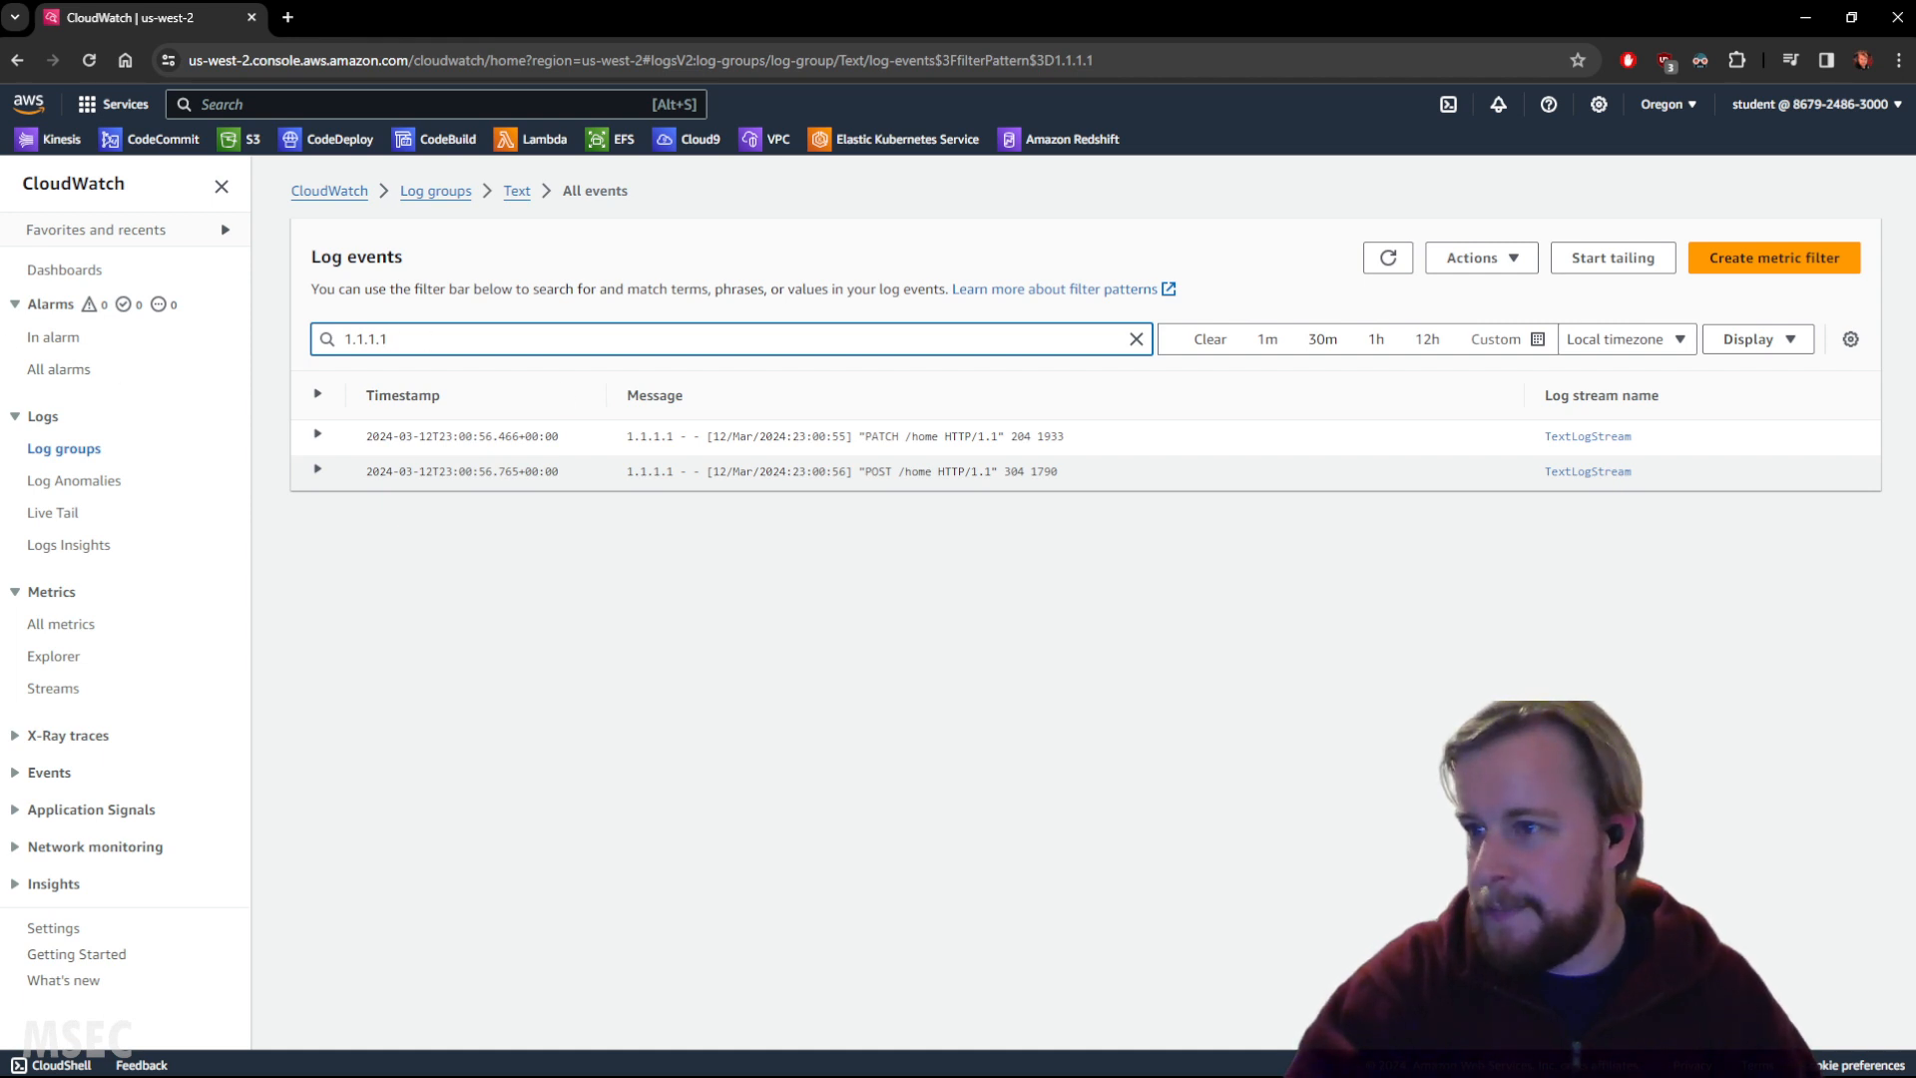
# Step: Replace the event filter with 2.2 and reload the log events
pyautogui.hotkey('ctrl', 'a')
pyautogui.write('2.2.')
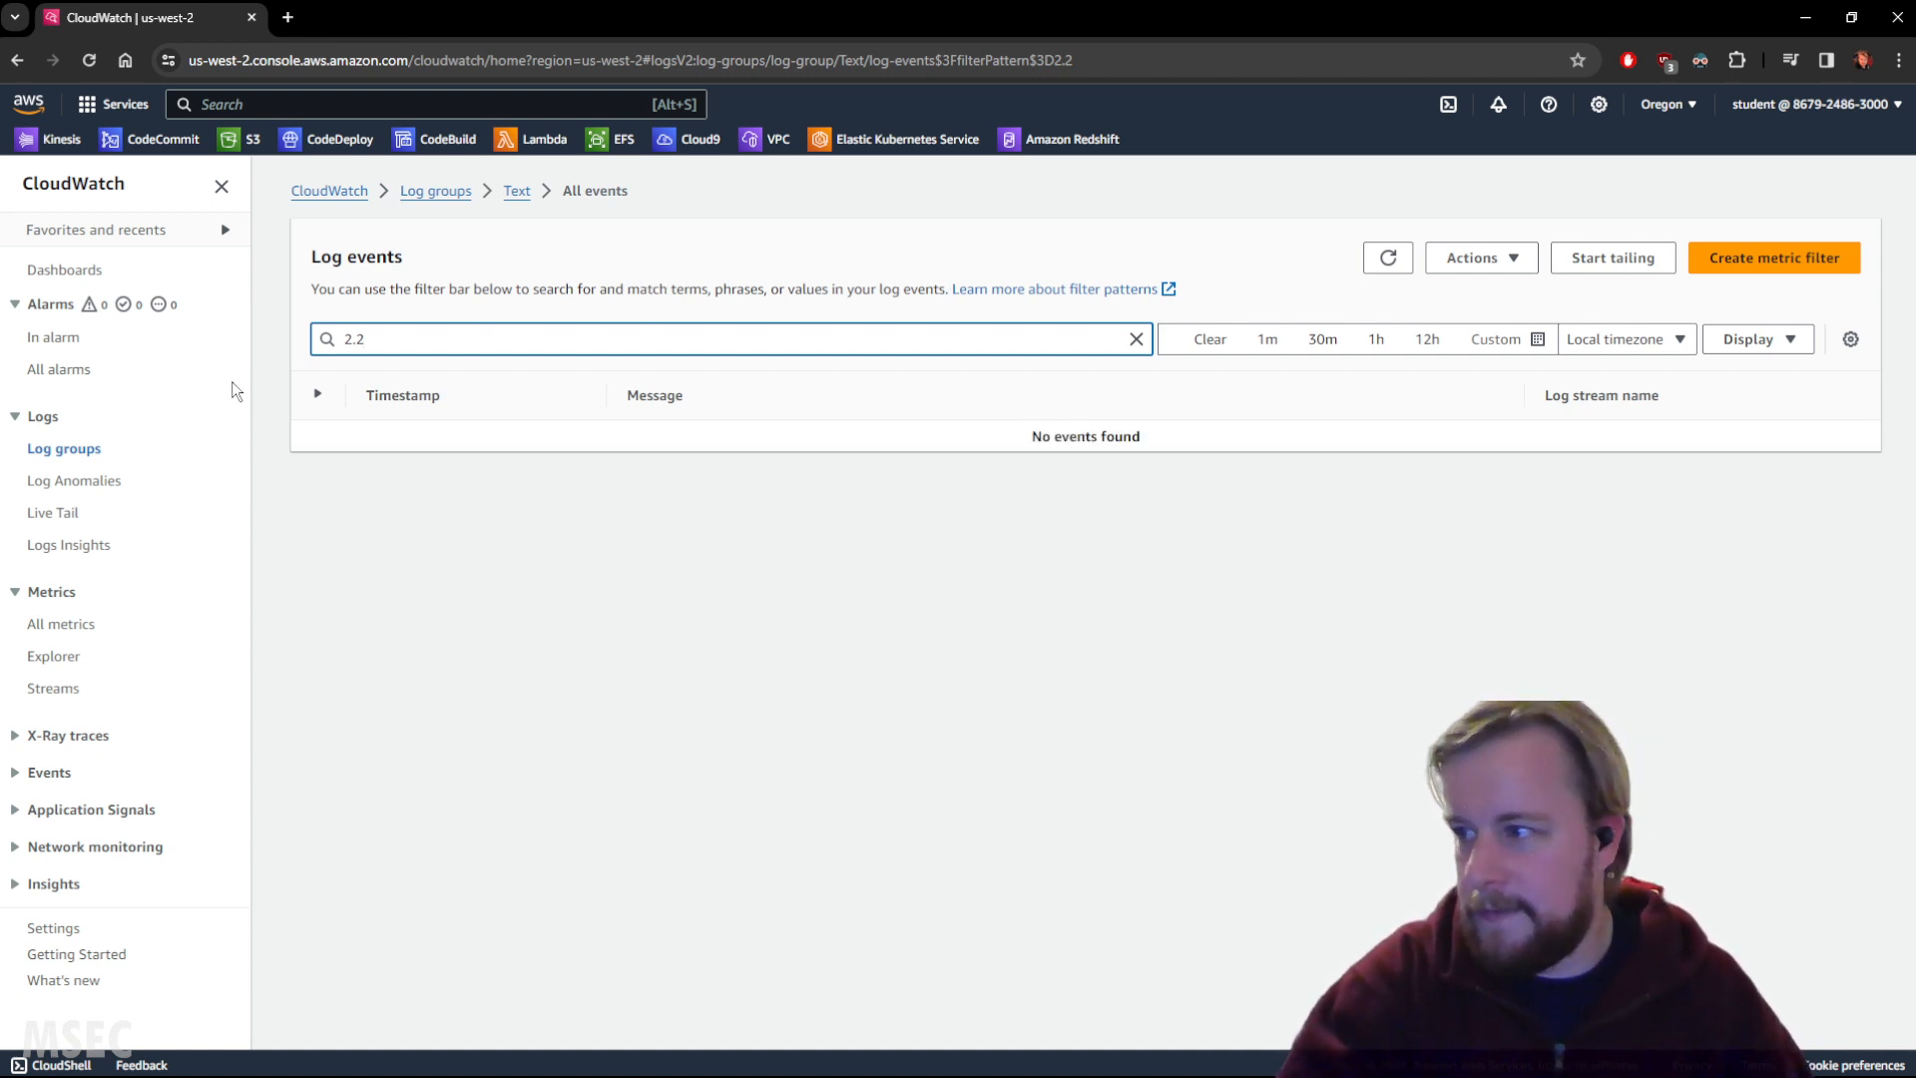
pyautogui.click(1382, 260)
pyautogui.click(911, 342)
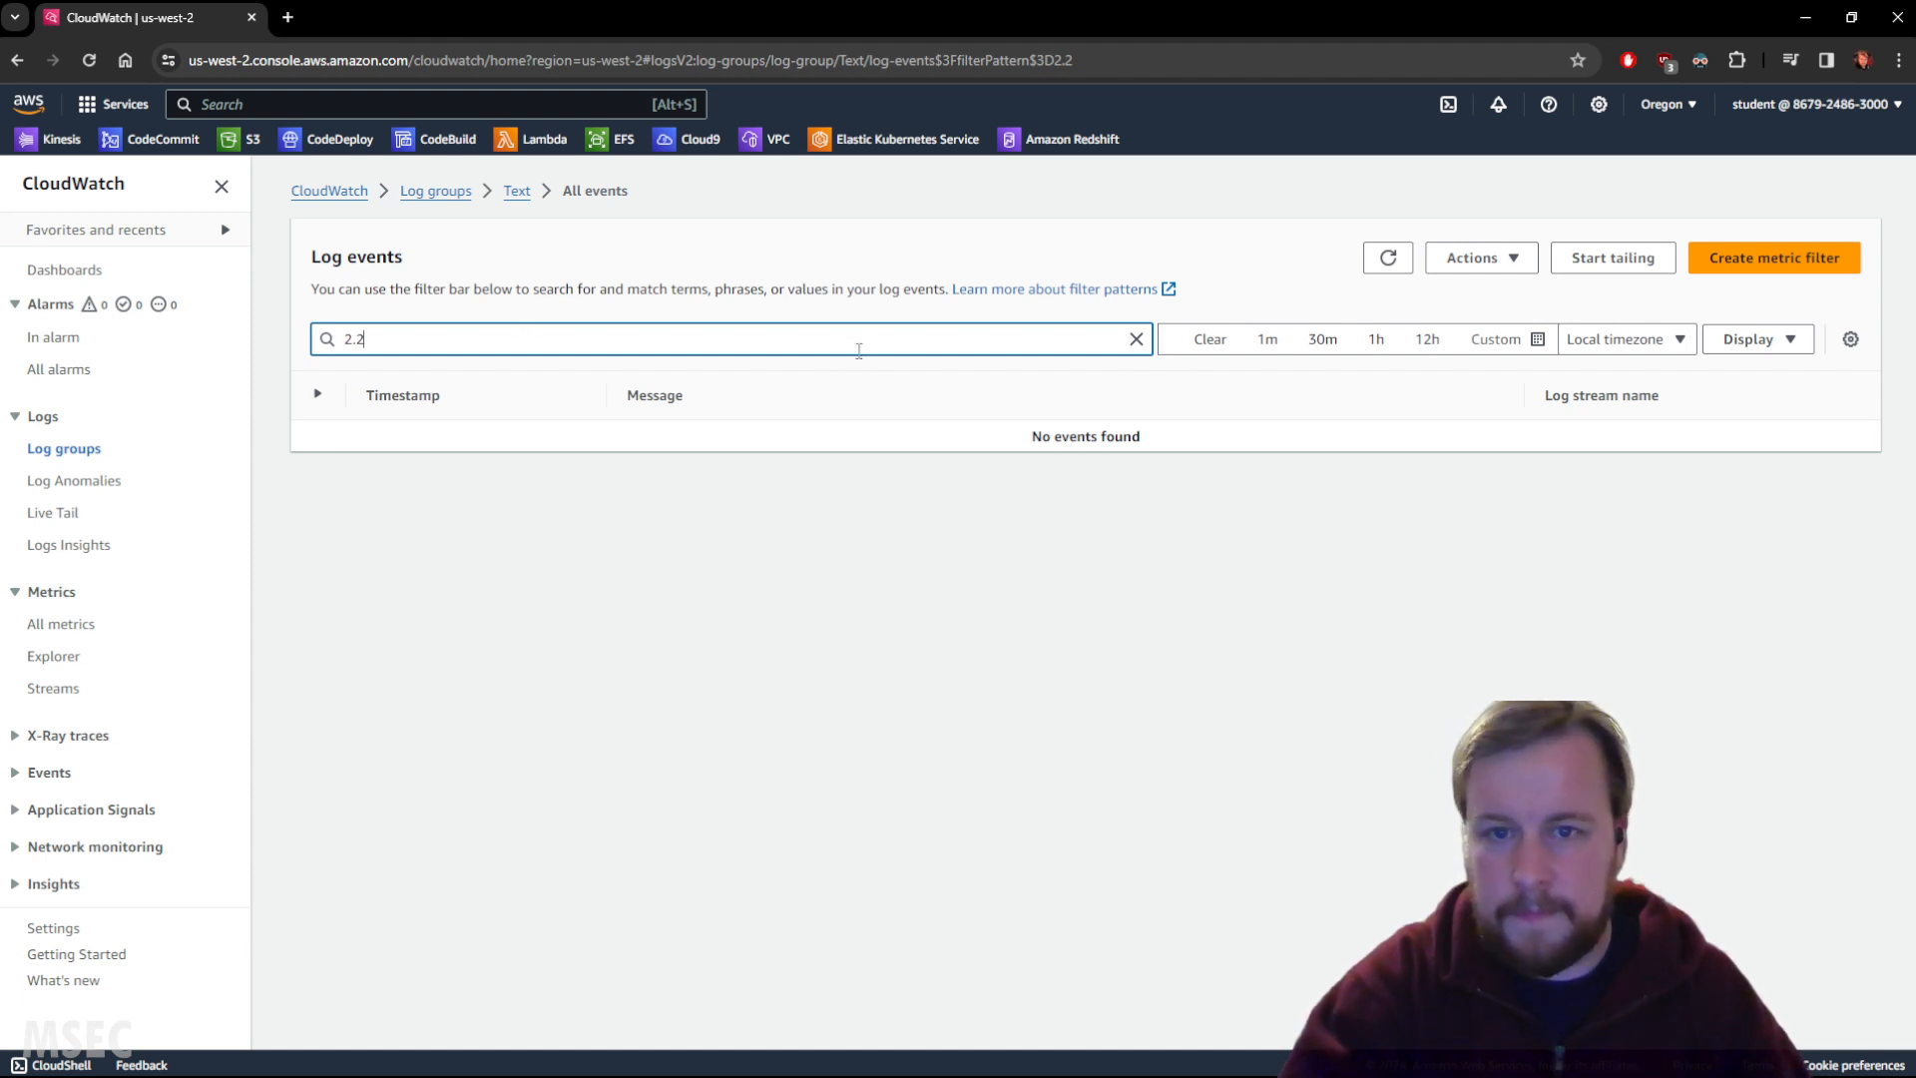
pyautogui.press('Return')
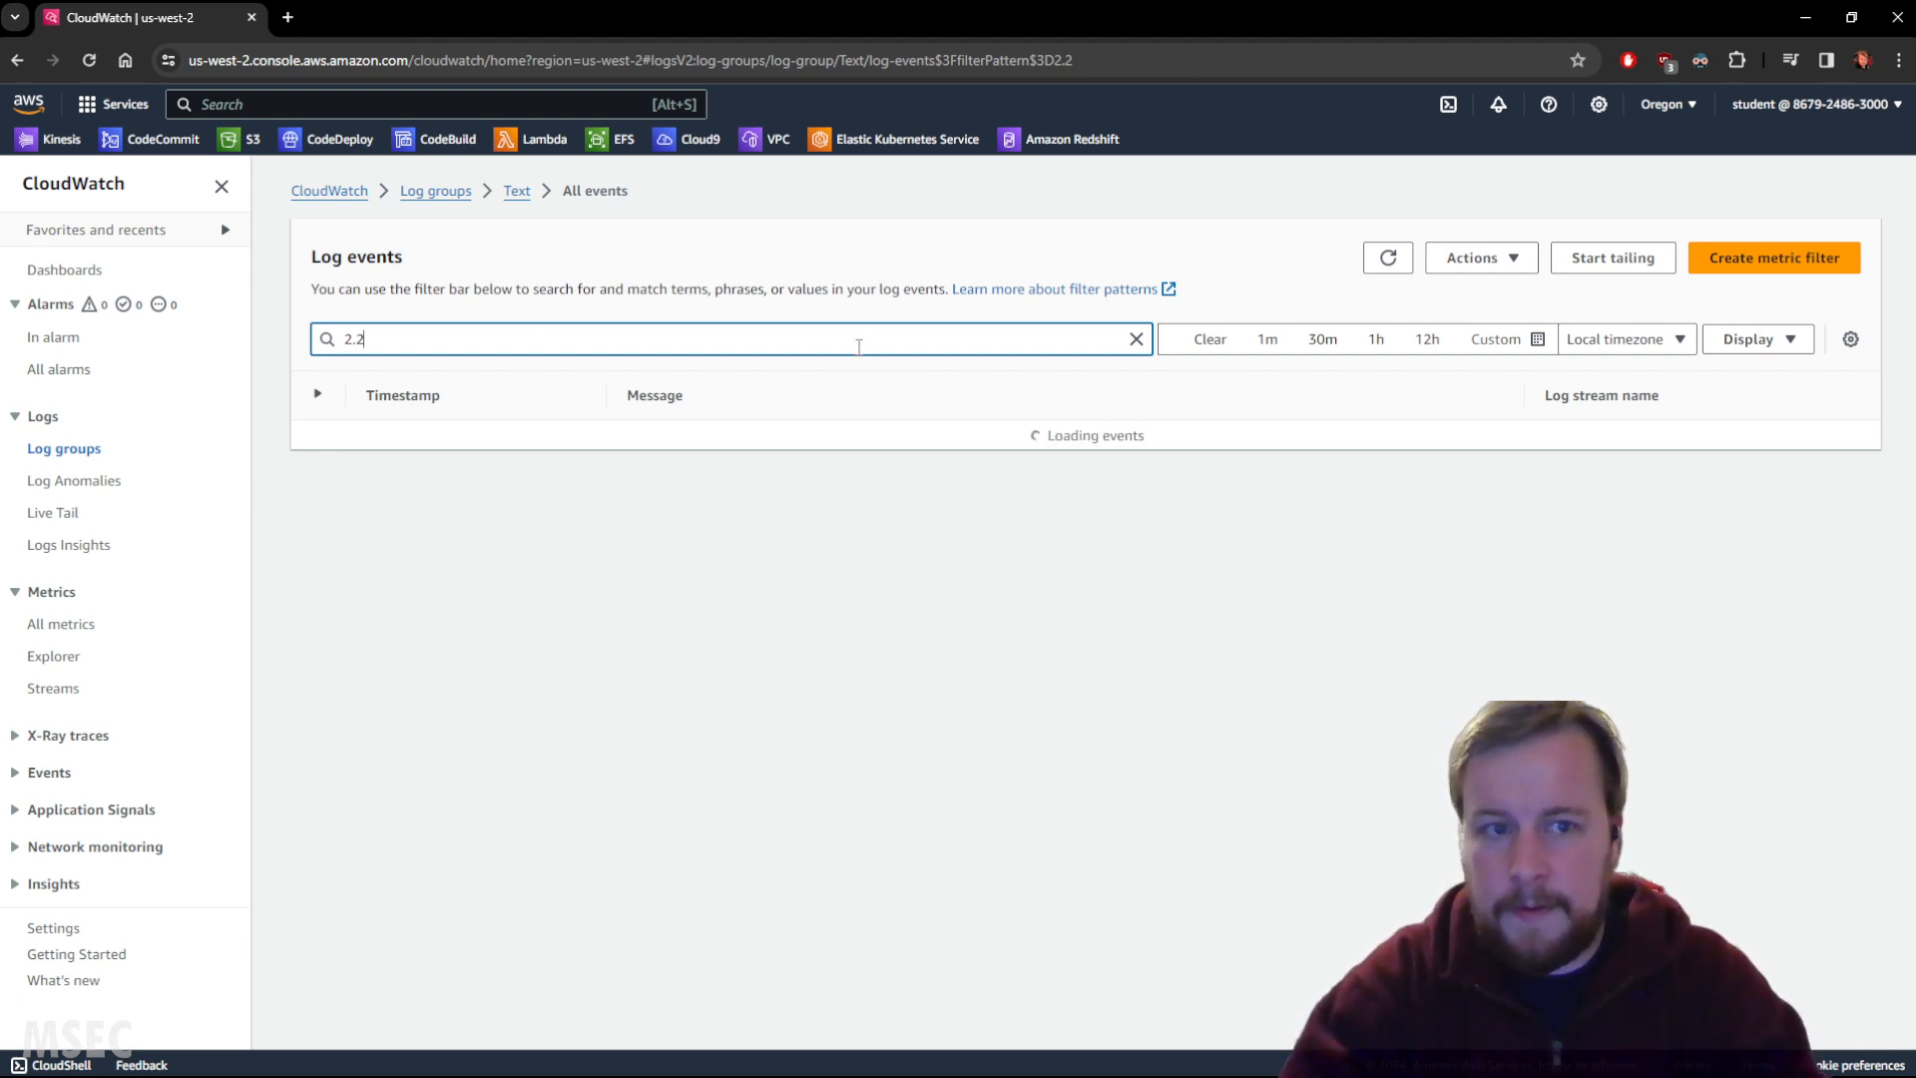
# Step: Change the event filter back to 1.1.1.1 and rerun the search
pyautogui.press('BackSpace')
pyautogui.press('BackSpace')
pyautogui.press('BackSpace')
pyautogui.write('1.1.1')
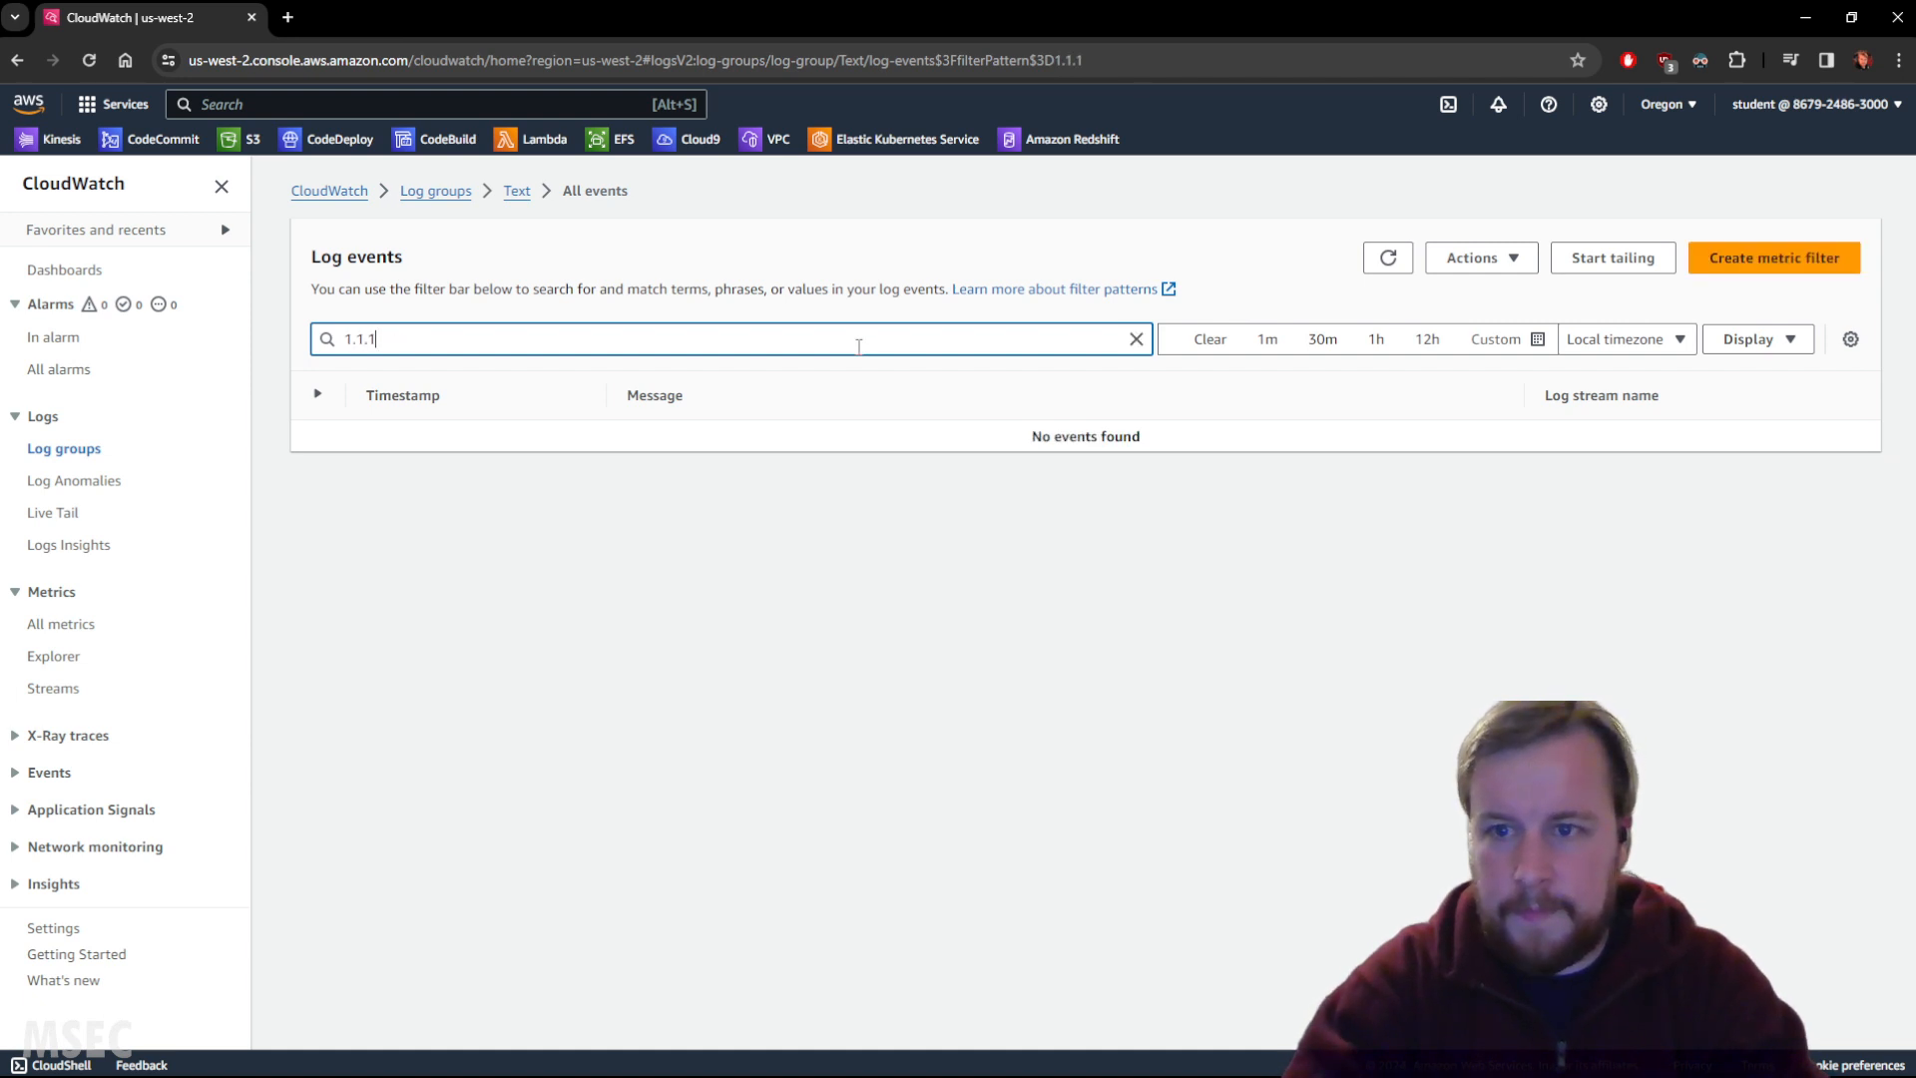
pyautogui.write('.1')
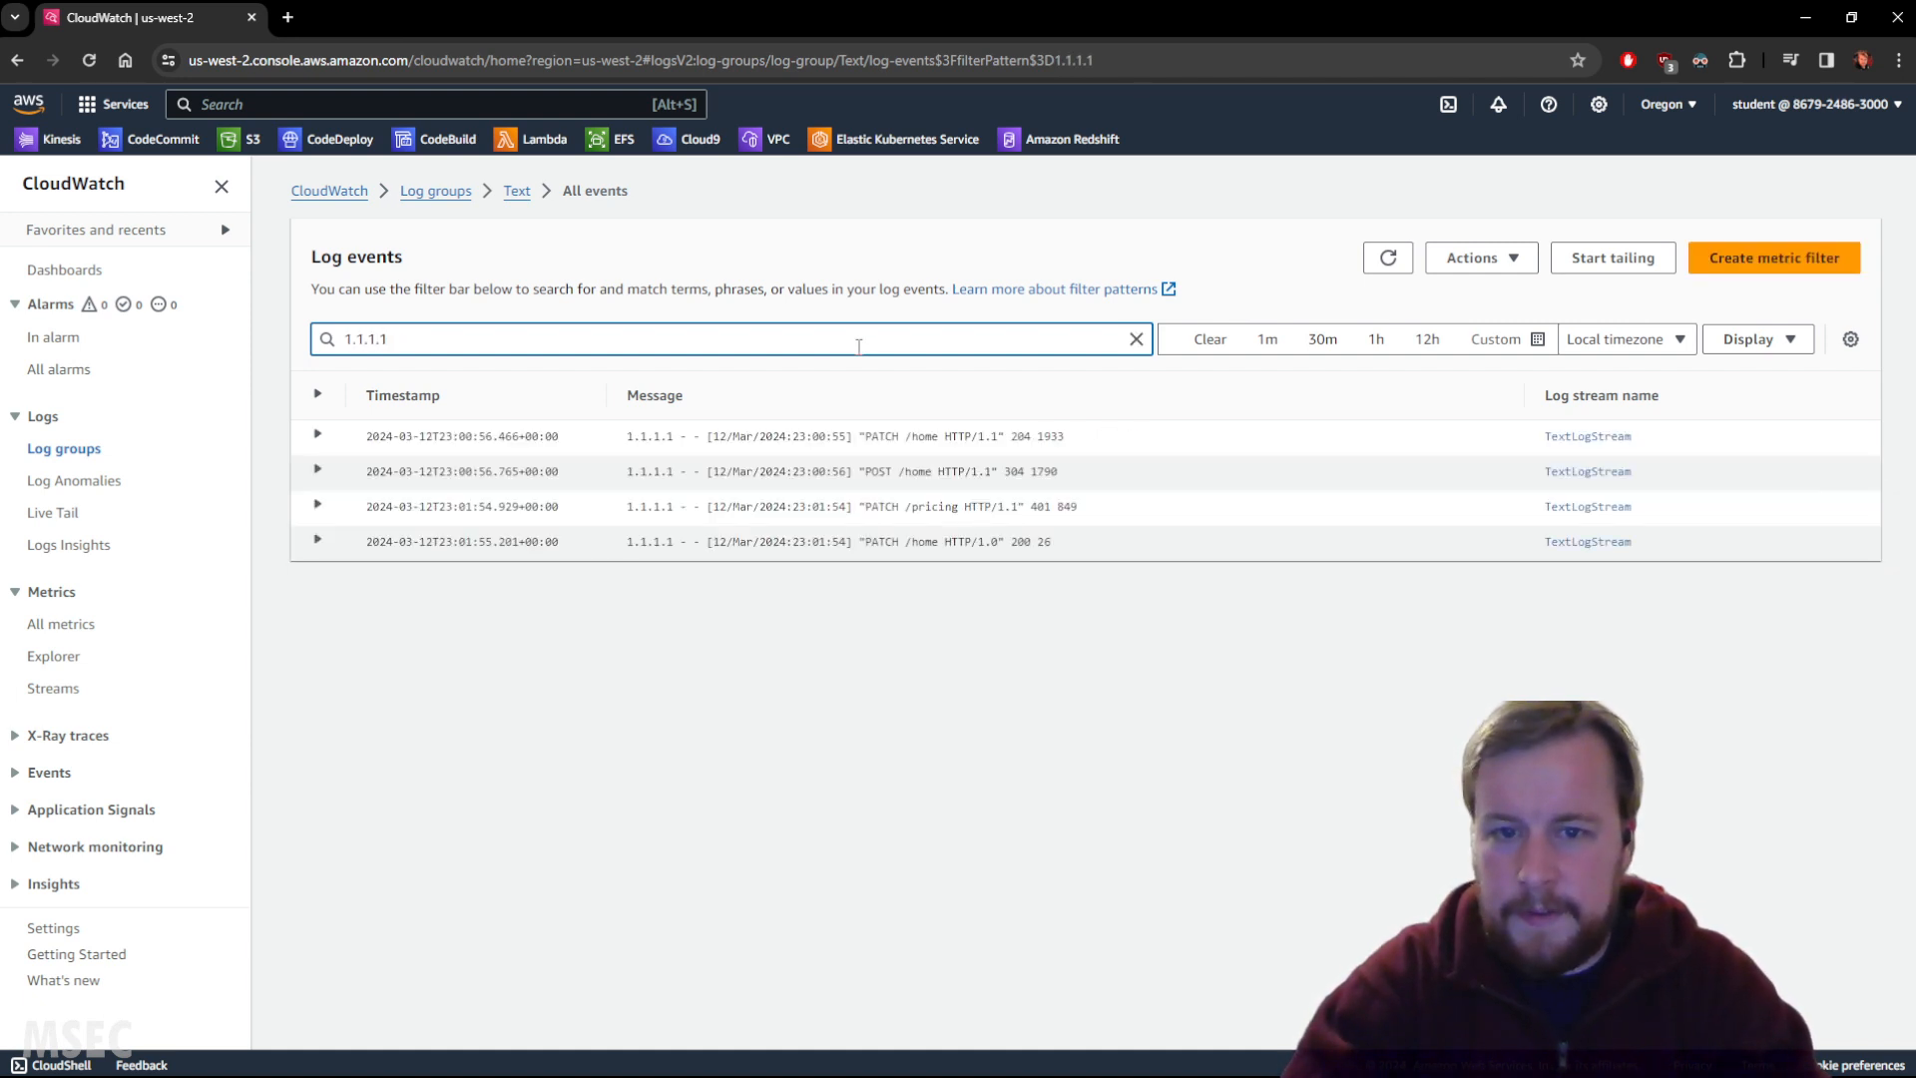
# Step: Search the log events for the partial address 2.2 once more
pyautogui.hotkey('ctrl', 'a')
pyautogui.write('2')
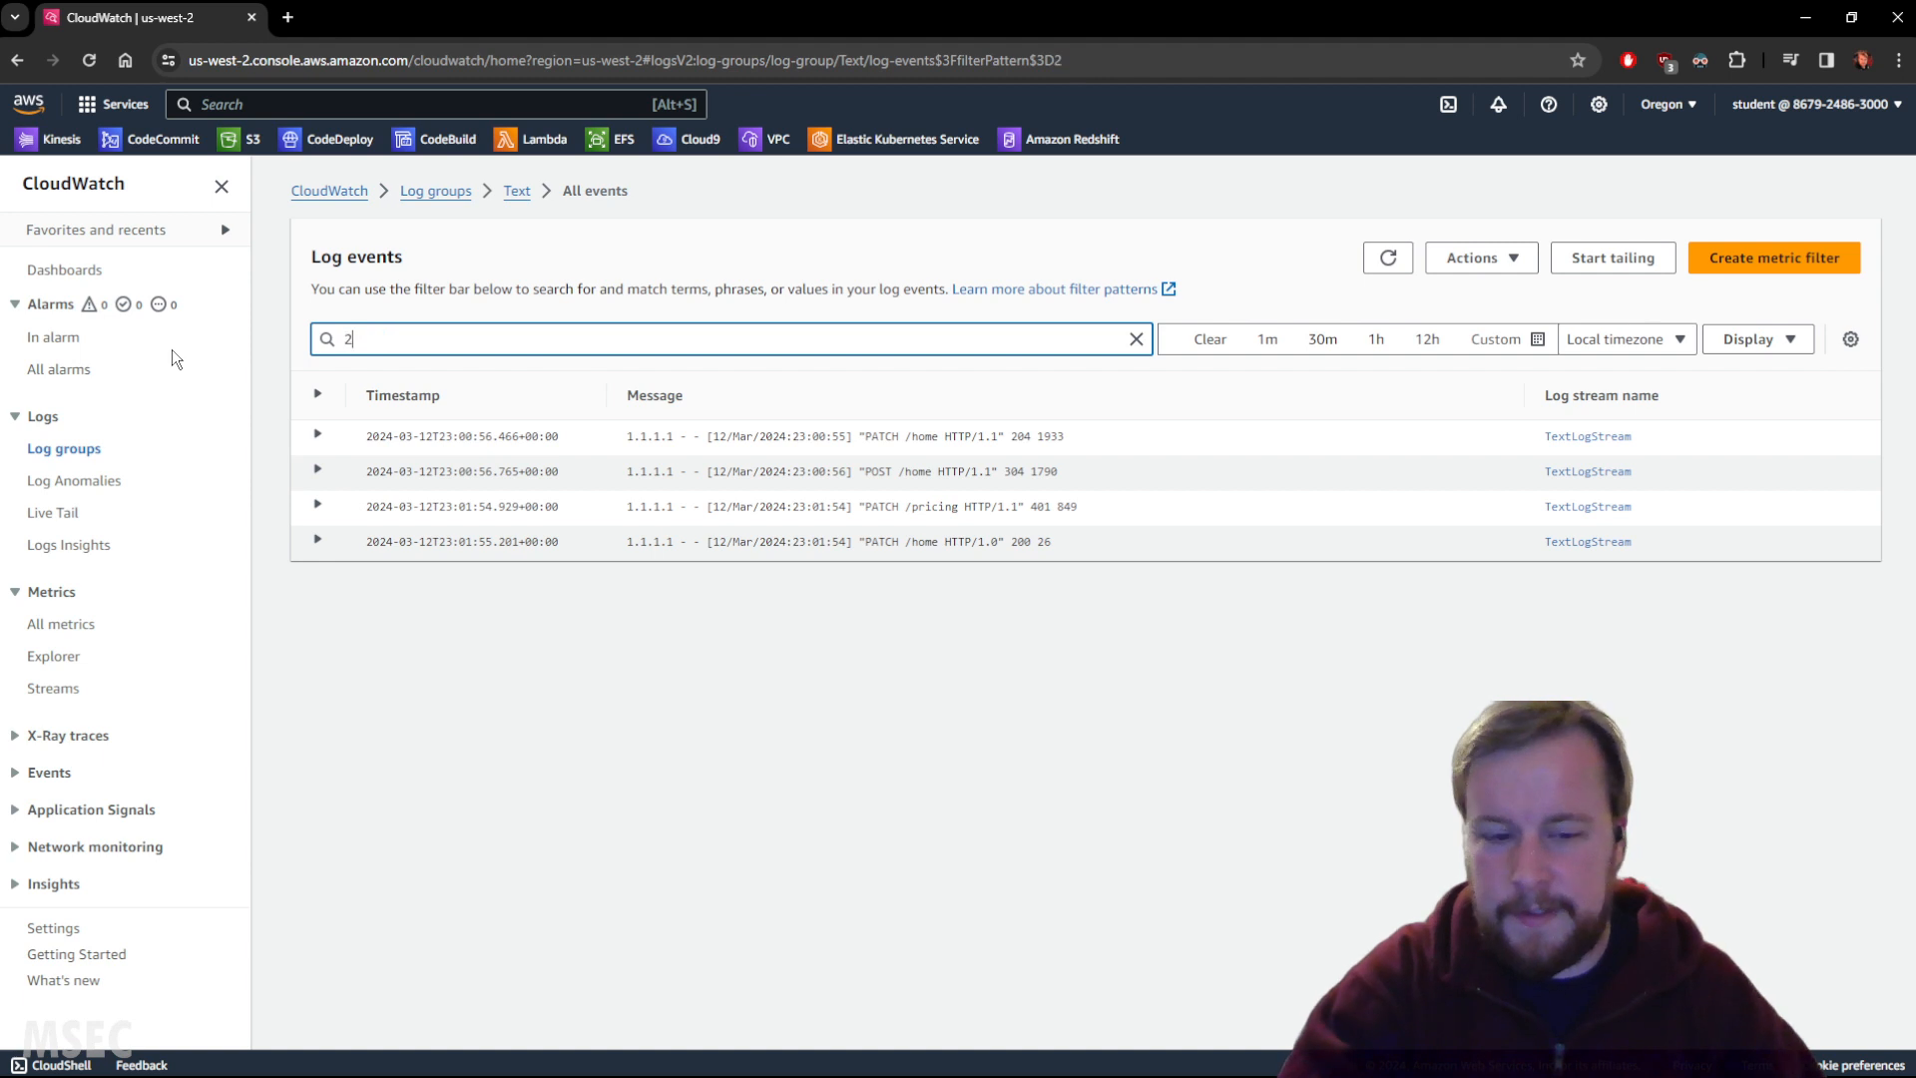
pyautogui.write('.2')
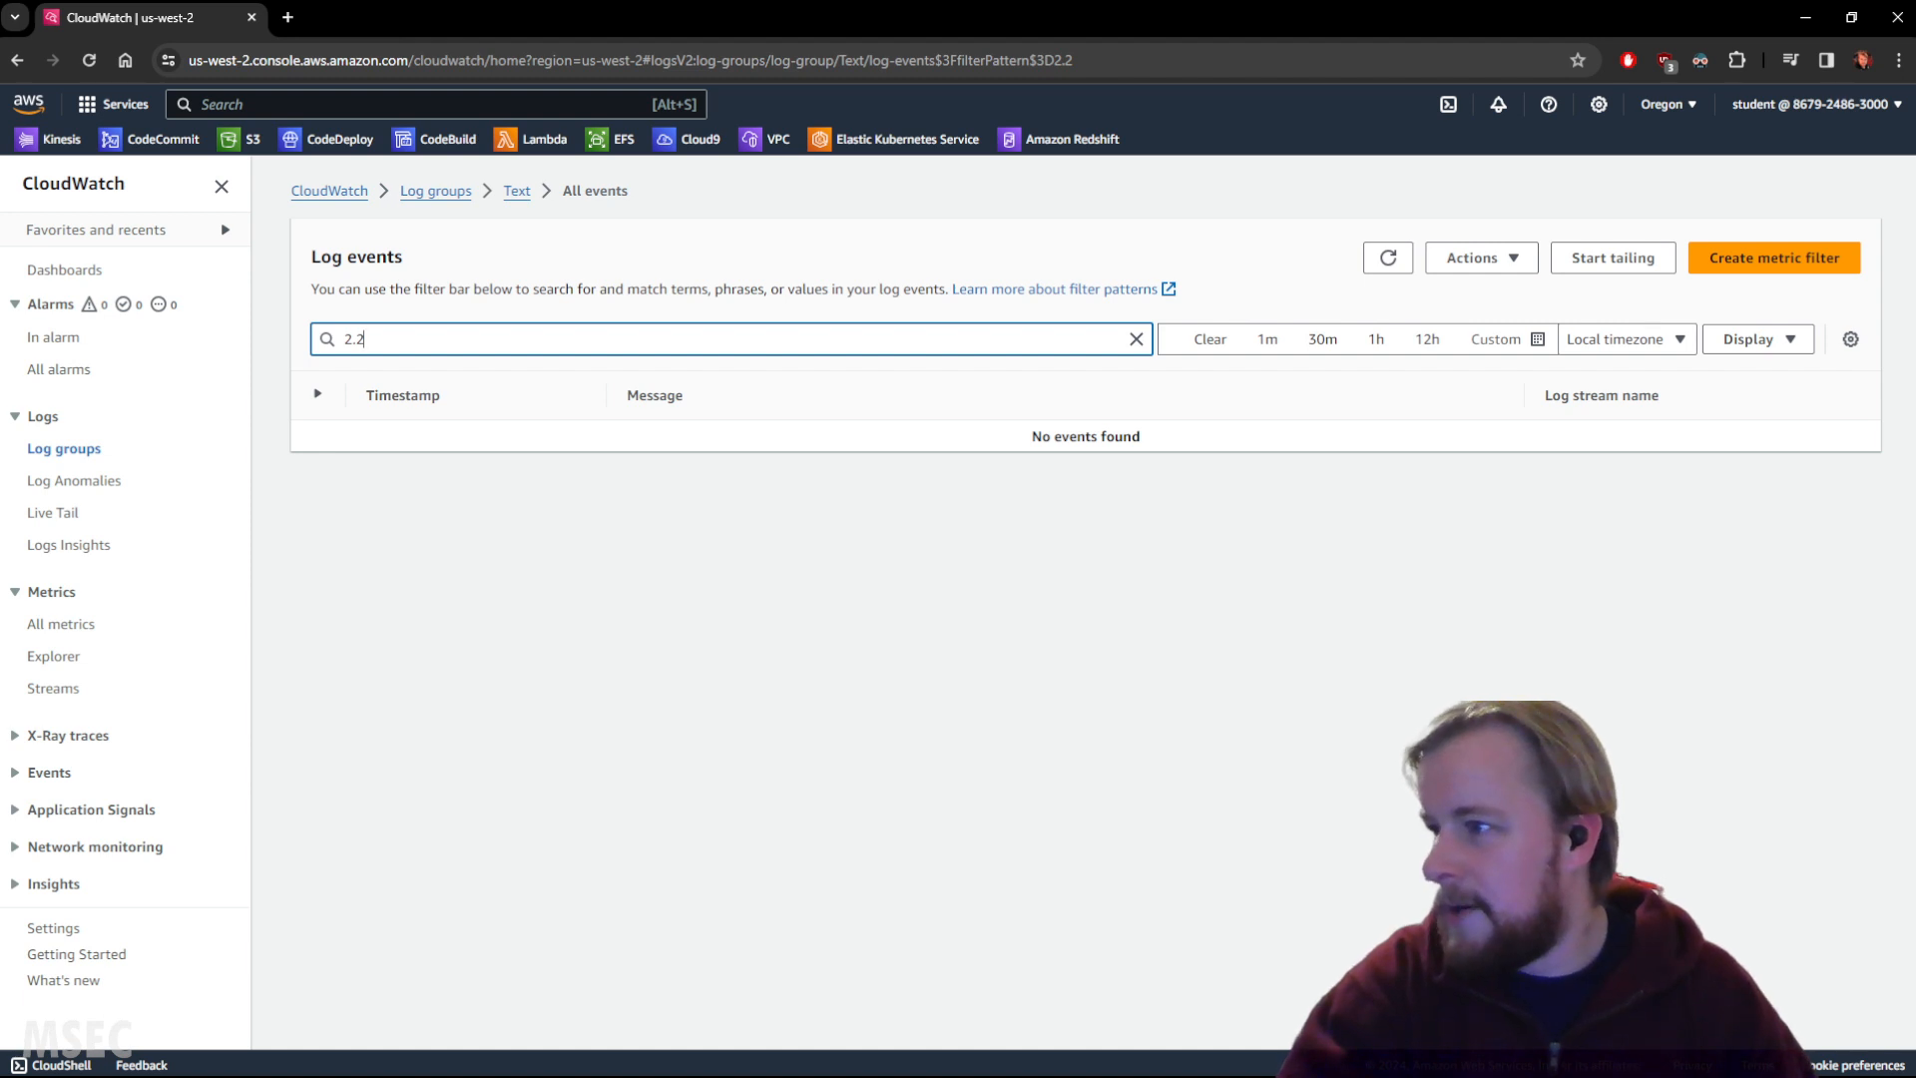
# Step: Exclude all log events containing 1.1.1.1 by applying the filter pattern -"1.1.1.1"
pyautogui.hotkey('ctrl', 'a')
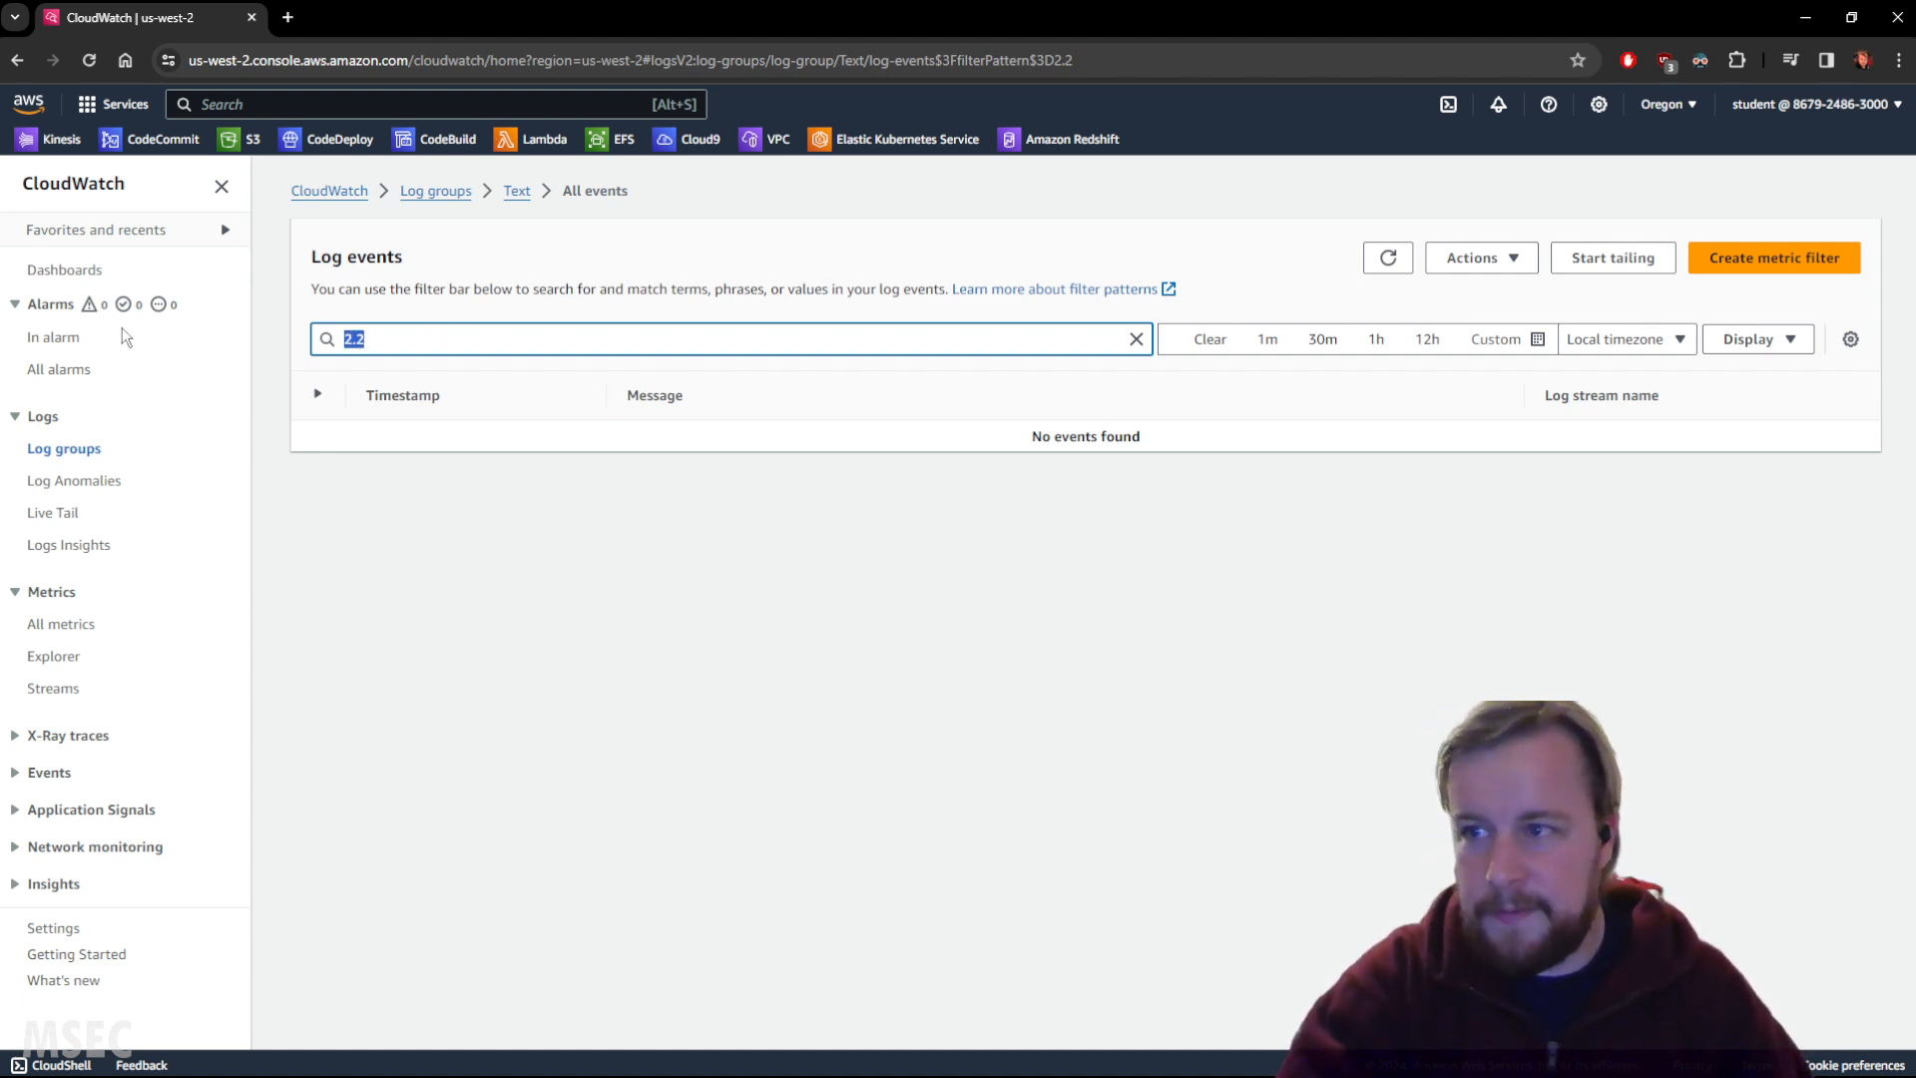
pyautogui.write('1.1.1.1')
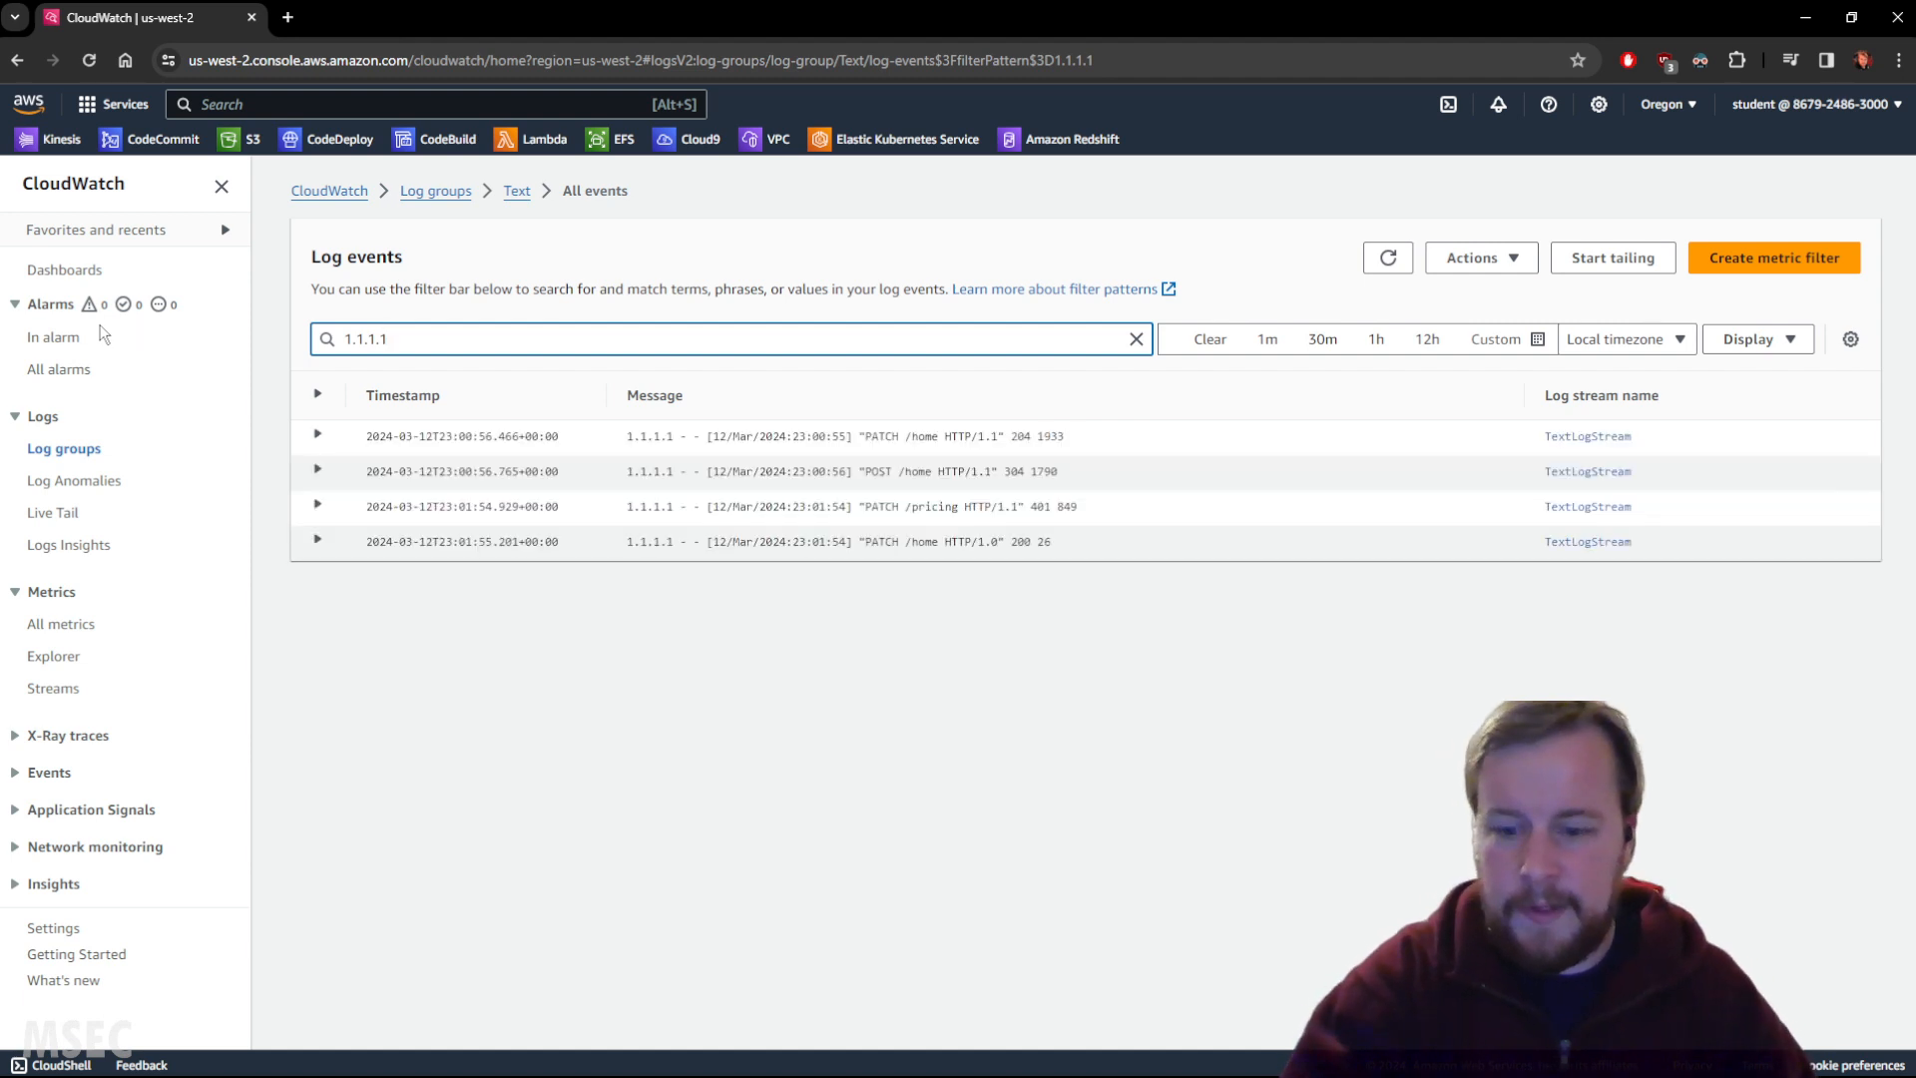
pyautogui.write('"')
pyautogui.click(347, 338)
pyautogui.write('"')
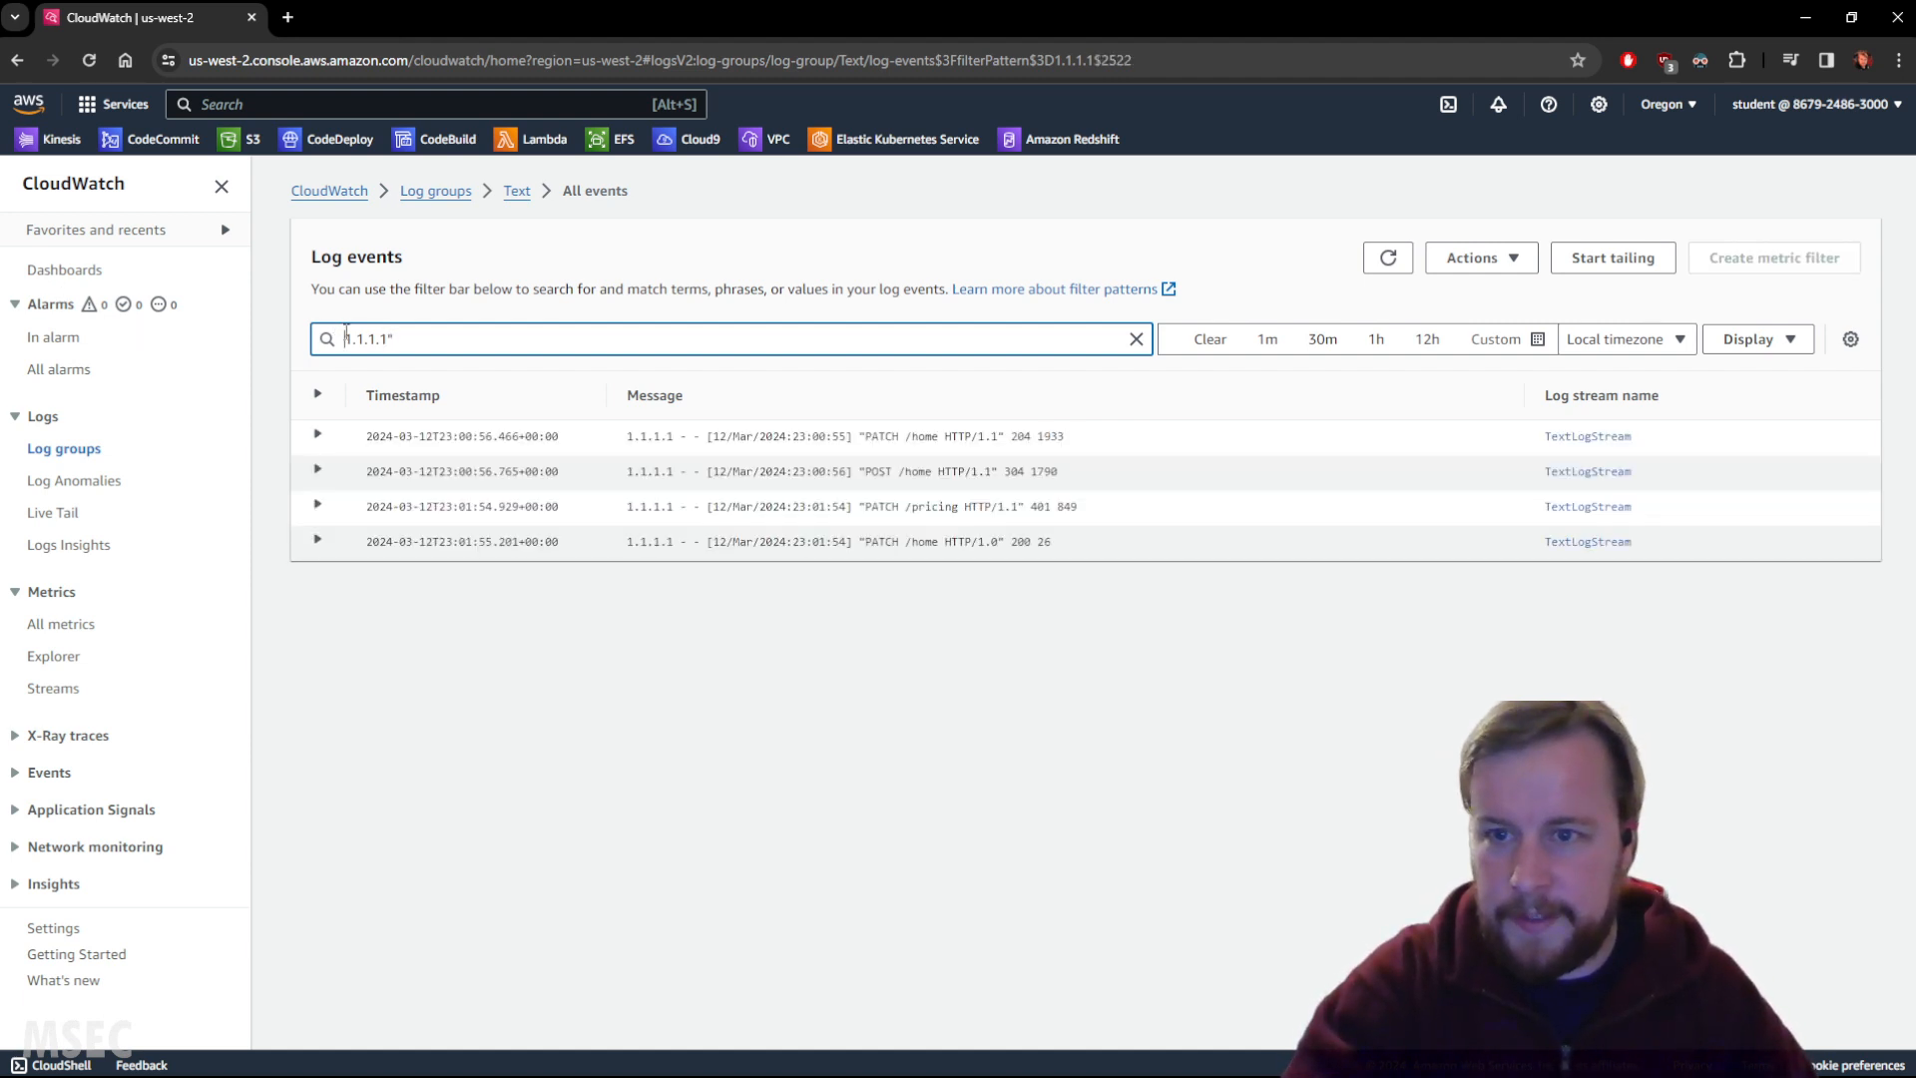
pyautogui.write('-')
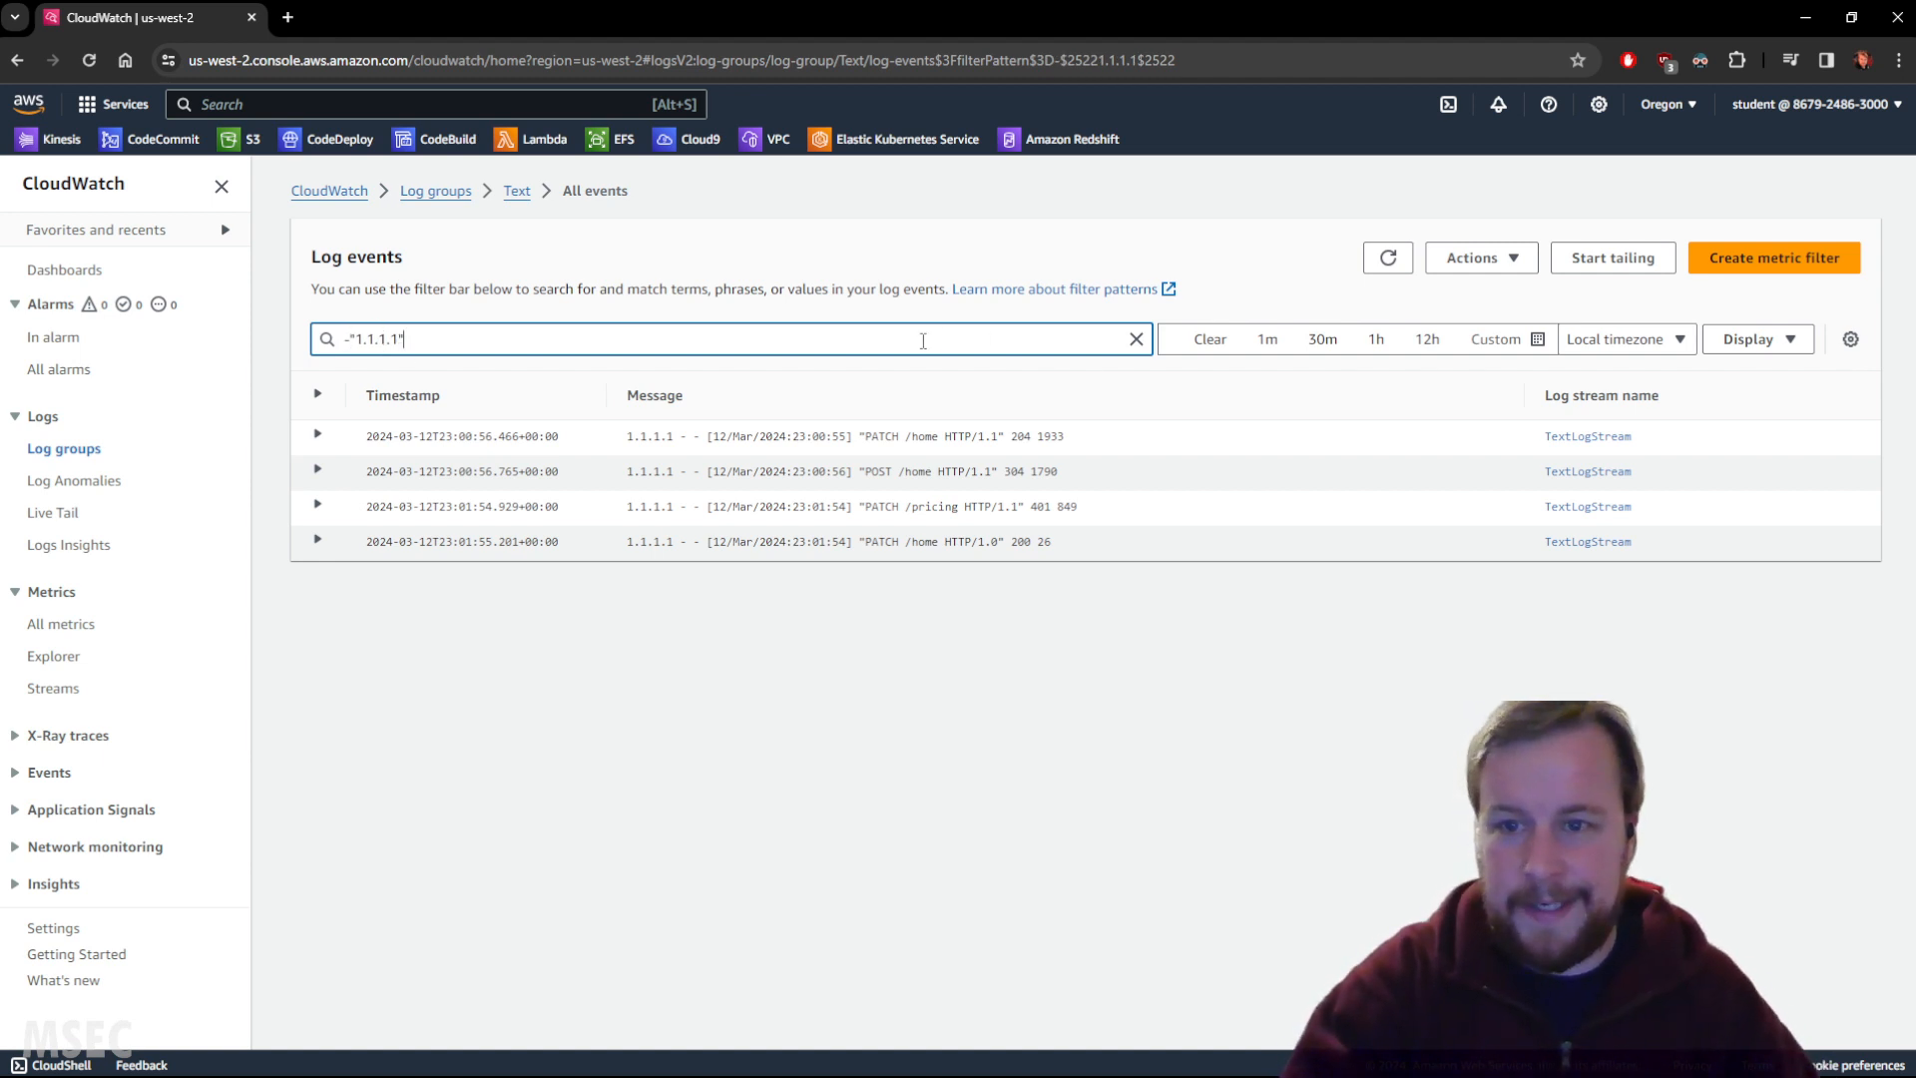
pyautogui.press('Return')
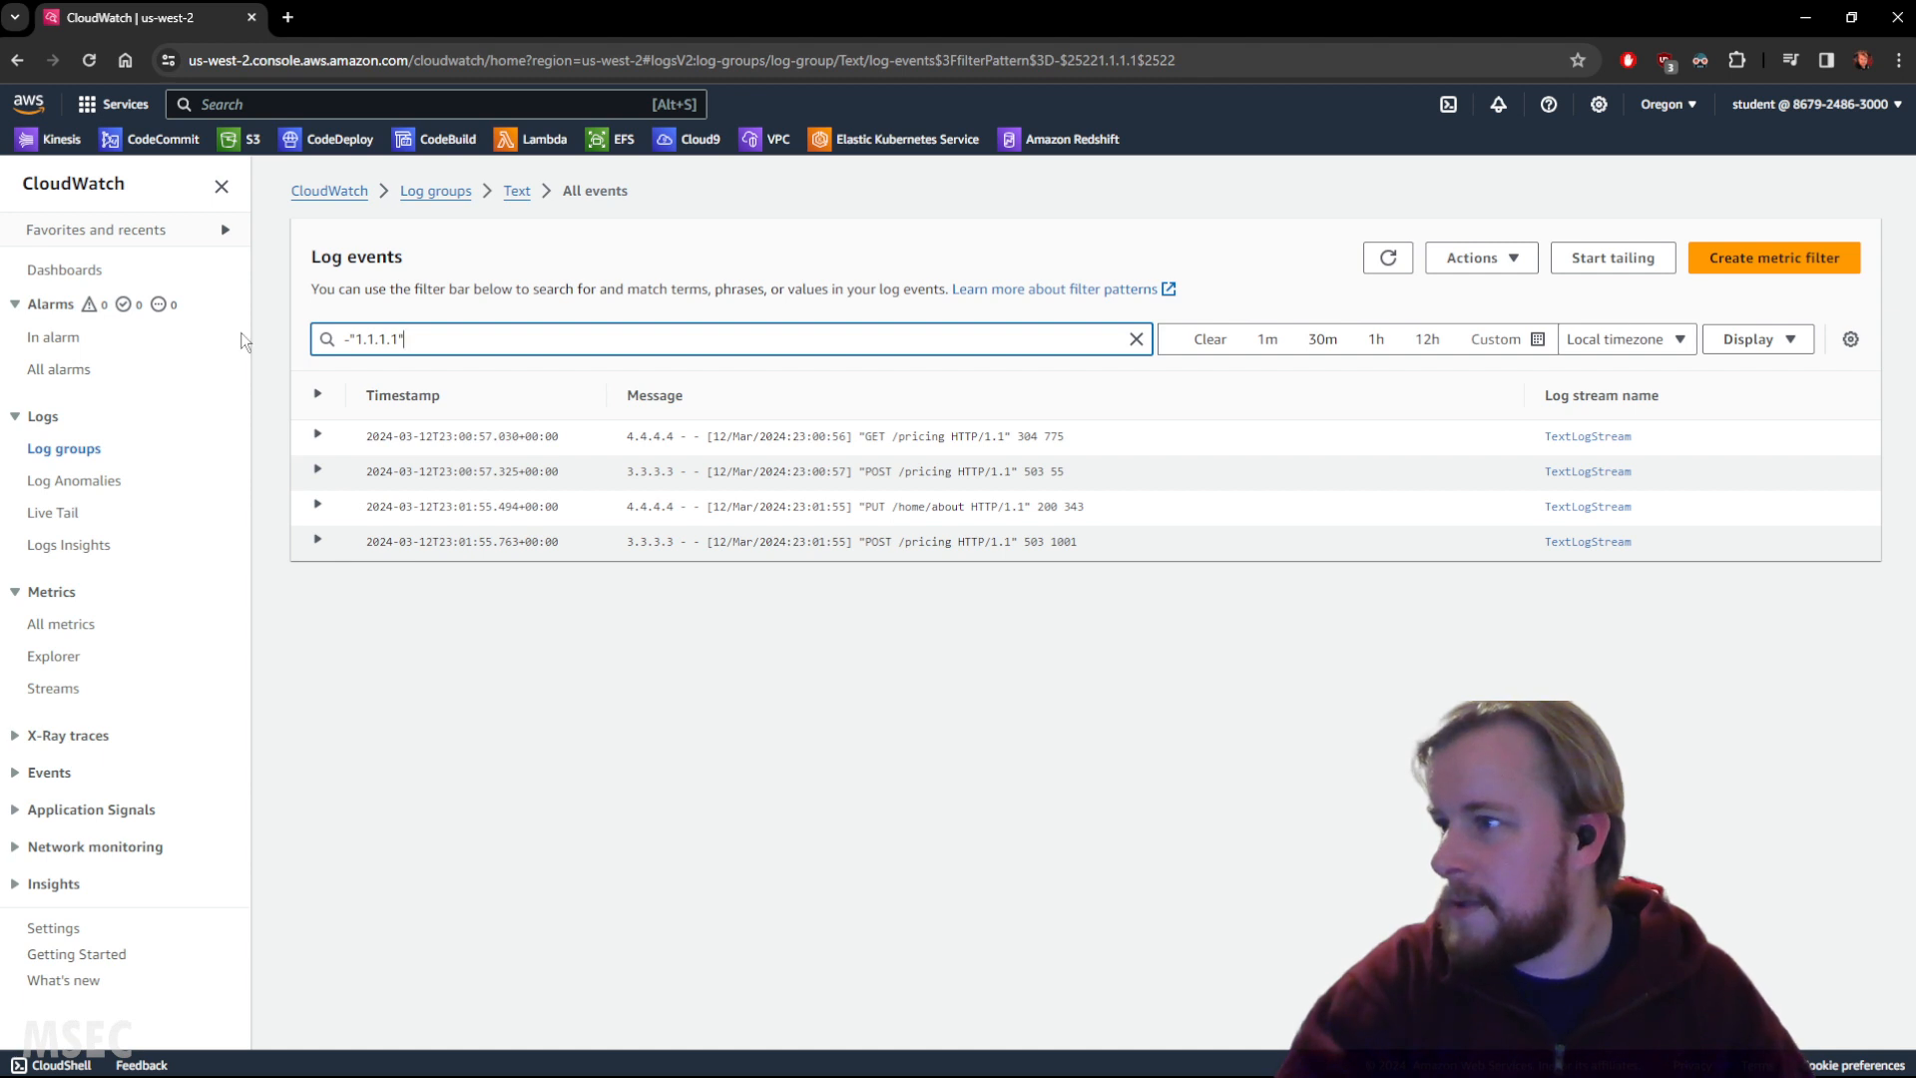
# Step: Filter the log events by 1.1.1.1, and narrow the search to those that also contain GET
pyautogui.tripleClick(441, 338)
pyautogui.write('1.1.1.1')
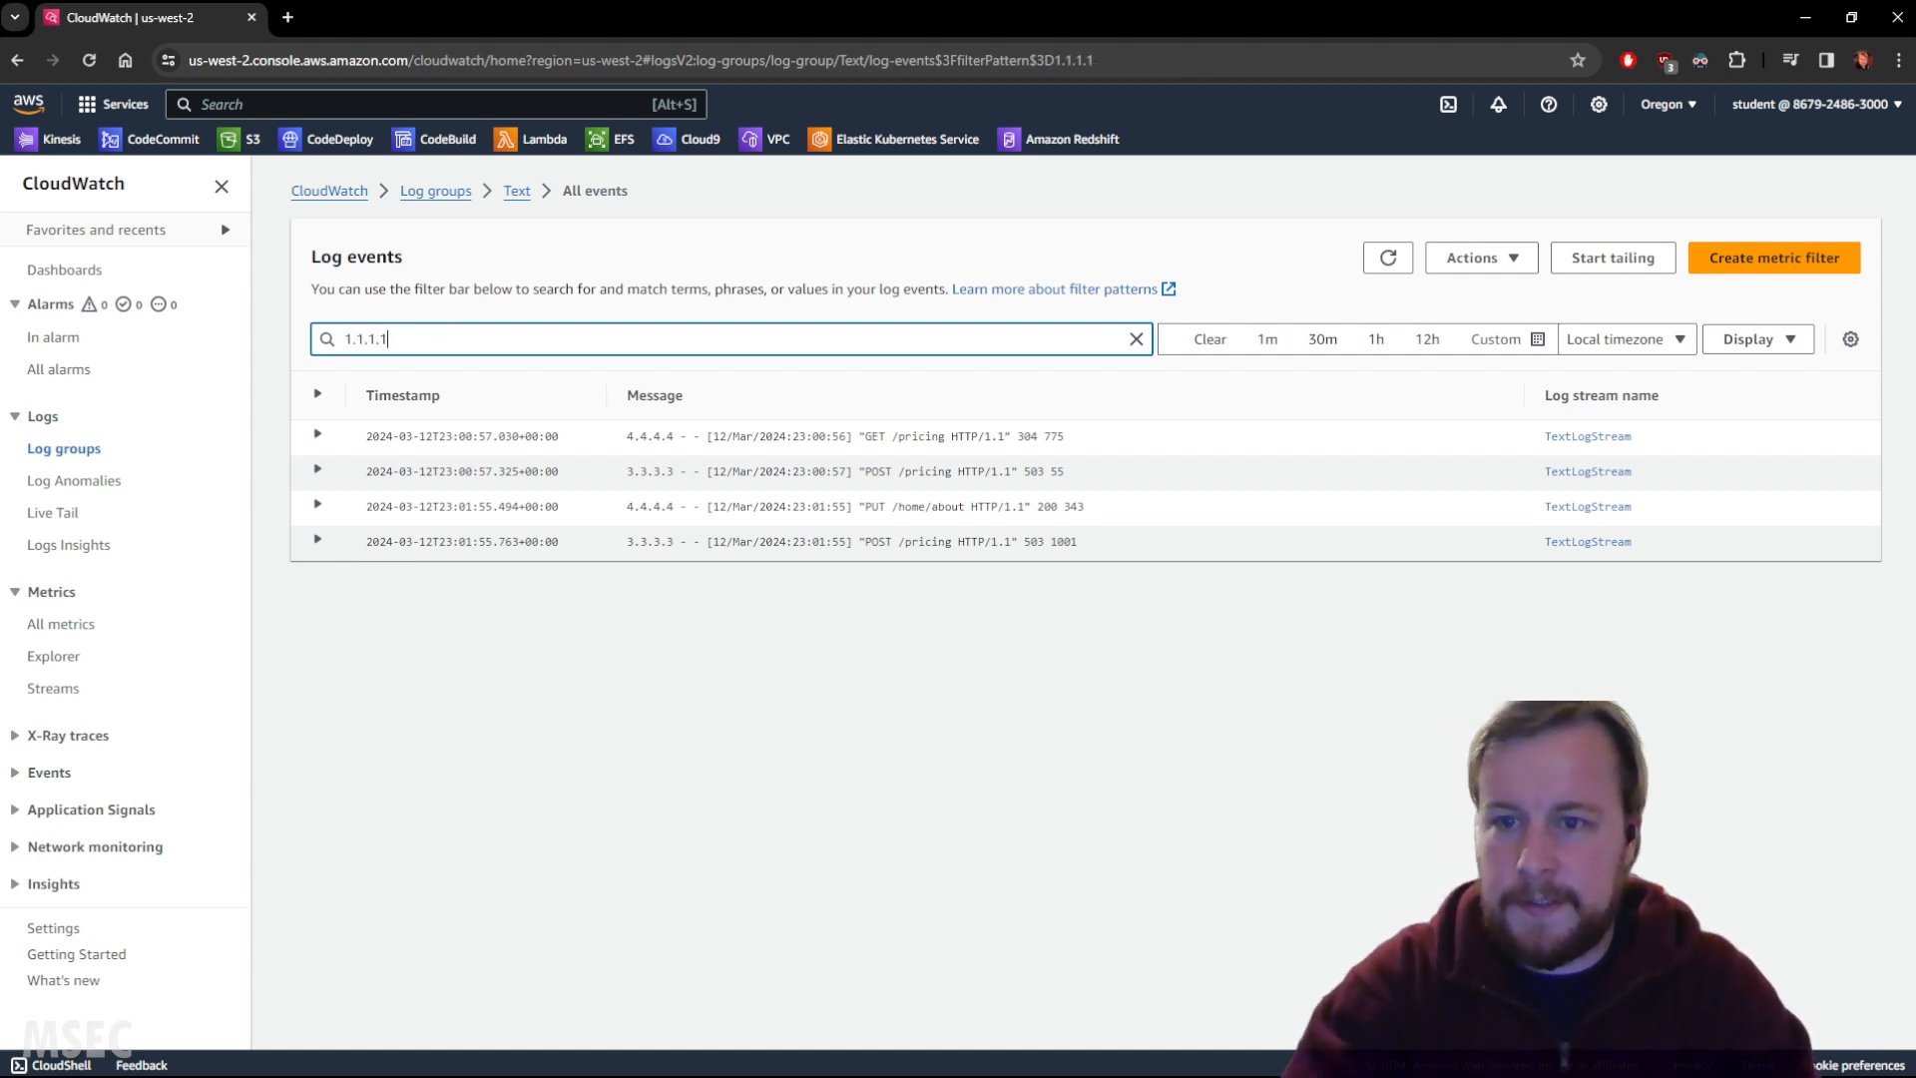
pyautogui.press('Return')
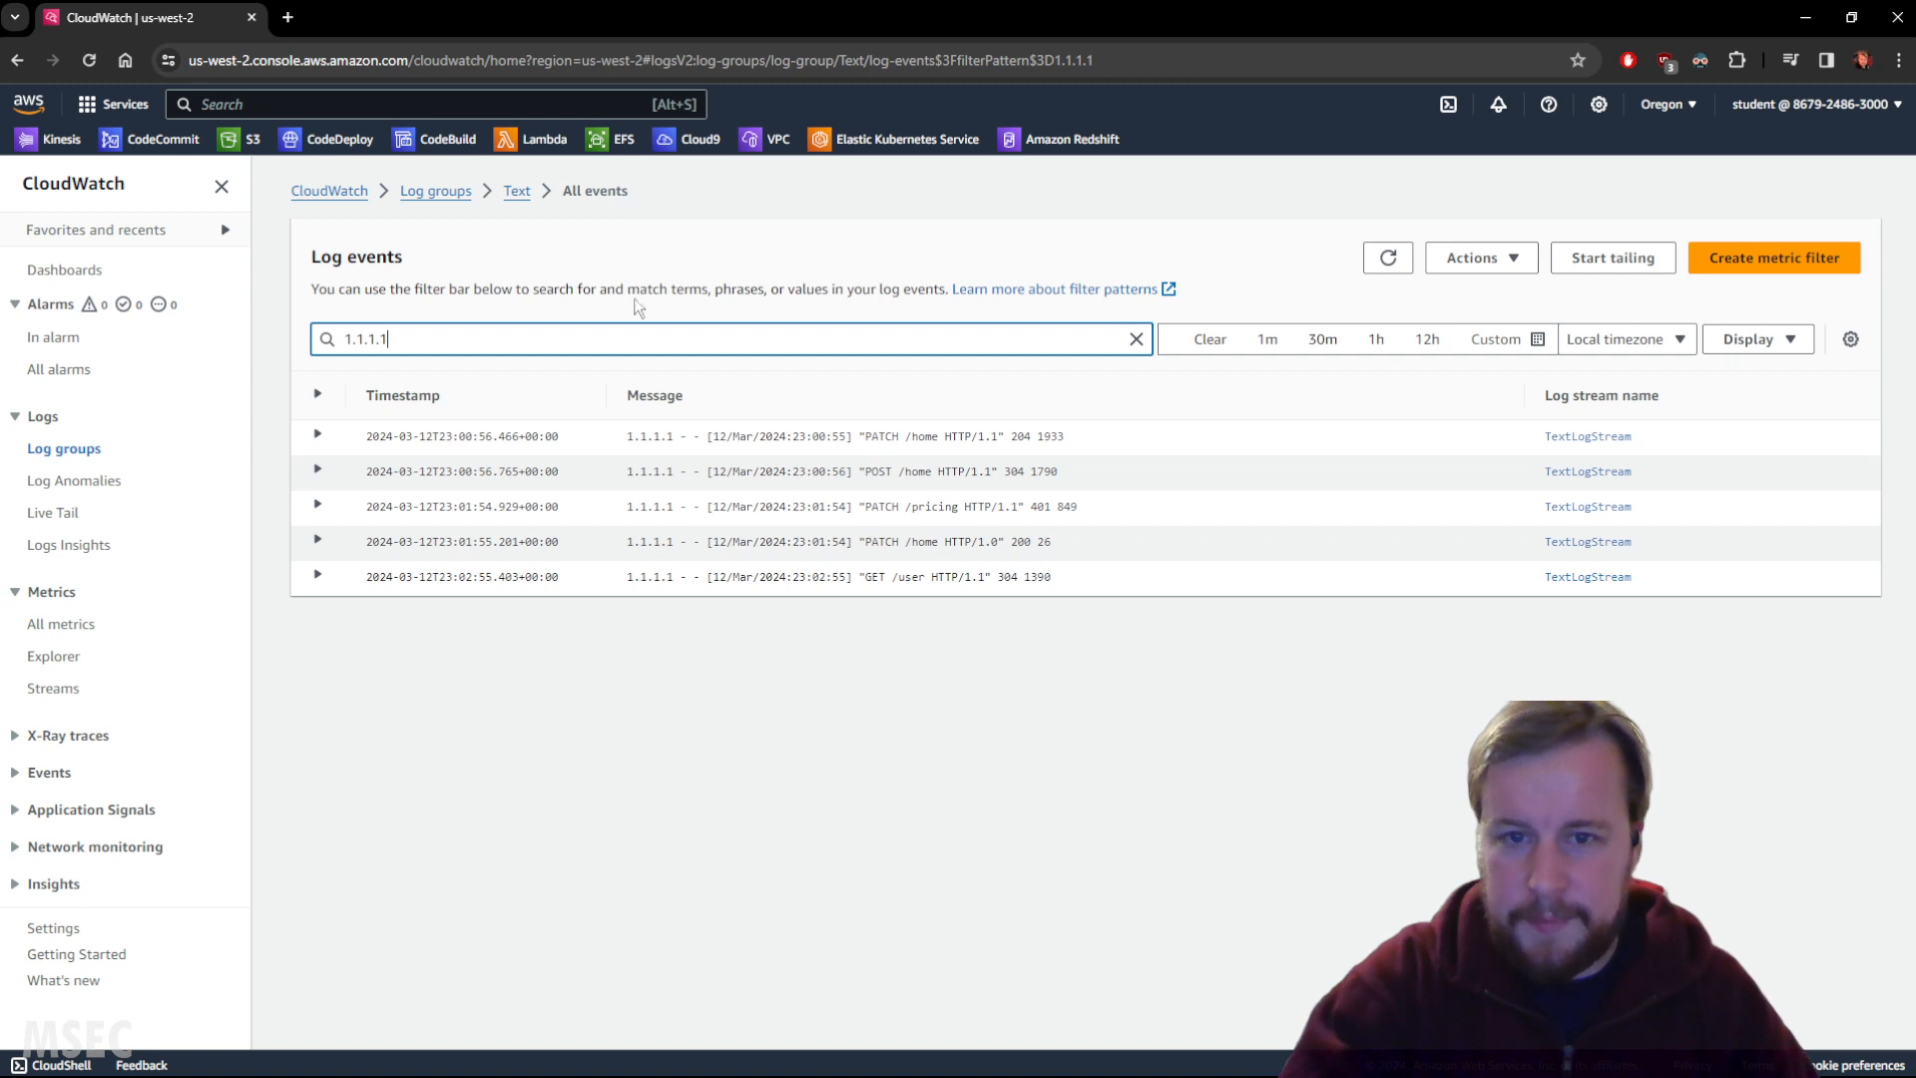
pyautogui.click(511, 341)
pyautogui.write('GET')
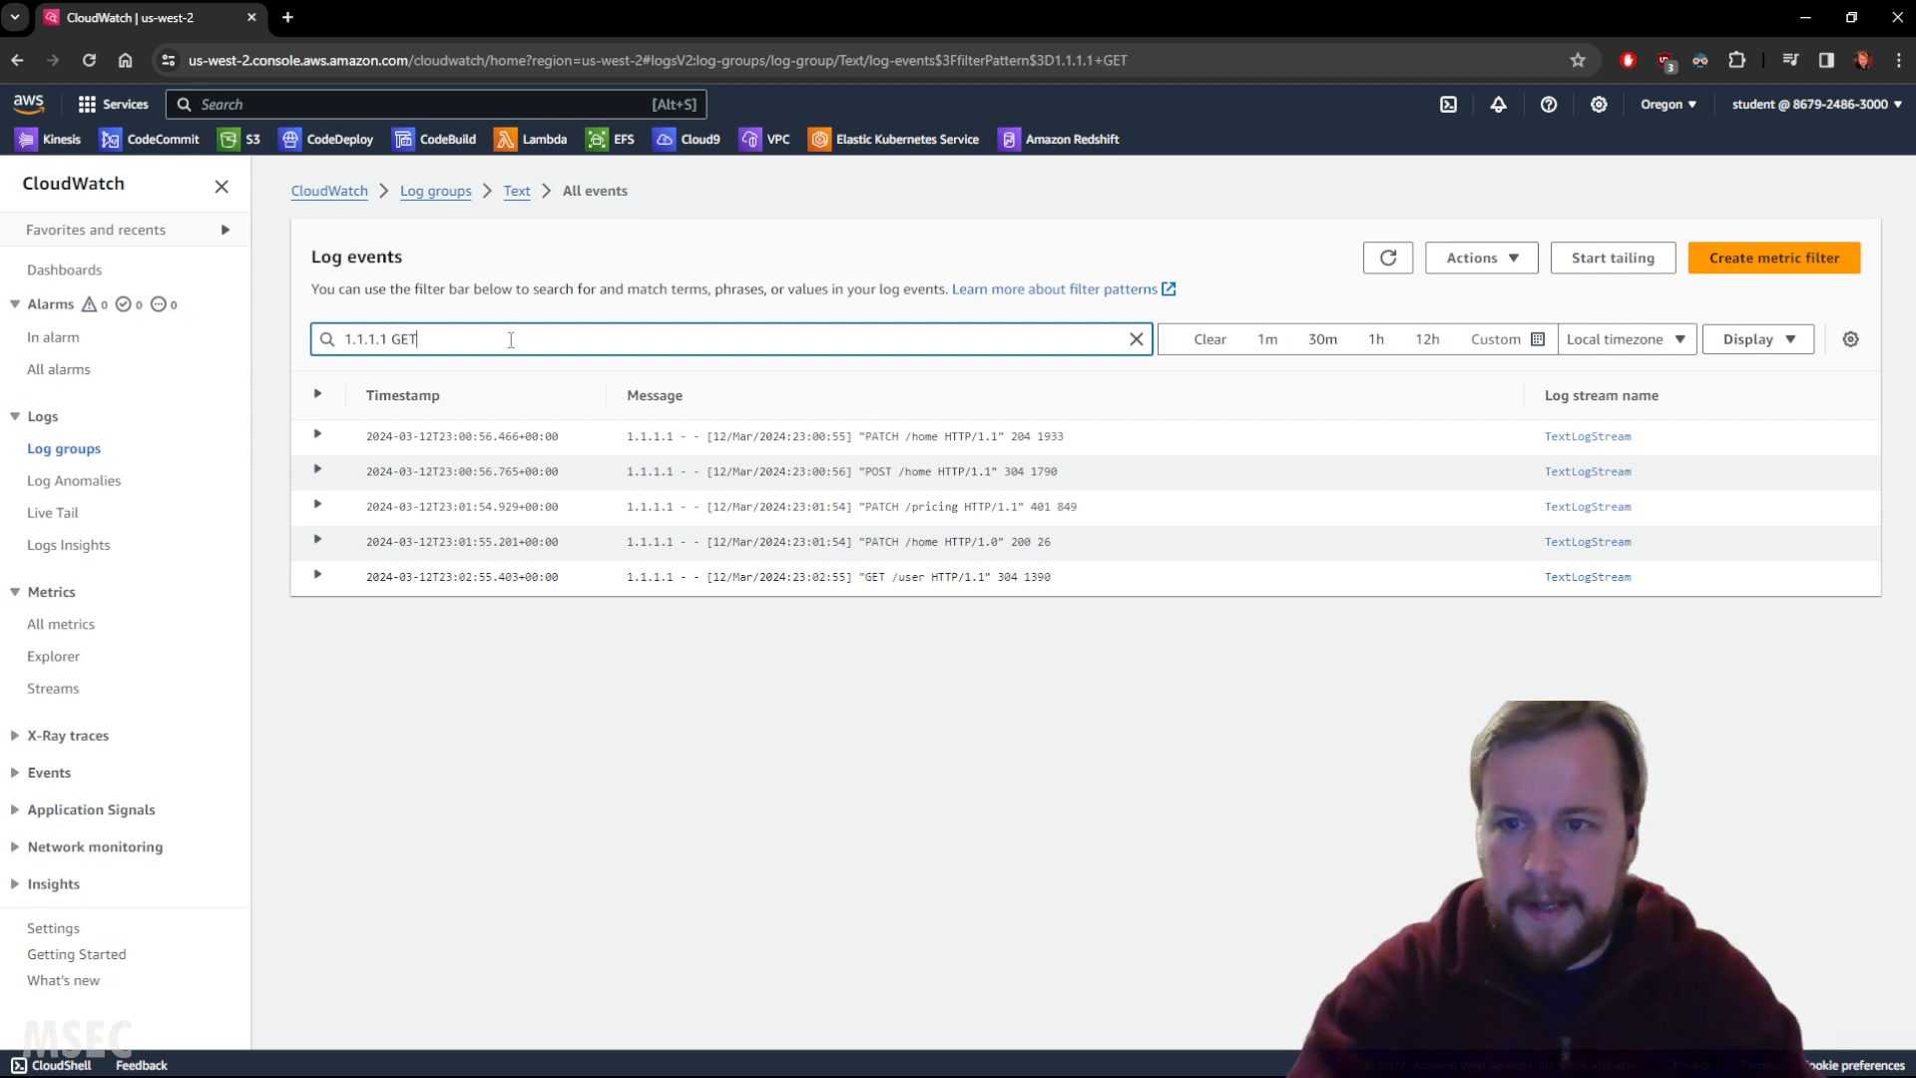
pyautogui.press('Return')
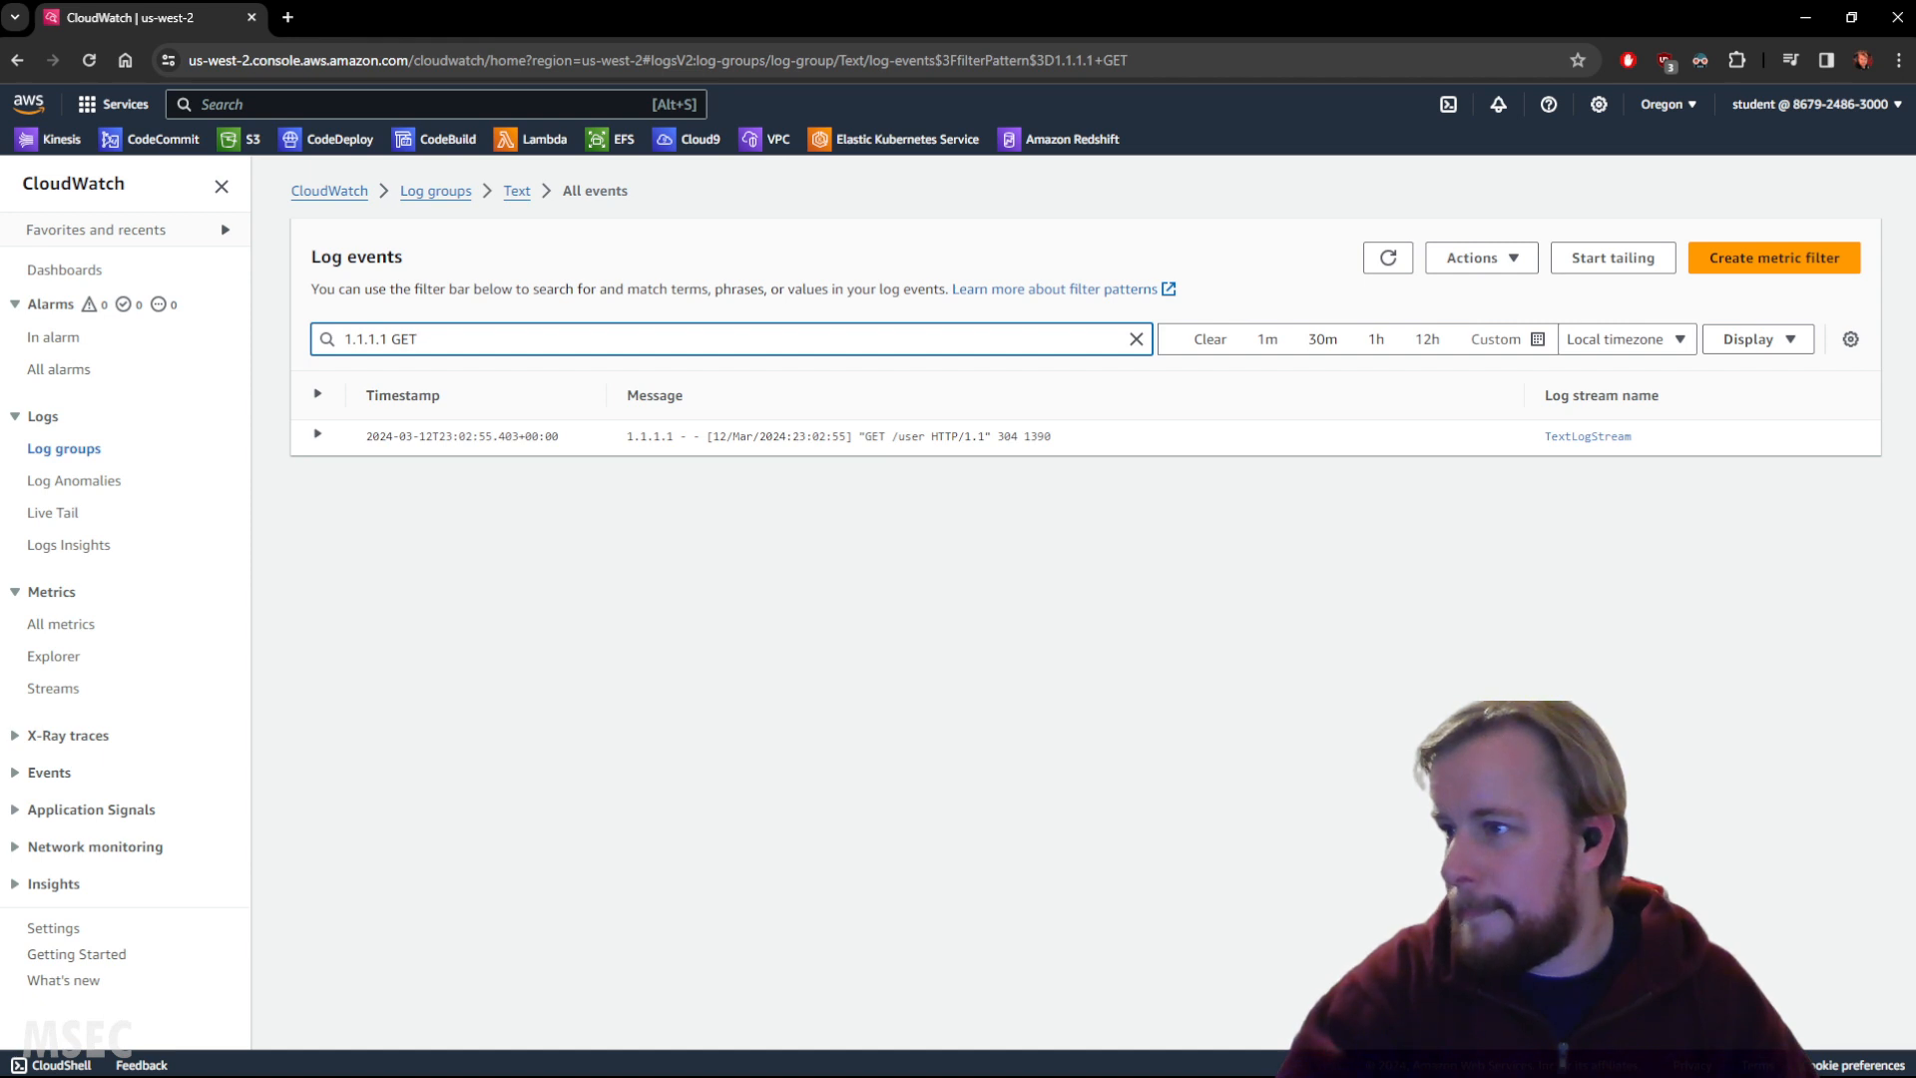
# Step: Filter the log events to those containing either GET or PUT with the pattern ?GET ?PUT
pyautogui.hotkey('ctrl', 'a')
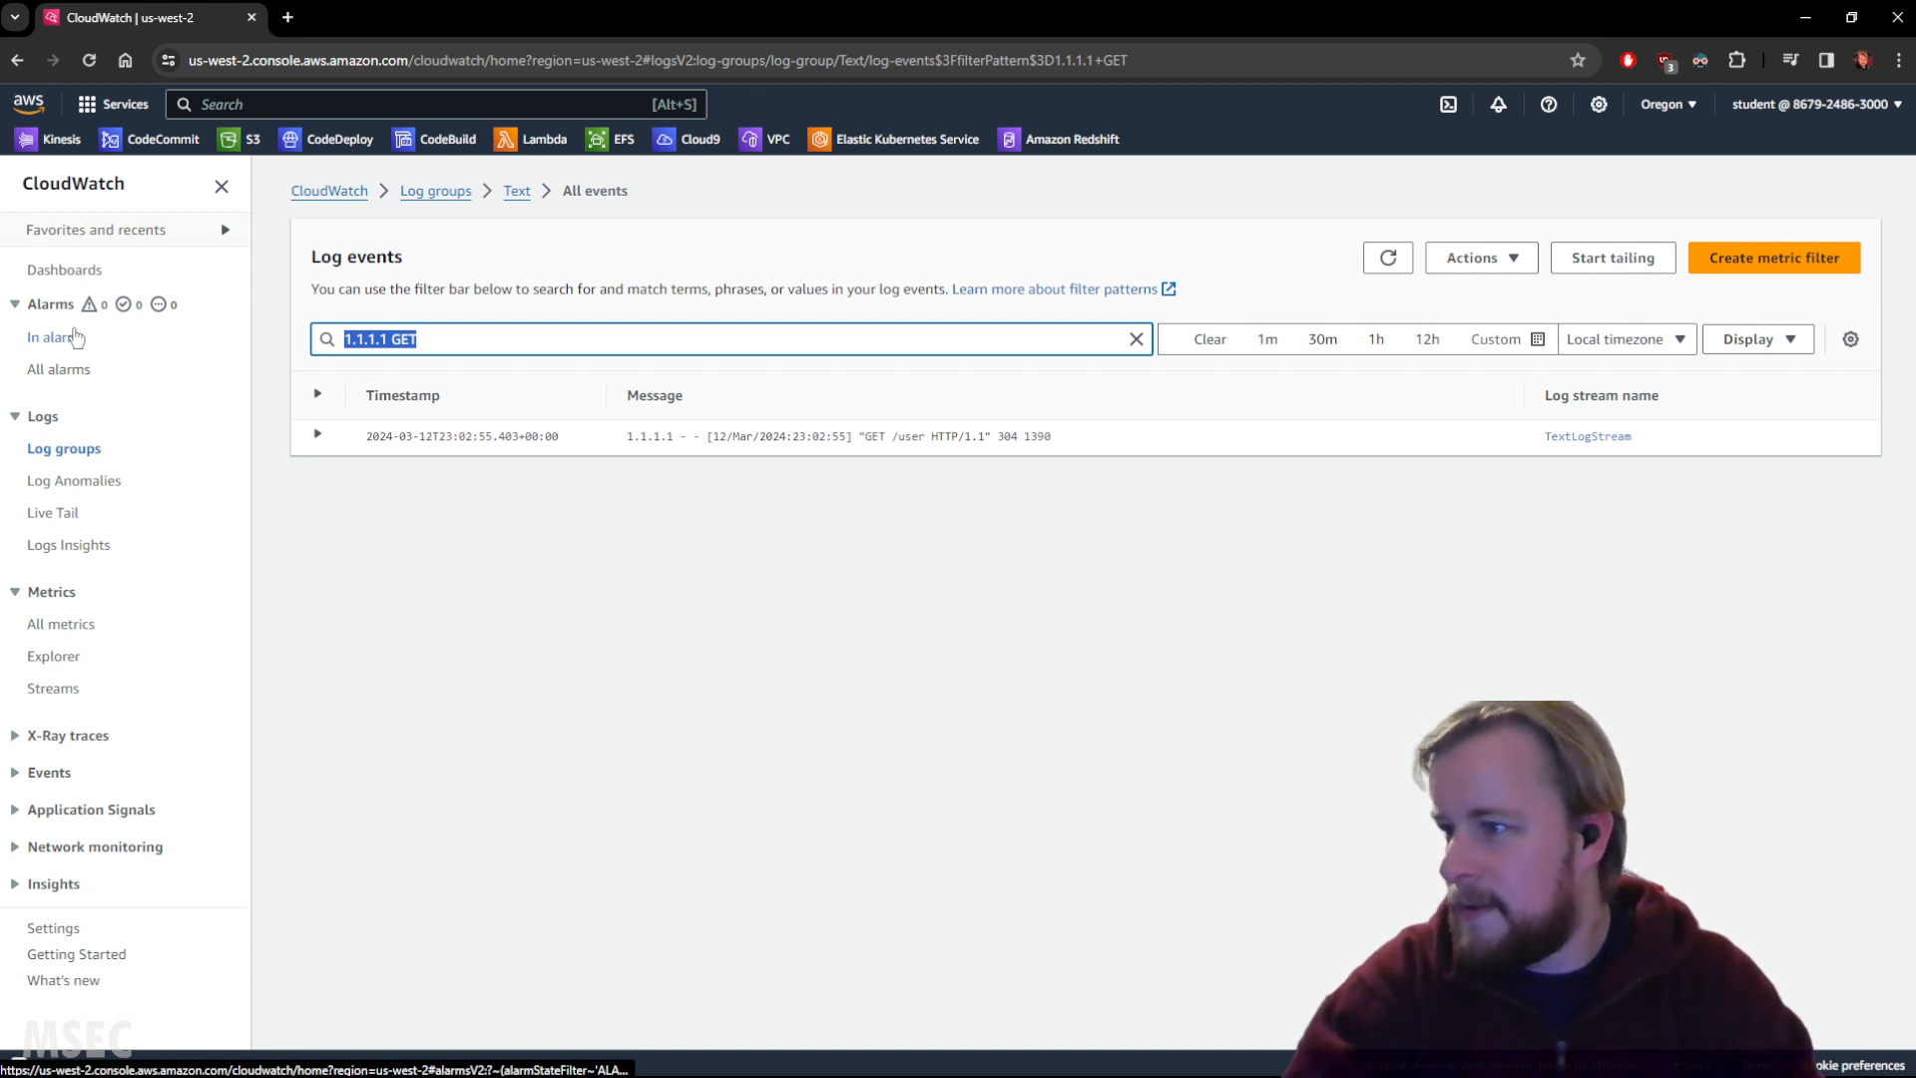
pyautogui.press('BackSpace')
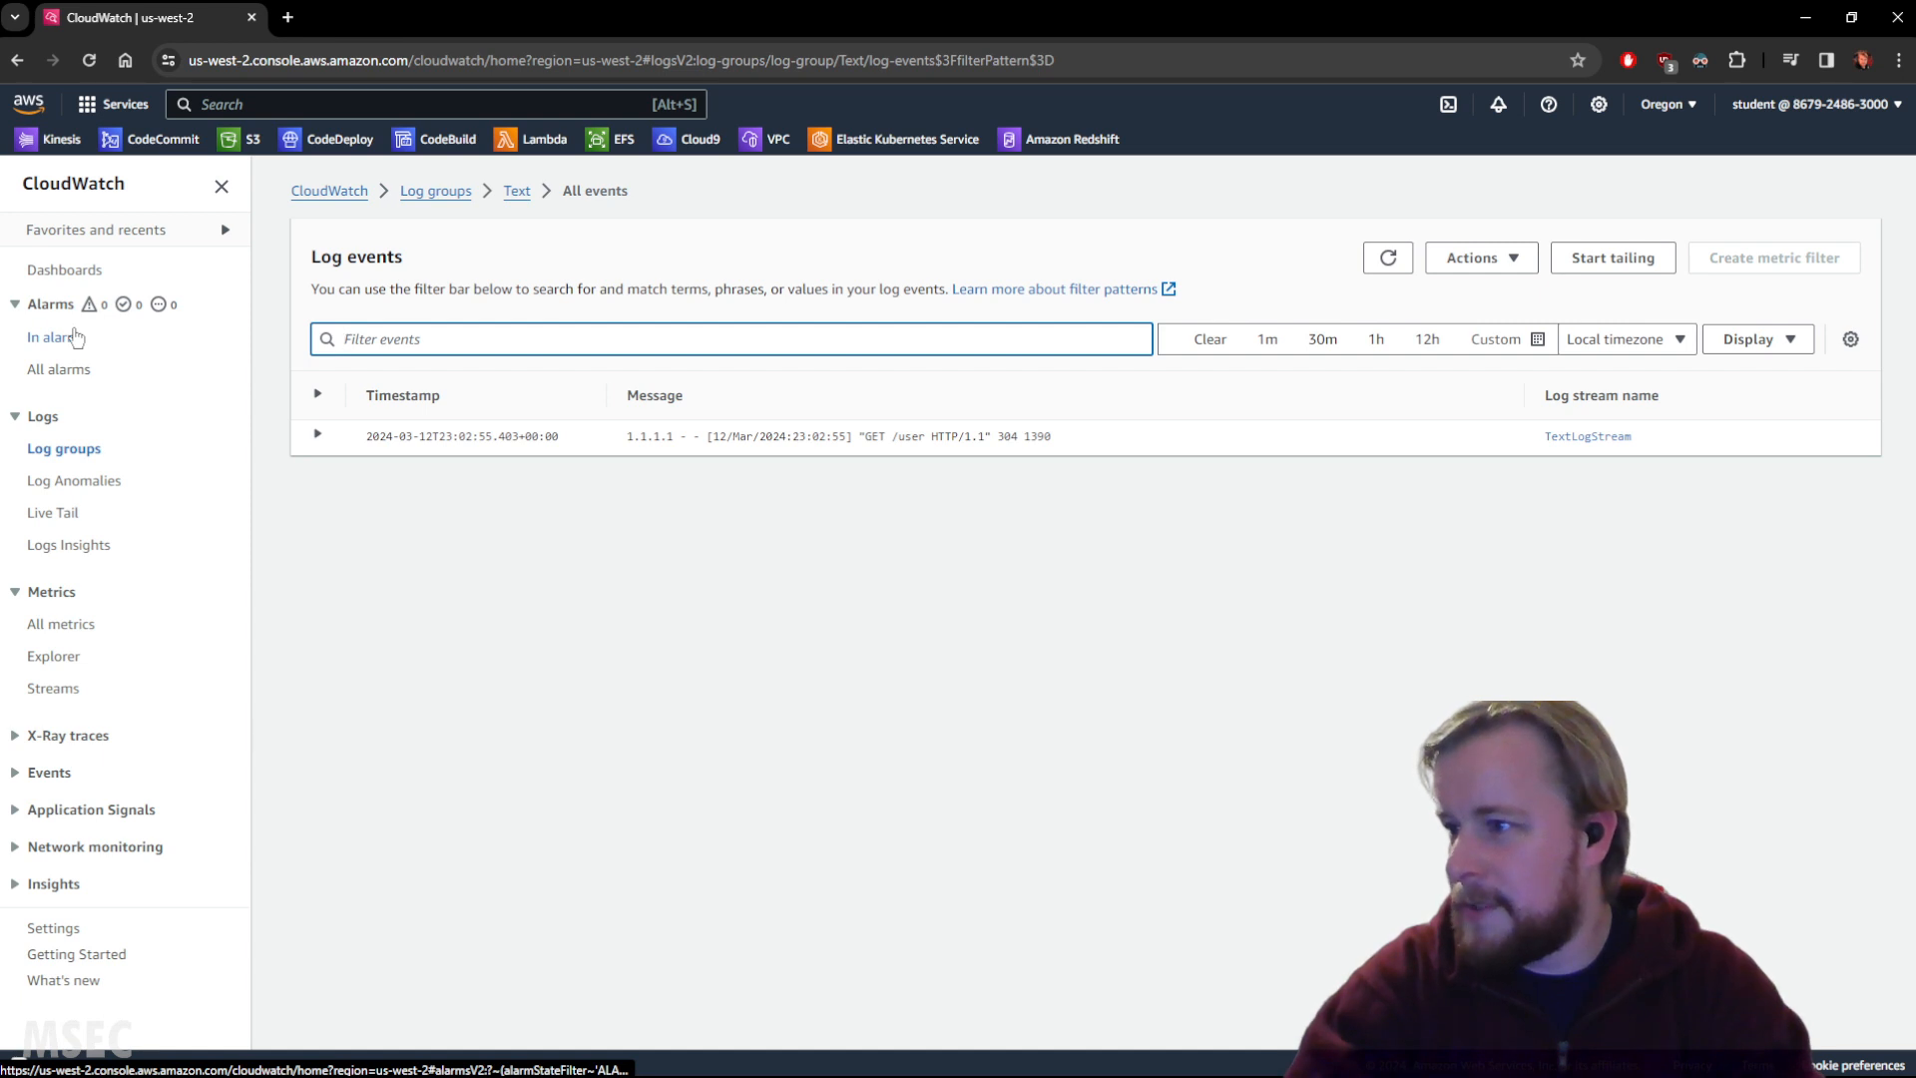
pyautogui.write('?GET')
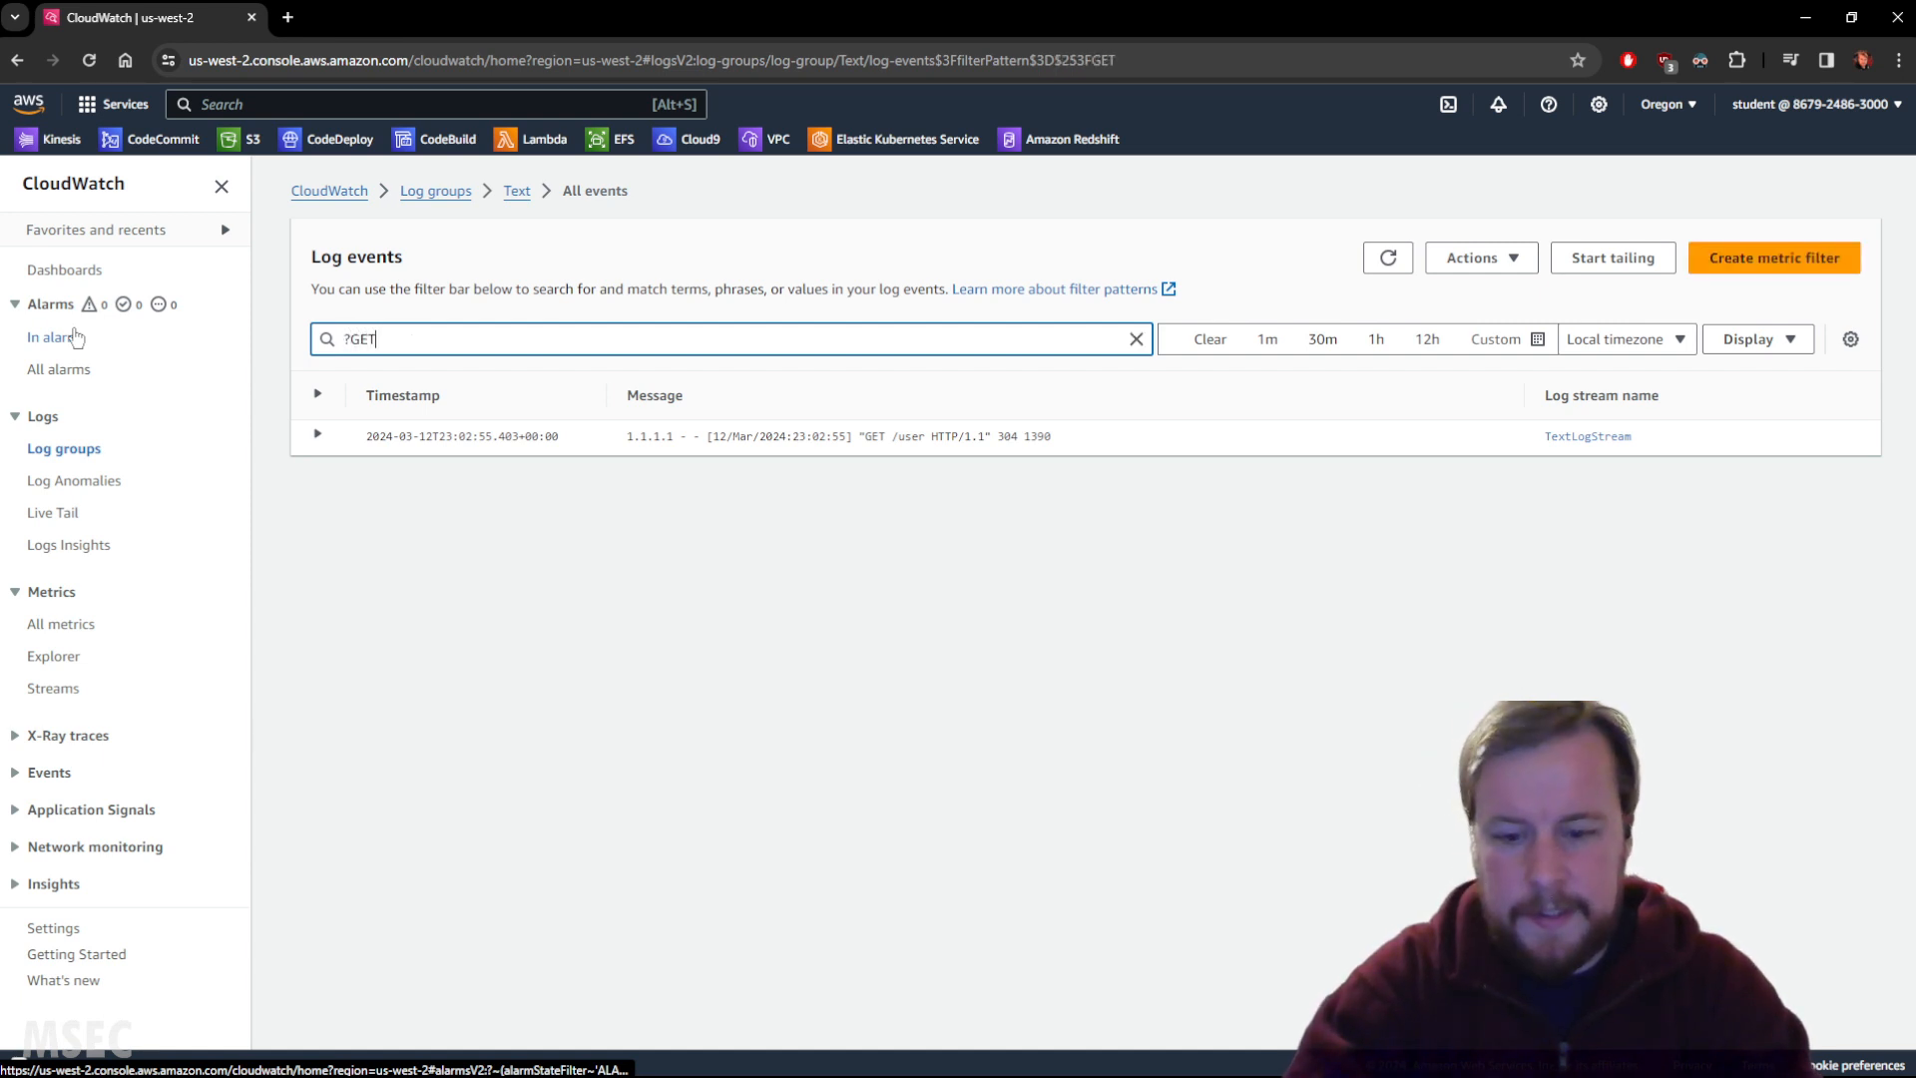
pyautogui.write(' ?PUT')
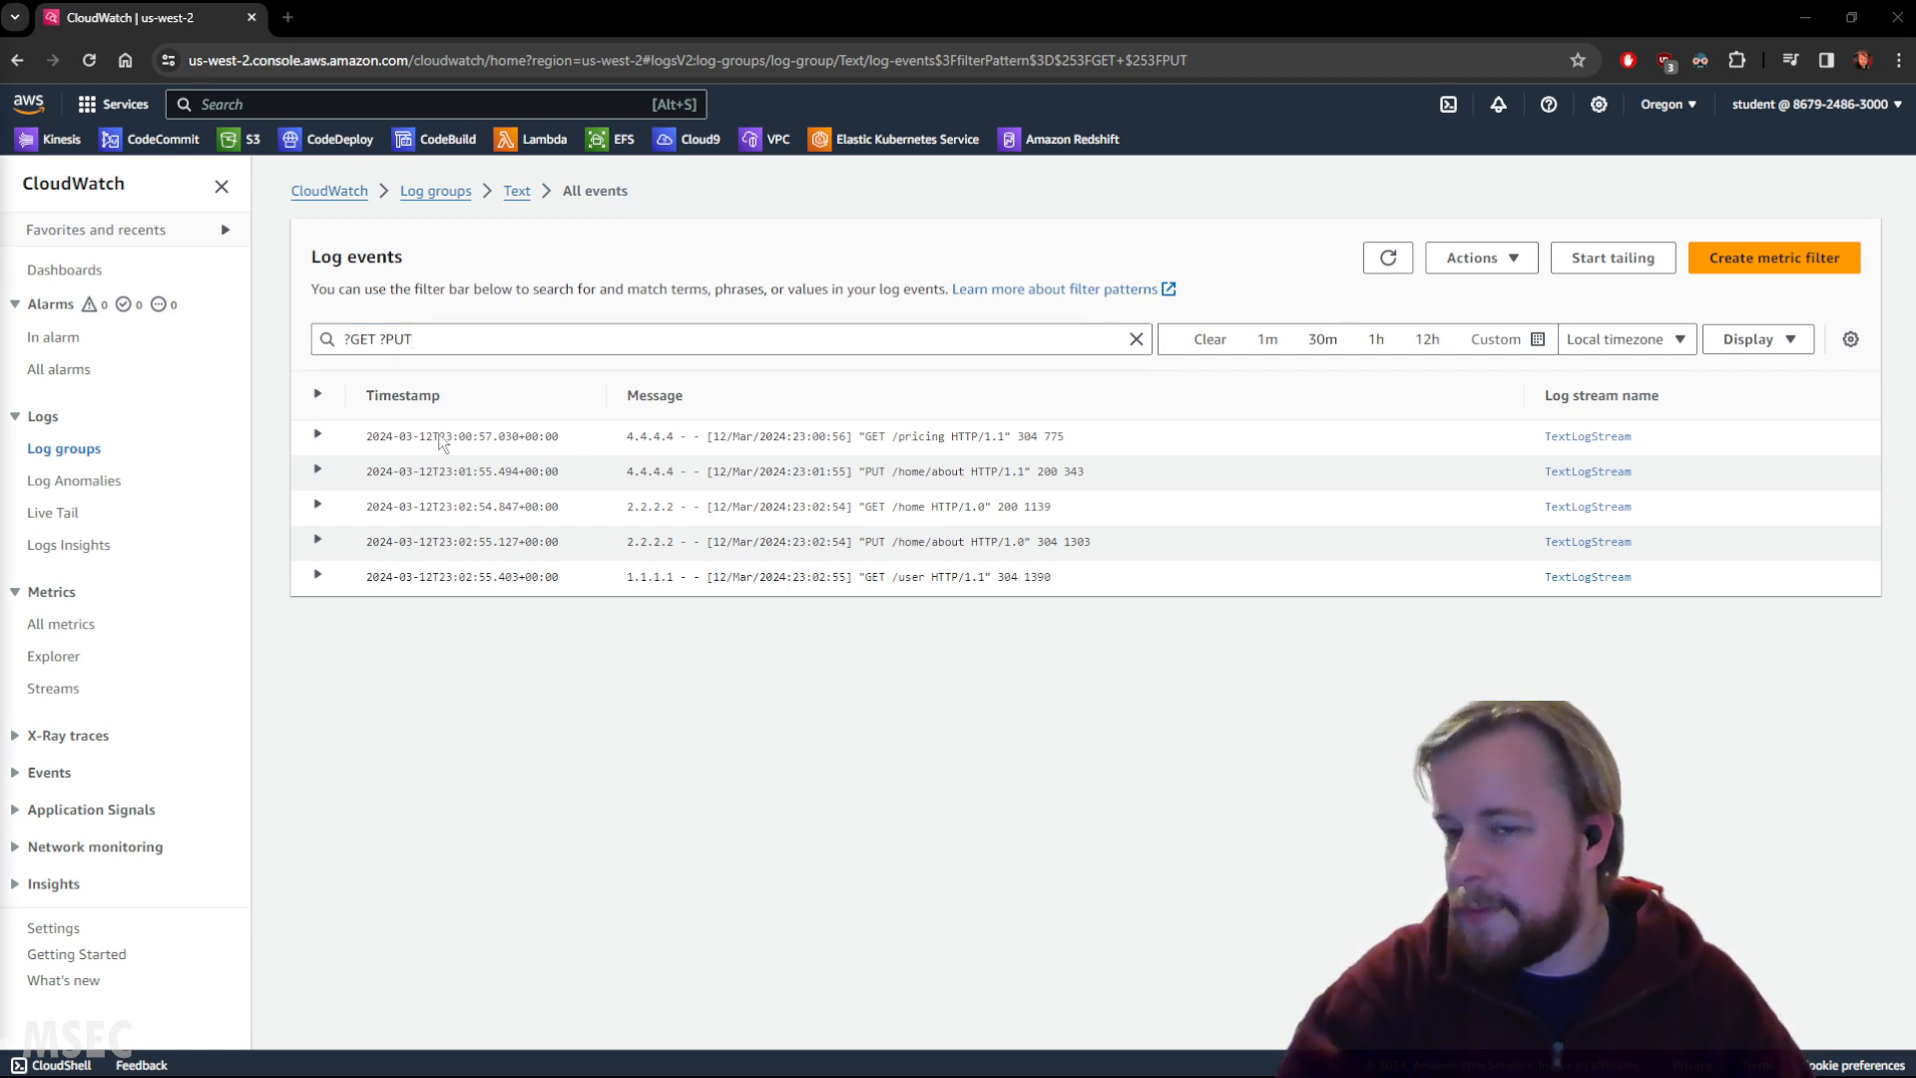
# Step: Filter the log events with [ip, user_id, user_name, timestamp, request, status_code=204, size] and expand the matching events
pyautogui.moveTo(451, 341); pyautogui.dragTo(90, 314)
pyautogui.write('[ip, user_id, user_name, timestamp, request, status_code=204, size]')
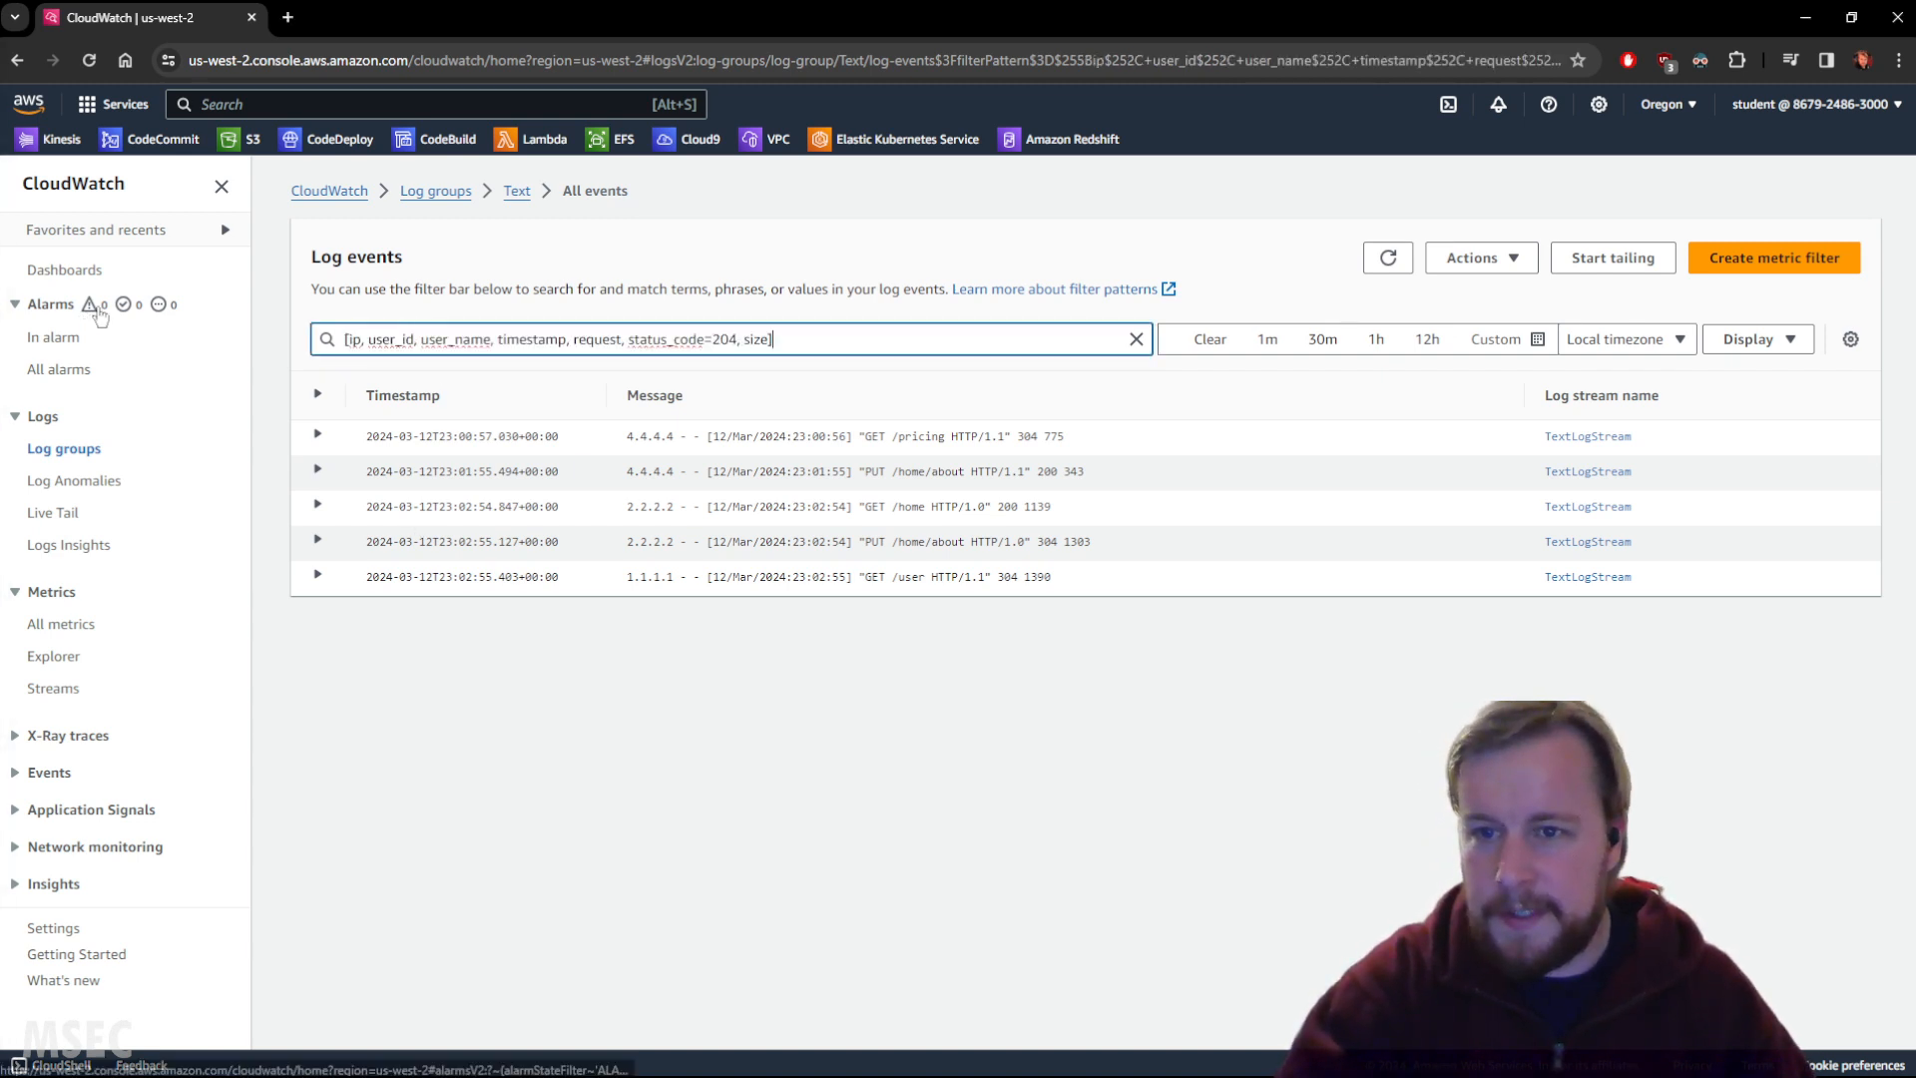
pyautogui.doubleClick(352, 340)
pyautogui.doubleClick(391, 340)
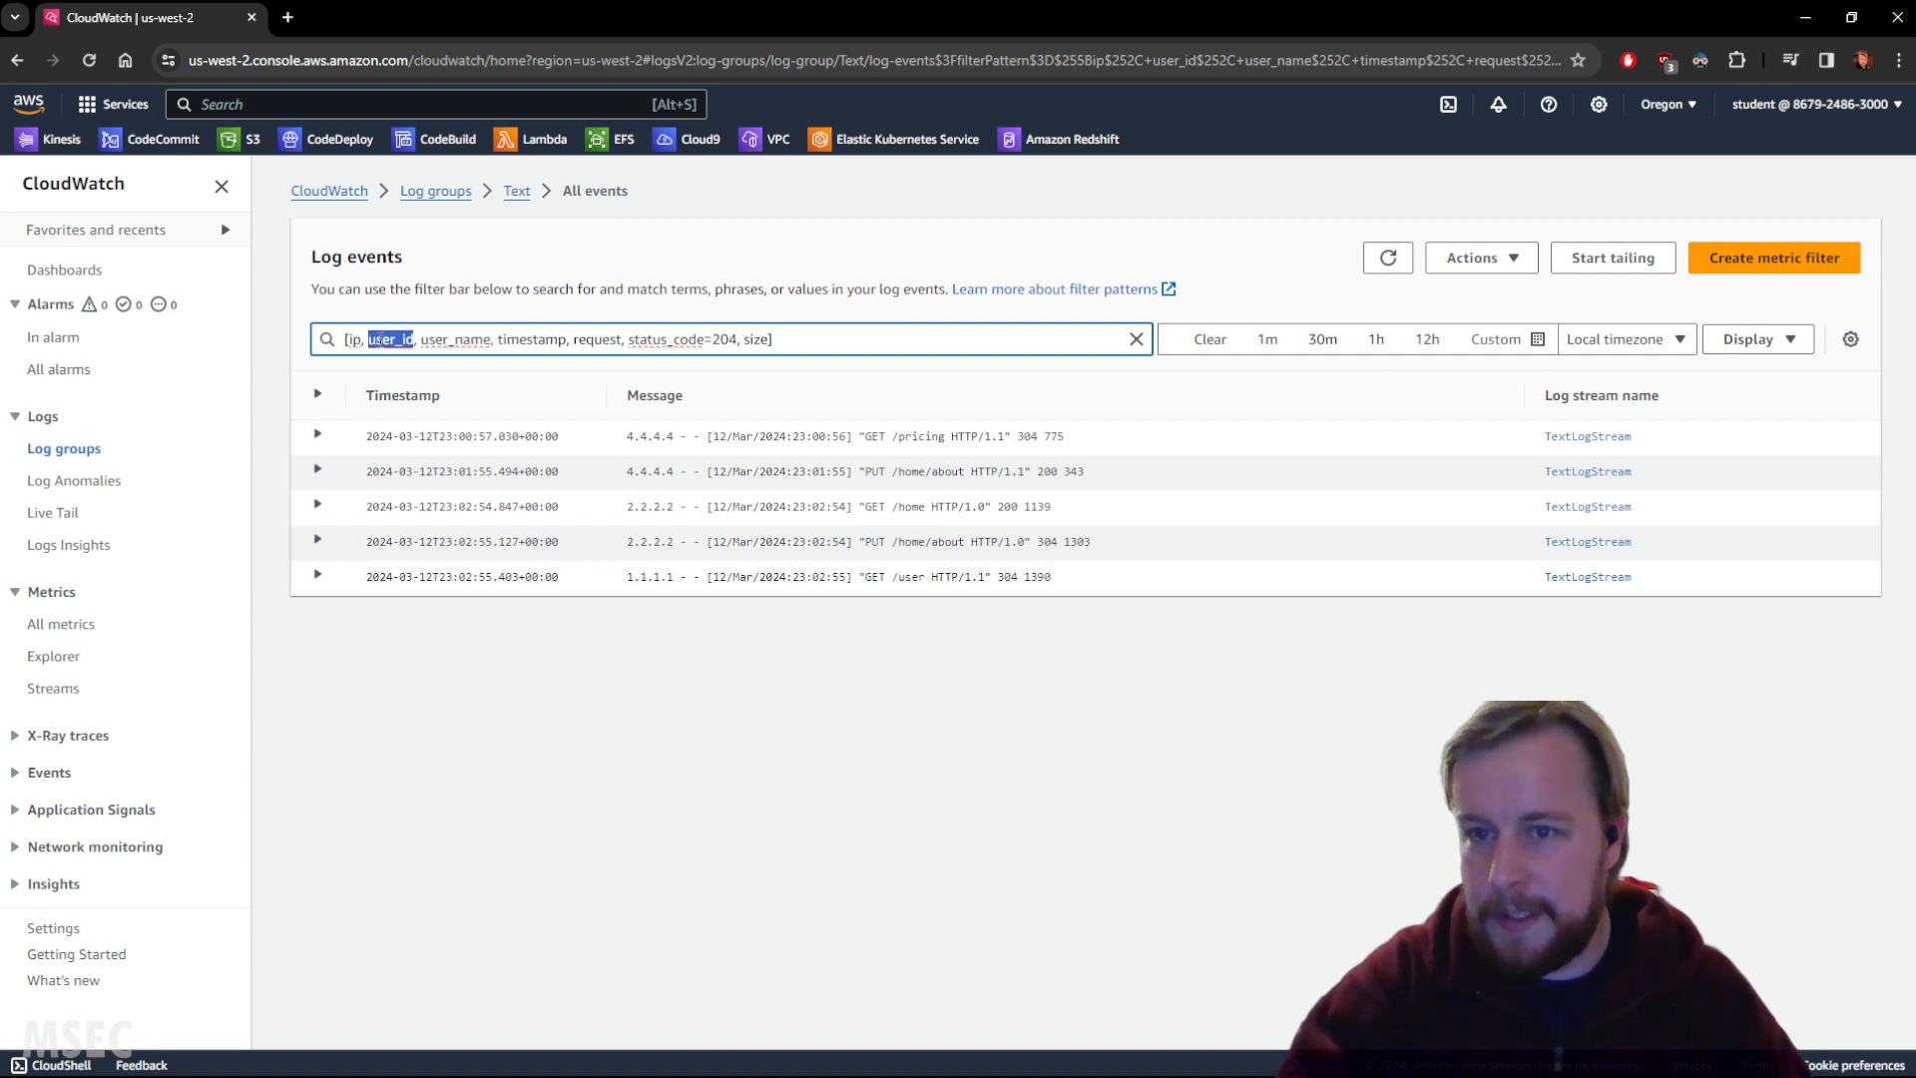
pyautogui.doubleClick(455, 340)
pyautogui.doubleClick(534, 337)
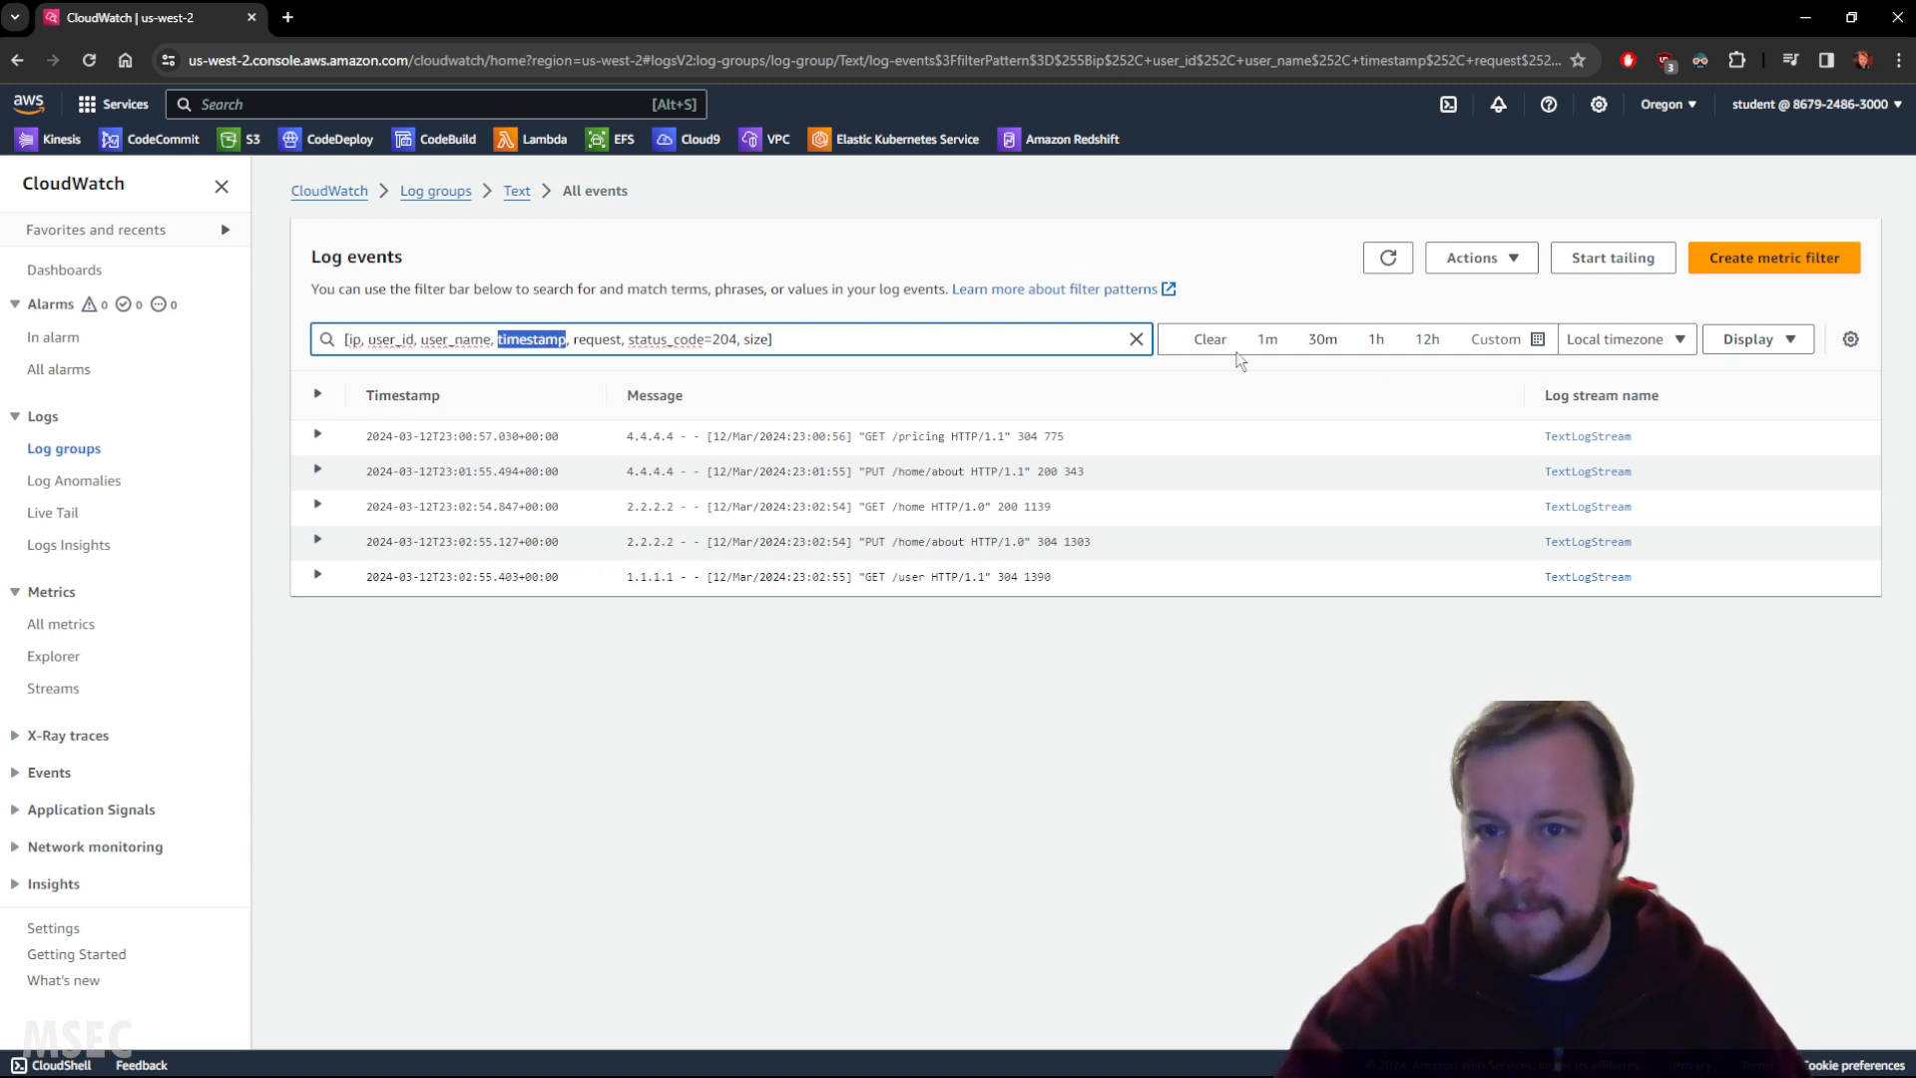
pyautogui.click(918, 335)
pyautogui.press('Return')
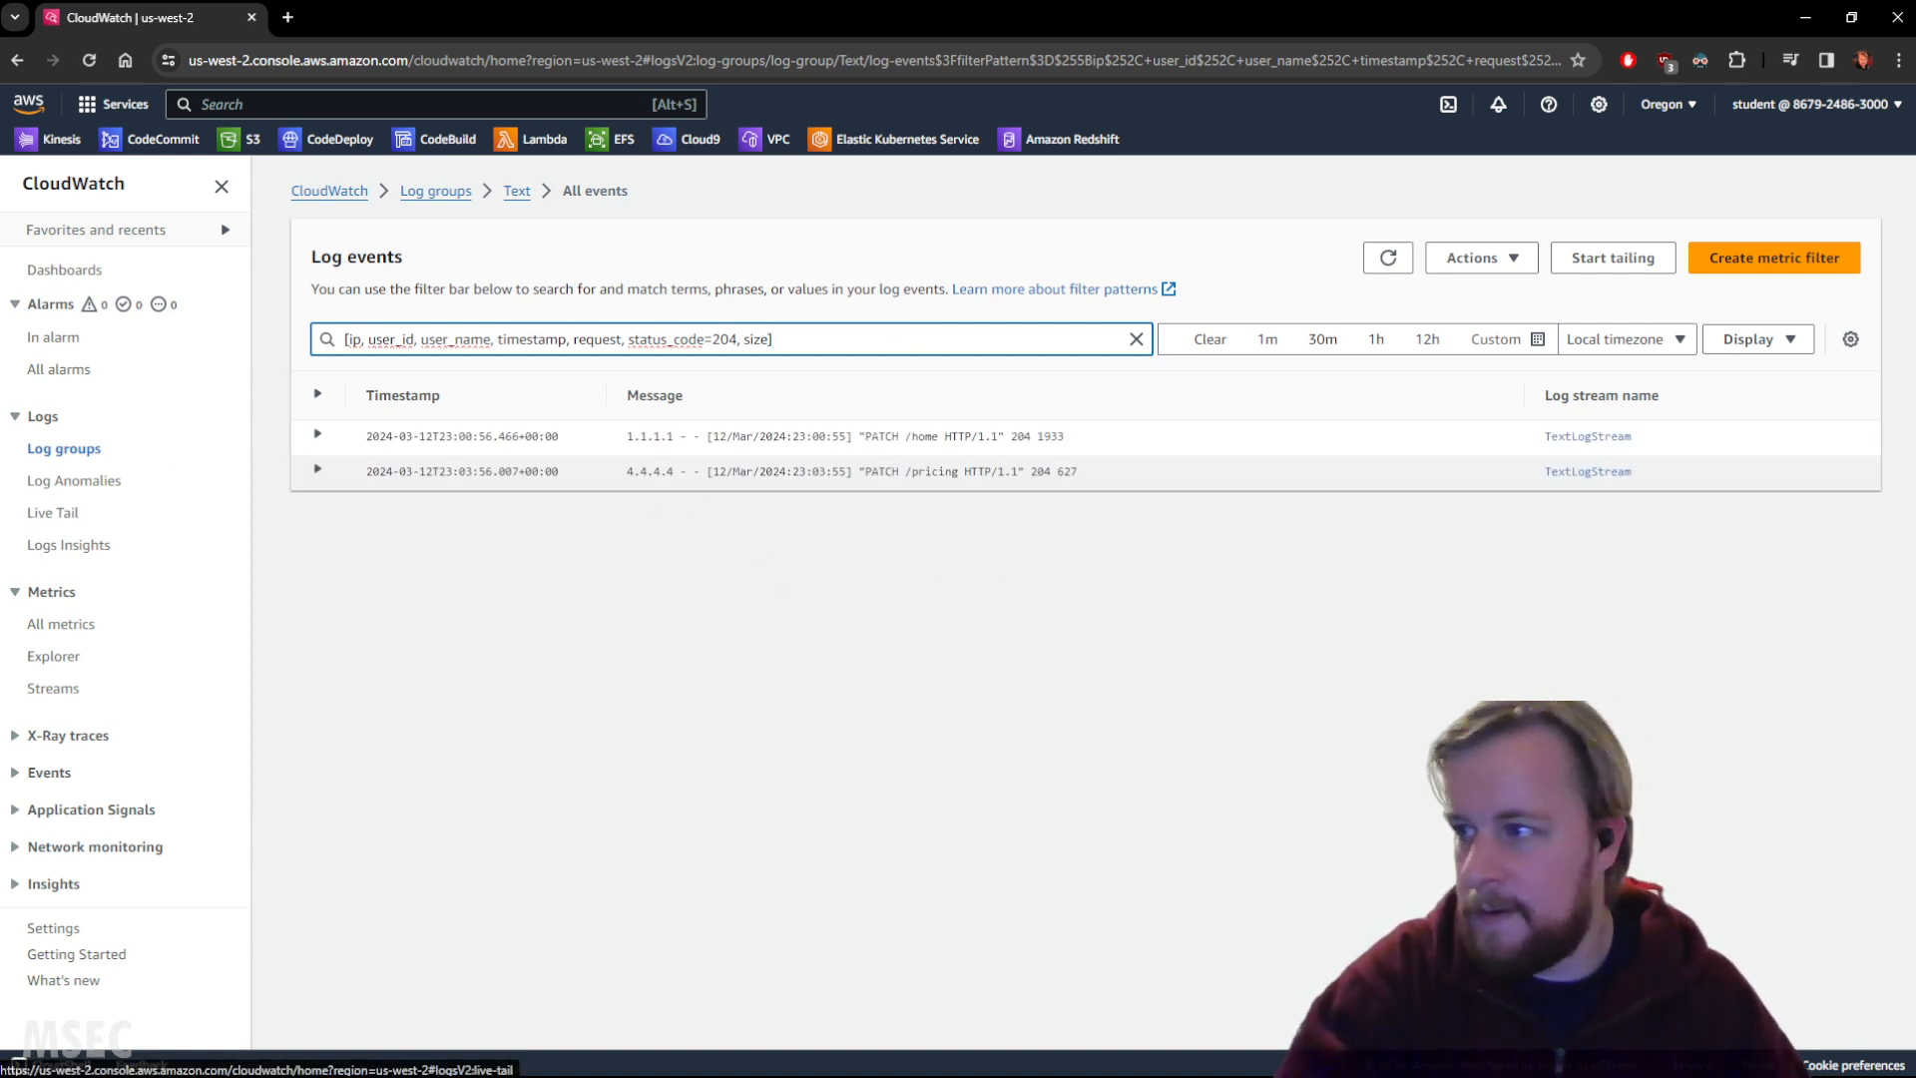
pyautogui.click(318, 434)
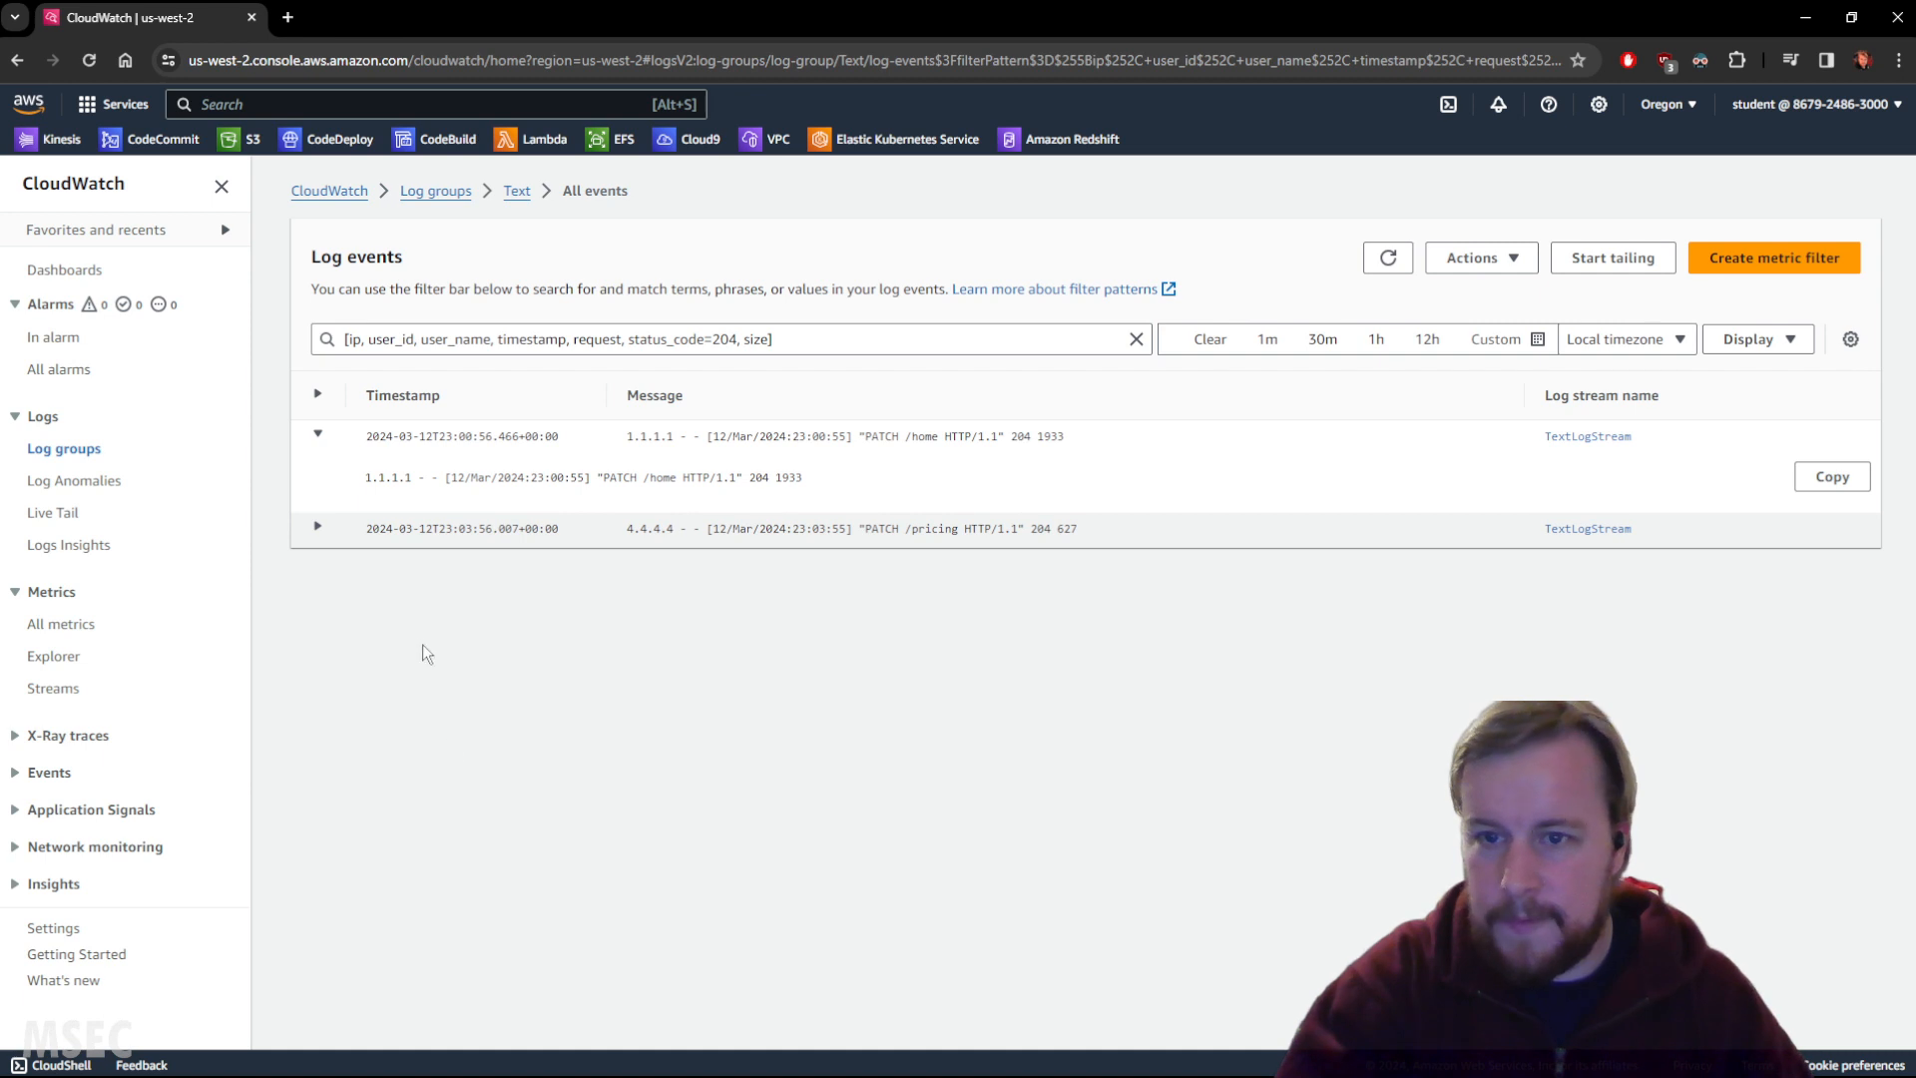
pyautogui.click(321, 531)
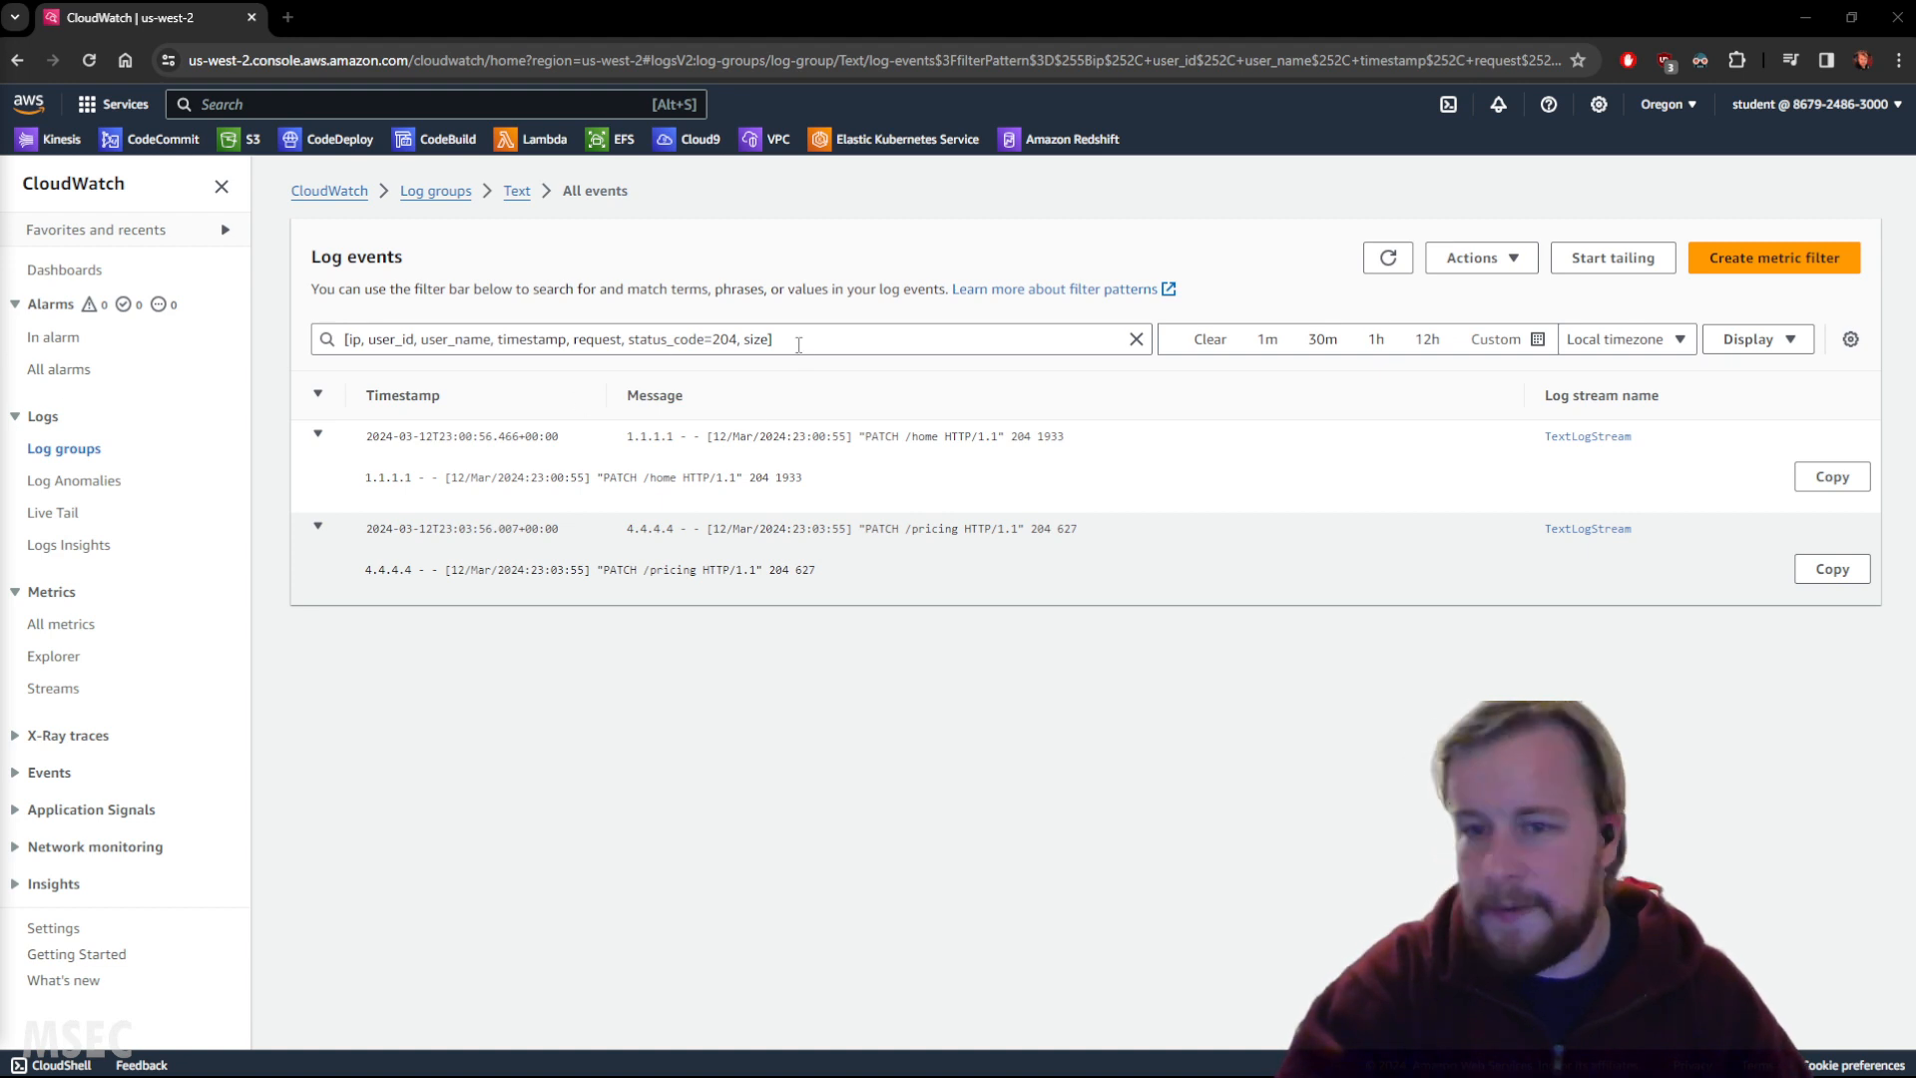
# Step: Try to filter the log events with the combined pattern [ip=1.1.1.1, ...] [..., status_code=204, size] [..., size>500]
pyautogui.tripleClick(362, 338)
pyautogui.hotkey('ctrl', 'v')
pyautogui.press('Return')
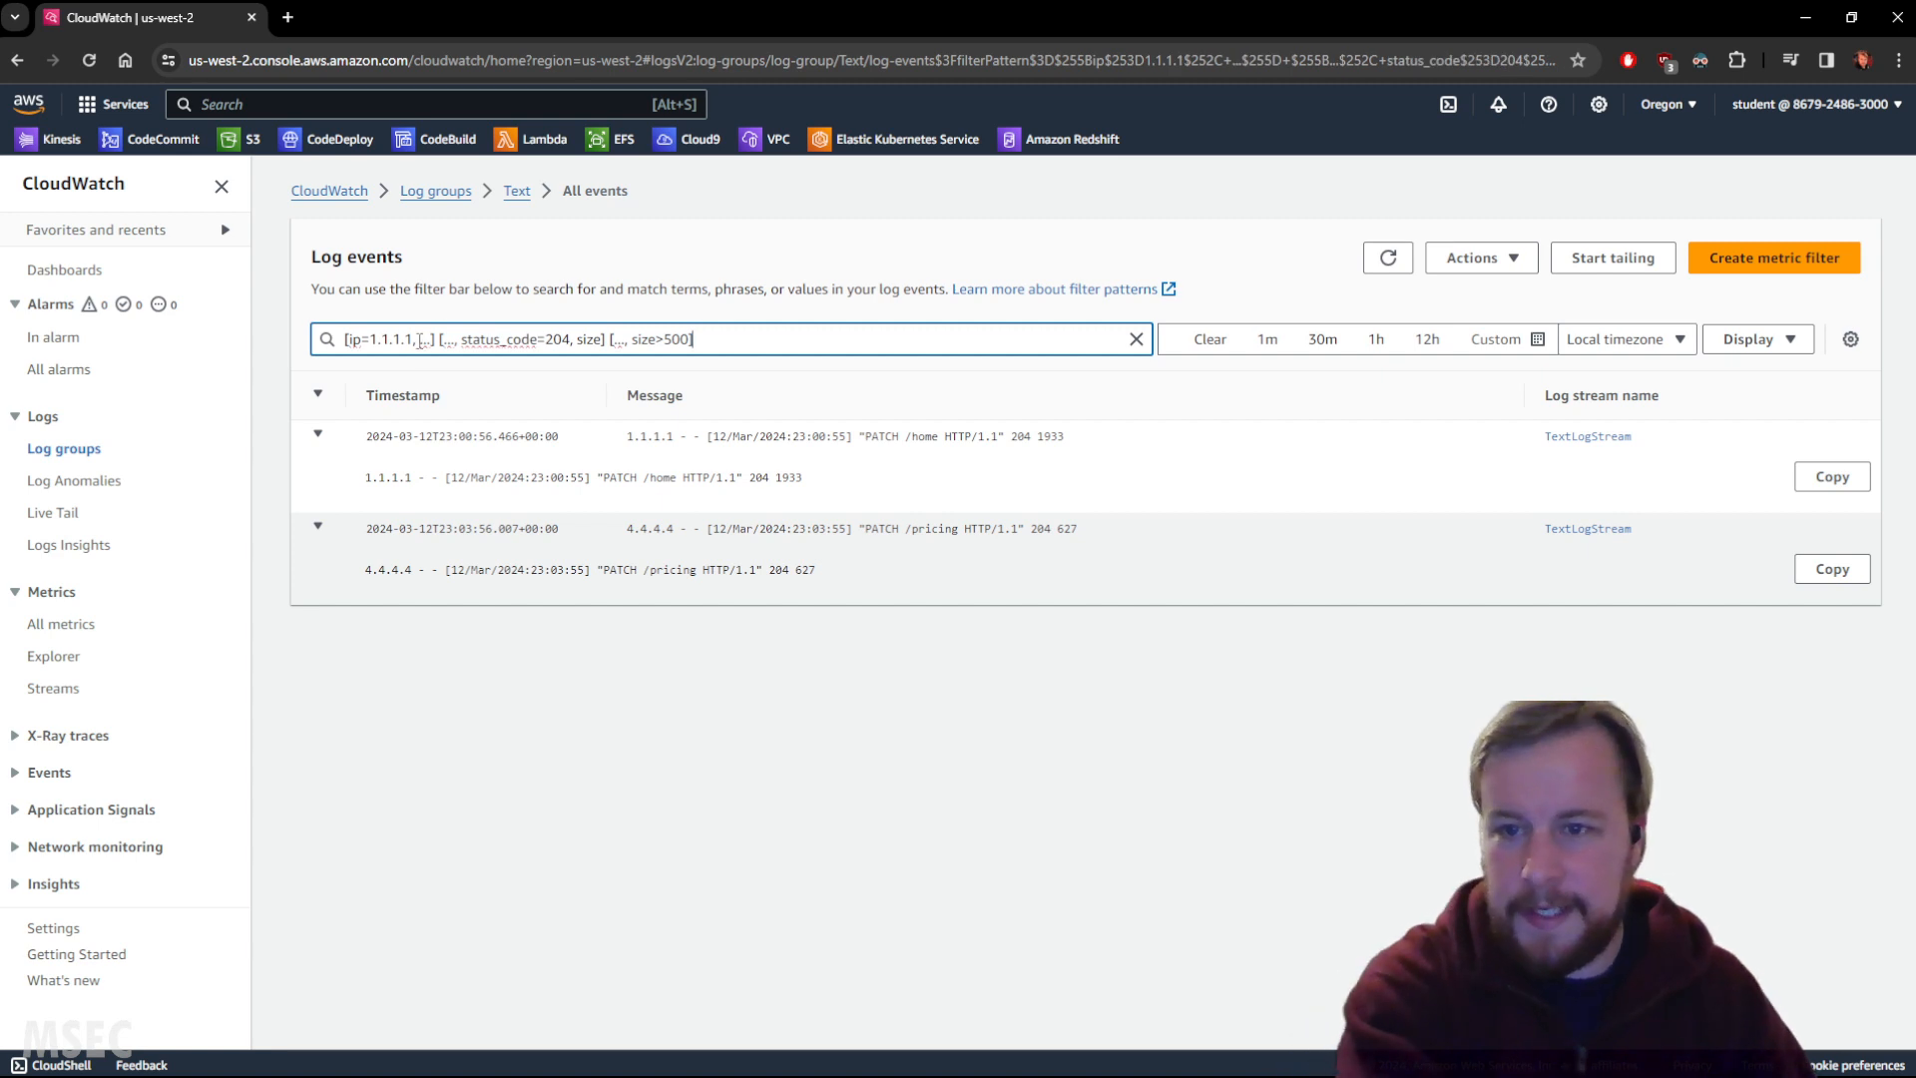
pyautogui.press('Return')
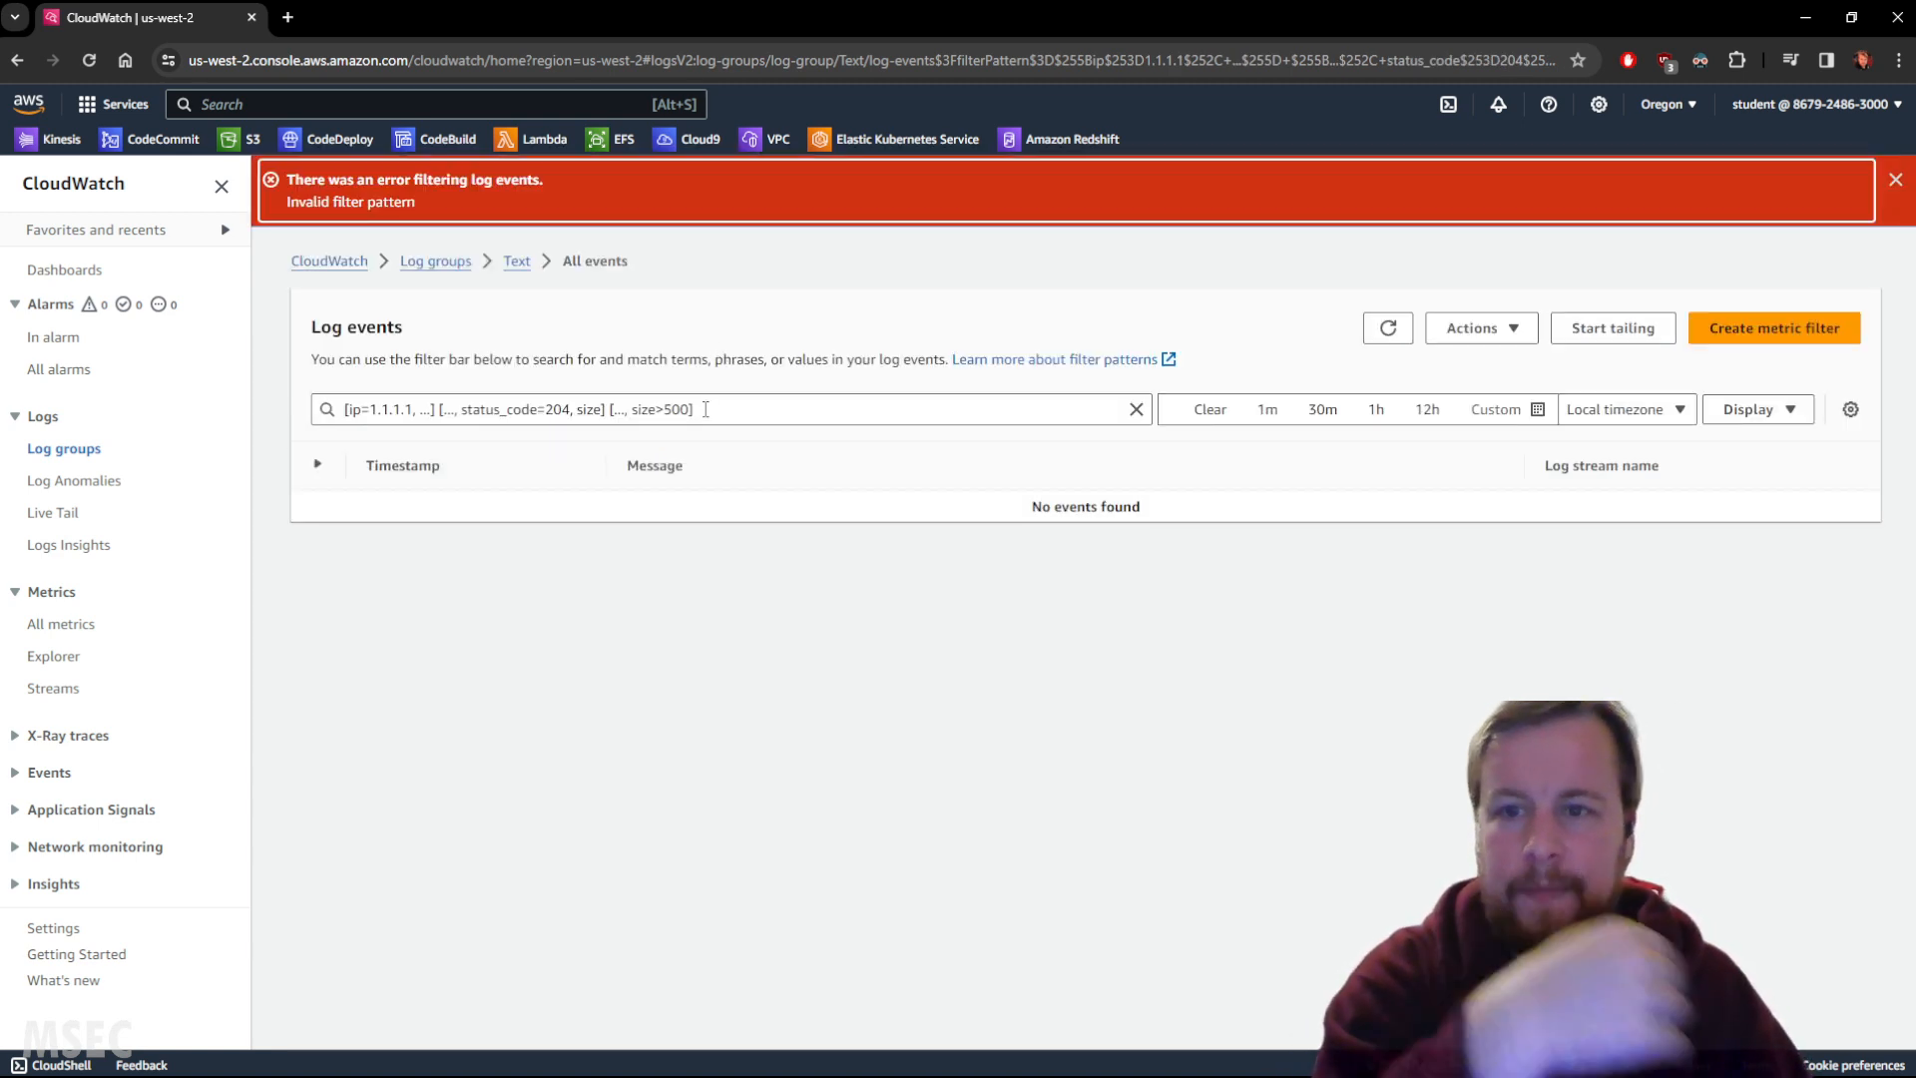
# Step: Reduce the filter pattern to [ip=1.1.1.1, ...] and apply it to the log events
pyautogui.moveTo(439, 408); pyautogui.dragTo(758, 406)
pyautogui.press('BackSpace')
pyautogui.press('Return')
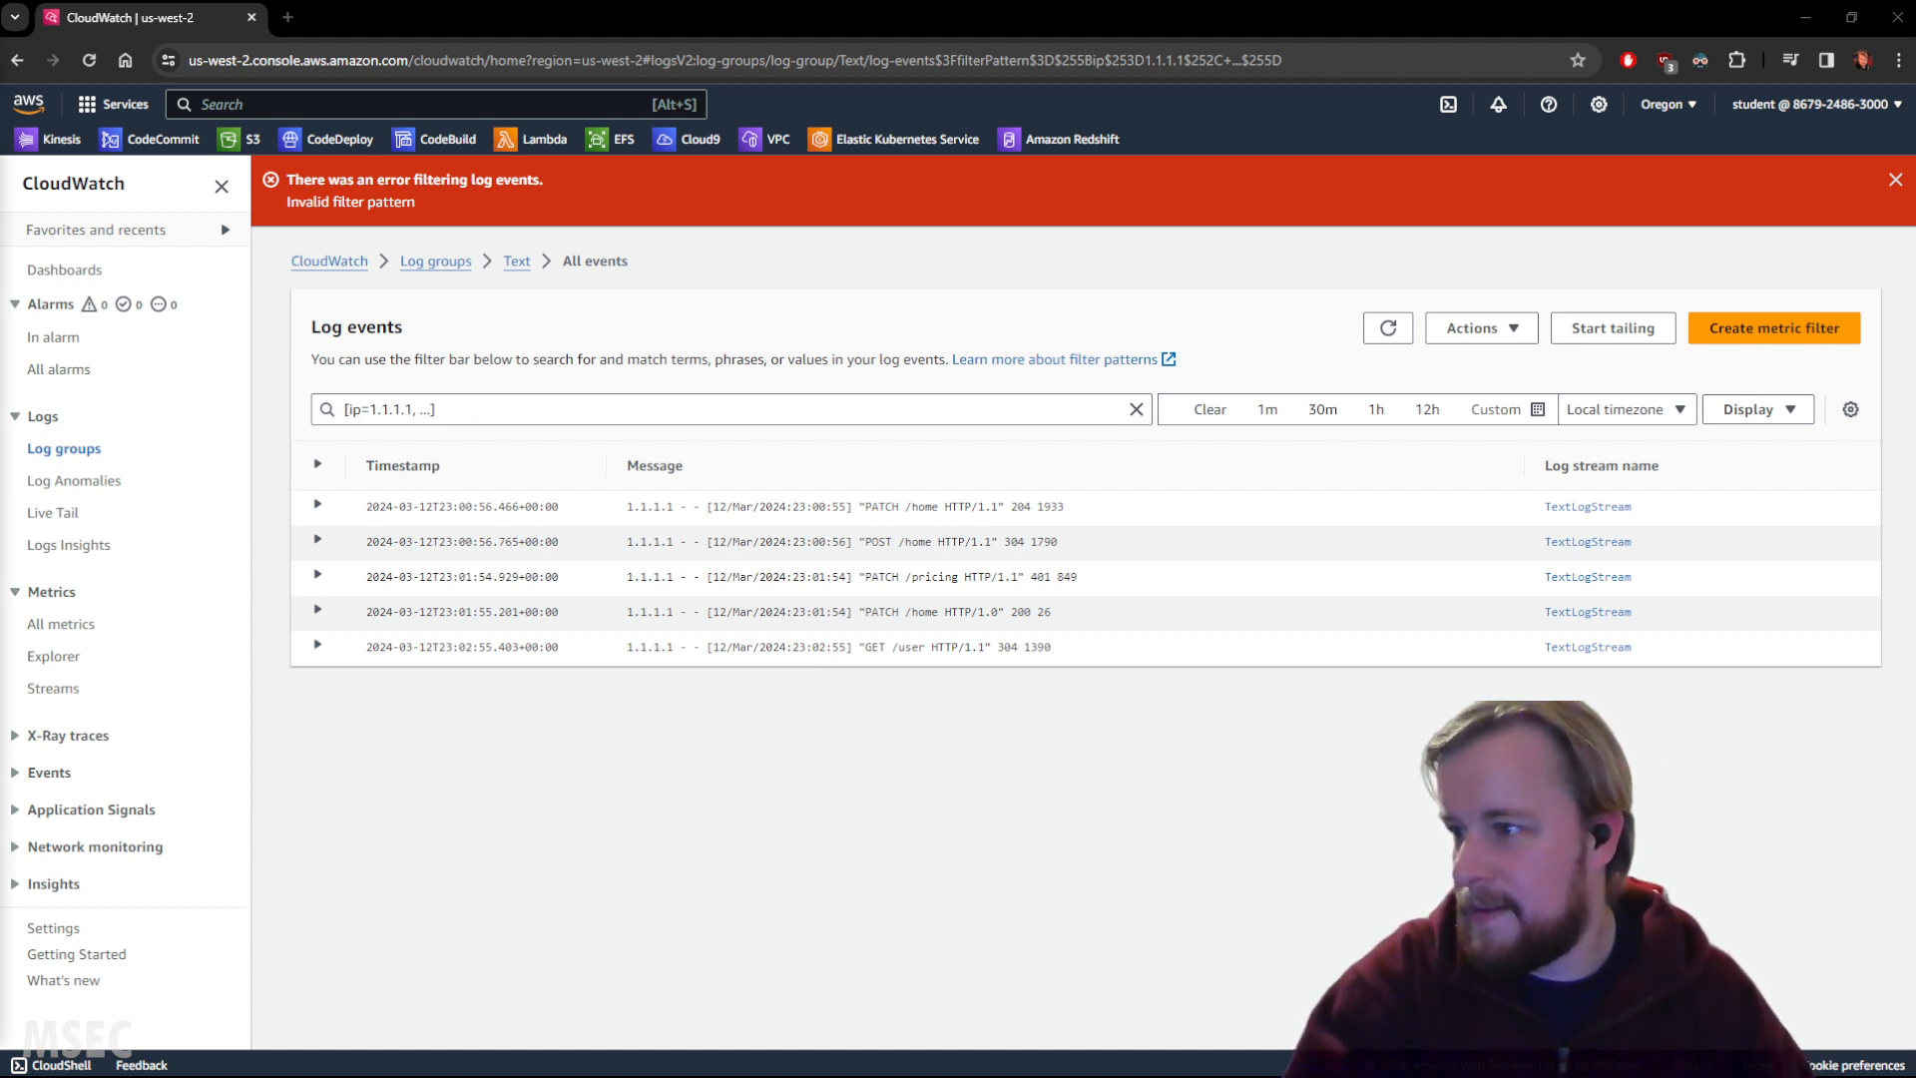
# Step: Filter the log events with [..., status_code=204, size] and highlight the status code in the first match
pyautogui.click(533, 401)
pyautogui.hotkey('ctrl', 'a')
pyautogui.hotkey('ctrl', 'v')
pyautogui.press('Return')
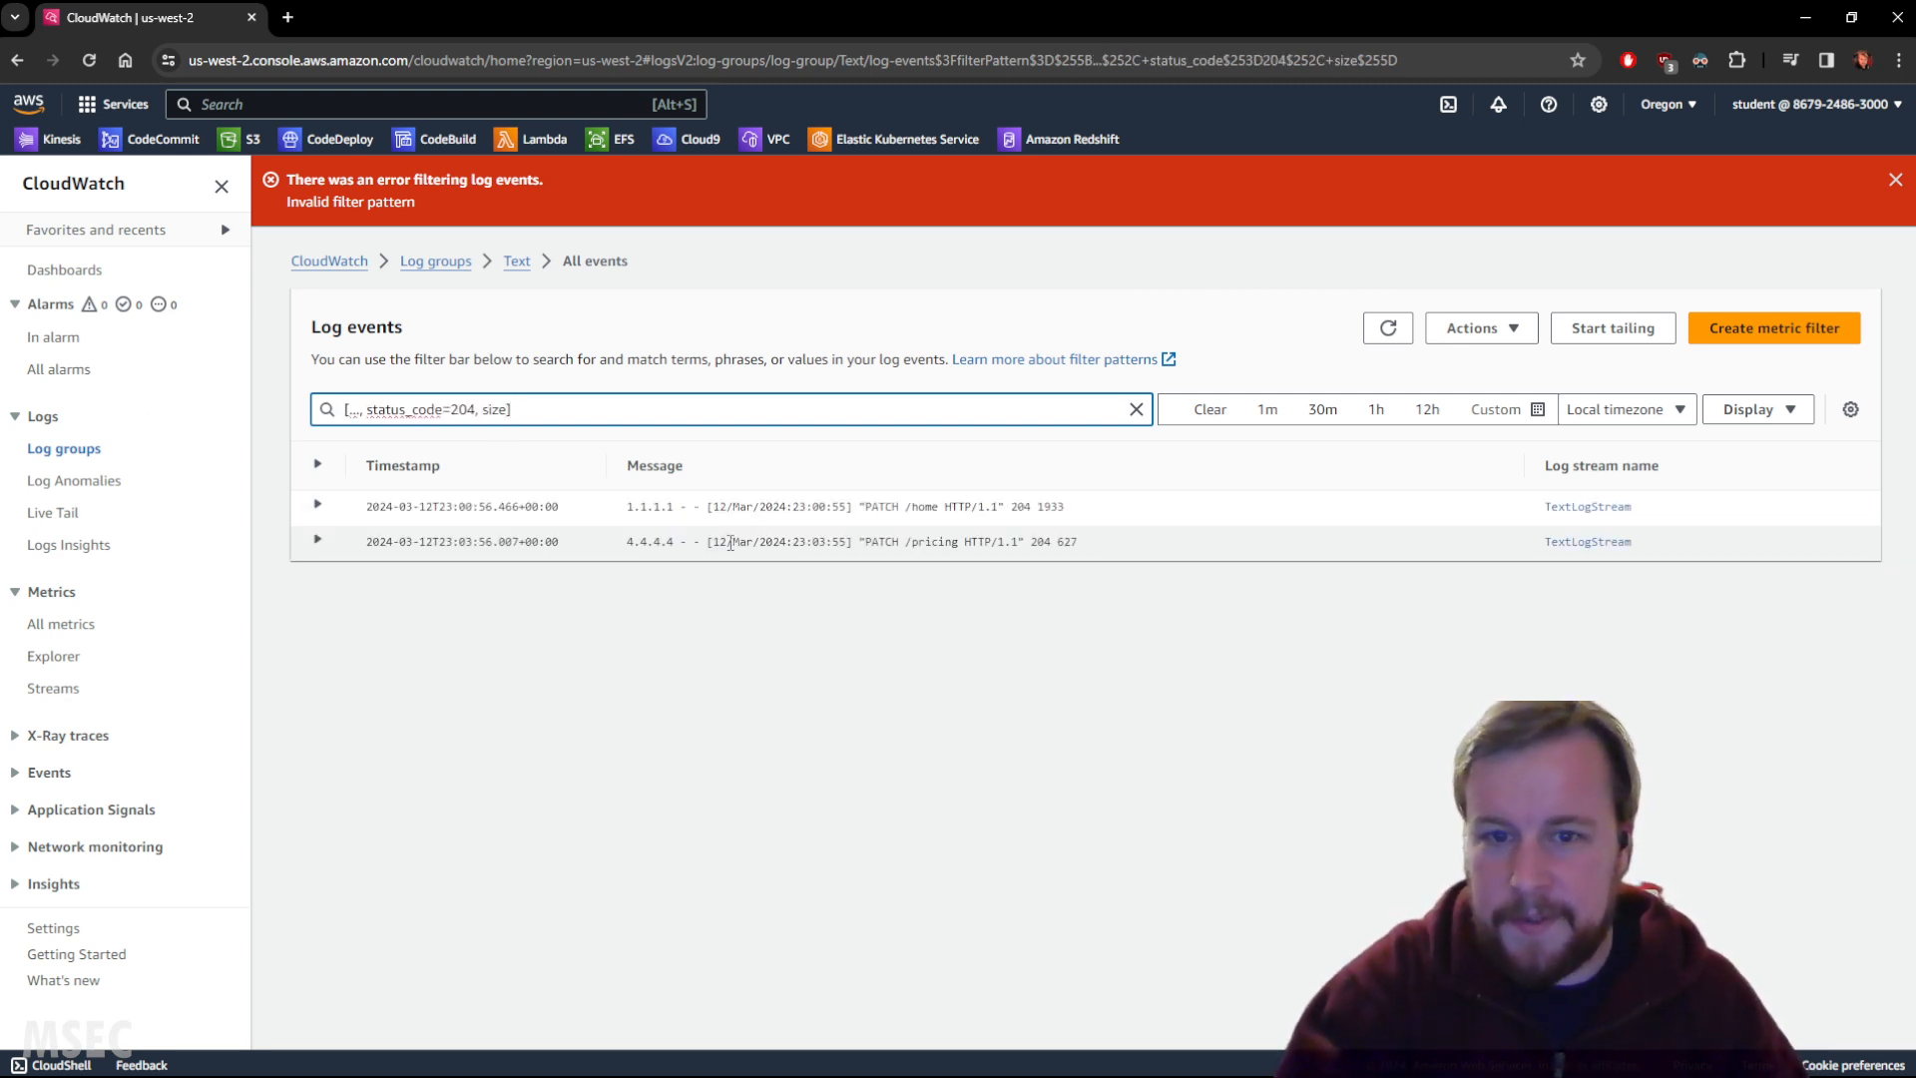
pyautogui.moveTo(1017, 506); pyautogui.dragTo(1030, 506)
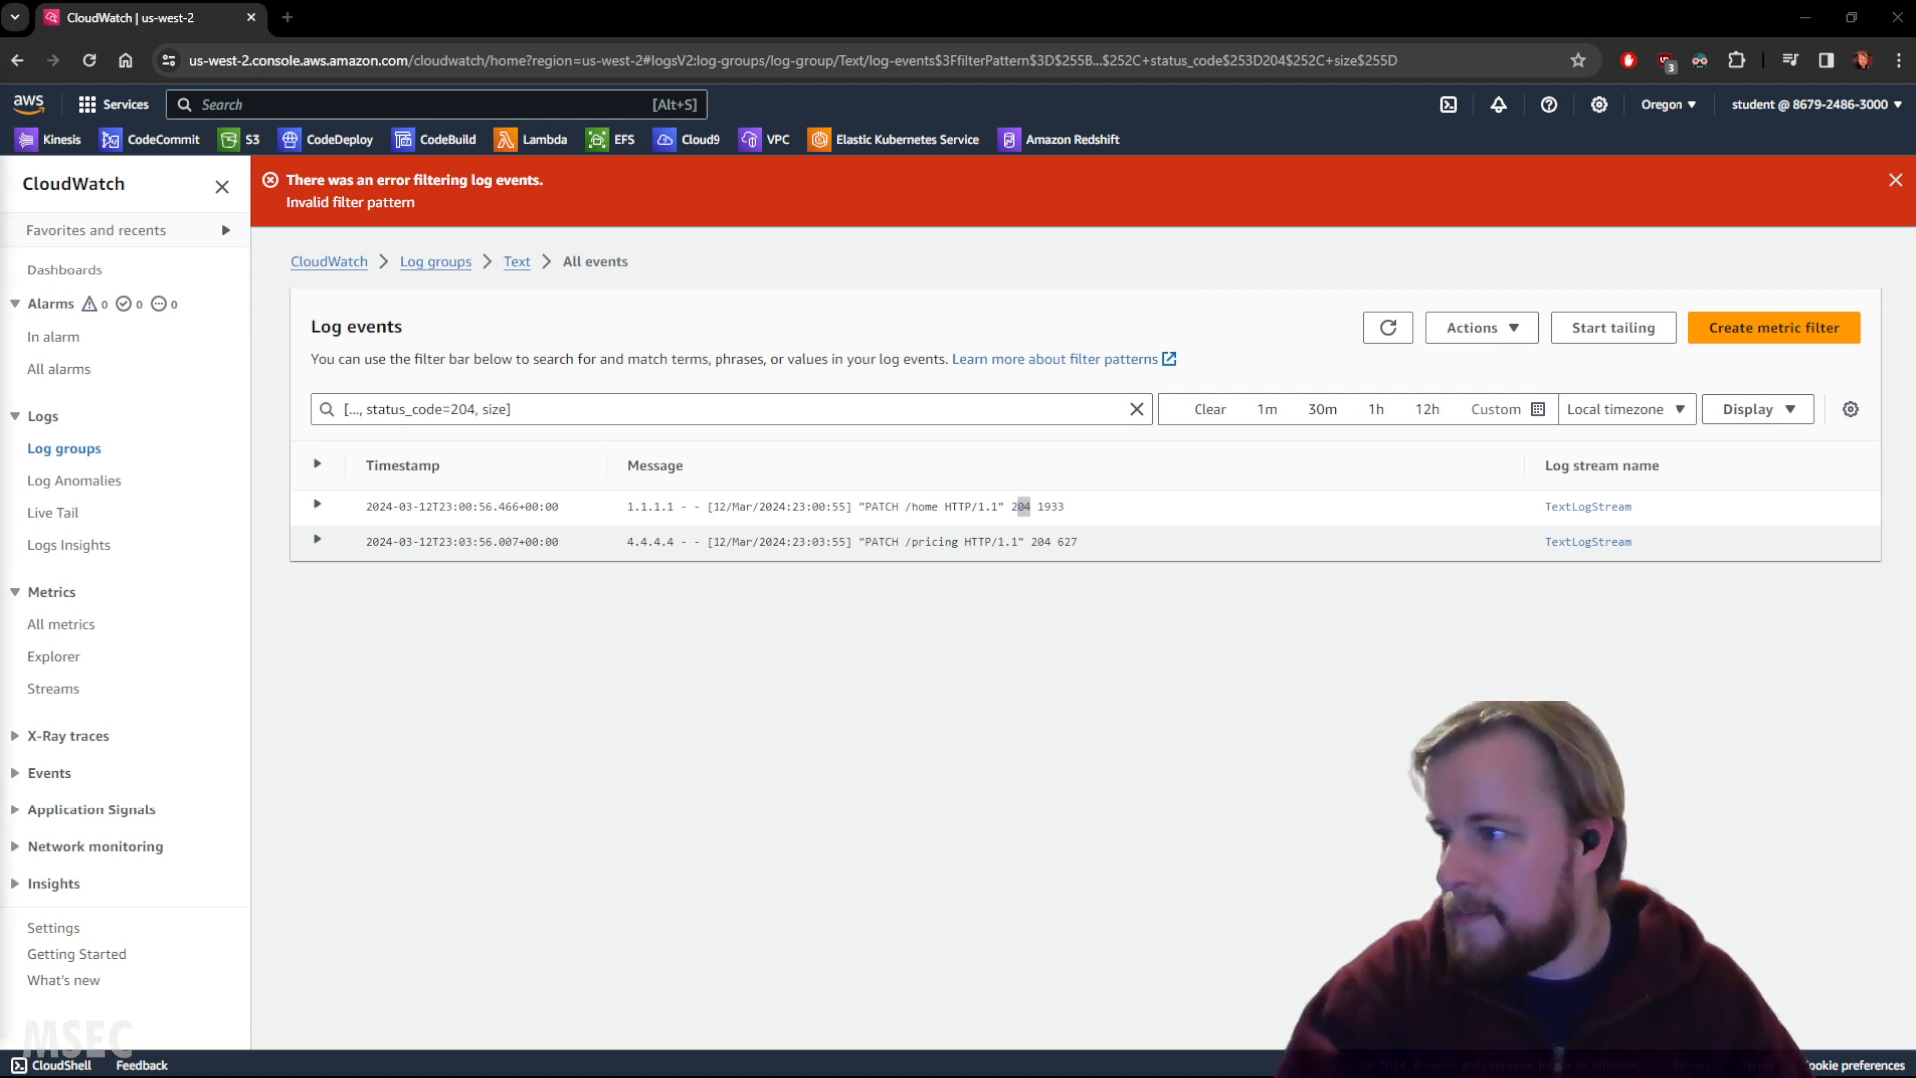
# Step: Filter the log events with [..., size>500] and highlight the size value in the first match
pyautogui.moveTo(607, 408); pyautogui.dragTo(136, 408)
pyautogui.hotkey('ctrl', 'v')
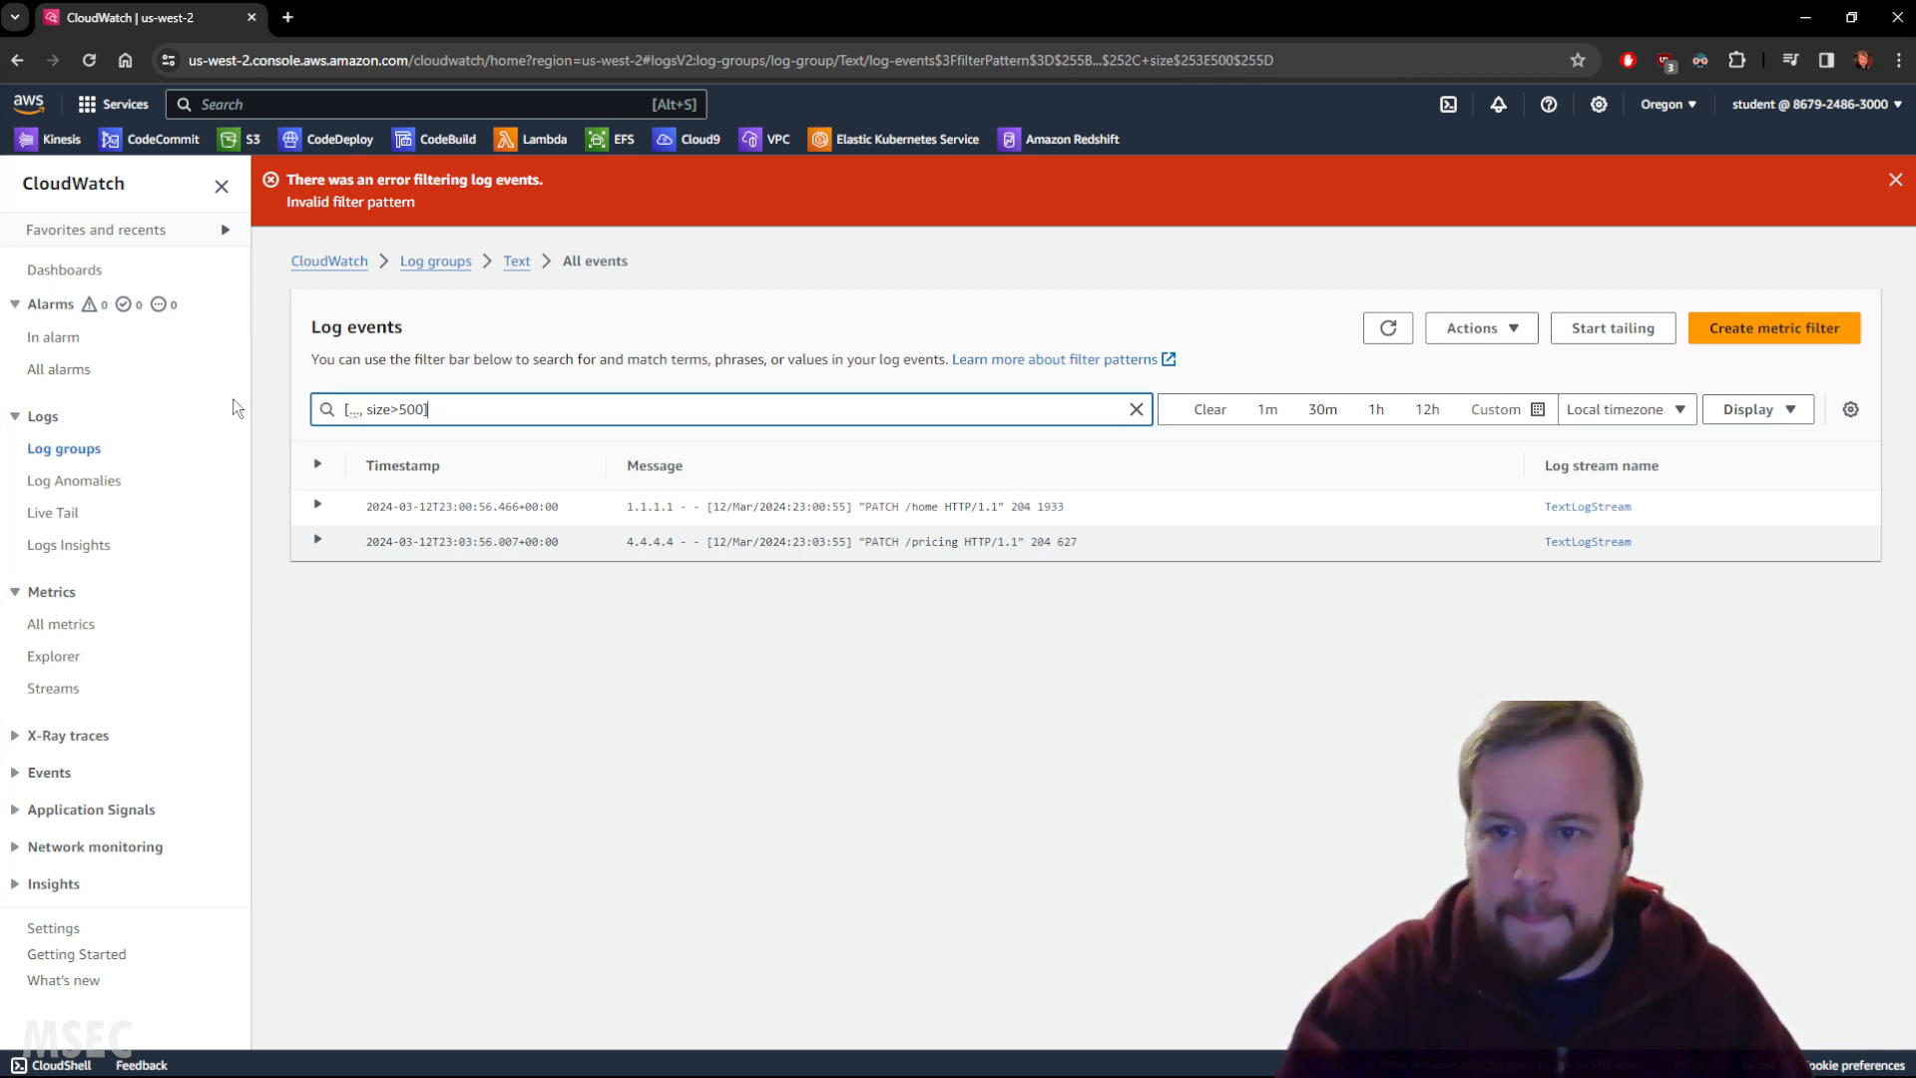
pyautogui.press('Return')
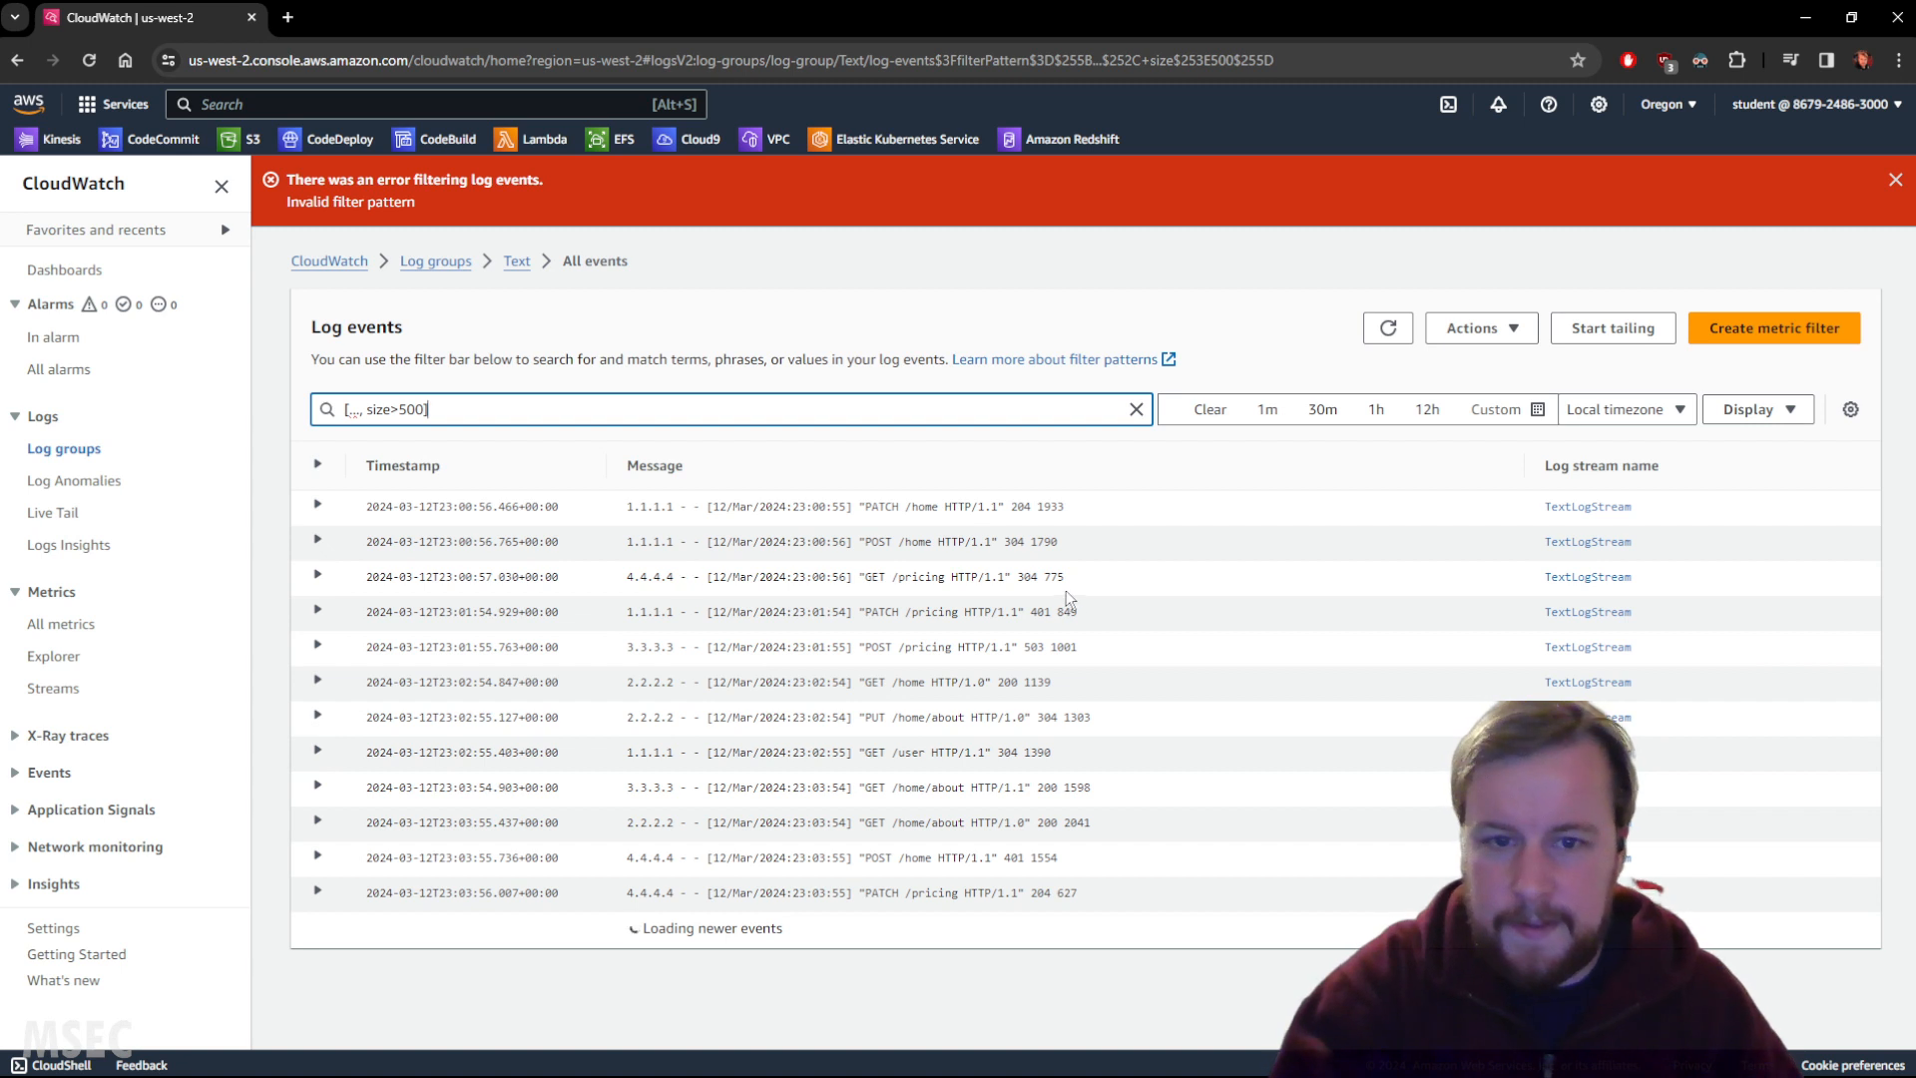
pyautogui.doubleClick(1049, 506)
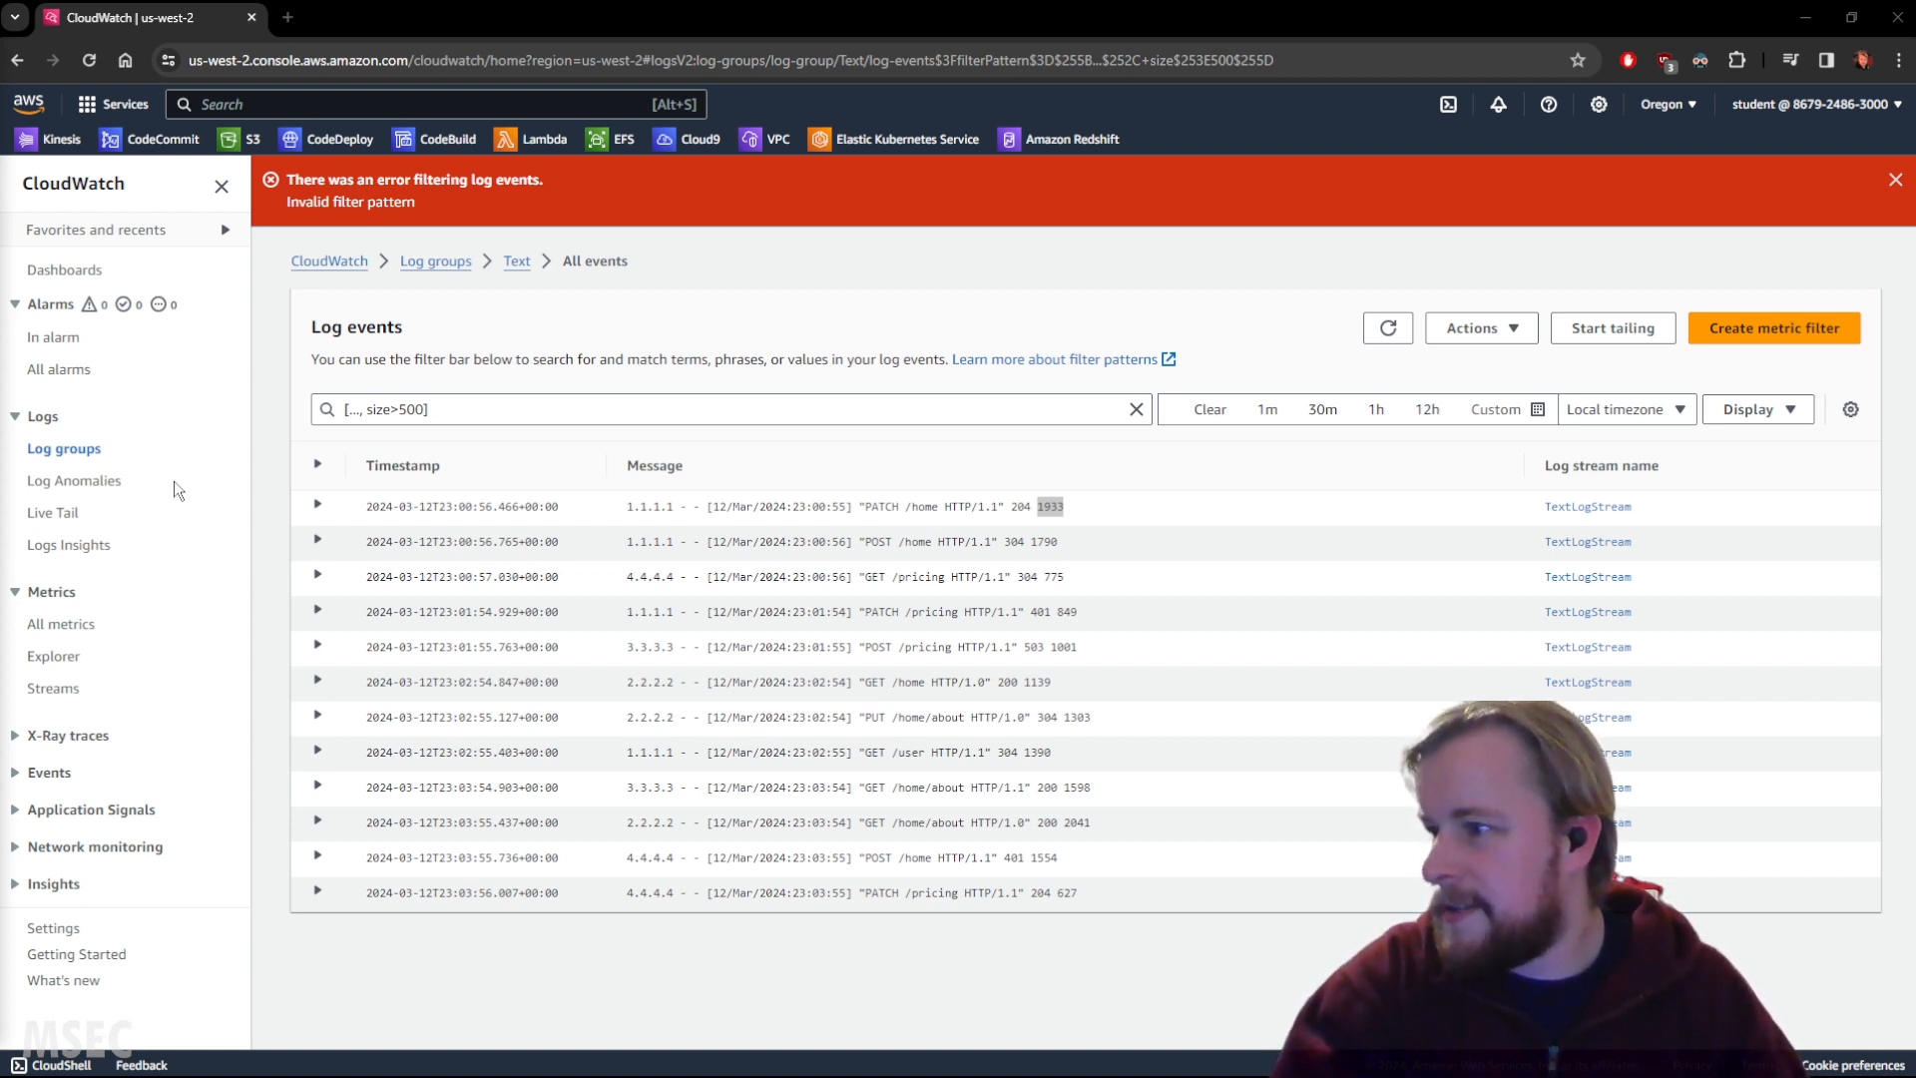
# Step: Open JsonLogStream in the Json log group and highlight the first event's JSON message
pyautogui.click(441, 264)
pyautogui.click(436, 262)
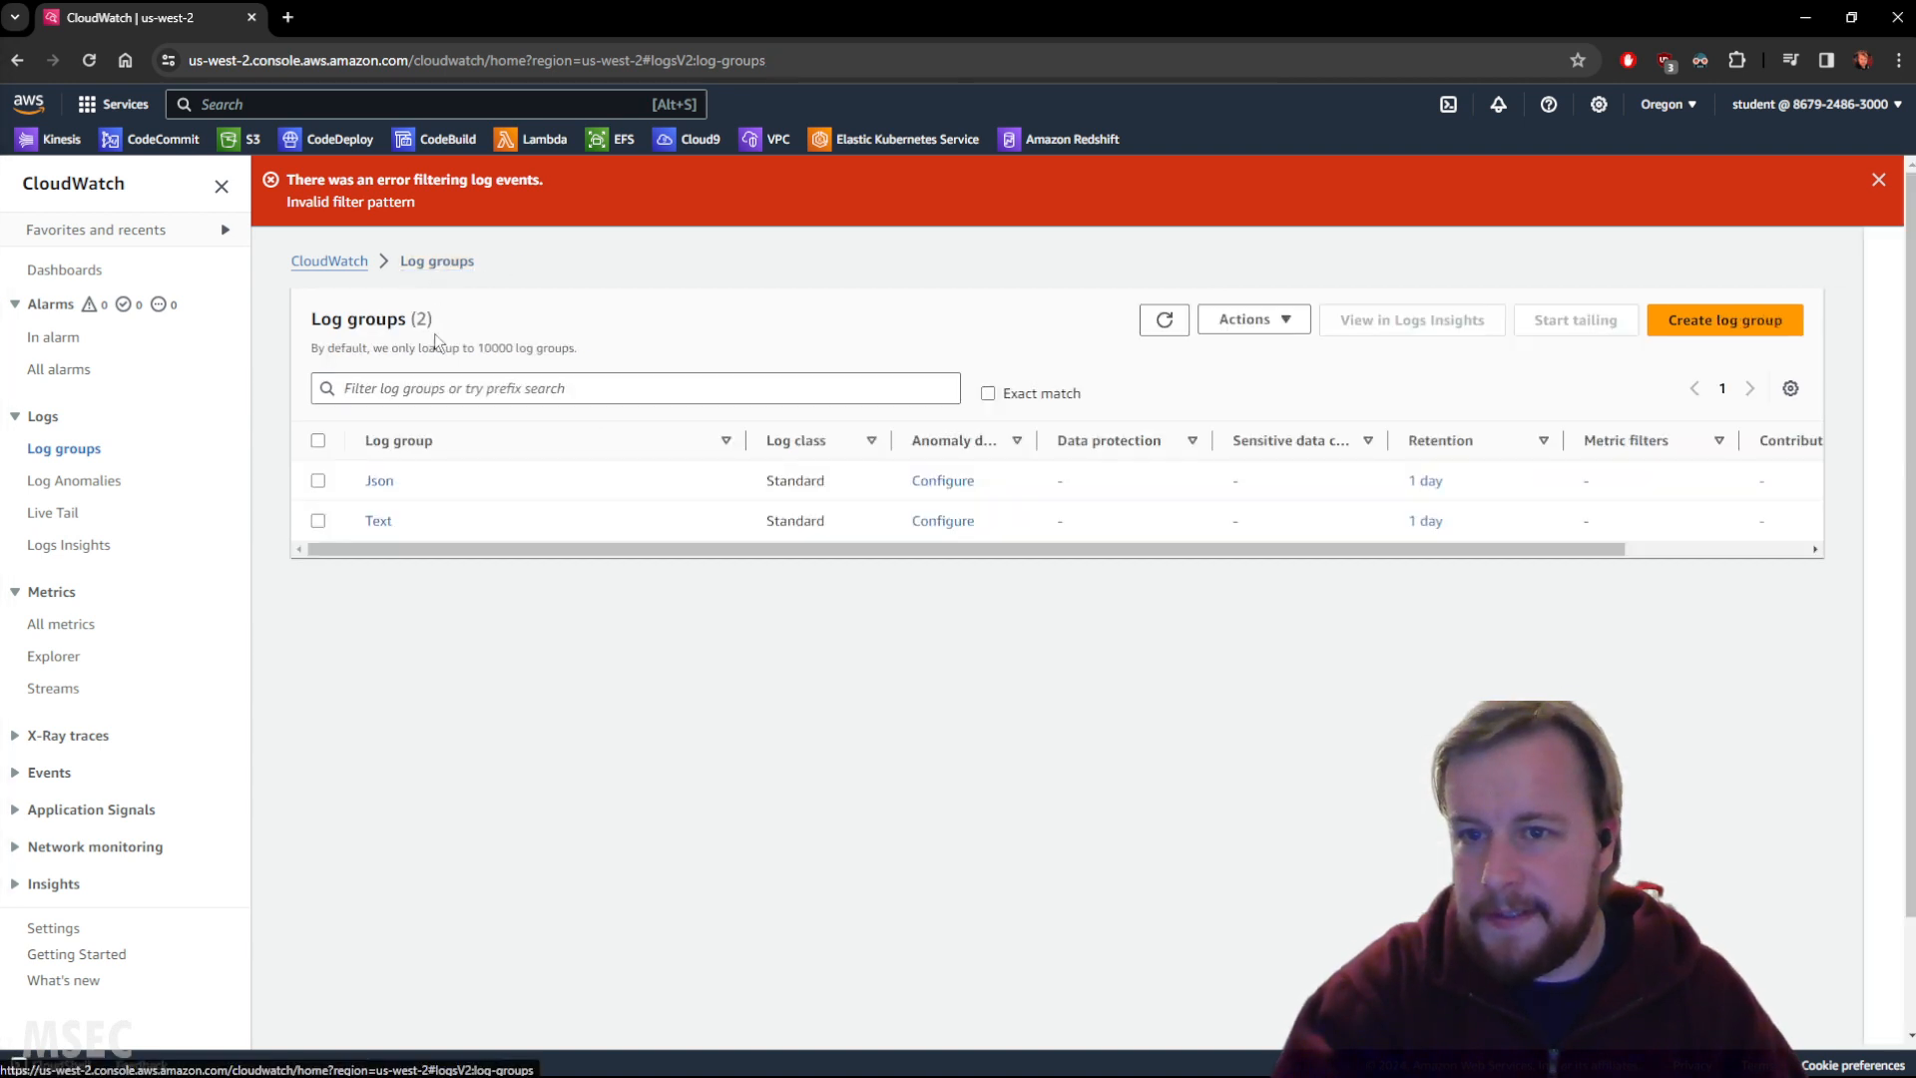
pyautogui.click(377, 482)
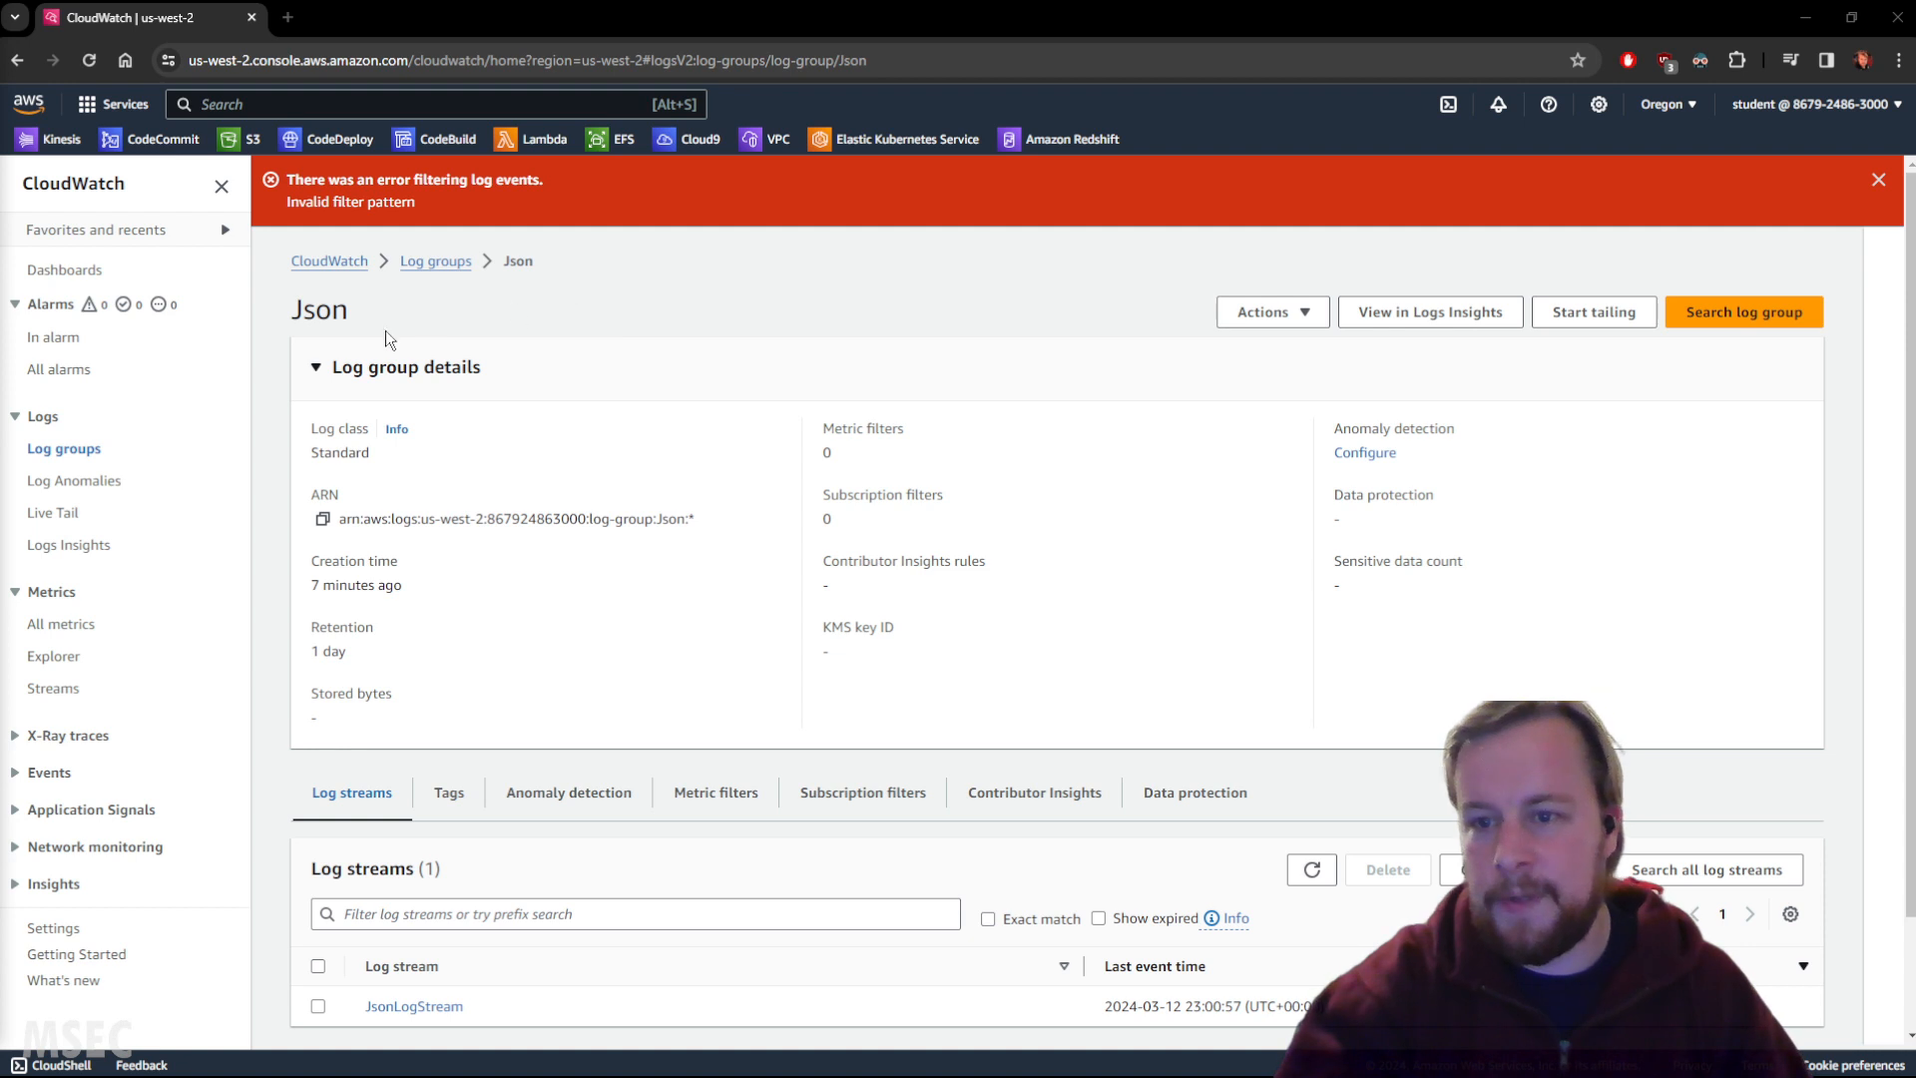
pyautogui.doubleClick(320, 309)
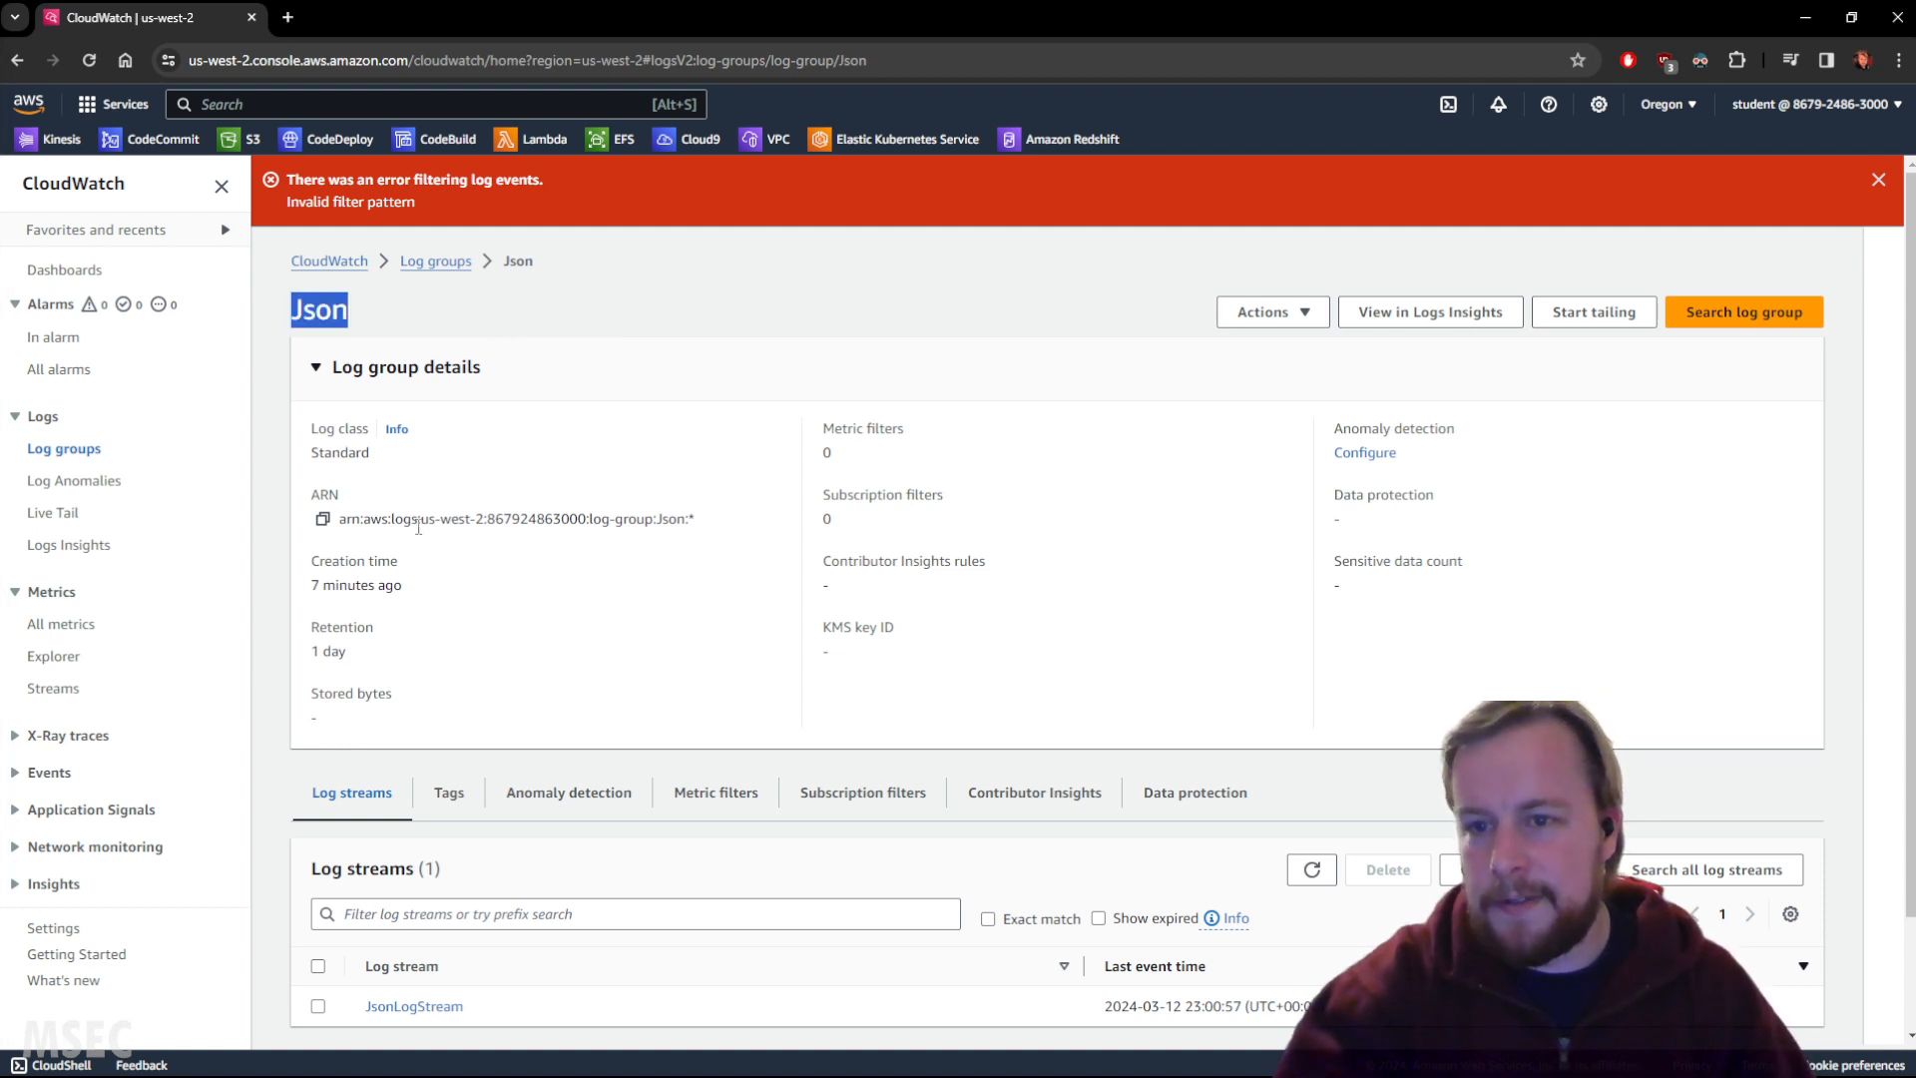
pyautogui.scroll(-1, 369, 609)
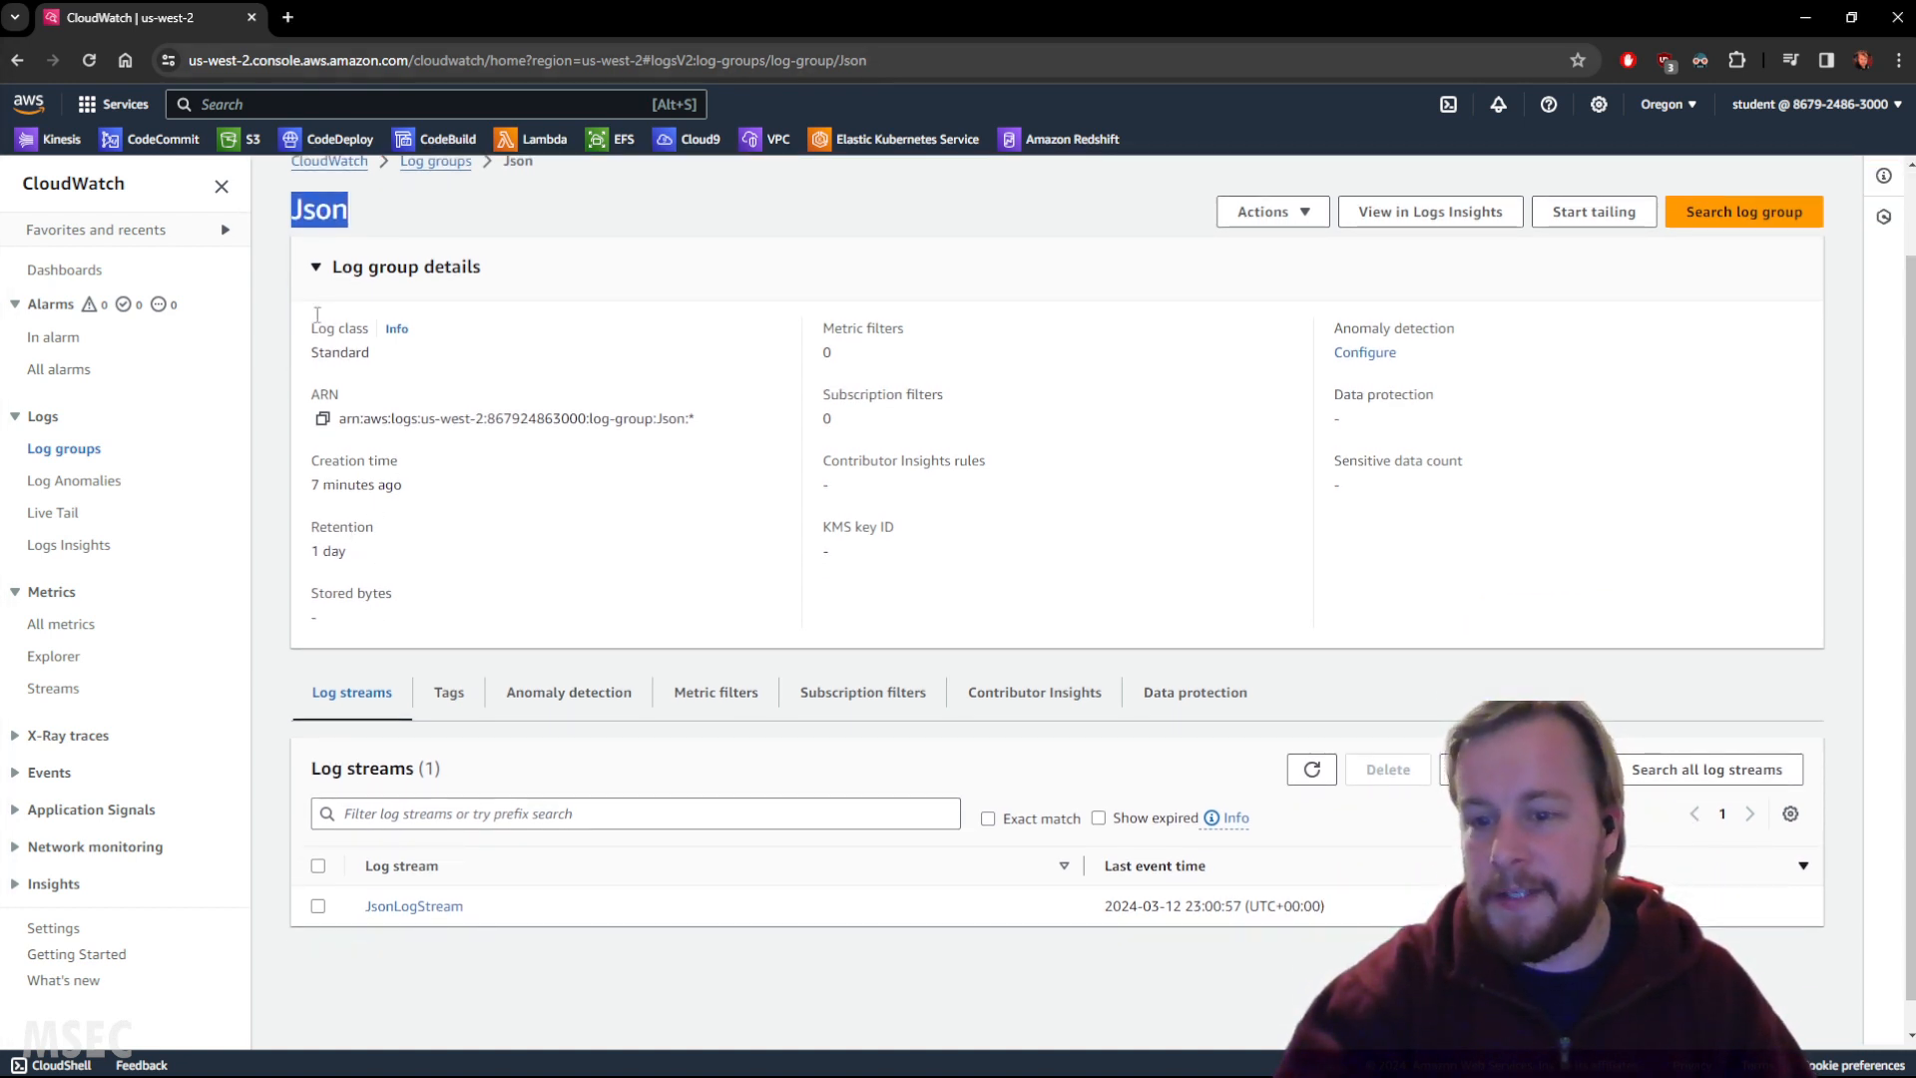
pyautogui.click(419, 907)
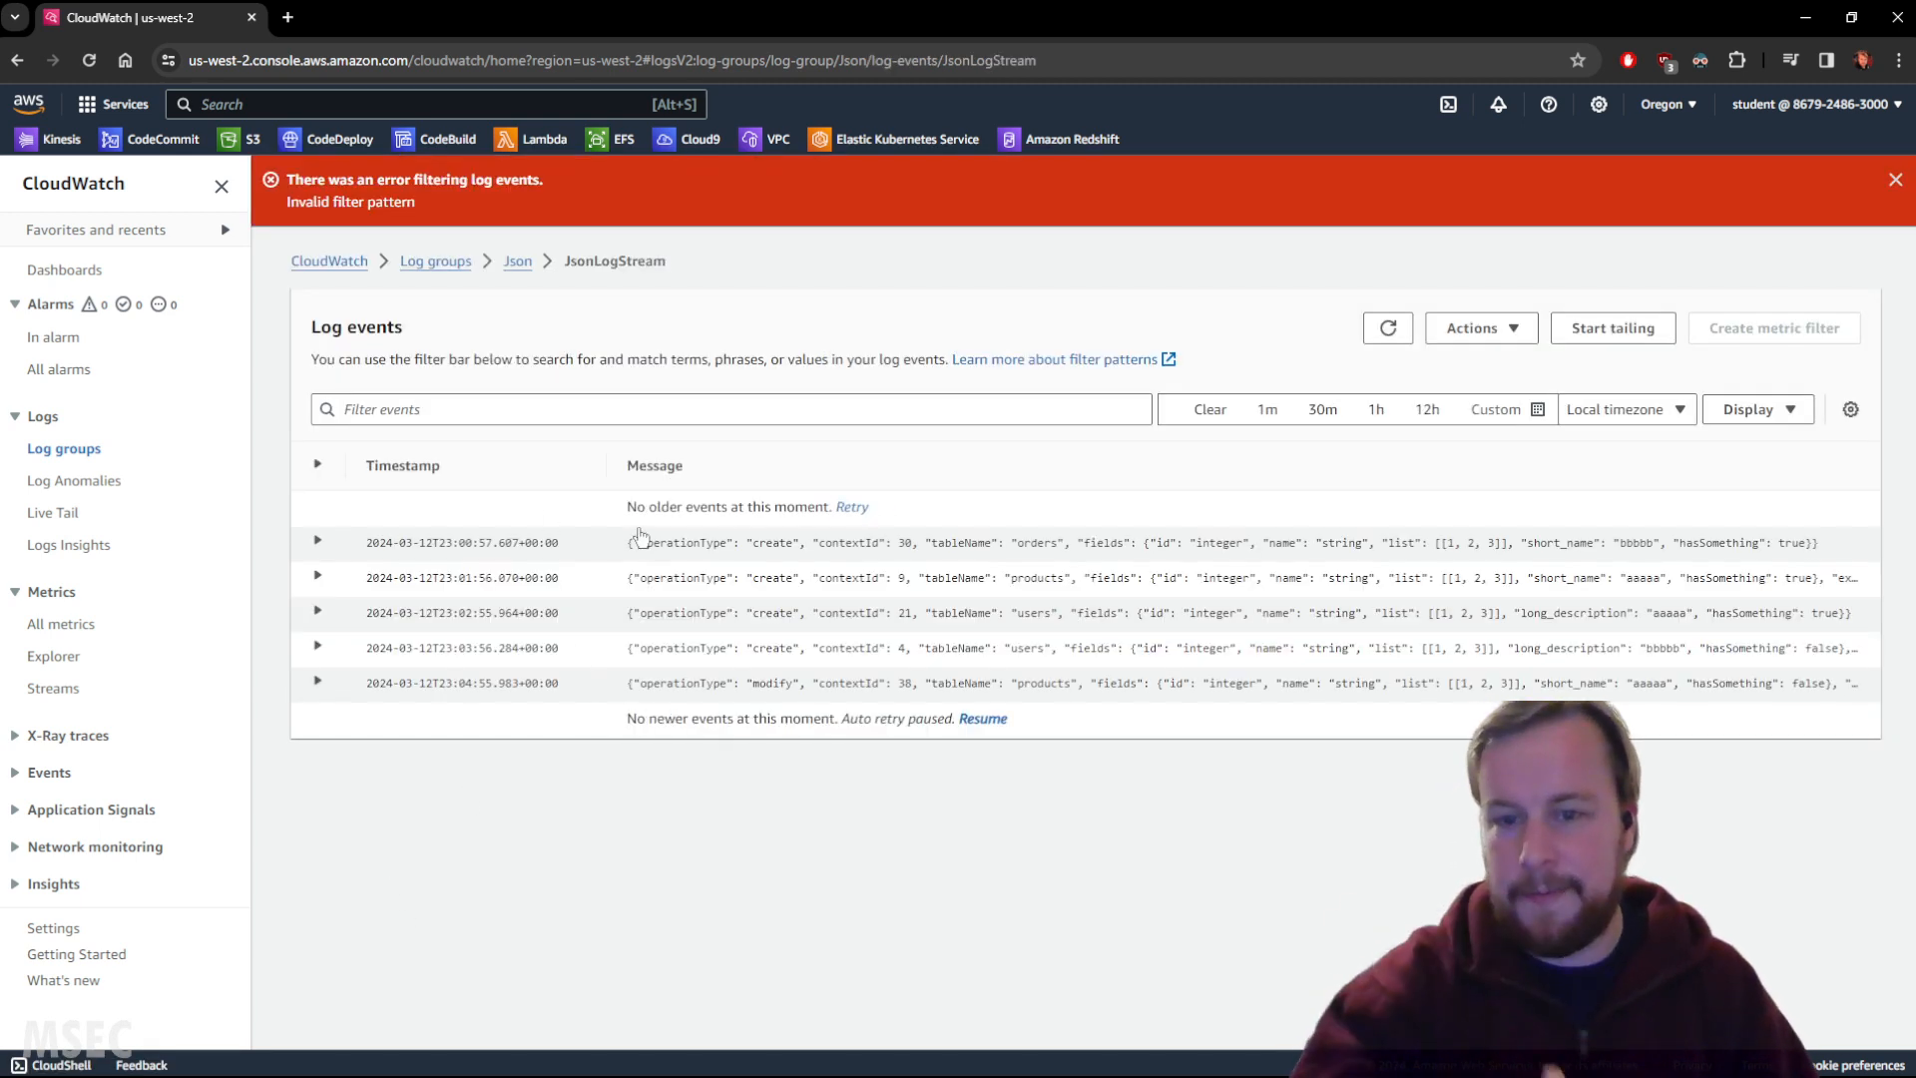
pyautogui.moveTo(628, 542); pyautogui.dragTo(1754, 536)
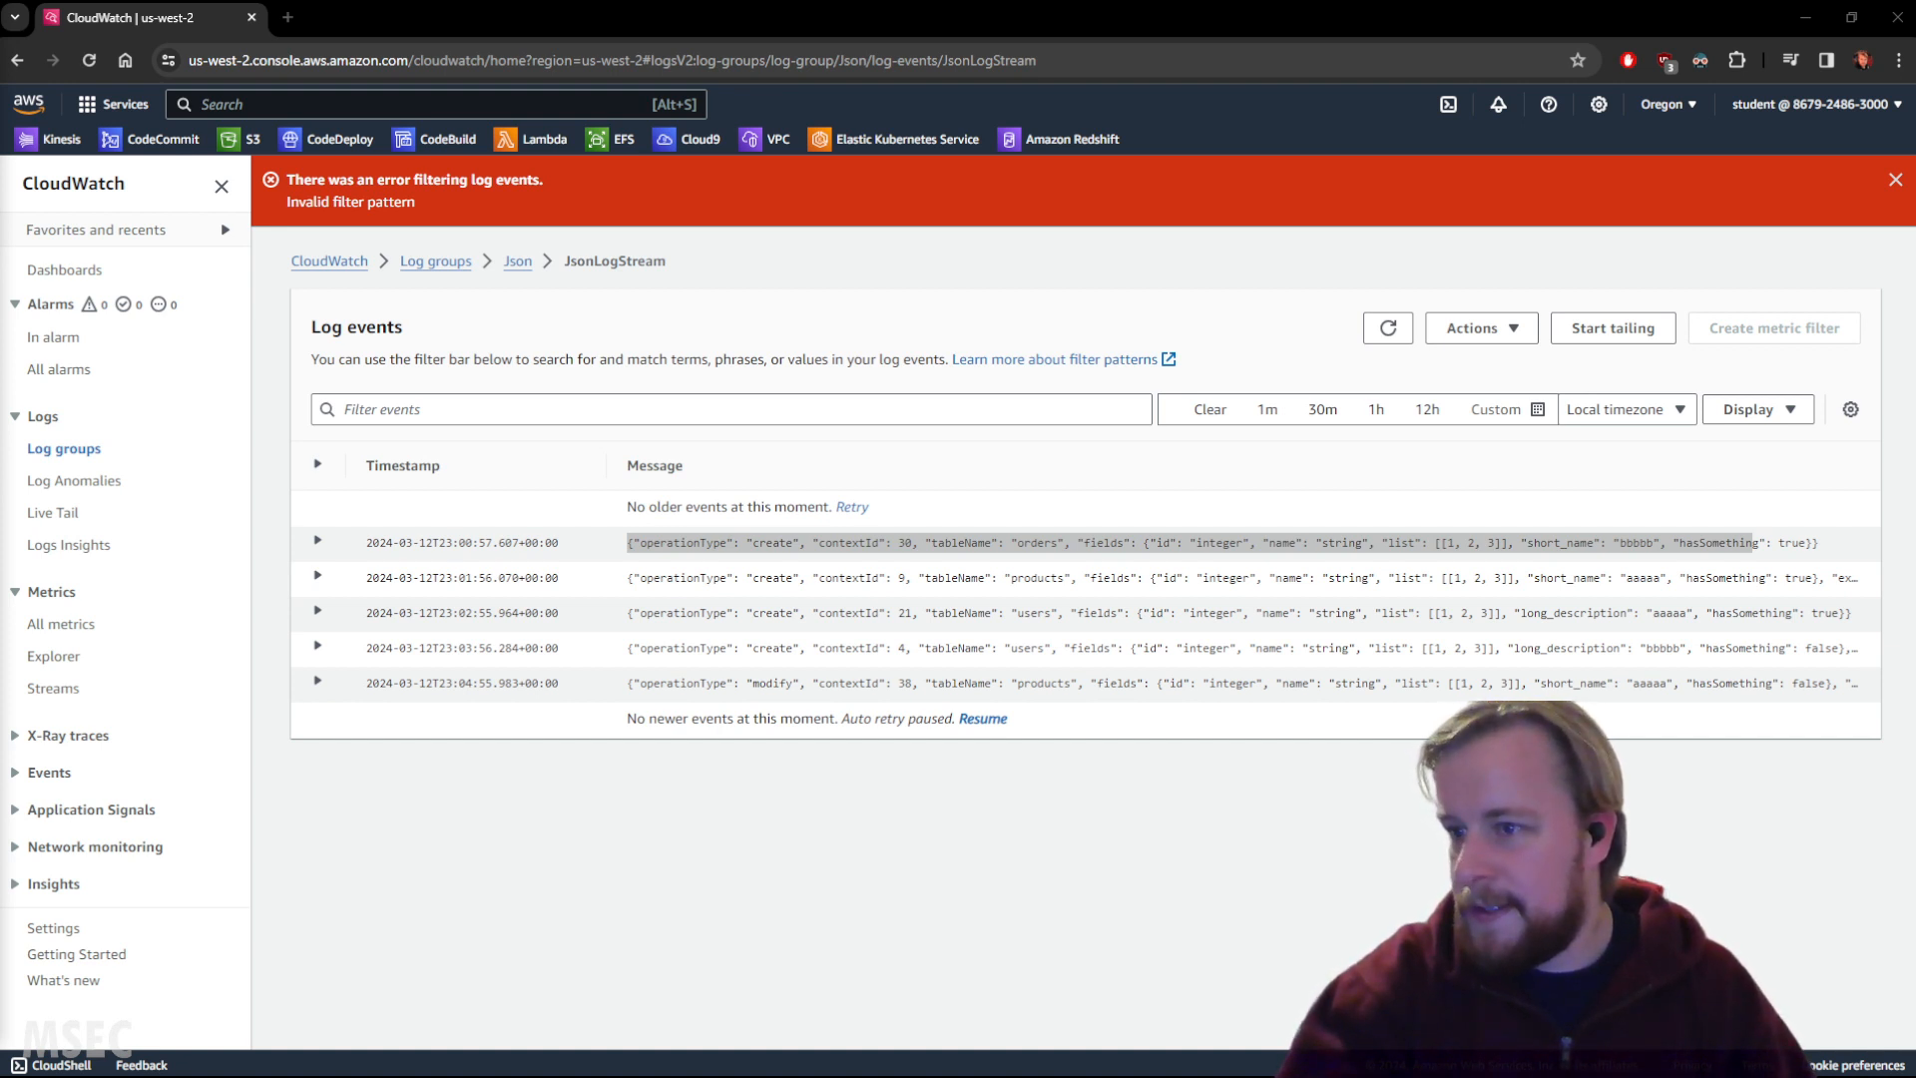
# Step: Filter the JSON log events with { $.operationType = create } and highlight the operationType field in the first match
pyautogui.click(451, 411)
pyautogui.write('{ $.operationType = create }')
pyautogui.press('Return')
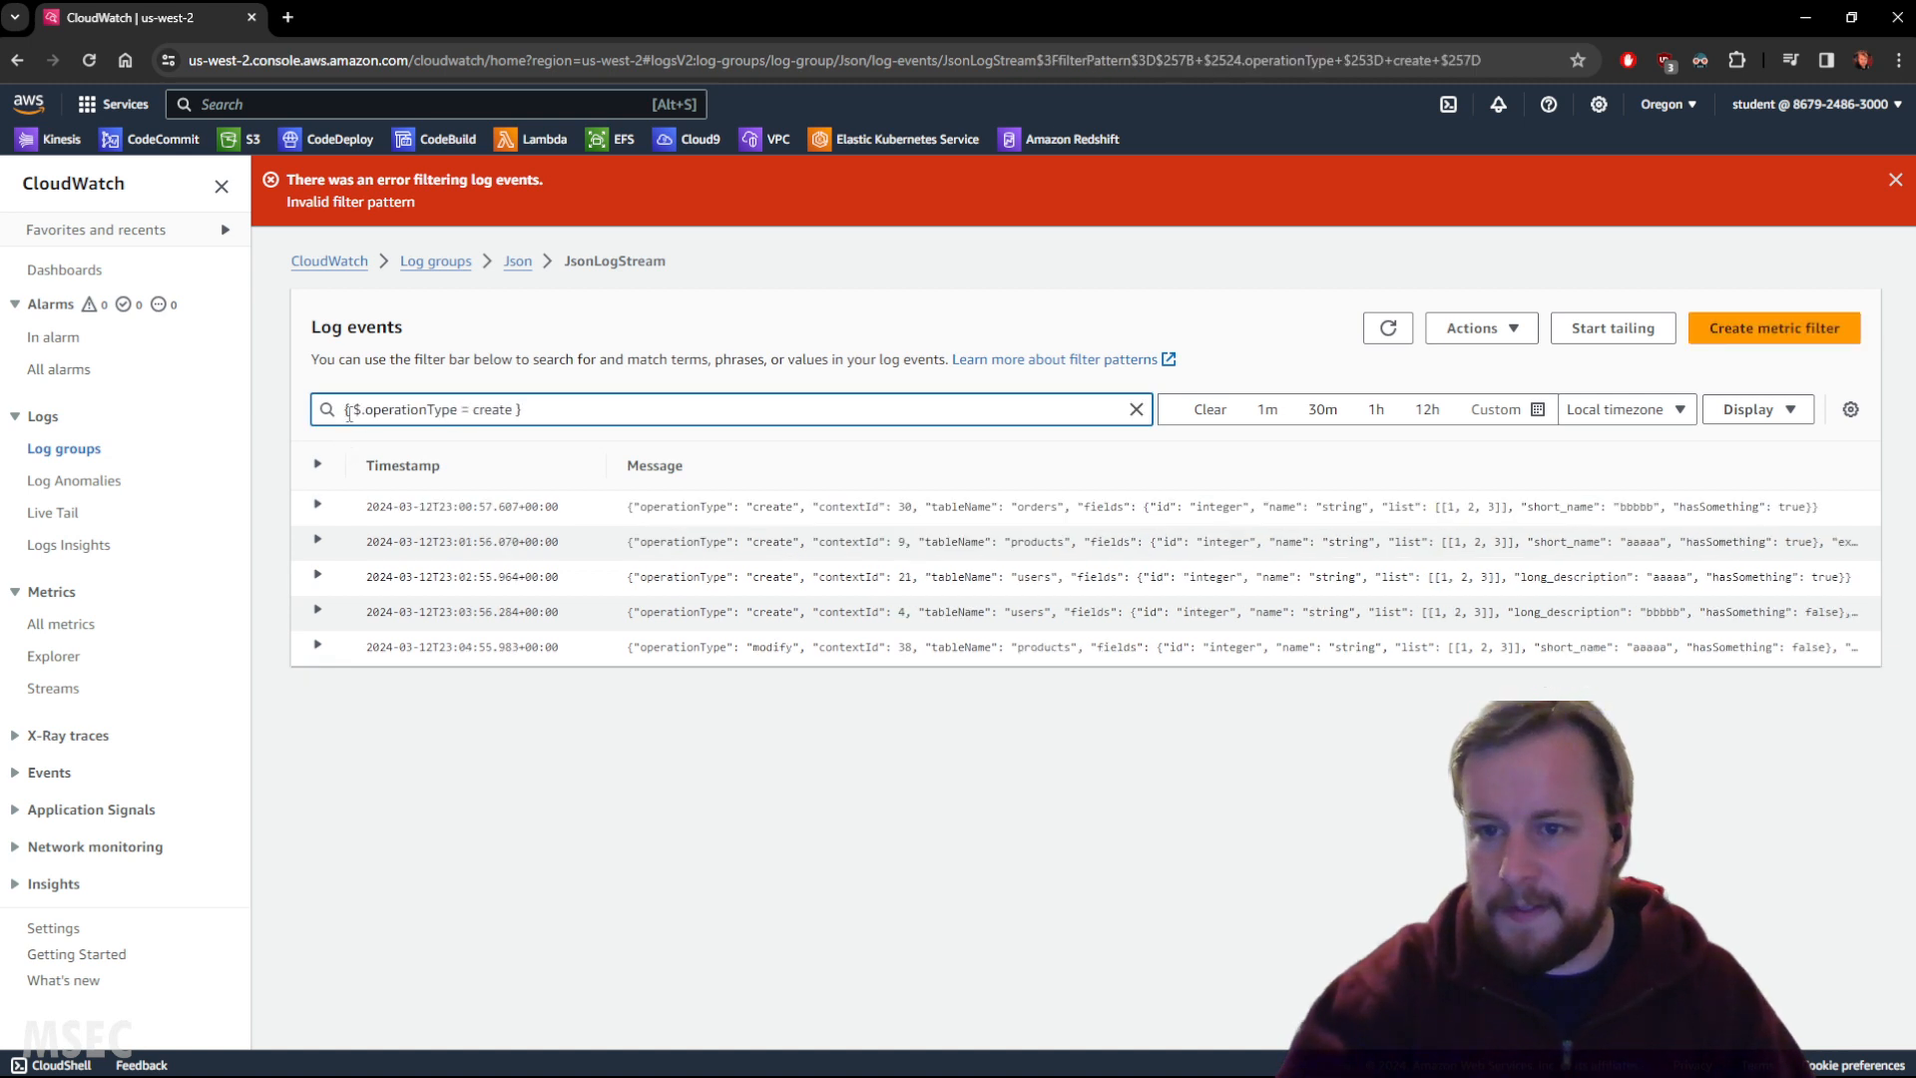
pyautogui.moveTo(360, 410); pyautogui.dragTo(566, 402)
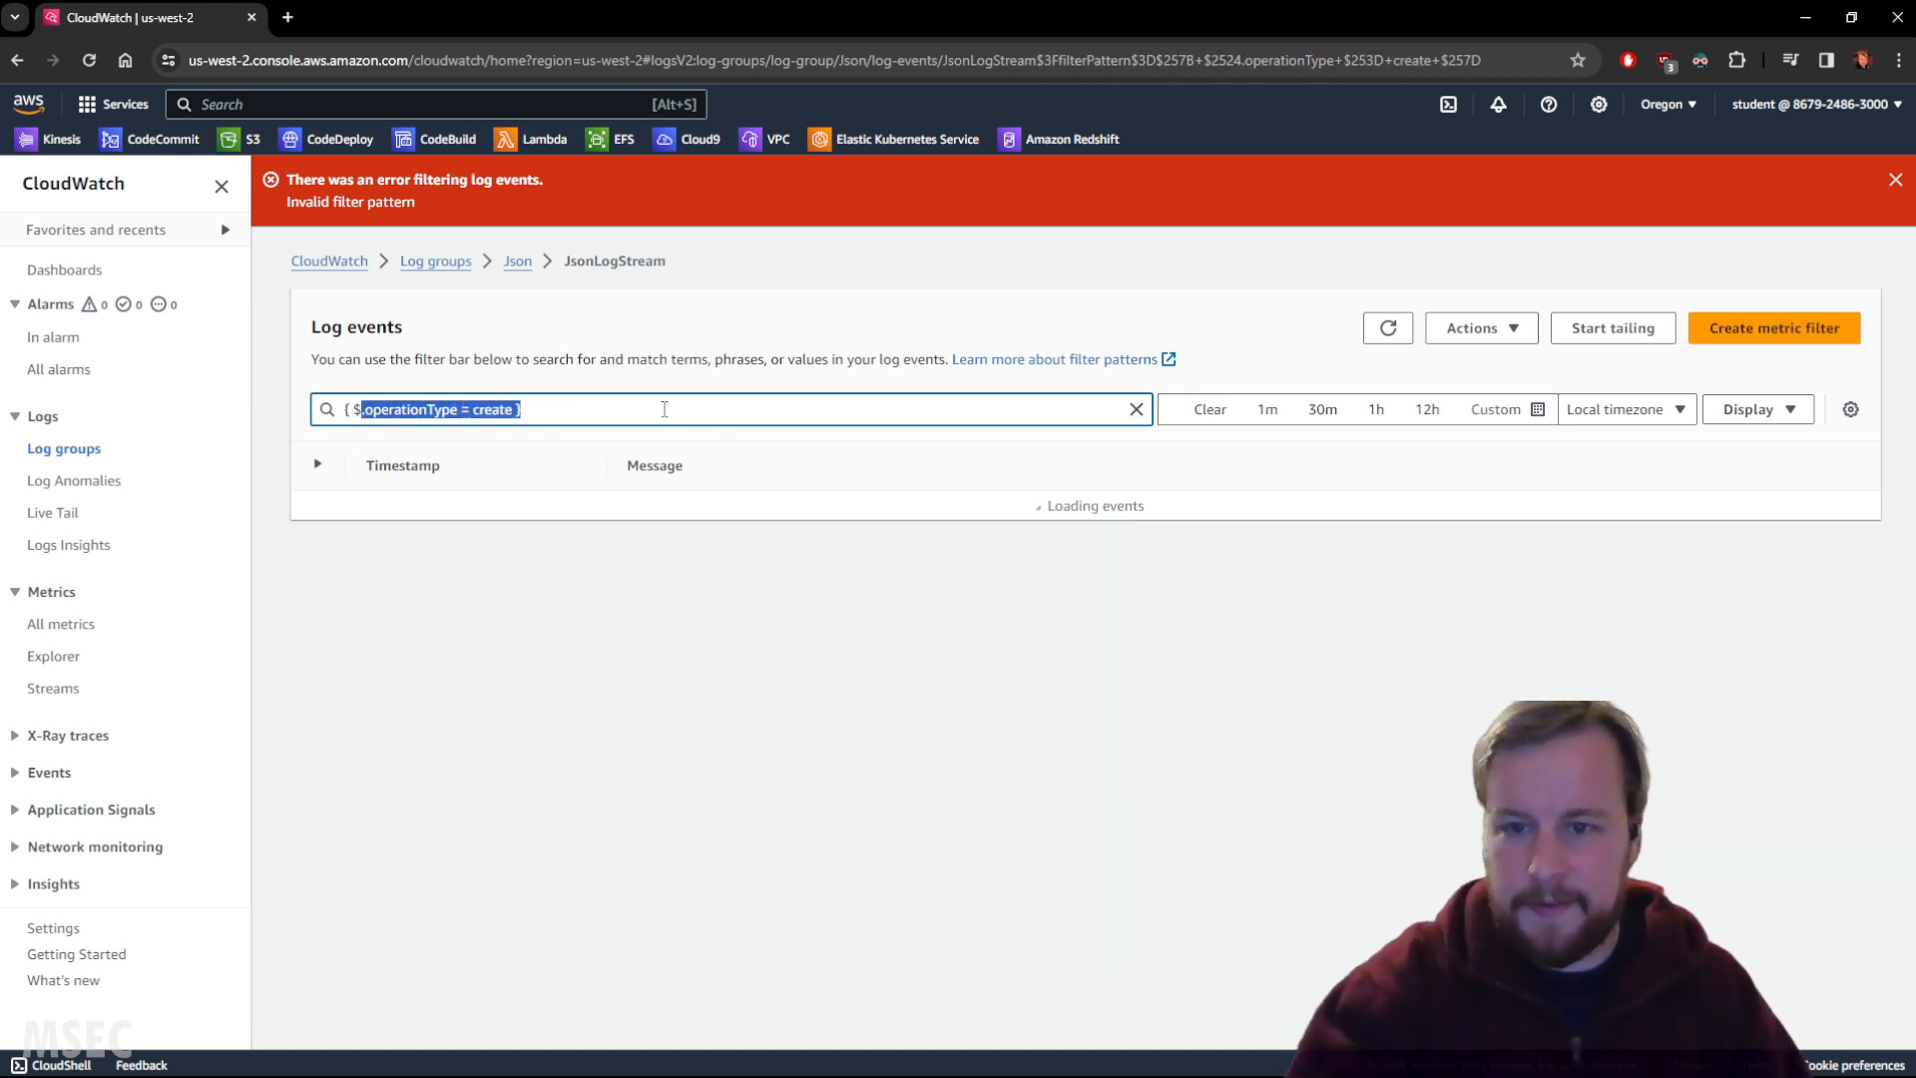
pyautogui.moveTo(628, 507); pyautogui.dragTo(798, 518)
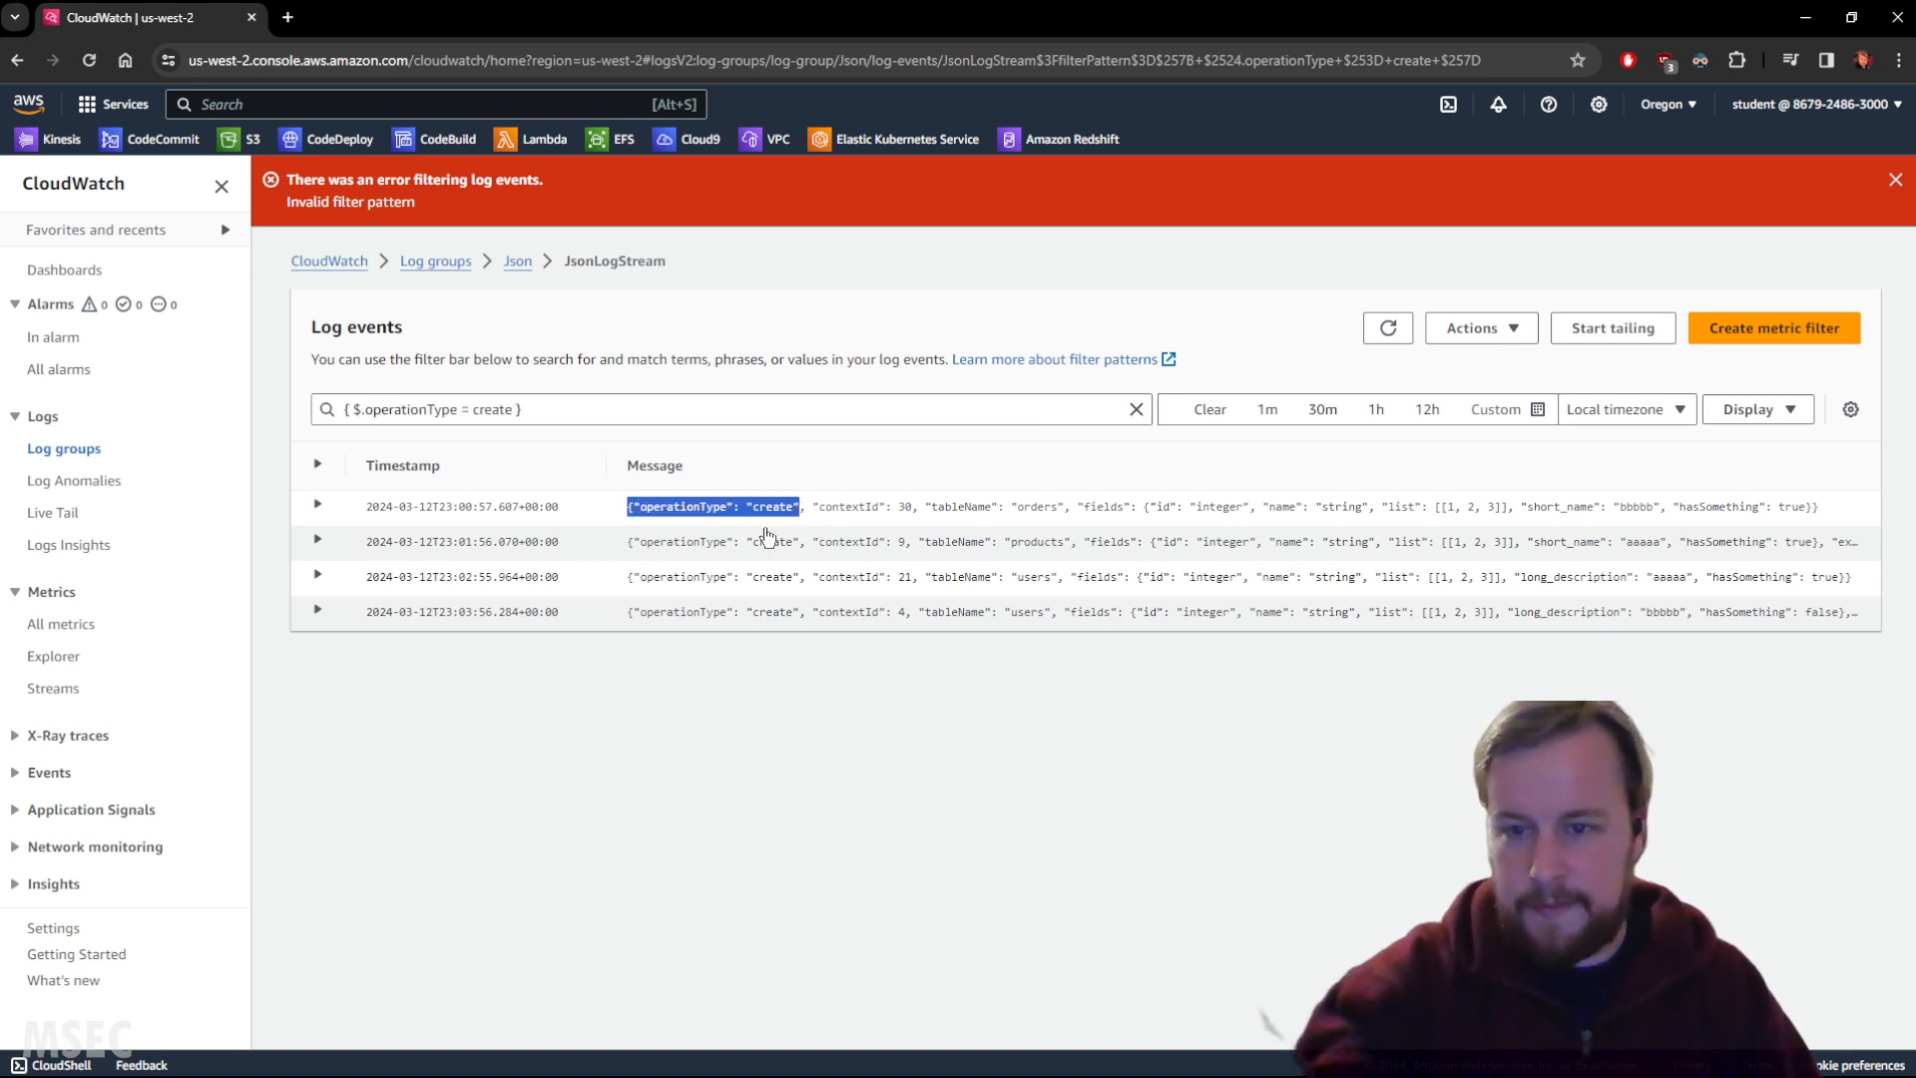
# Step: Expand the second matching event to examine its operationType field, and collapse it again
pyautogui.click(665, 540)
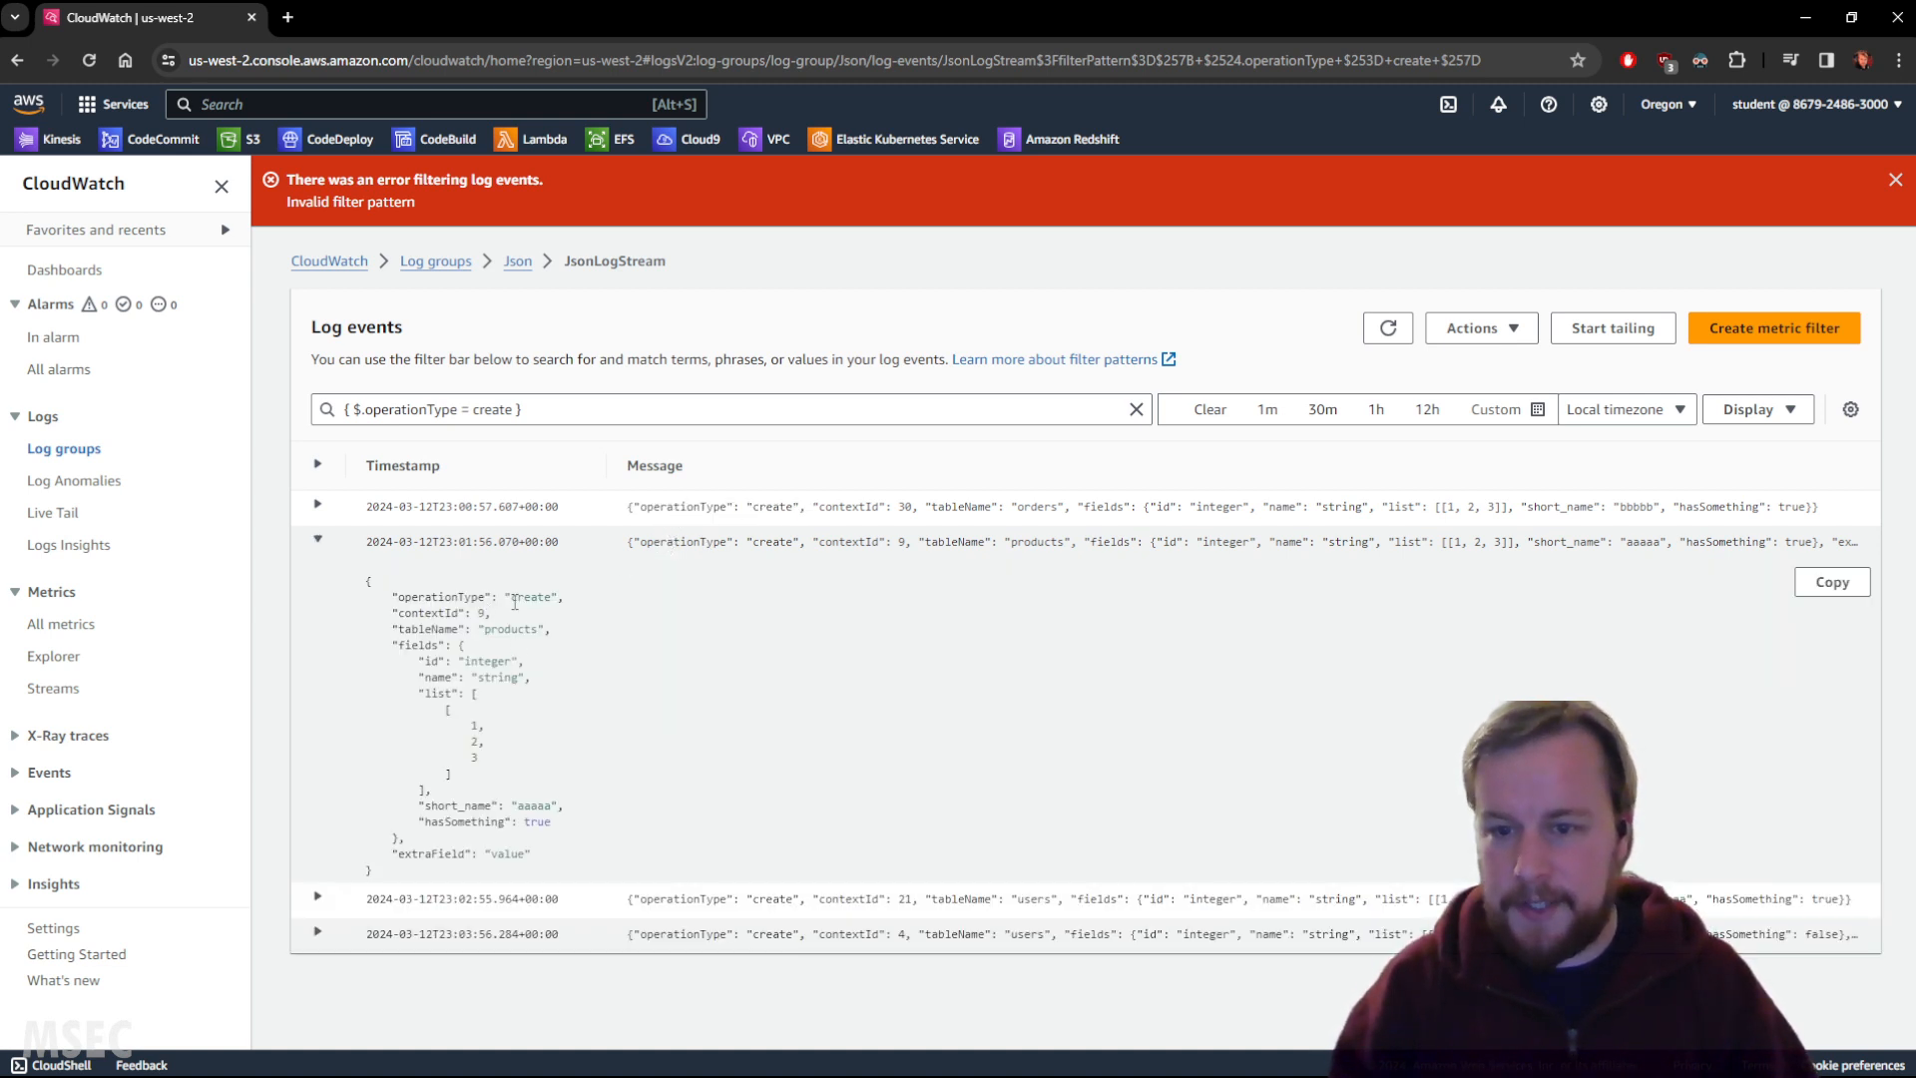
pyautogui.moveTo(400, 596); pyautogui.dragTo(582, 593)
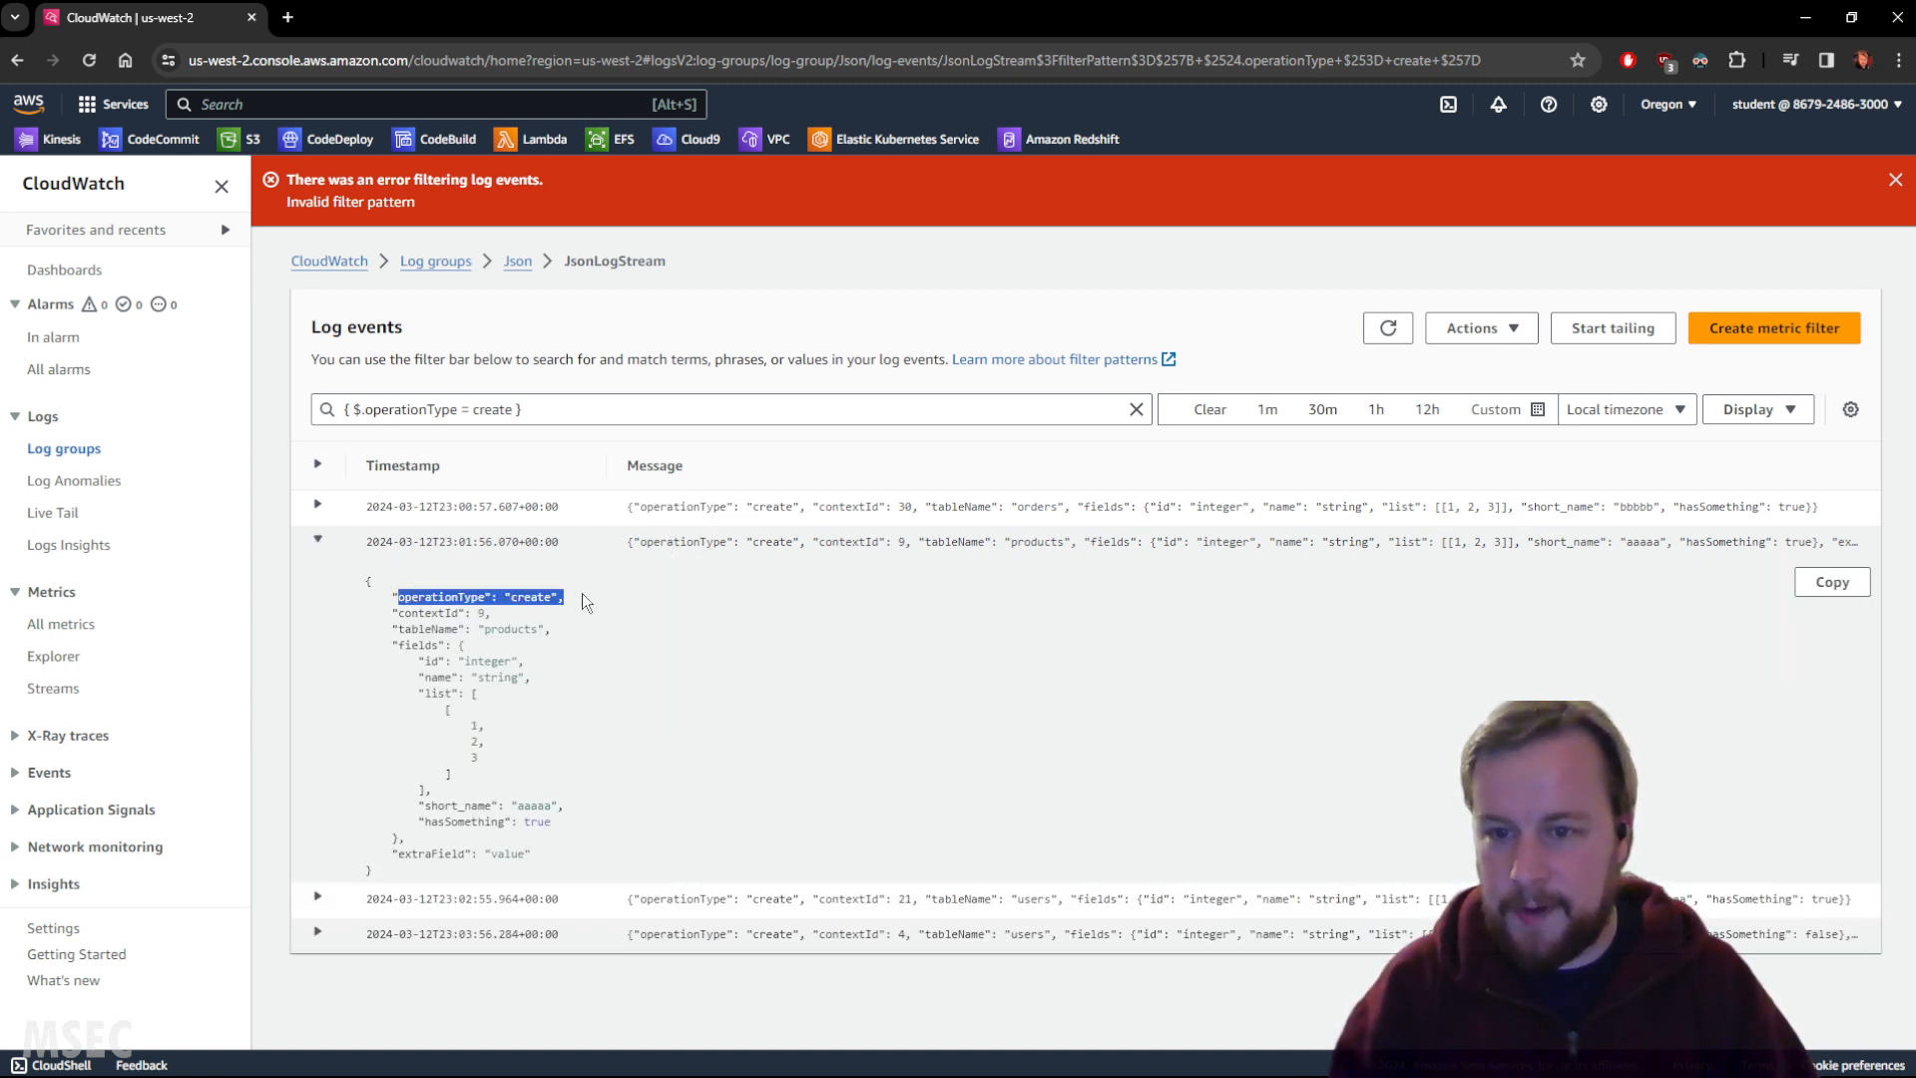
pyautogui.click(686, 629)
pyautogui.click(317, 539)
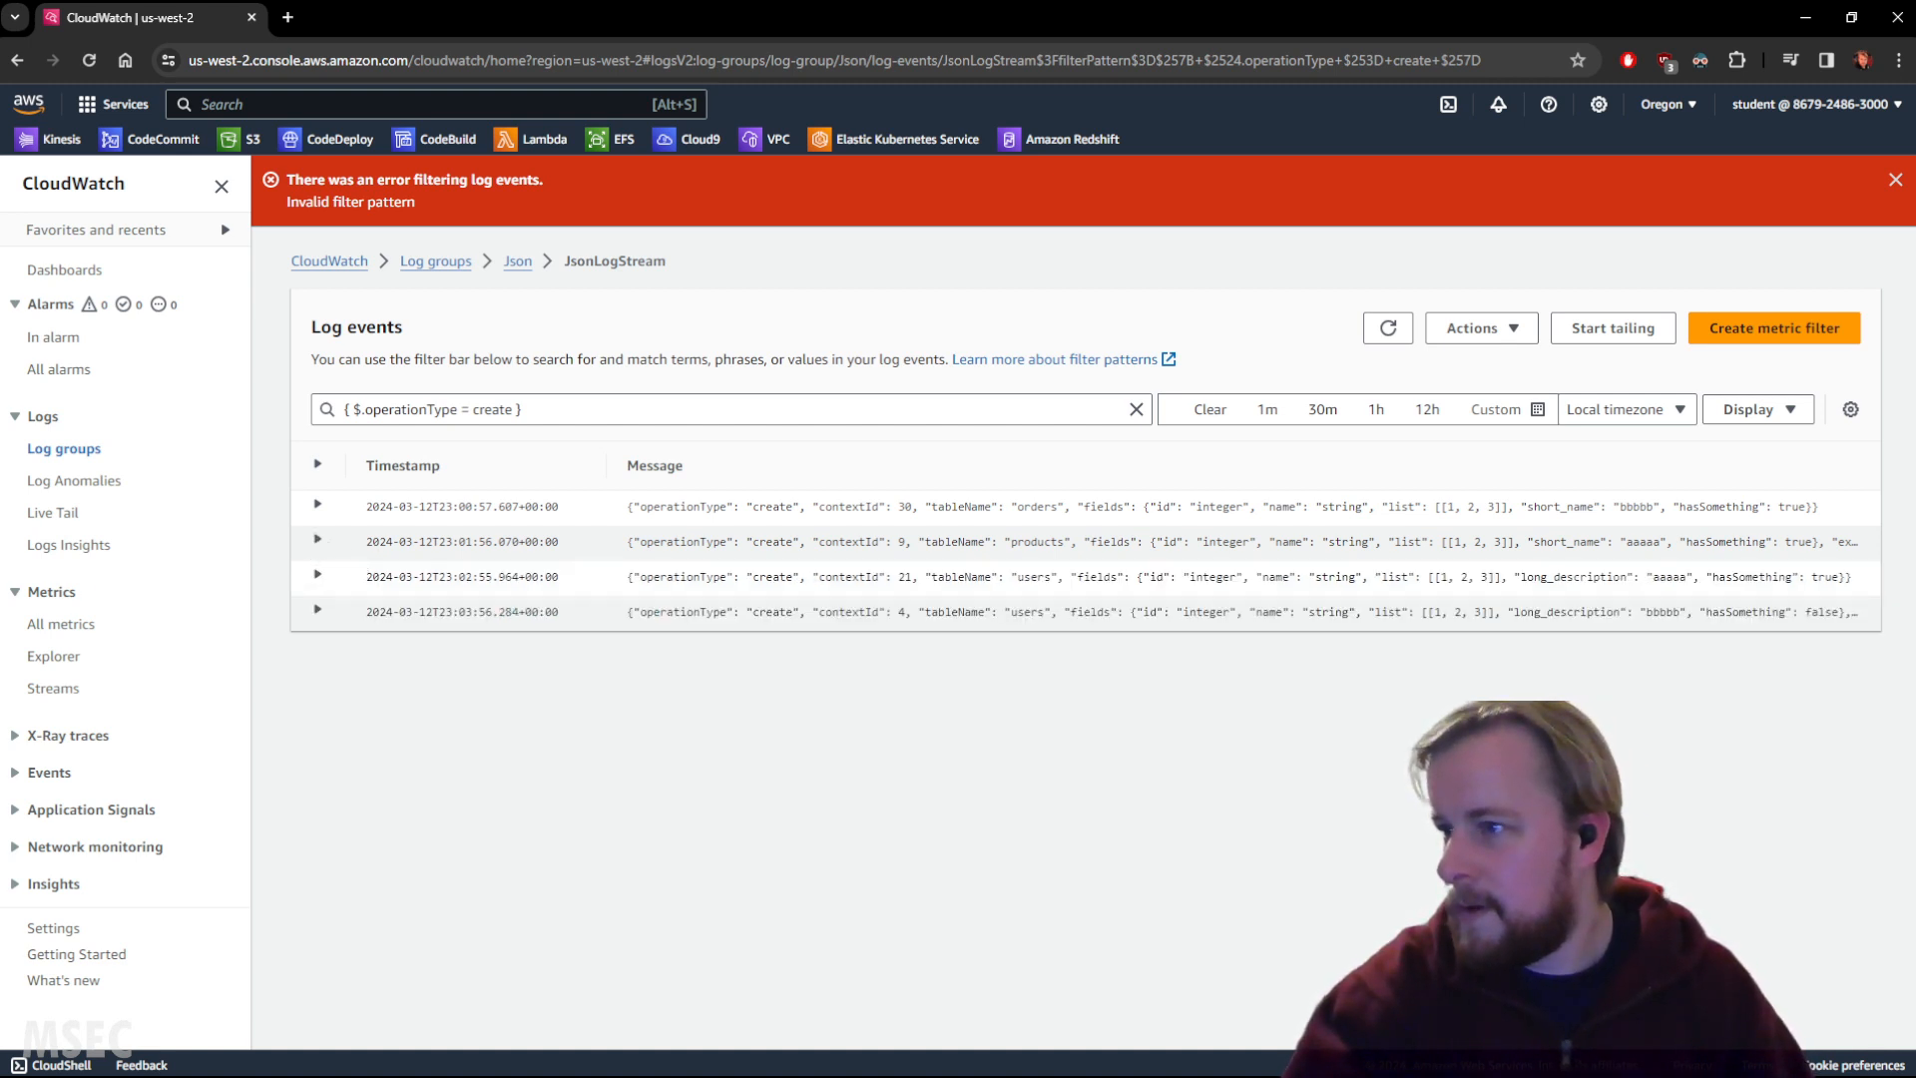
# Step: Change the filter pattern to { $.operationType != create }, apply it and expand the matching event
pyautogui.click(465, 409)
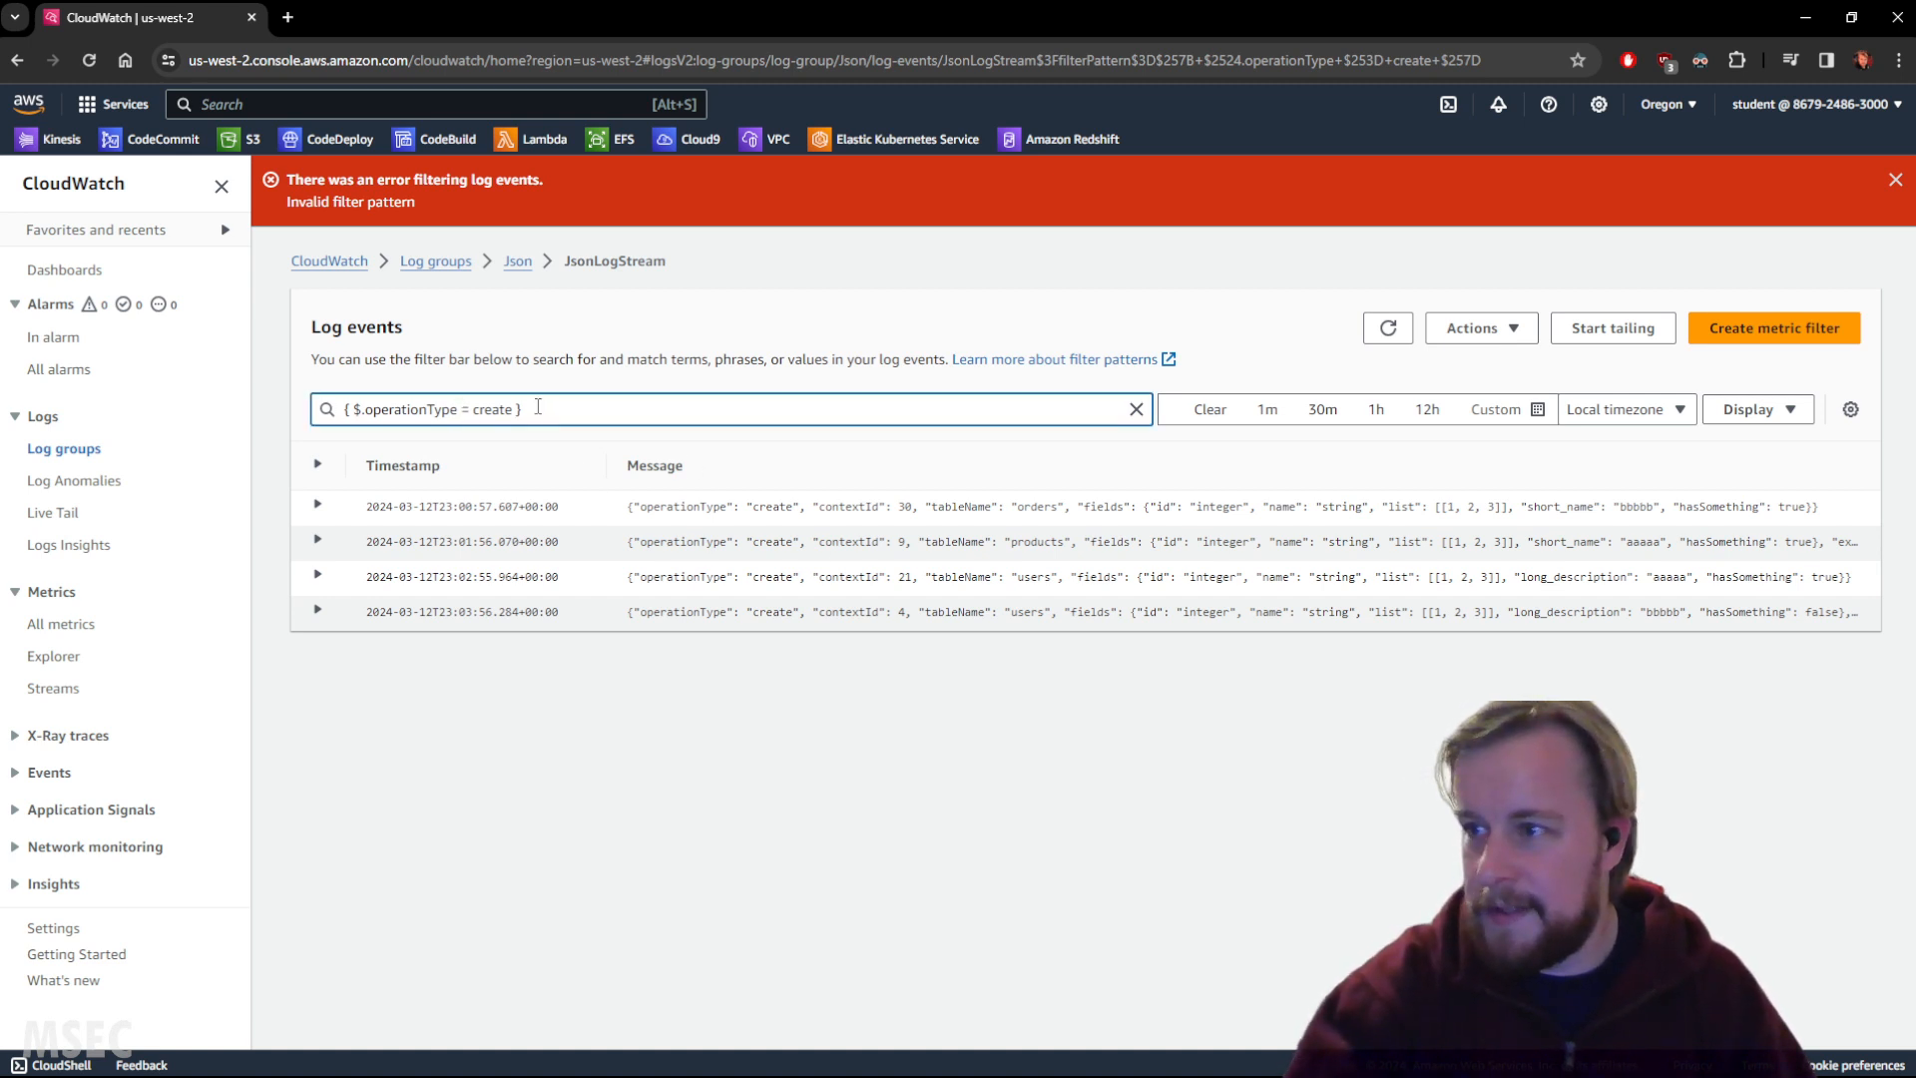
pyautogui.write('!')
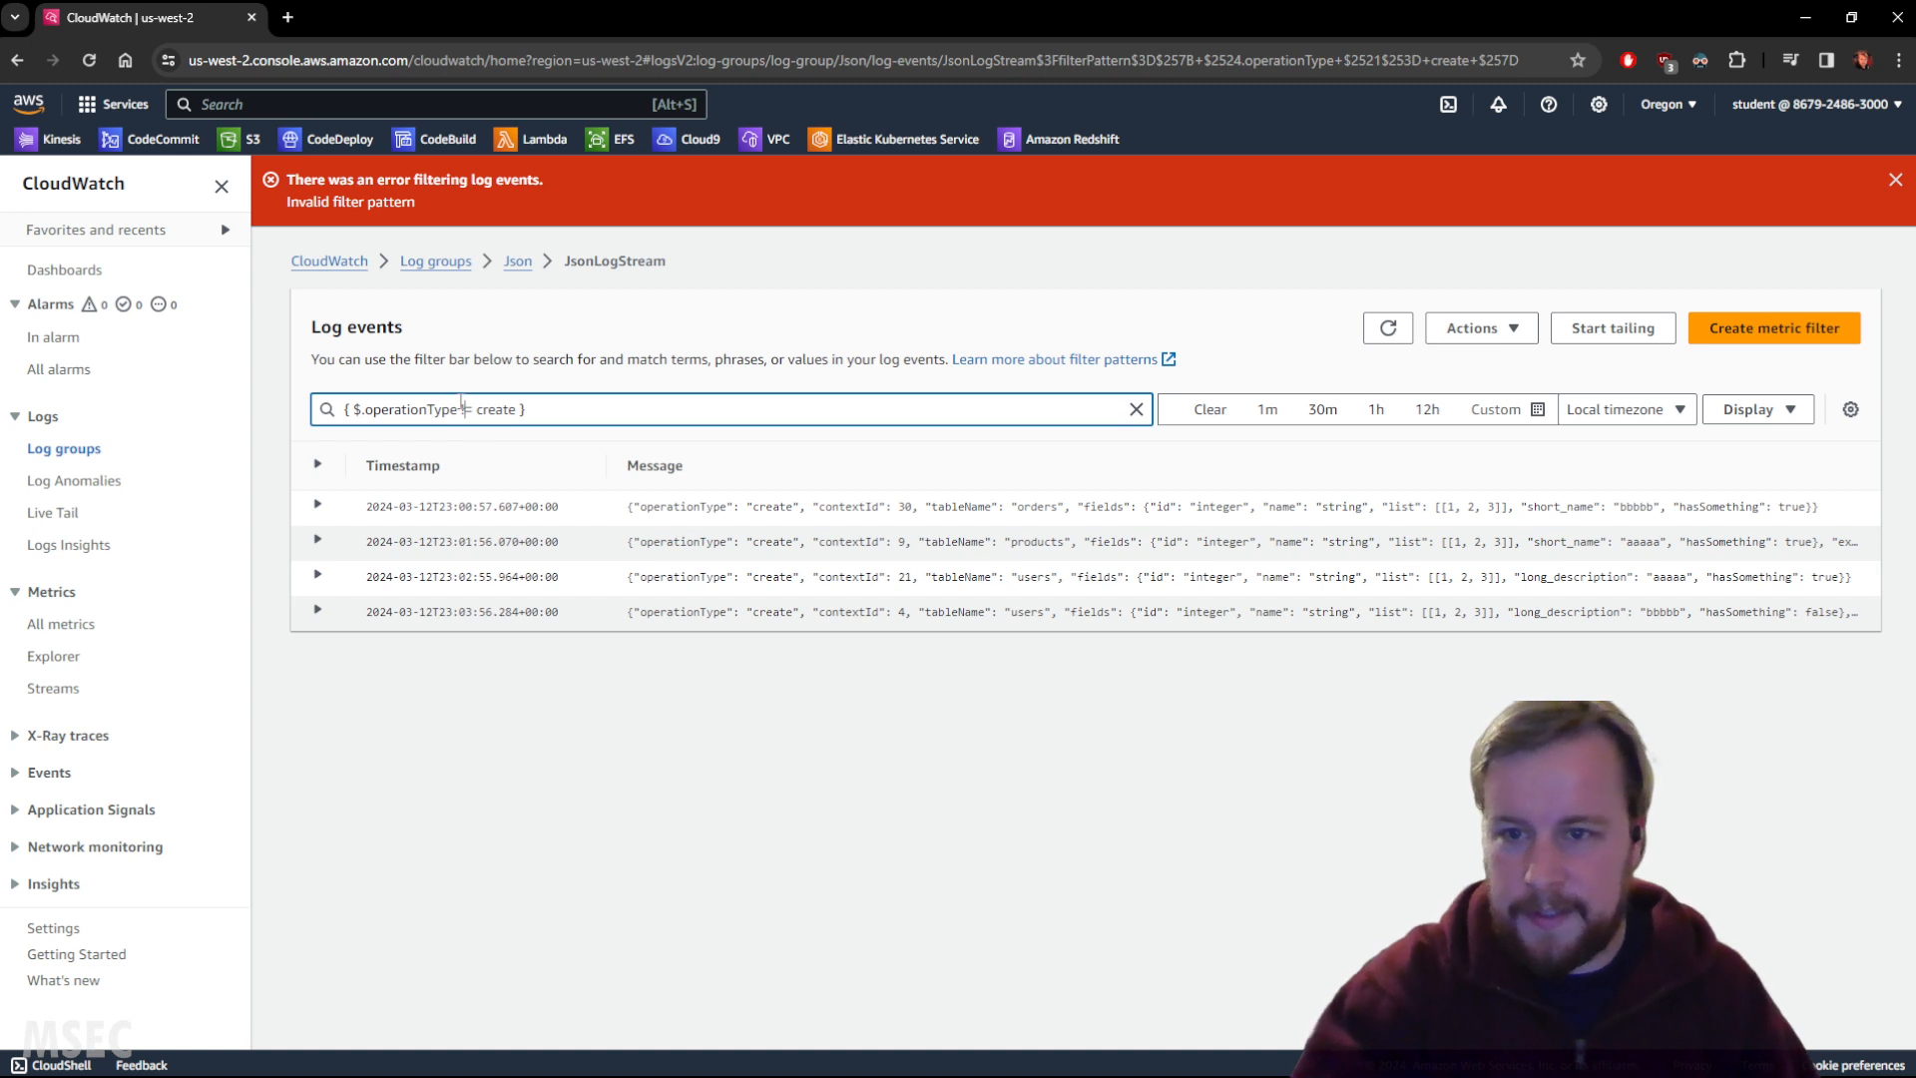
pyautogui.click(538, 410)
pyautogui.press('Return')
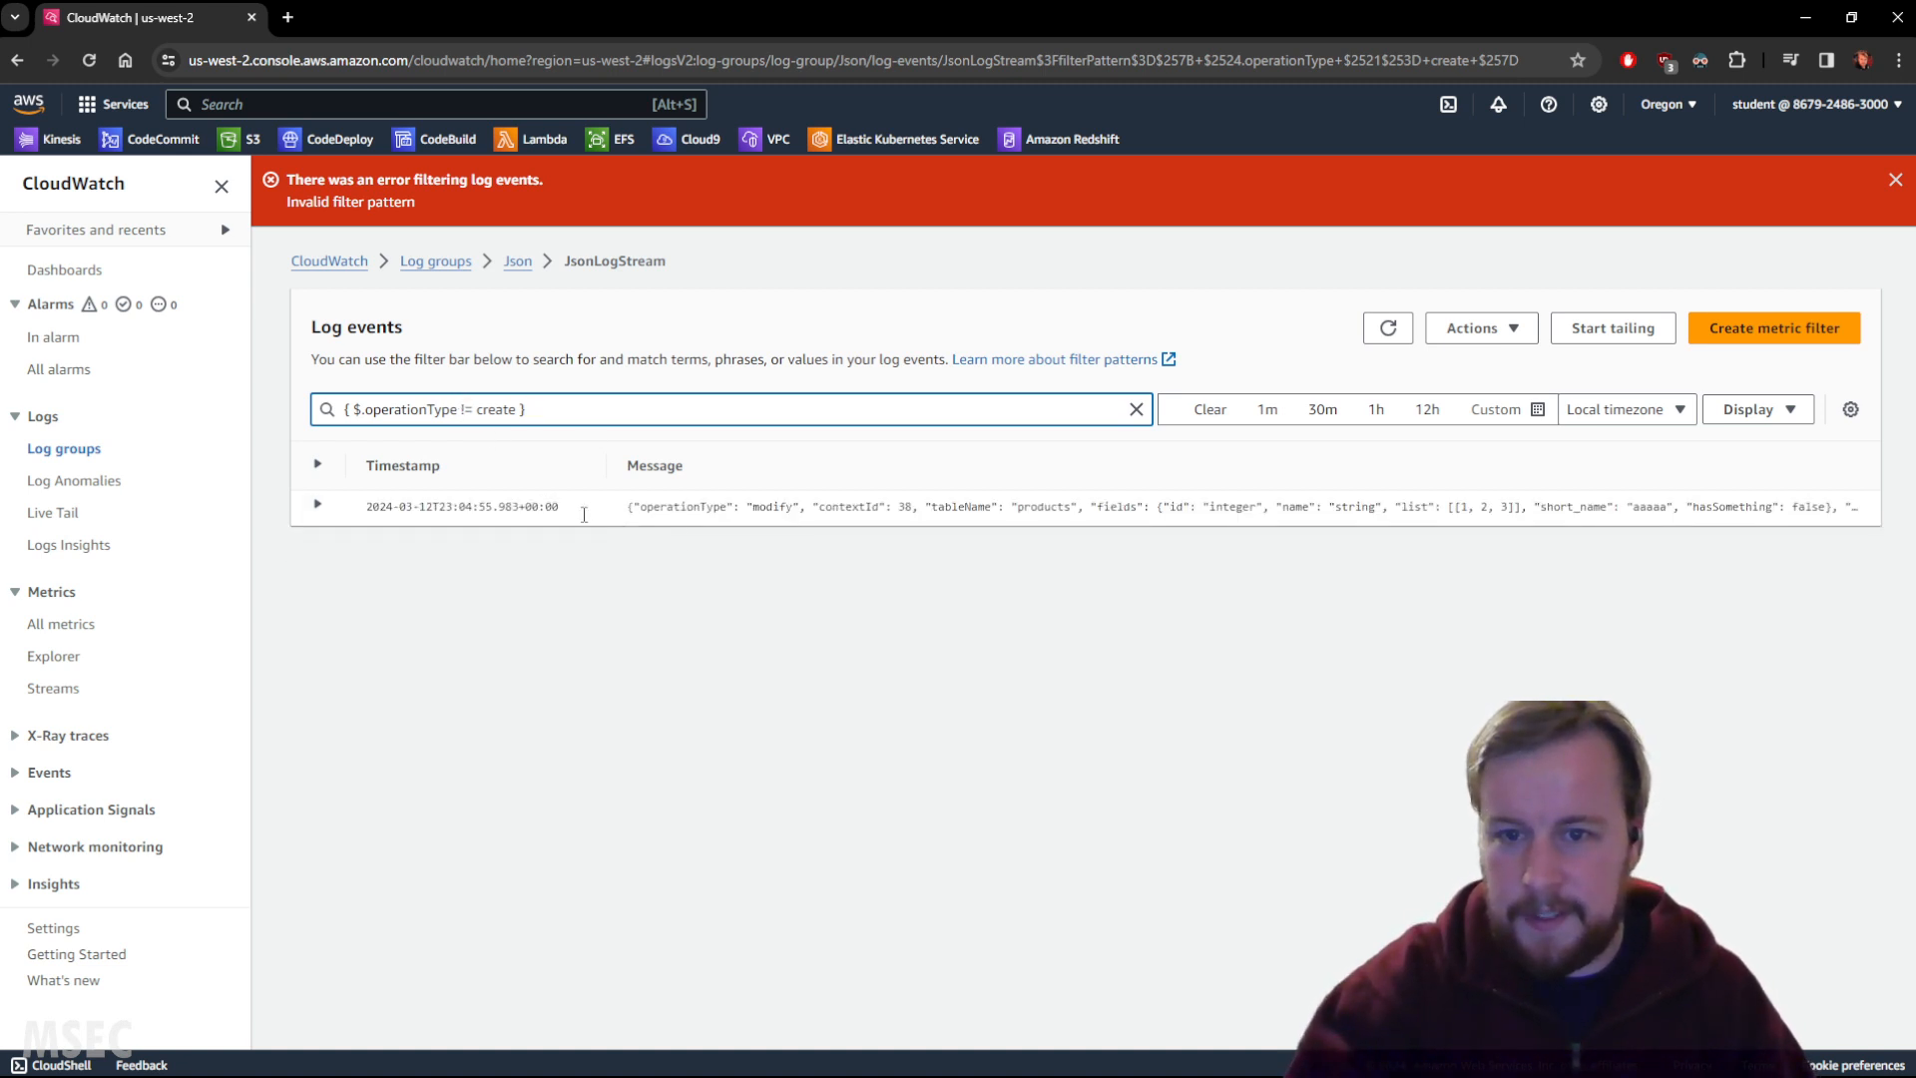
pyautogui.click(334, 512)
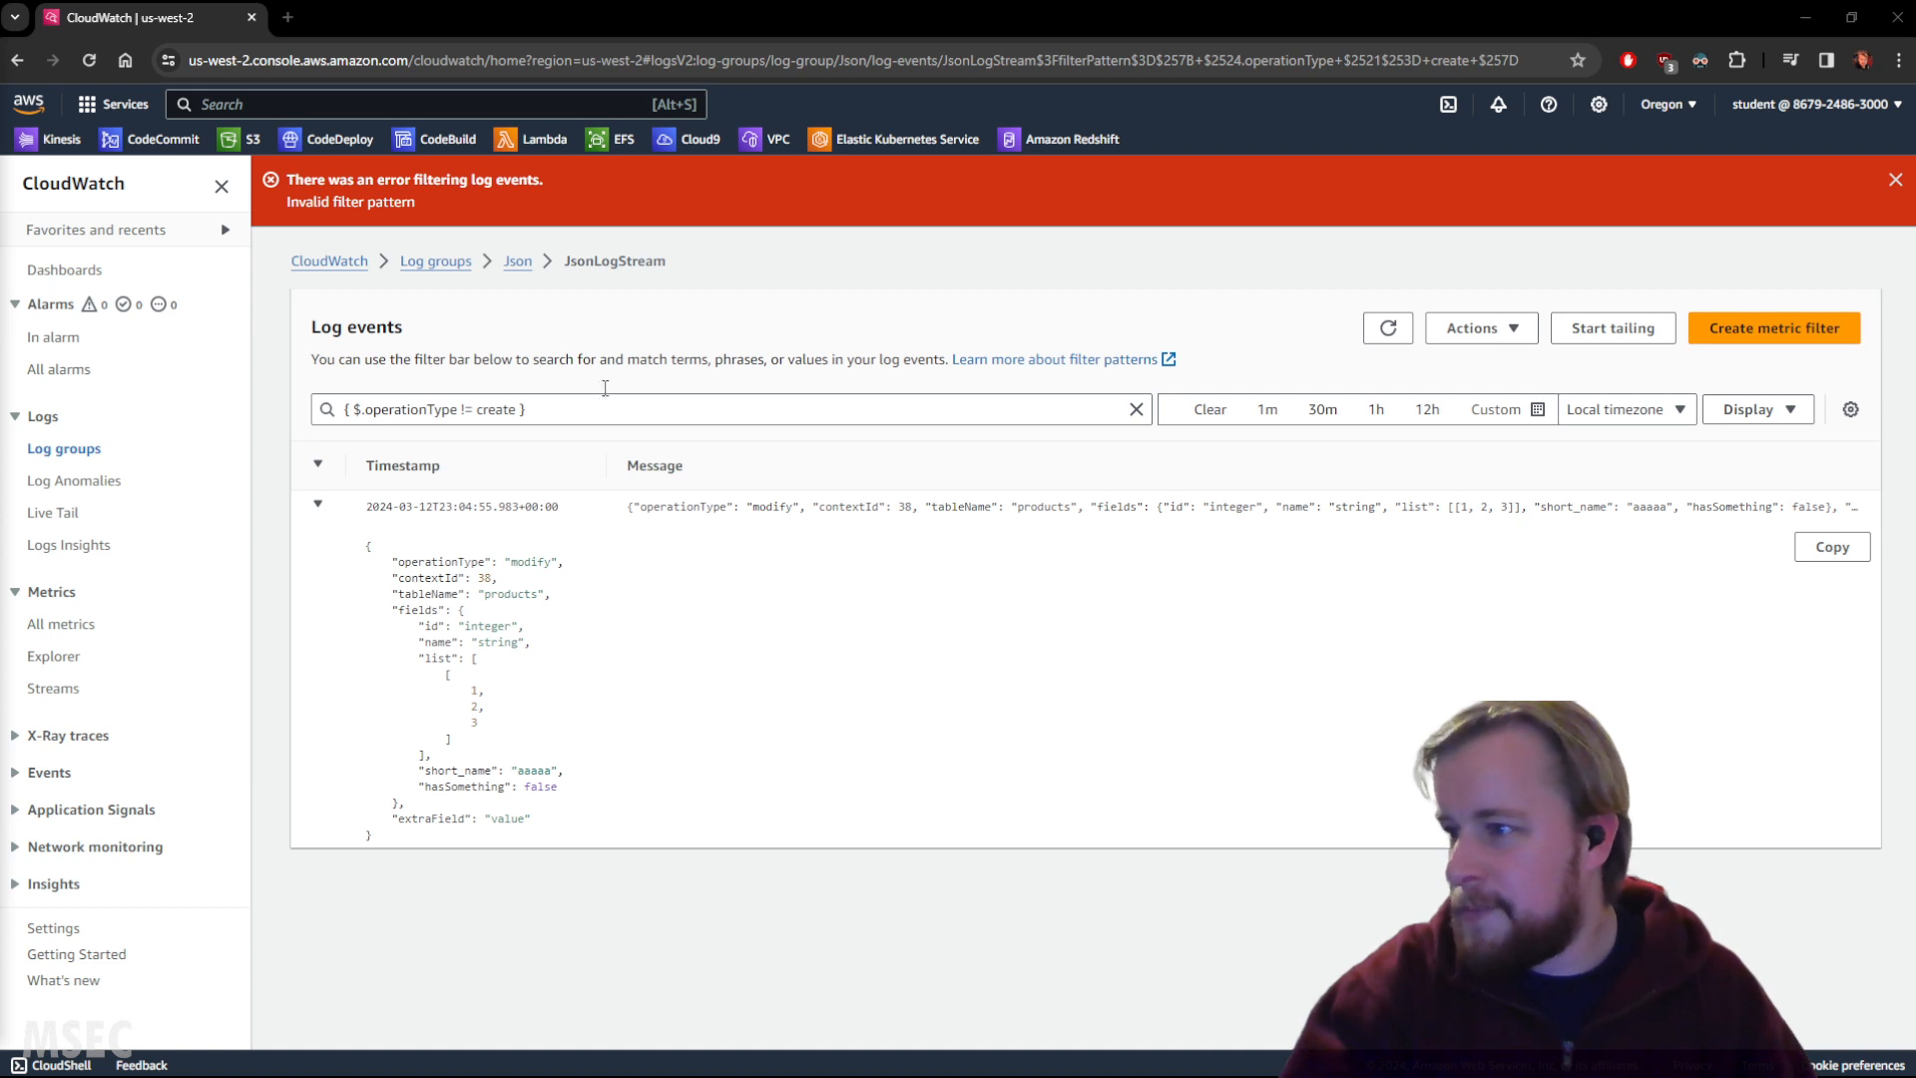
# Step: Filter for operation types ending in e with the wildcard pattern { $.operationType = *e }
pyautogui.hotkey('alt', 'Tab')
pyautogui.hotkey('ctrl', 'a')
pyautogui.click(644, 401)
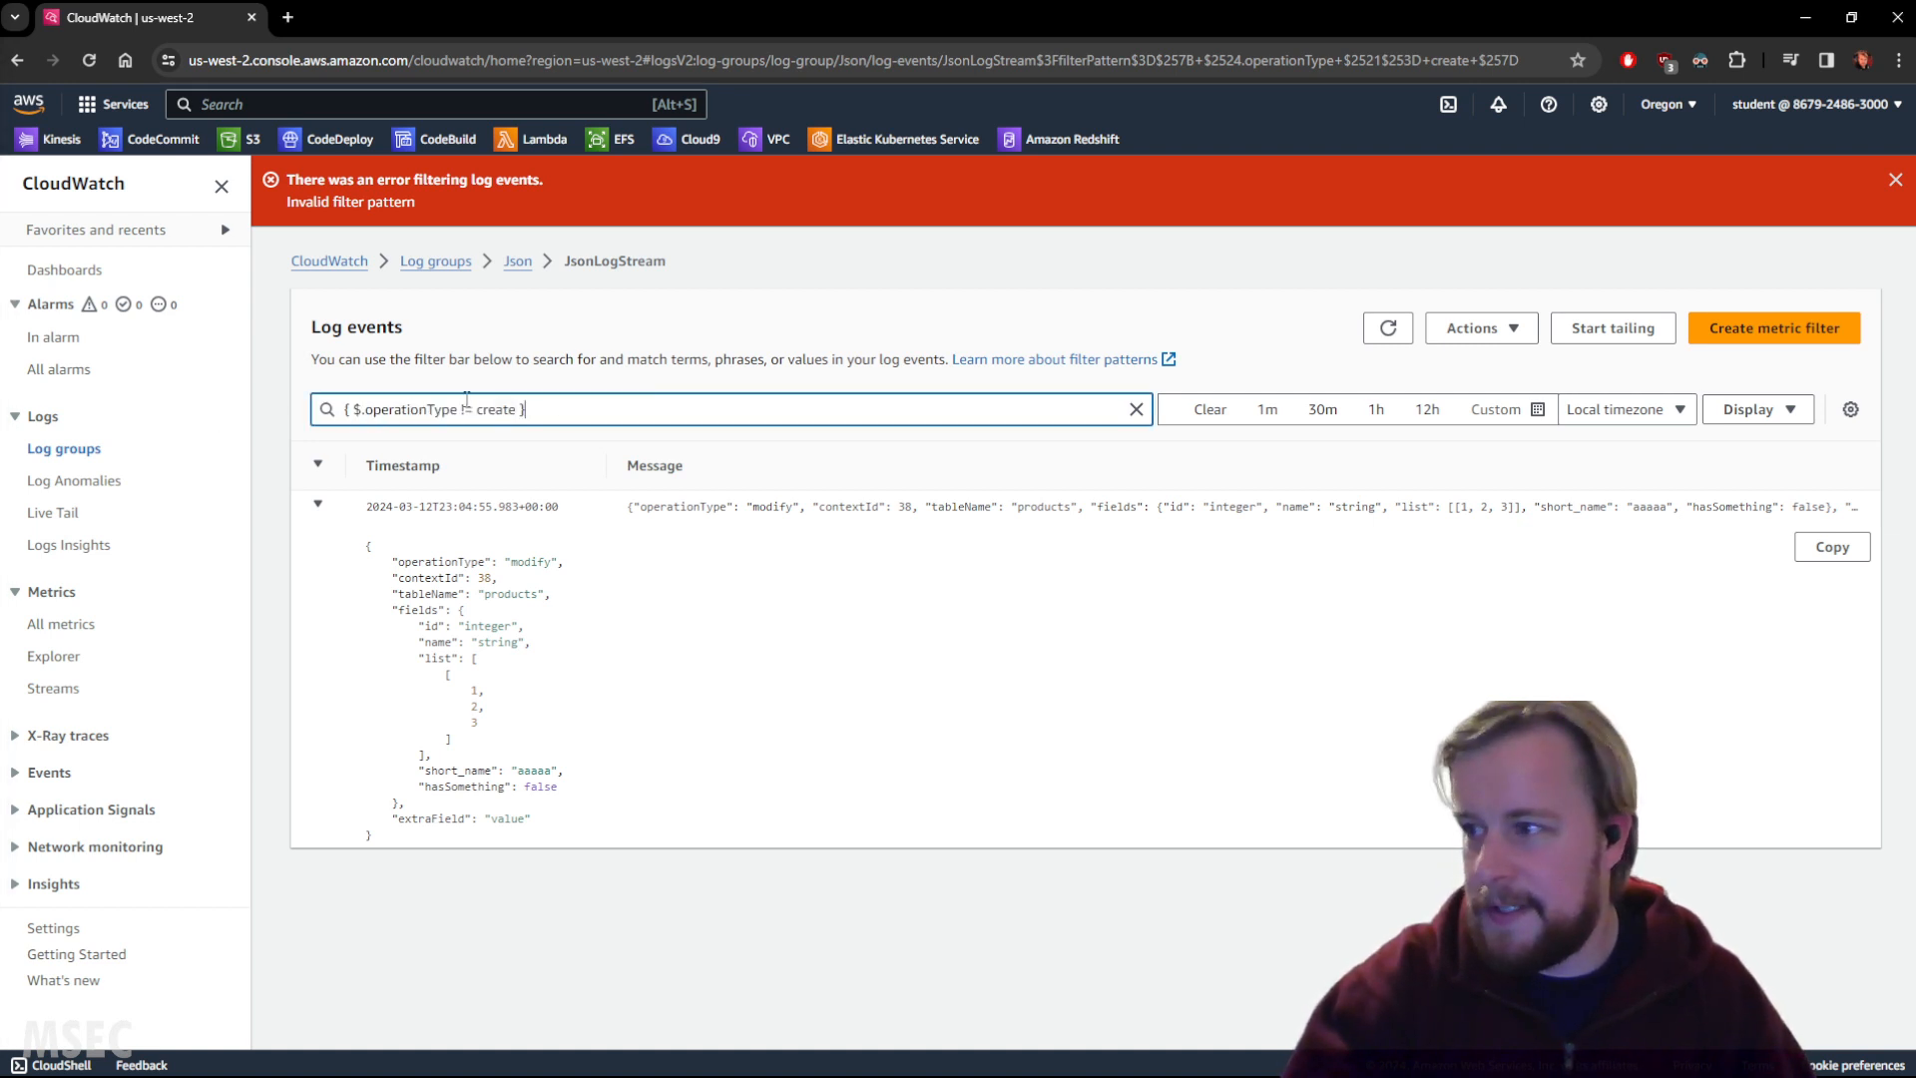
pyautogui.click(468, 412)
pyautogui.press('BackSpace')
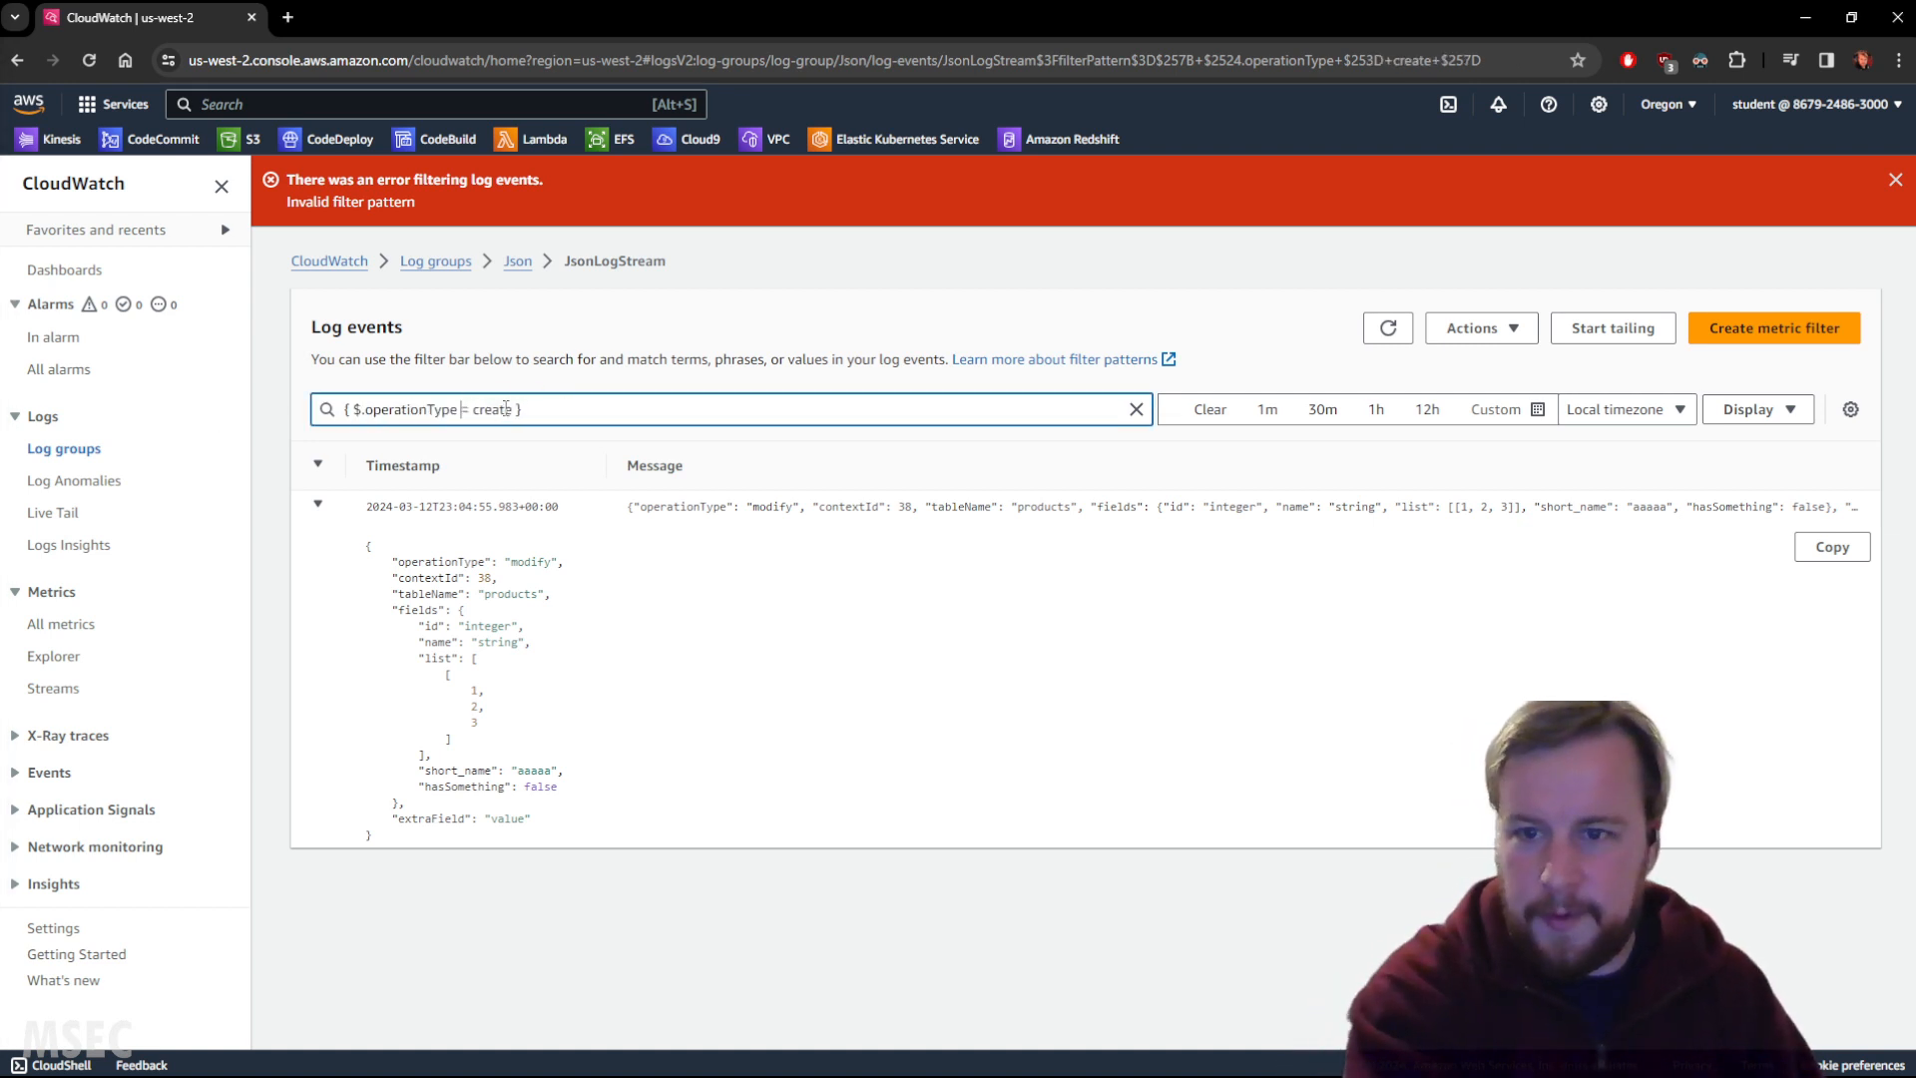
pyautogui.click(507, 407)
pyautogui.press('BackSpace')
pyautogui.press('BackSpace')
pyautogui.press('BackSpace')
pyautogui.press('BackSpace')
pyautogui.press('BackSpace')
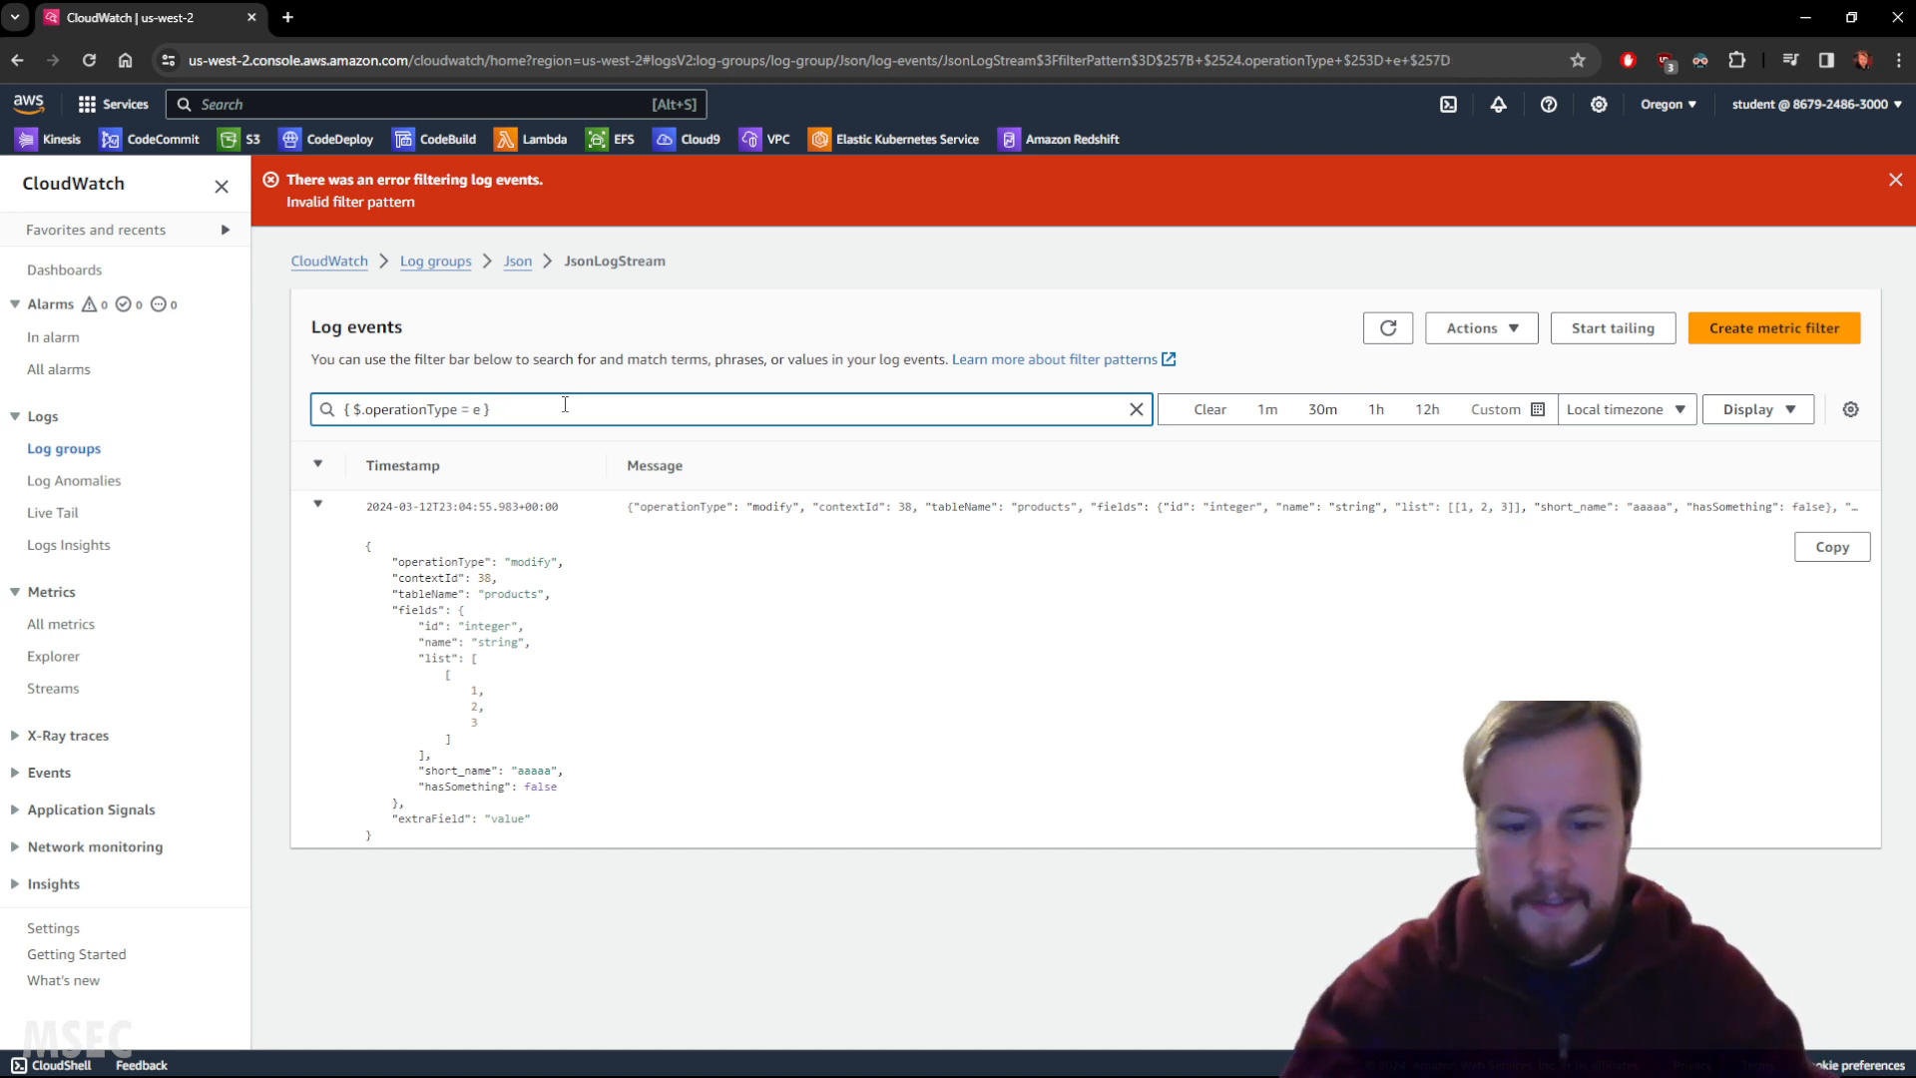
pyautogui.write('*')
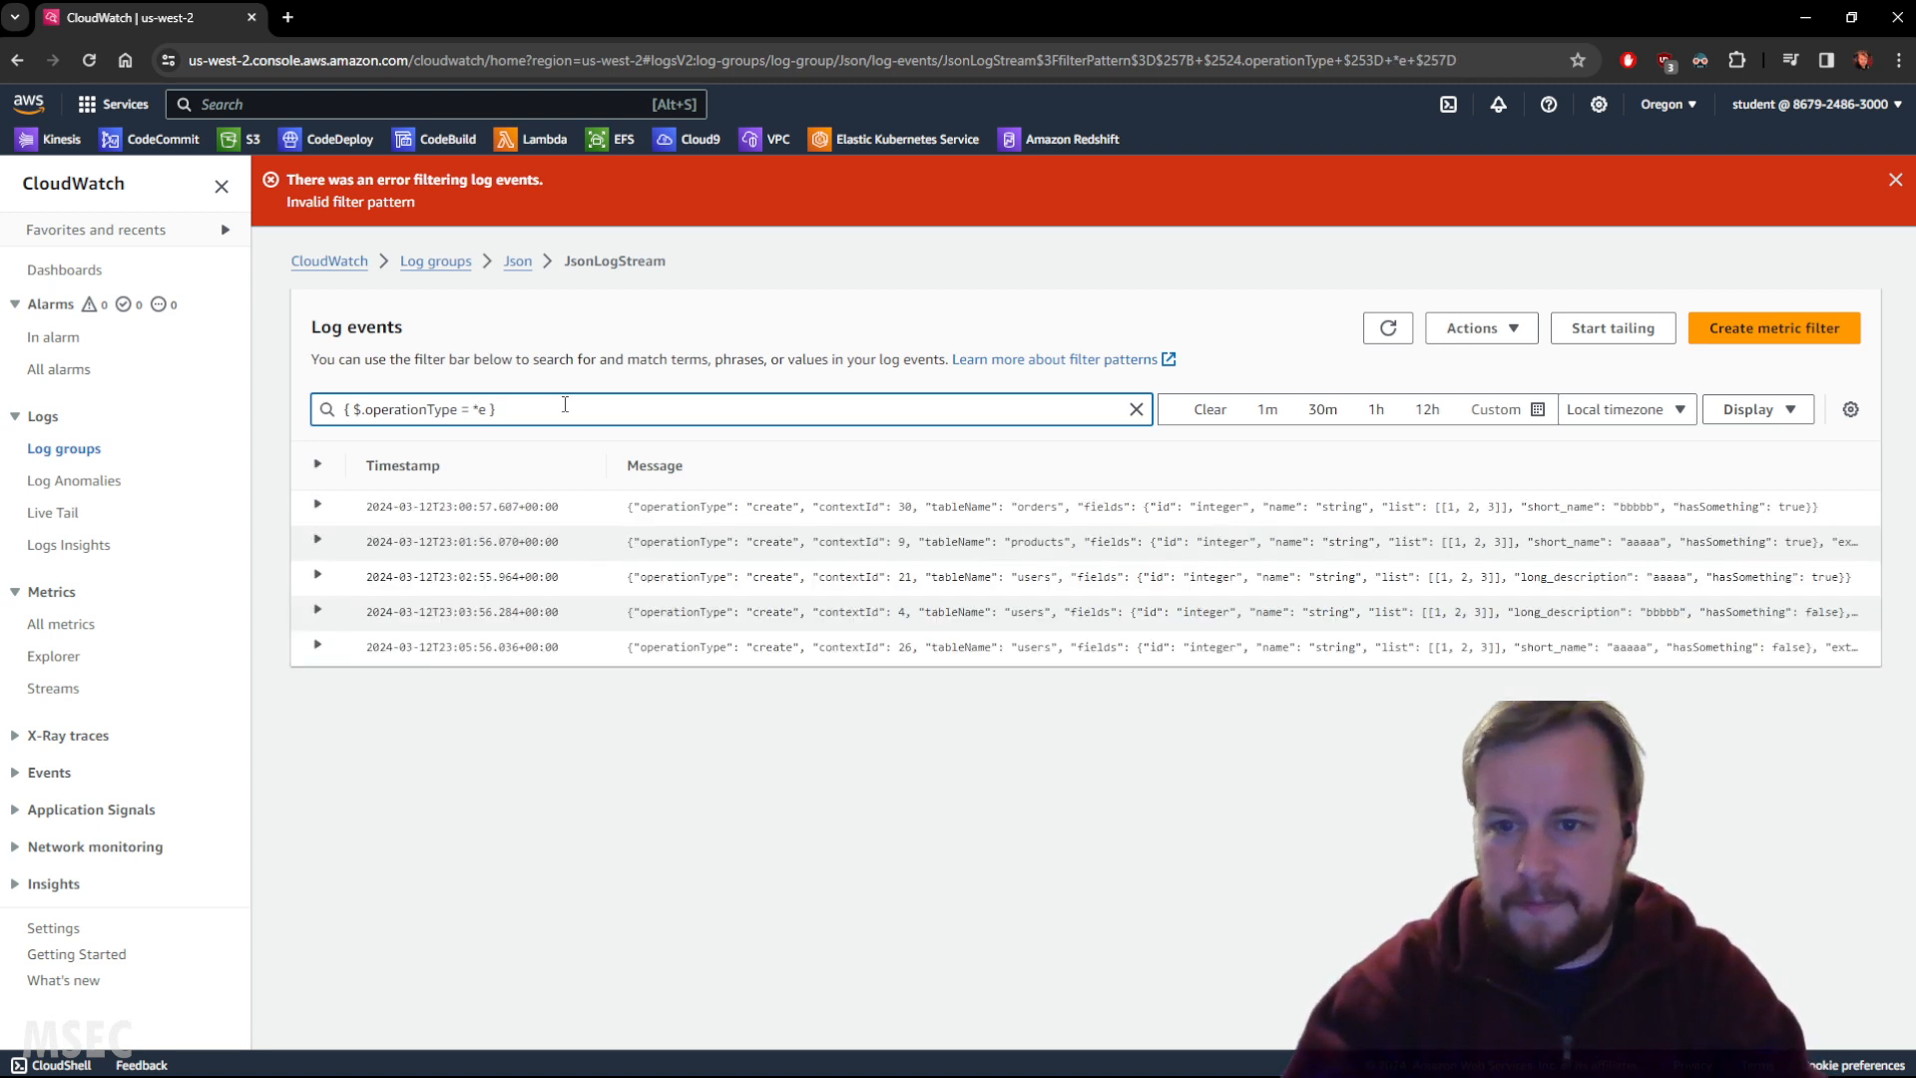
# Step: Filter for operation types starting with c with the wildcard pattern { $.operationType = c* }
pyautogui.press('BackSpace')
pyautogui.write('c')
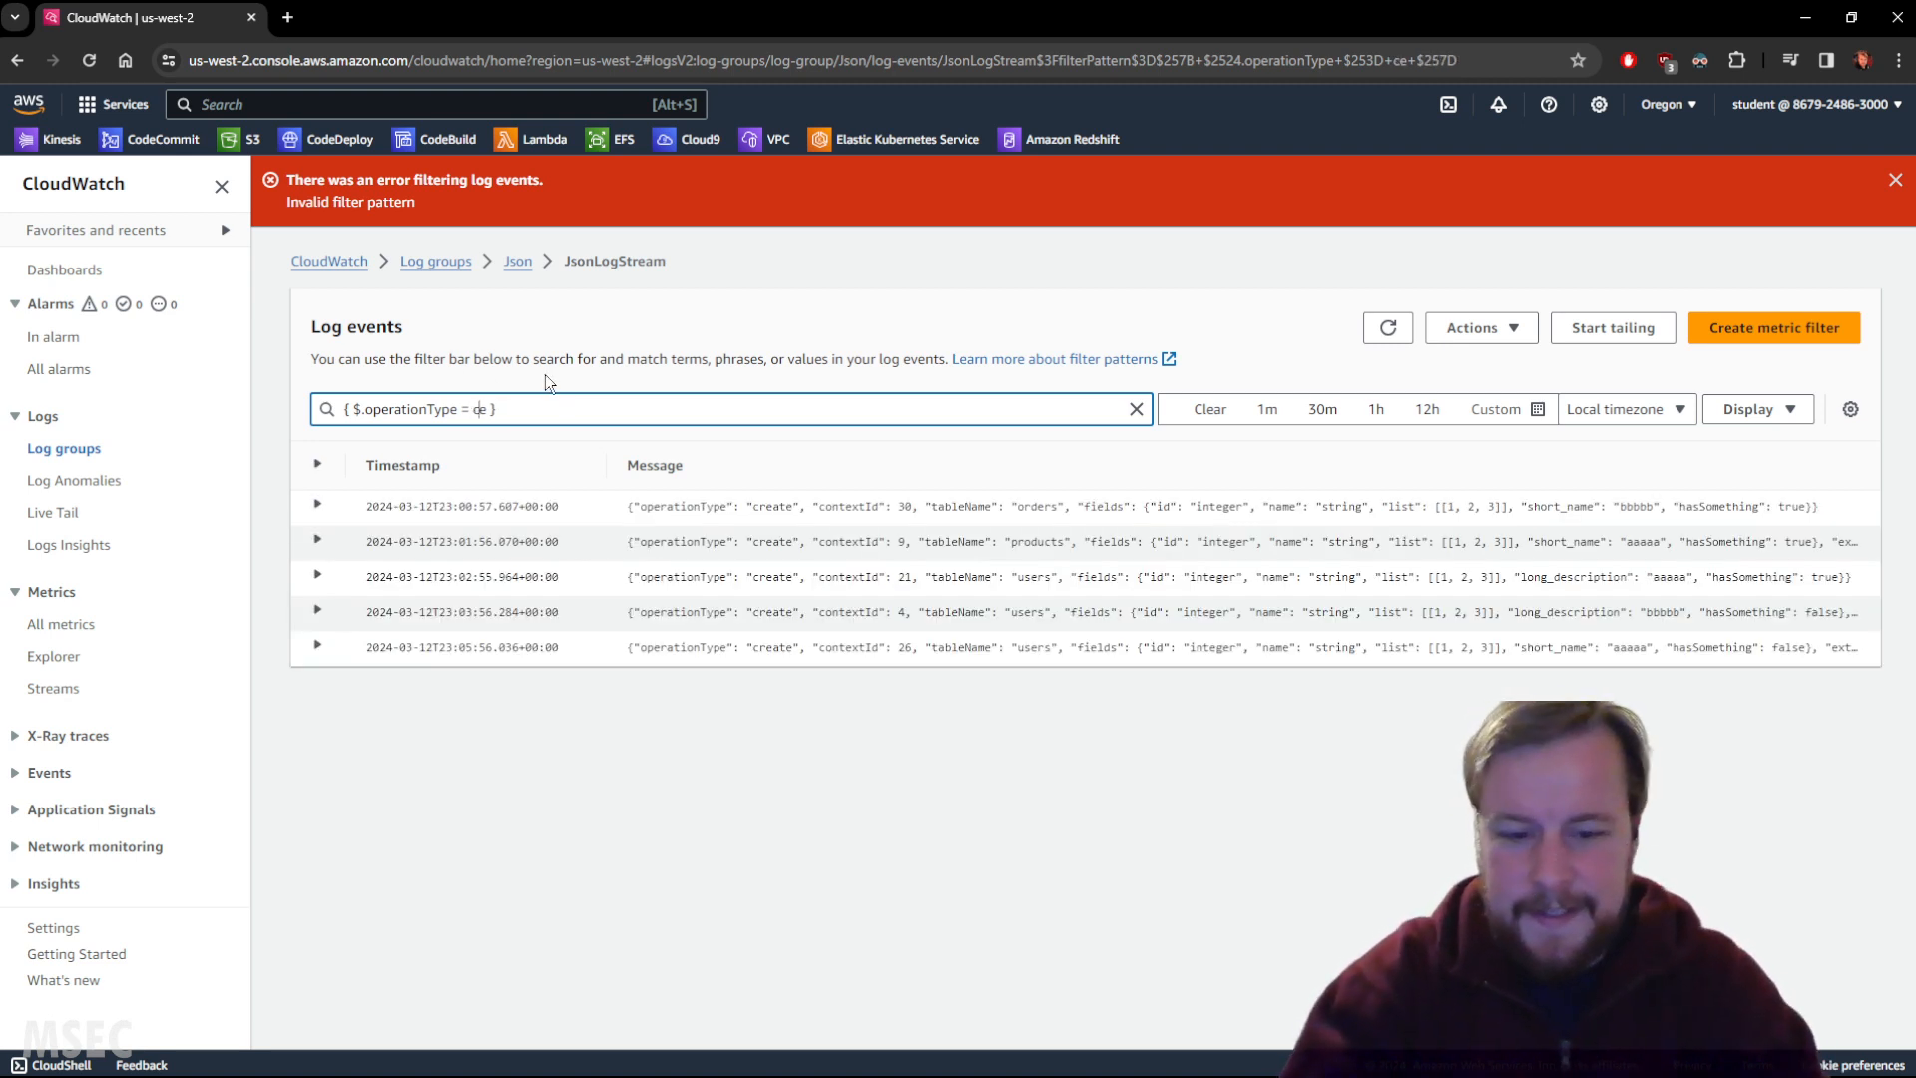
pyautogui.press('Delete')
pyautogui.write('*')
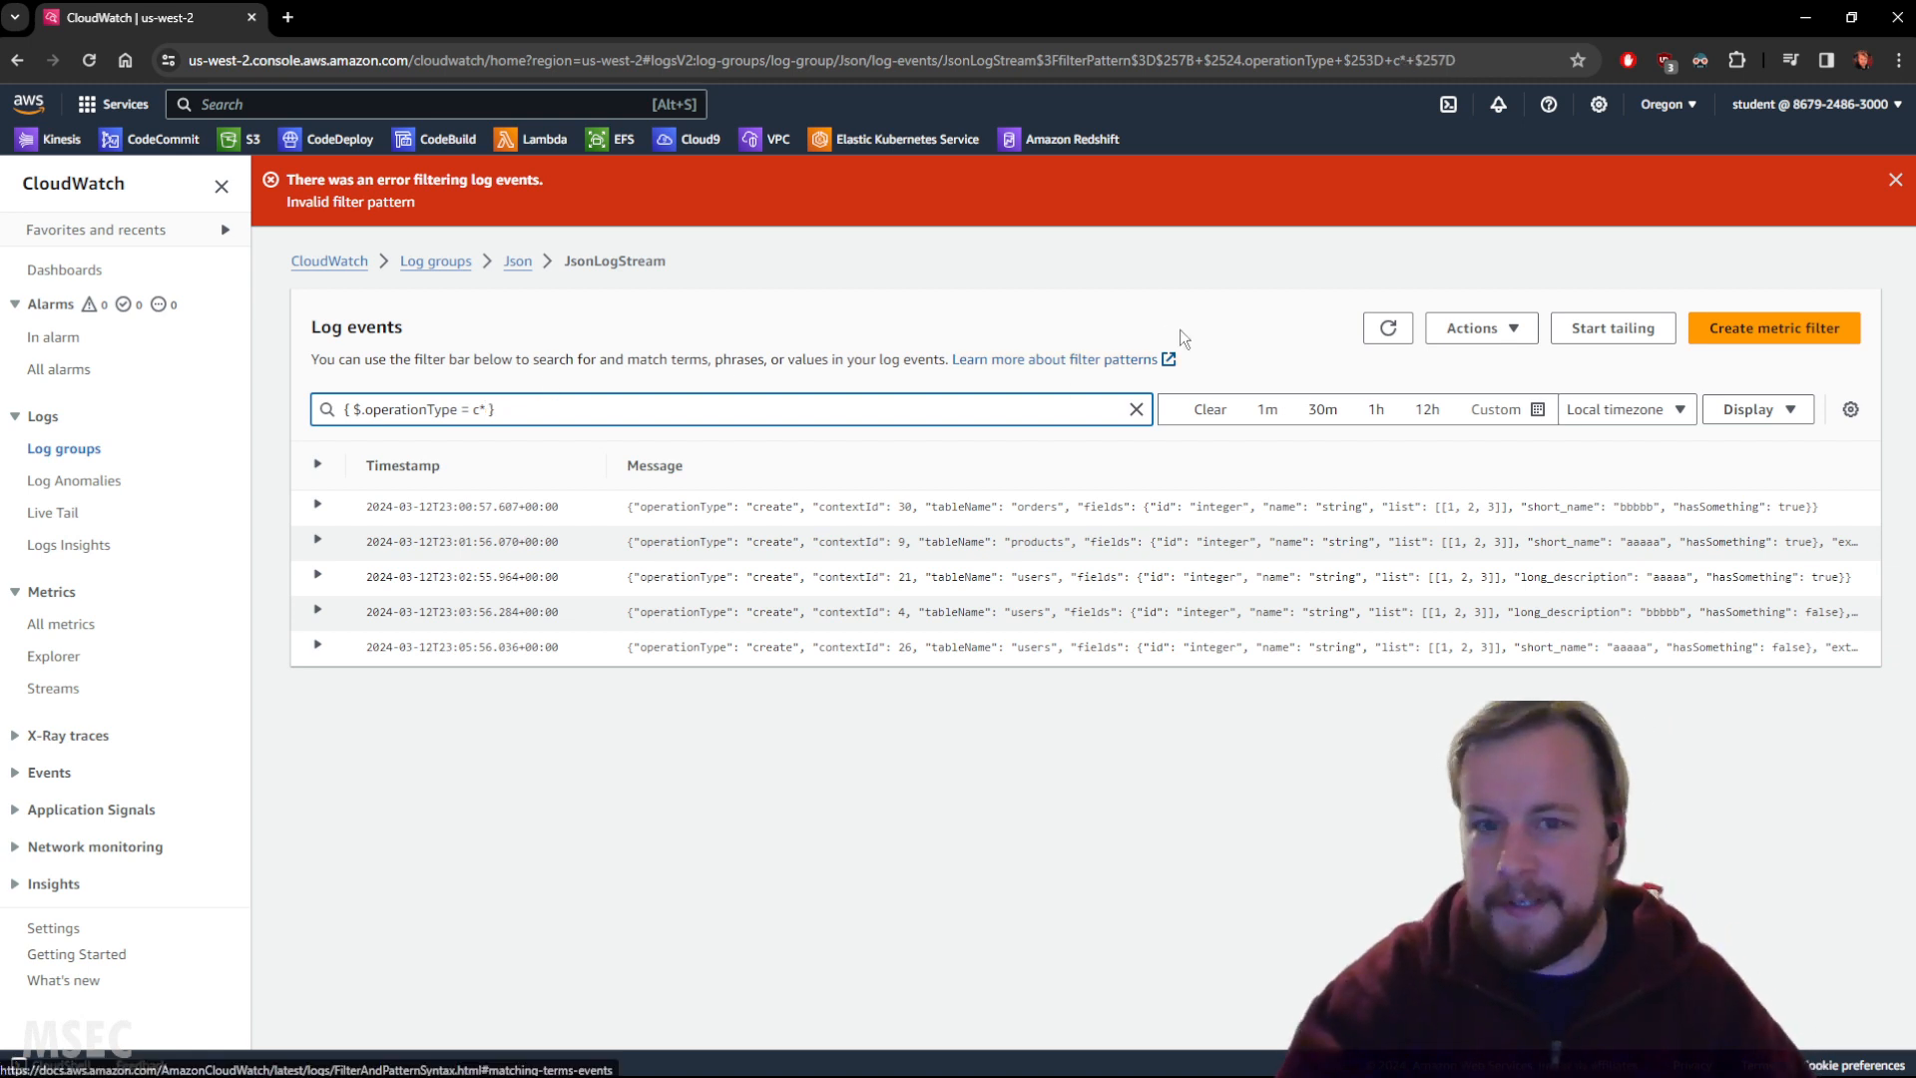
pyautogui.press('Return')
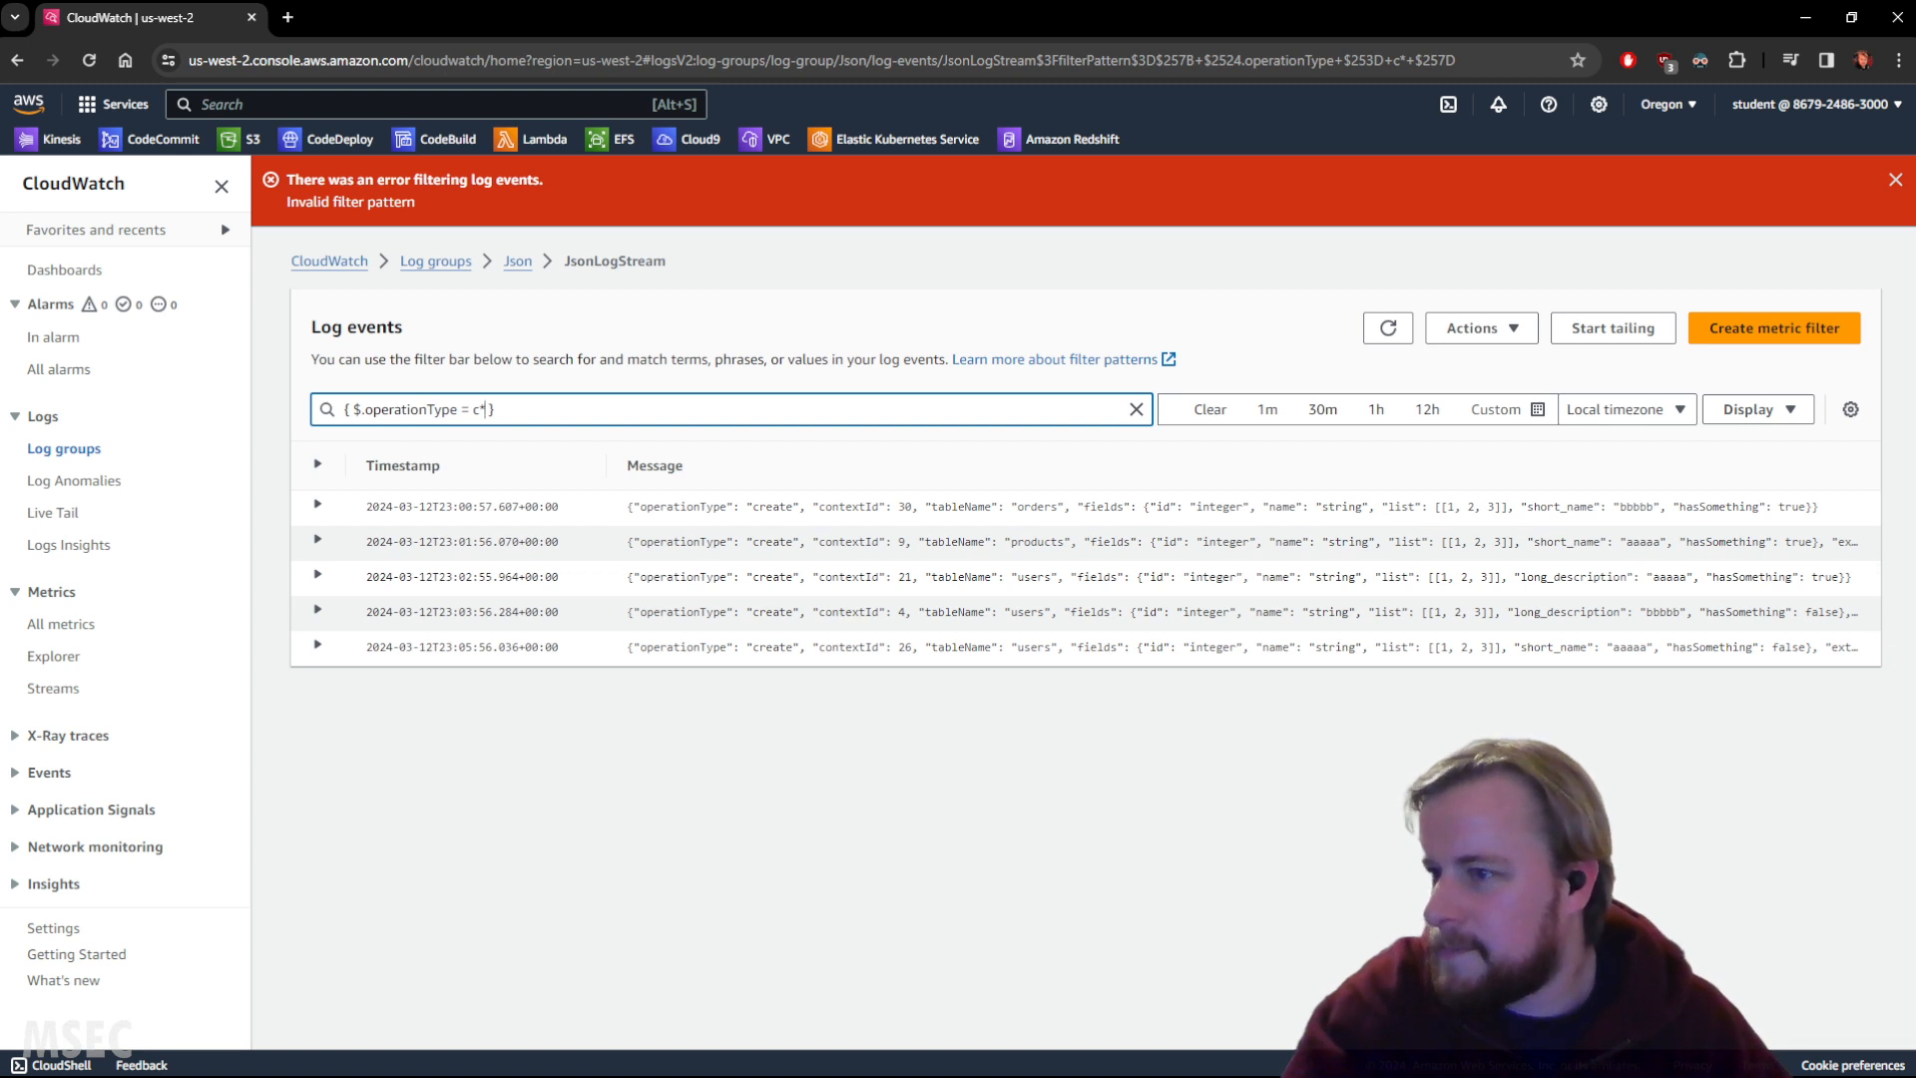
# Step: Filter on the nested field with { $.fields.long_description = aaaaa }, expand the matching event and highlight its long_description
pyautogui.hotkey('alt', 'Tab')
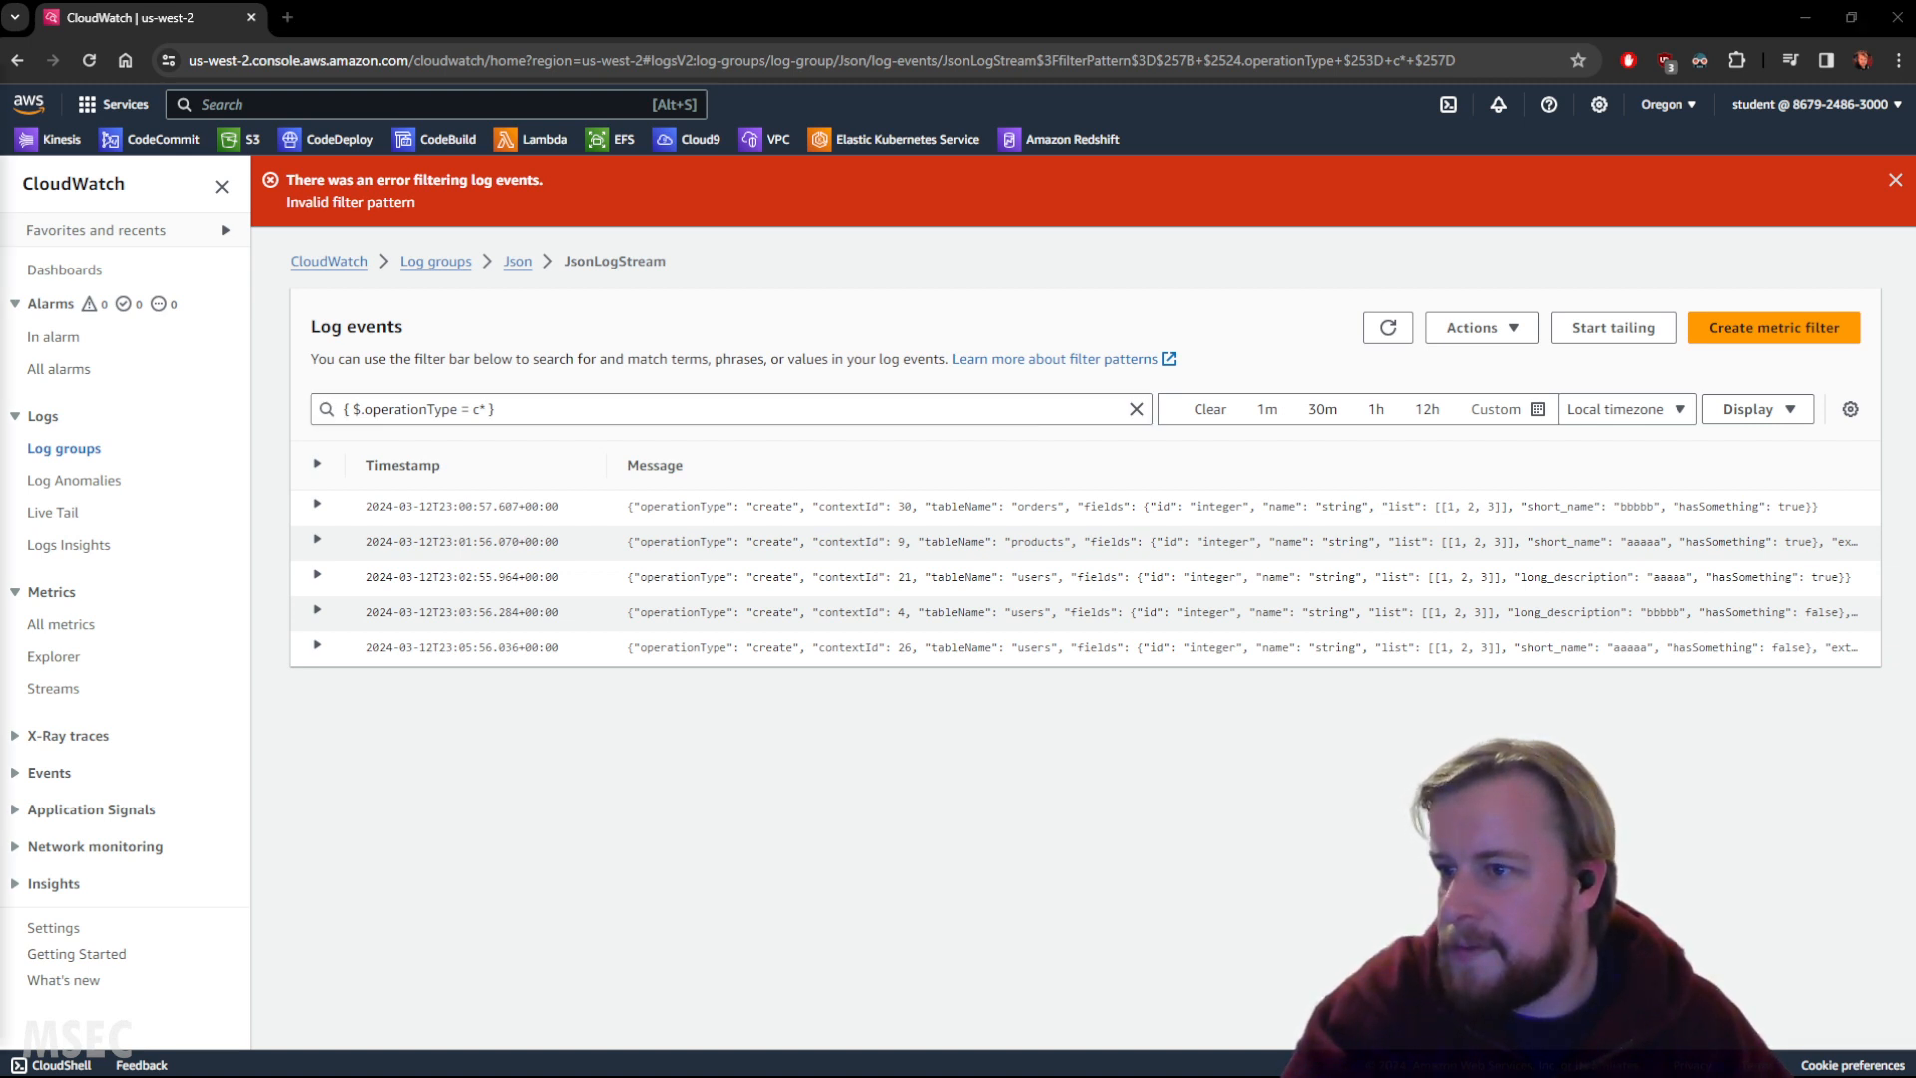
pyautogui.hotkey('alt', 'Tab')
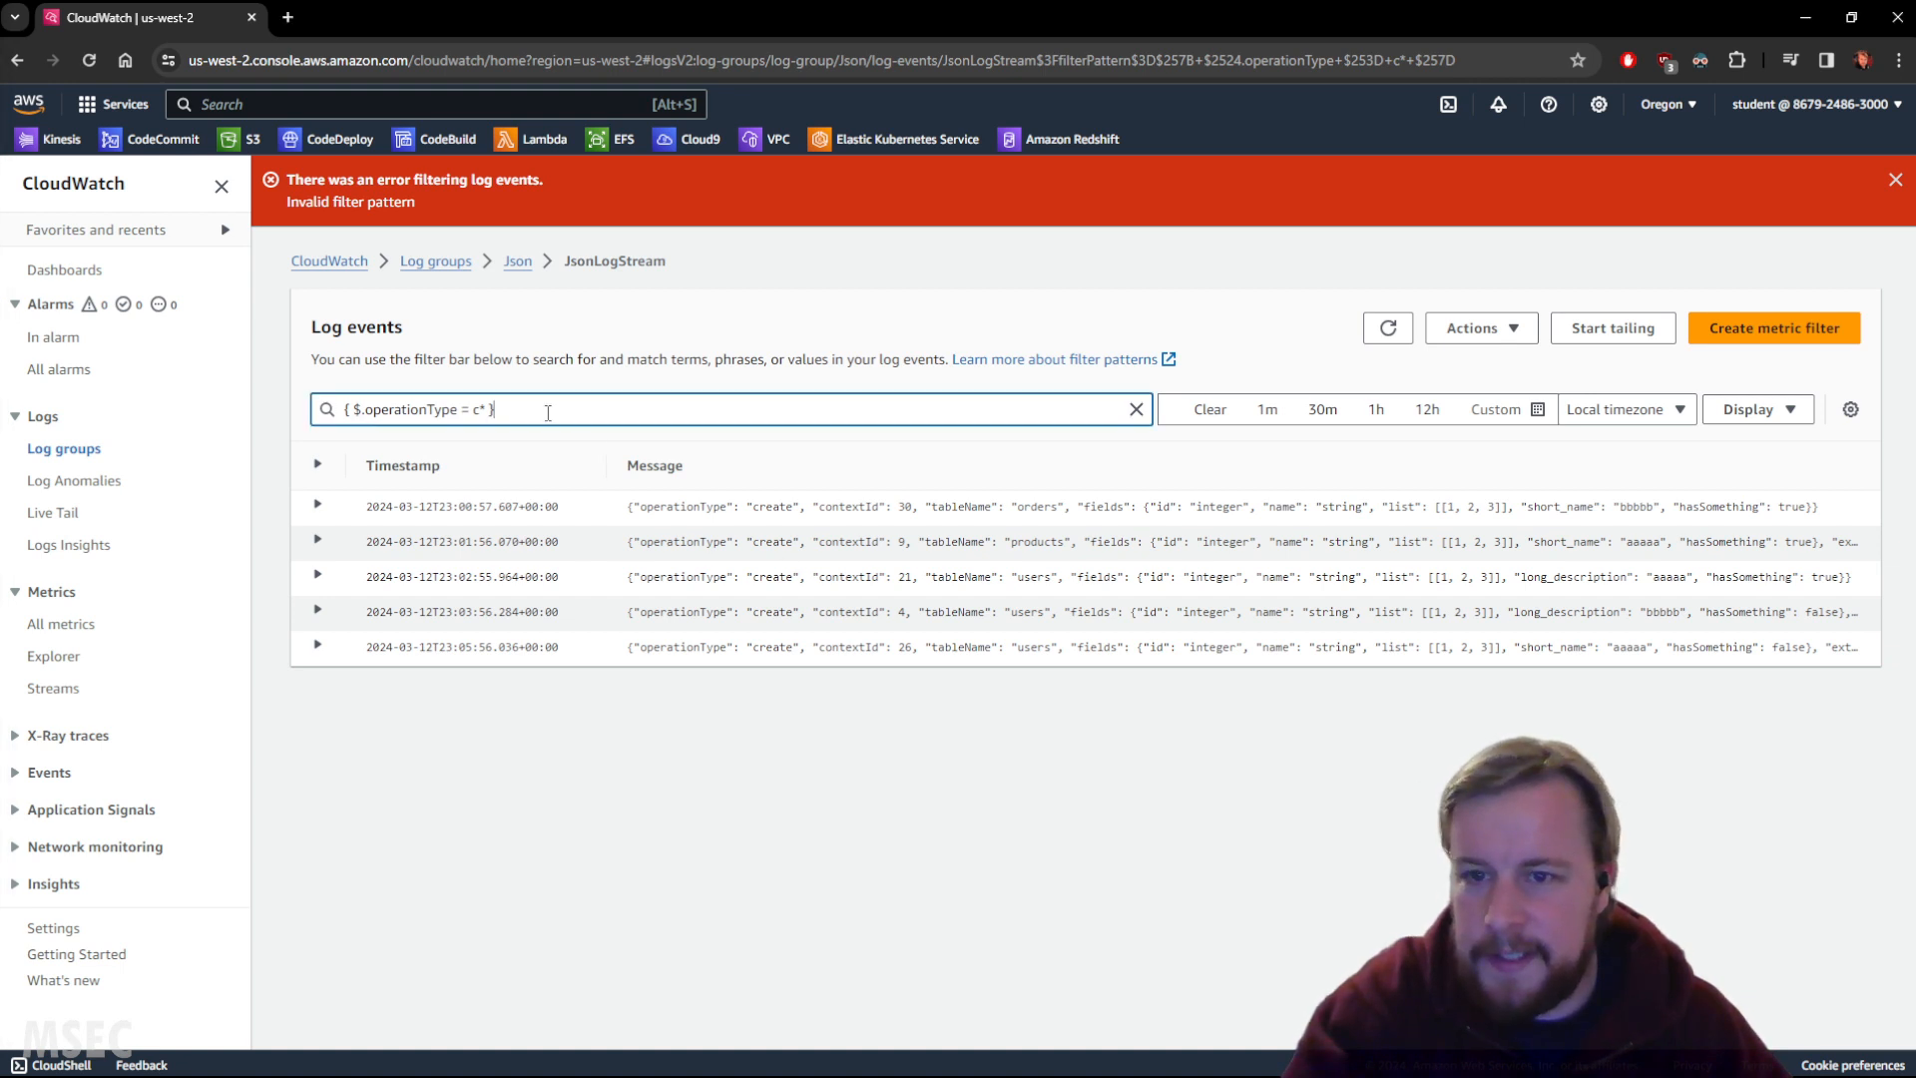
pyautogui.hotkey('ctrl', 'a')
pyautogui.hotkey('ctrl', 'v')
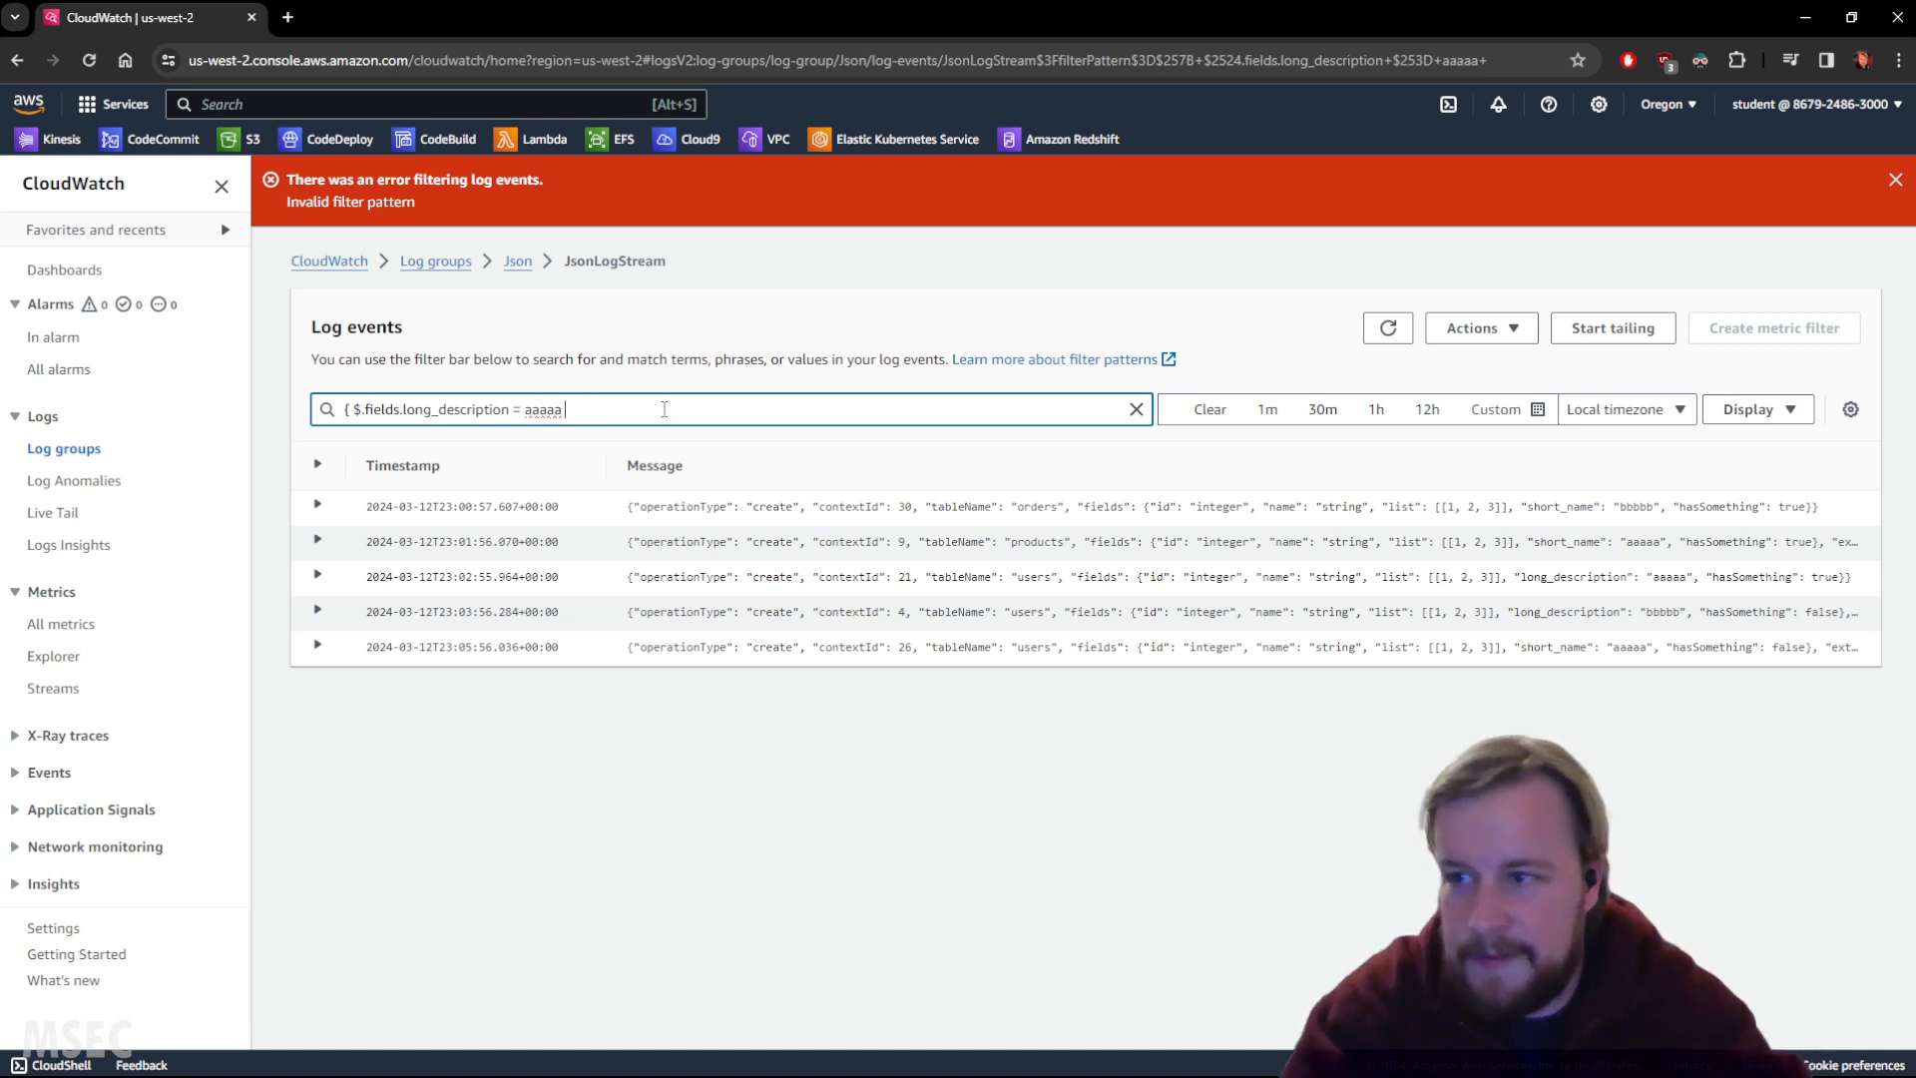
pyautogui.write('}')
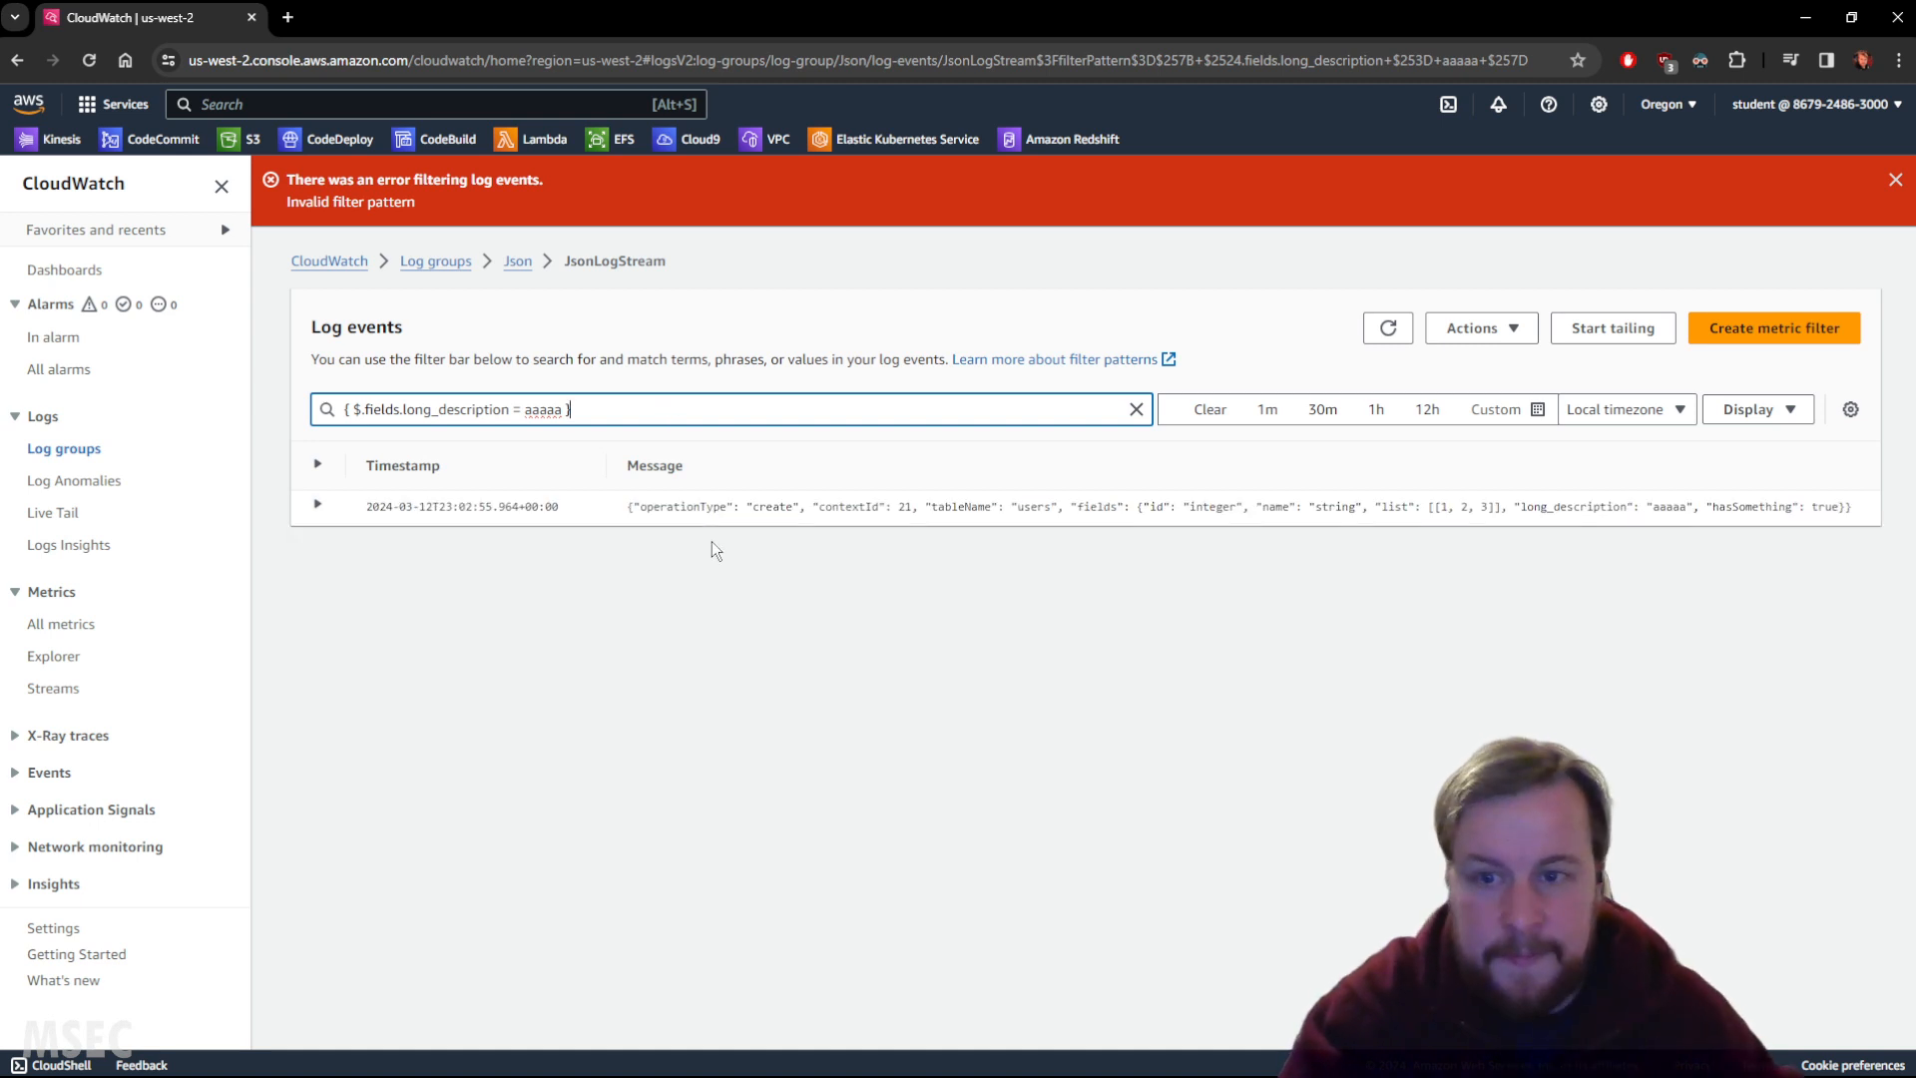
pyautogui.click(504, 509)
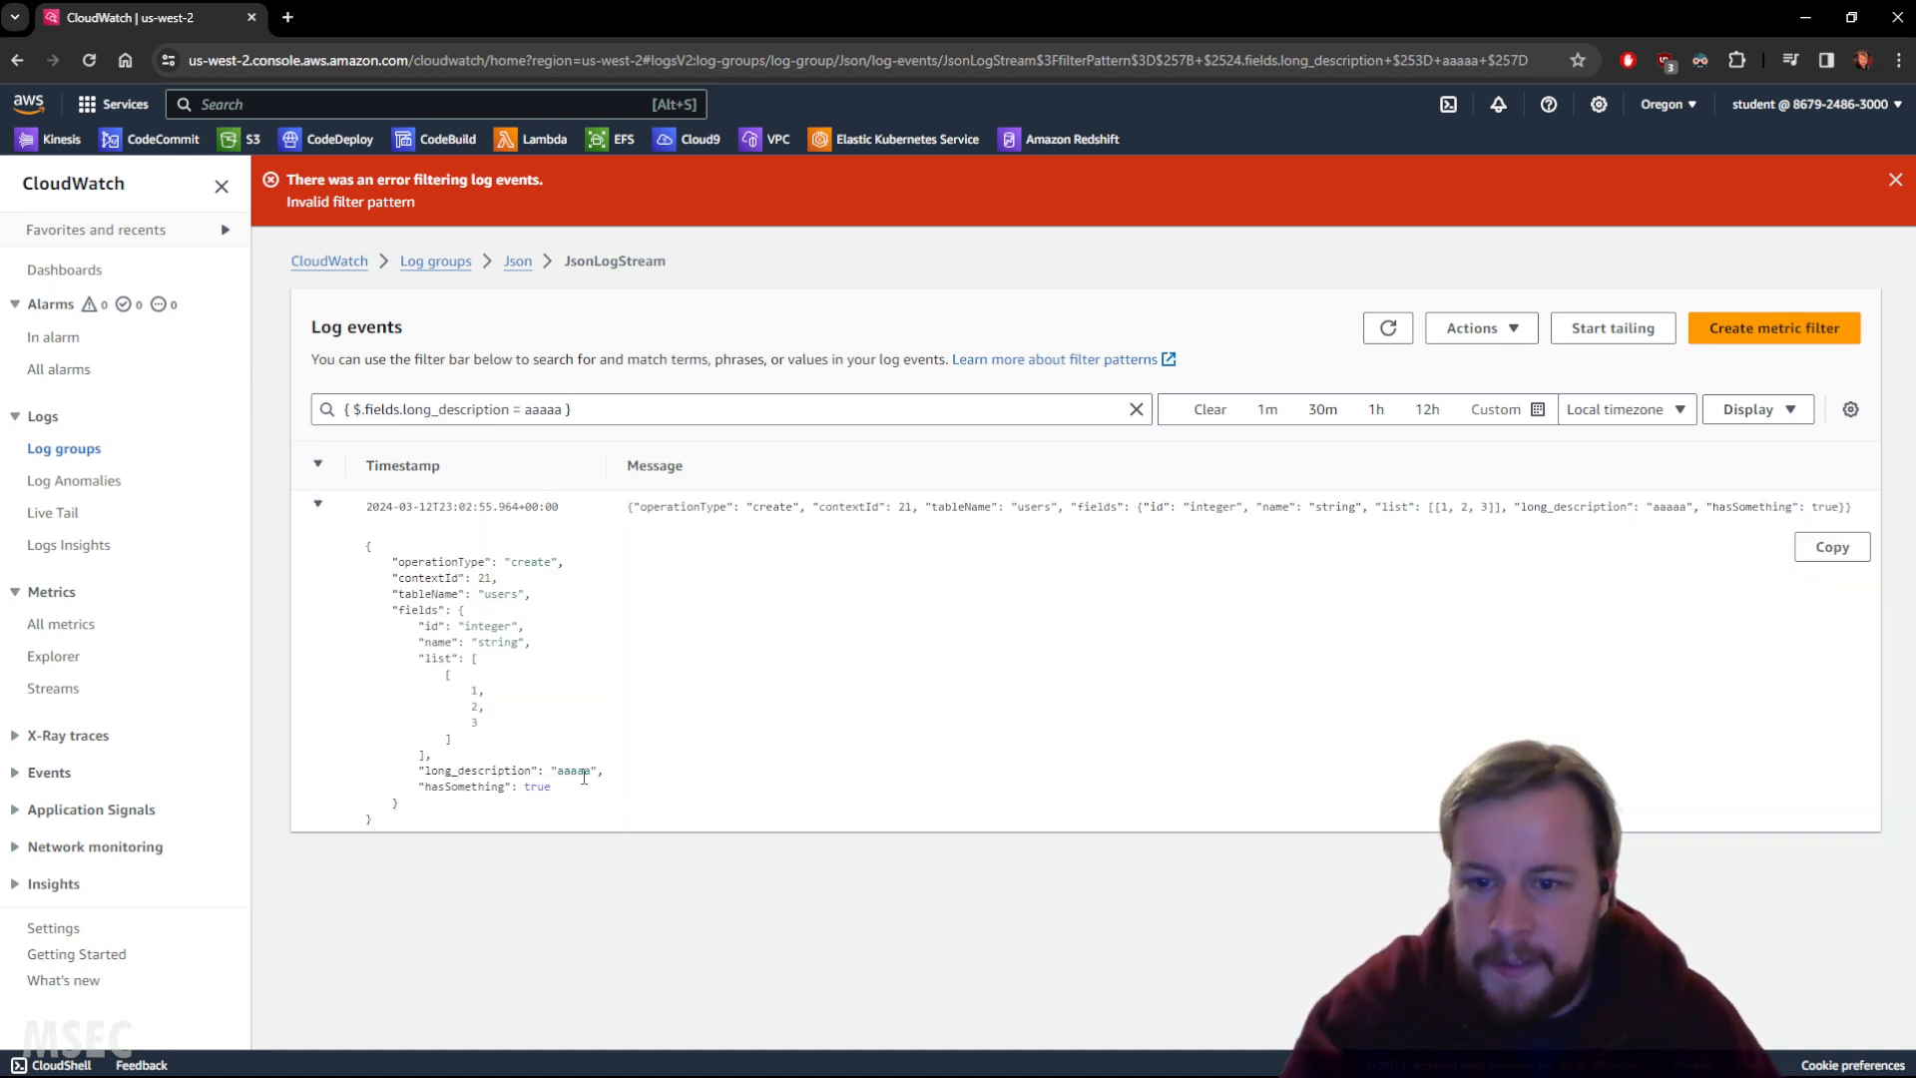
pyautogui.moveTo(420, 774); pyautogui.dragTo(639, 778)
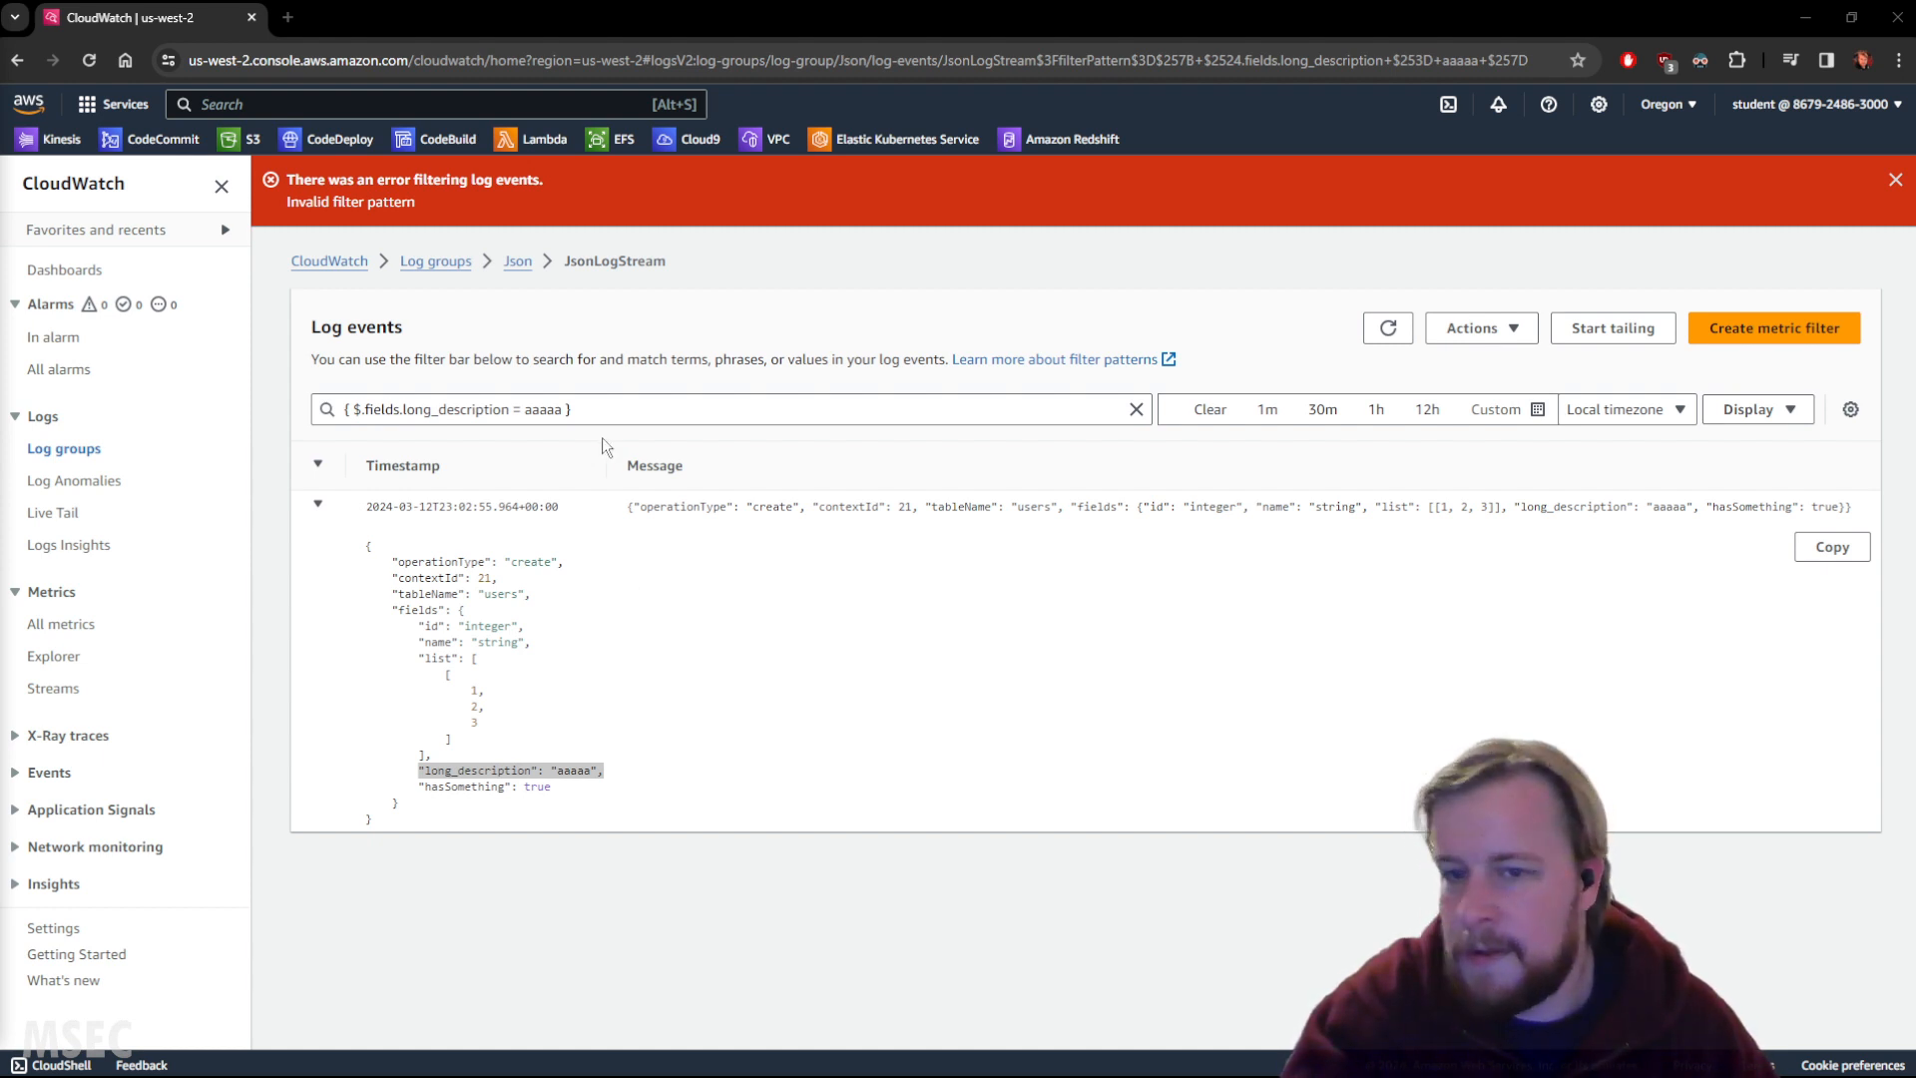
# Step: Filter on the first nested list element with { $.fields.list[0][0] = a }, highlighting the list in the expanded event before applying
pyautogui.moveTo(582, 410); pyautogui.dragTo(156, 400)
pyautogui.hotkey('ctrl', 'v')
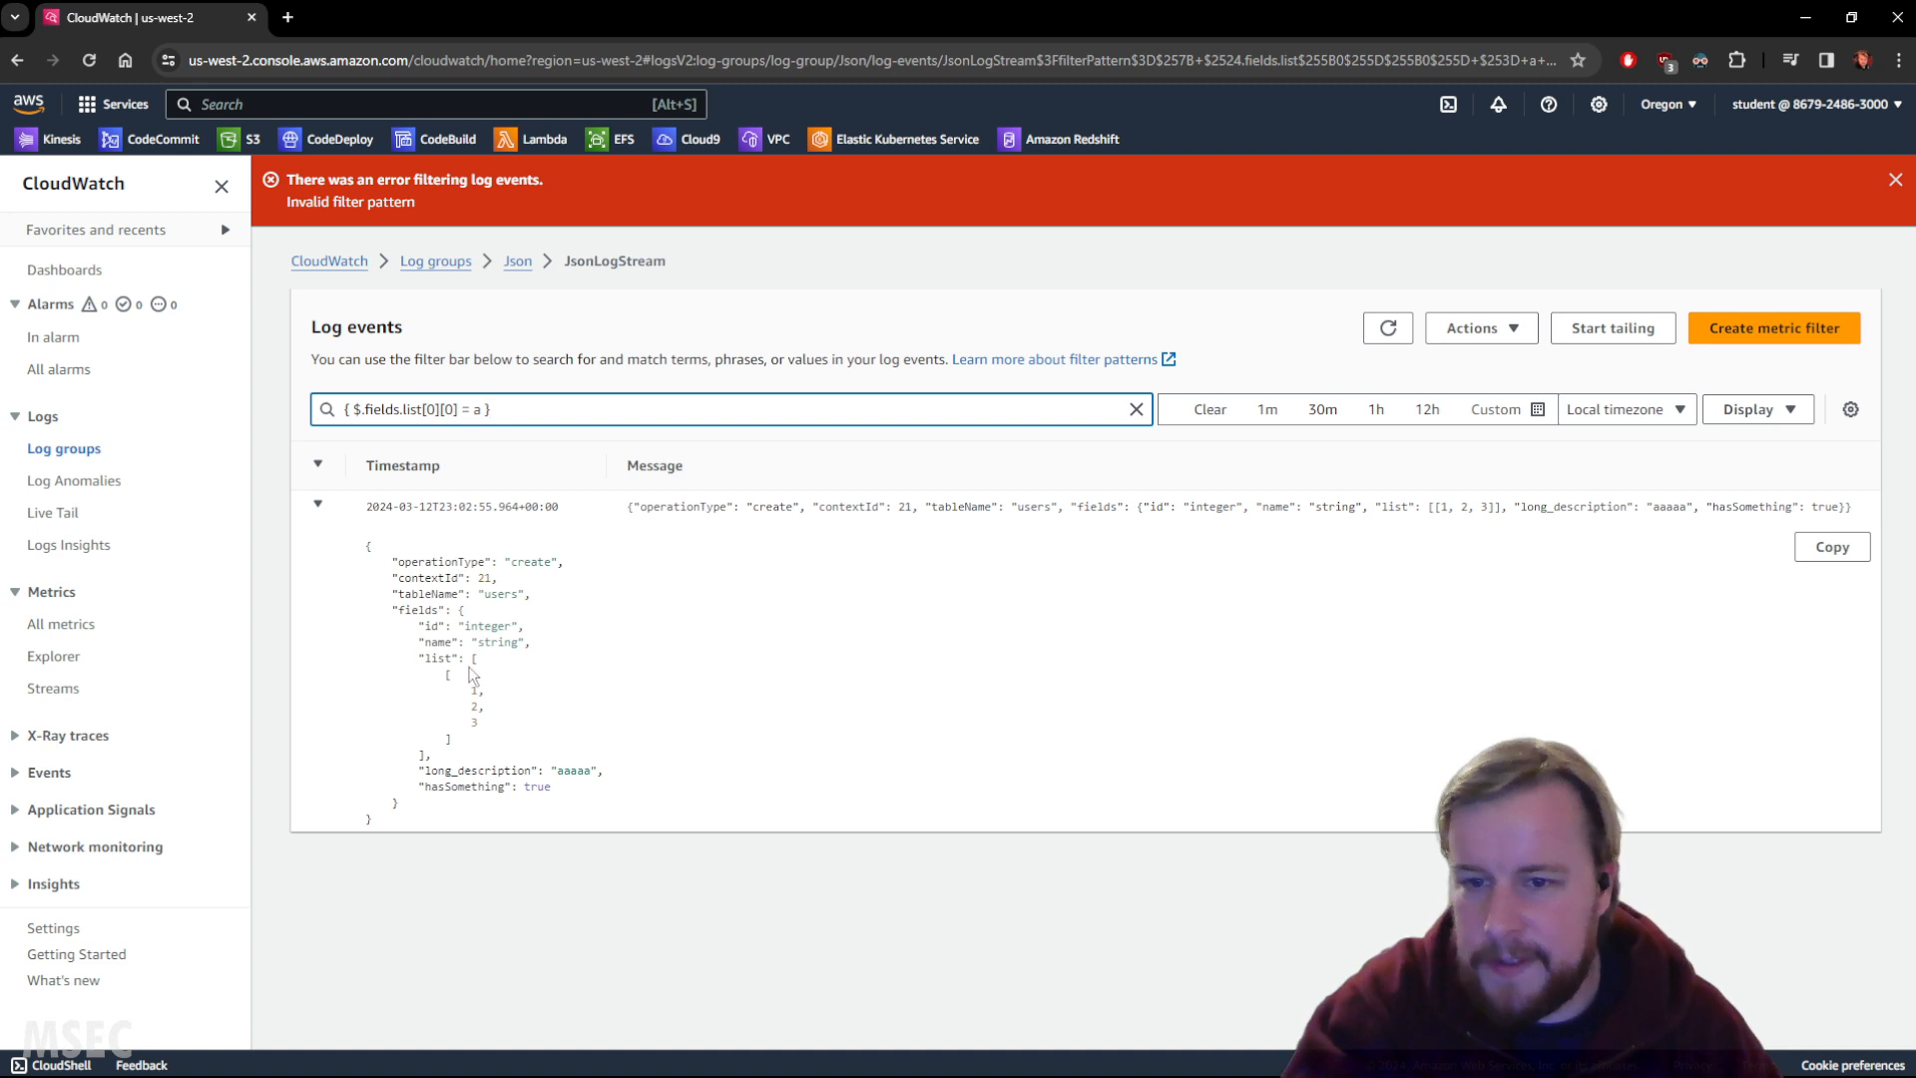
pyautogui.moveTo(476, 658); pyautogui.dragTo(474, 763)
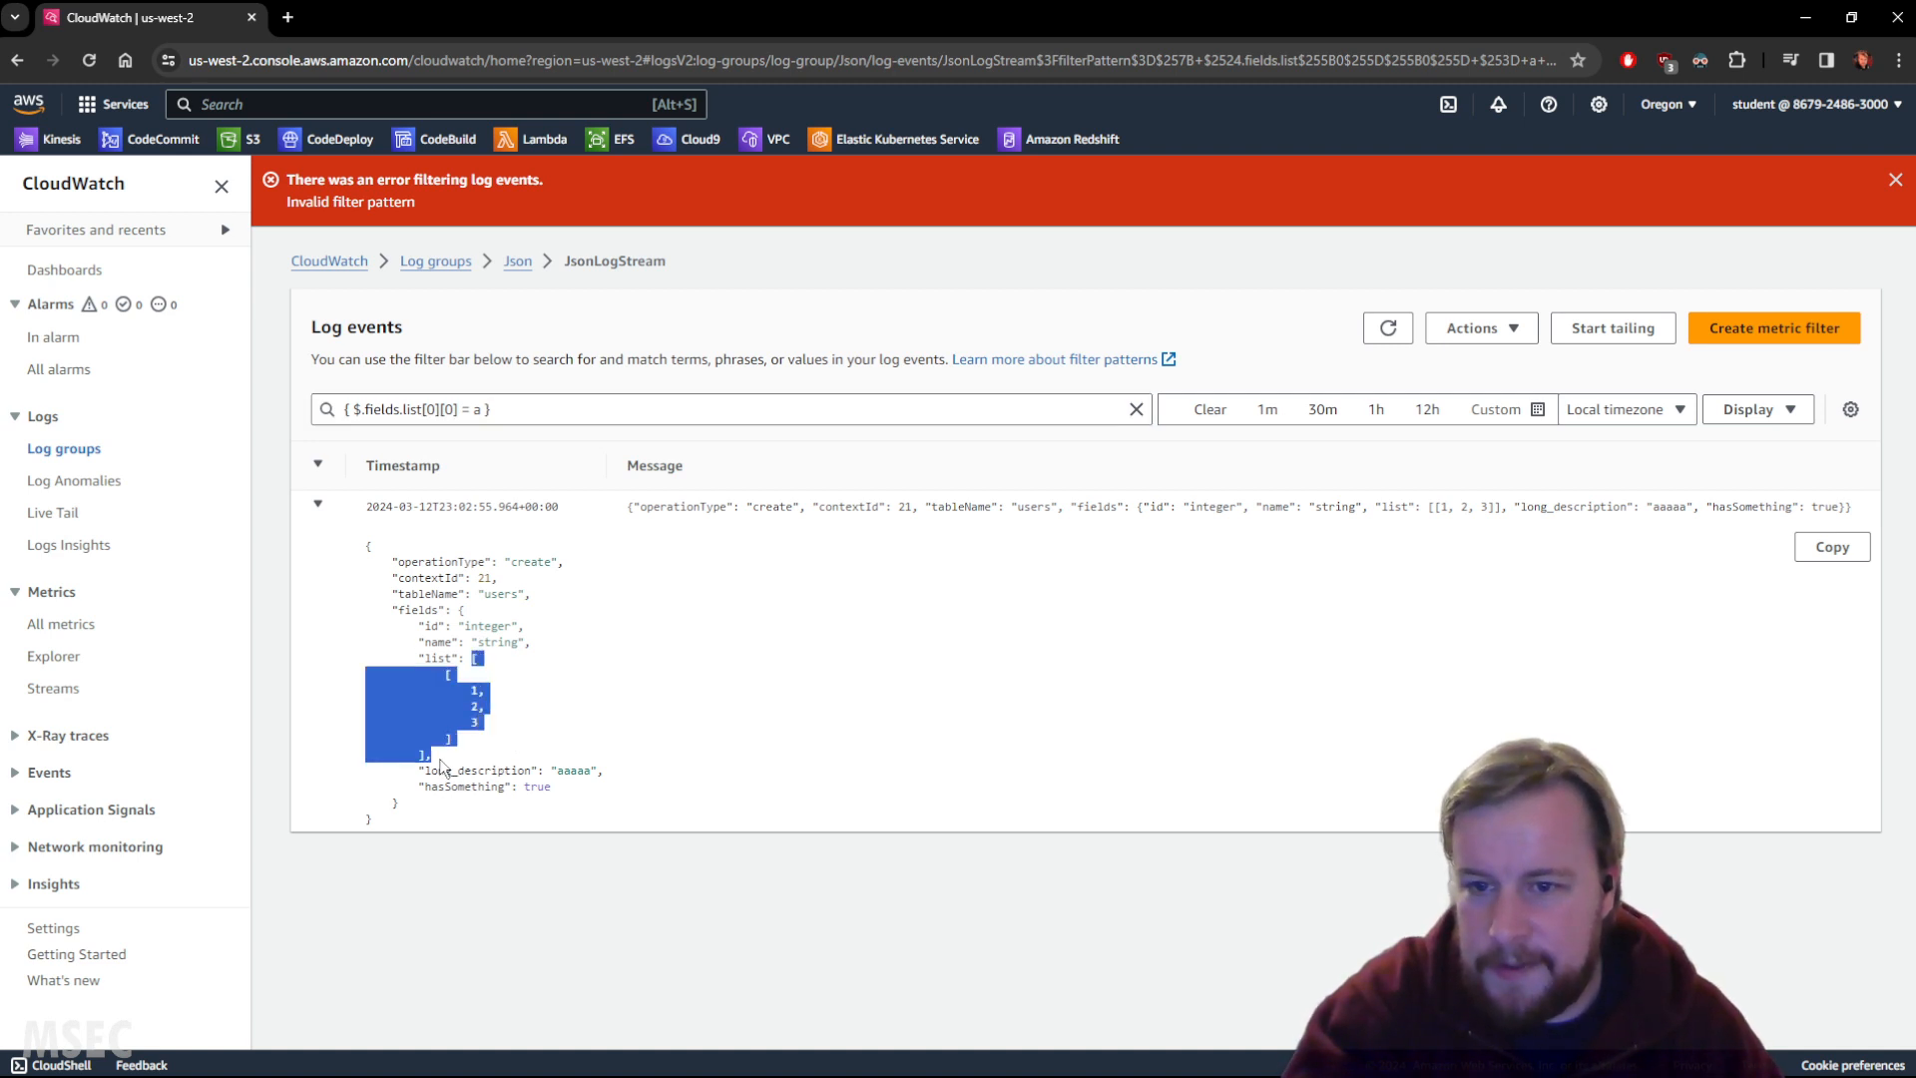
pyautogui.click(426, 407)
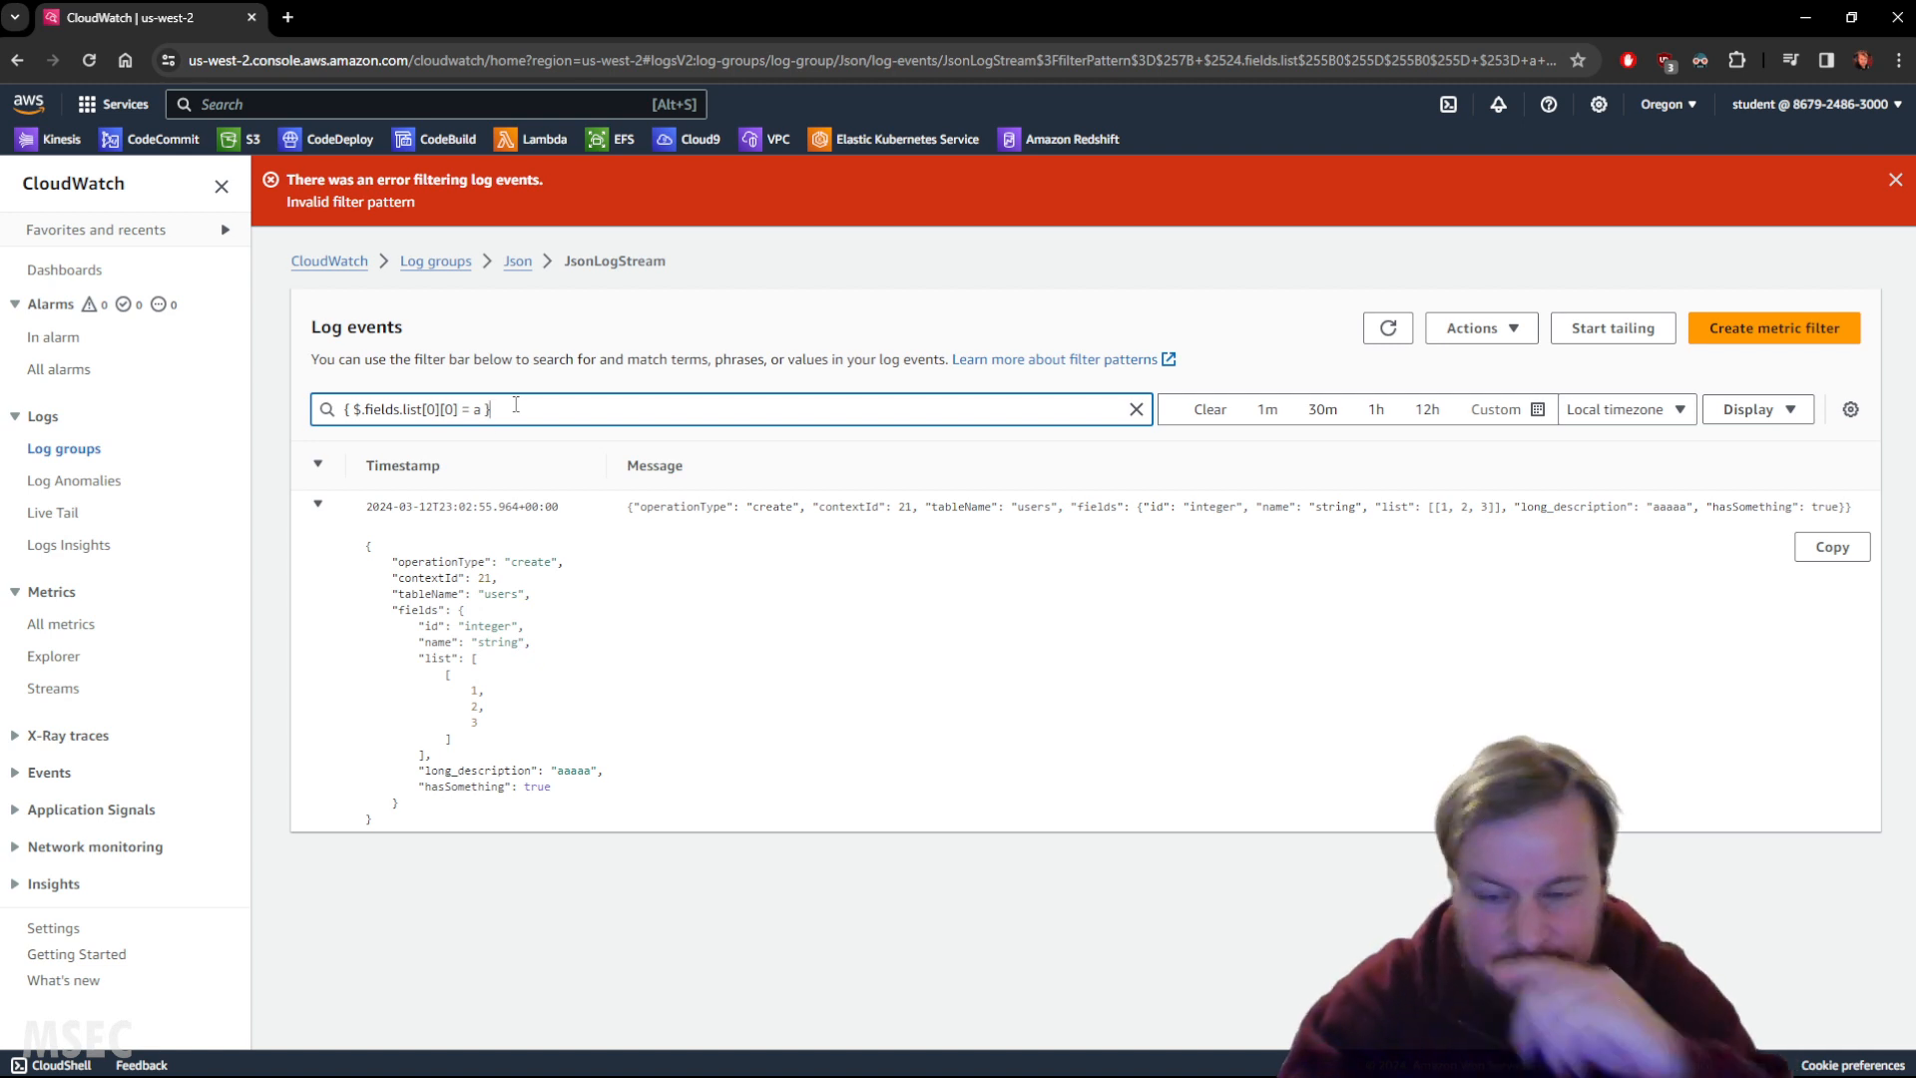
pyautogui.moveTo(426, 408)
pyautogui.mouseDown()
pyautogui.moveTo(469, 409)
pyautogui.moveTo(431, 409)
pyautogui.moveTo(451, 409)
pyautogui.mouseUp()
pyautogui.click(411, 409)
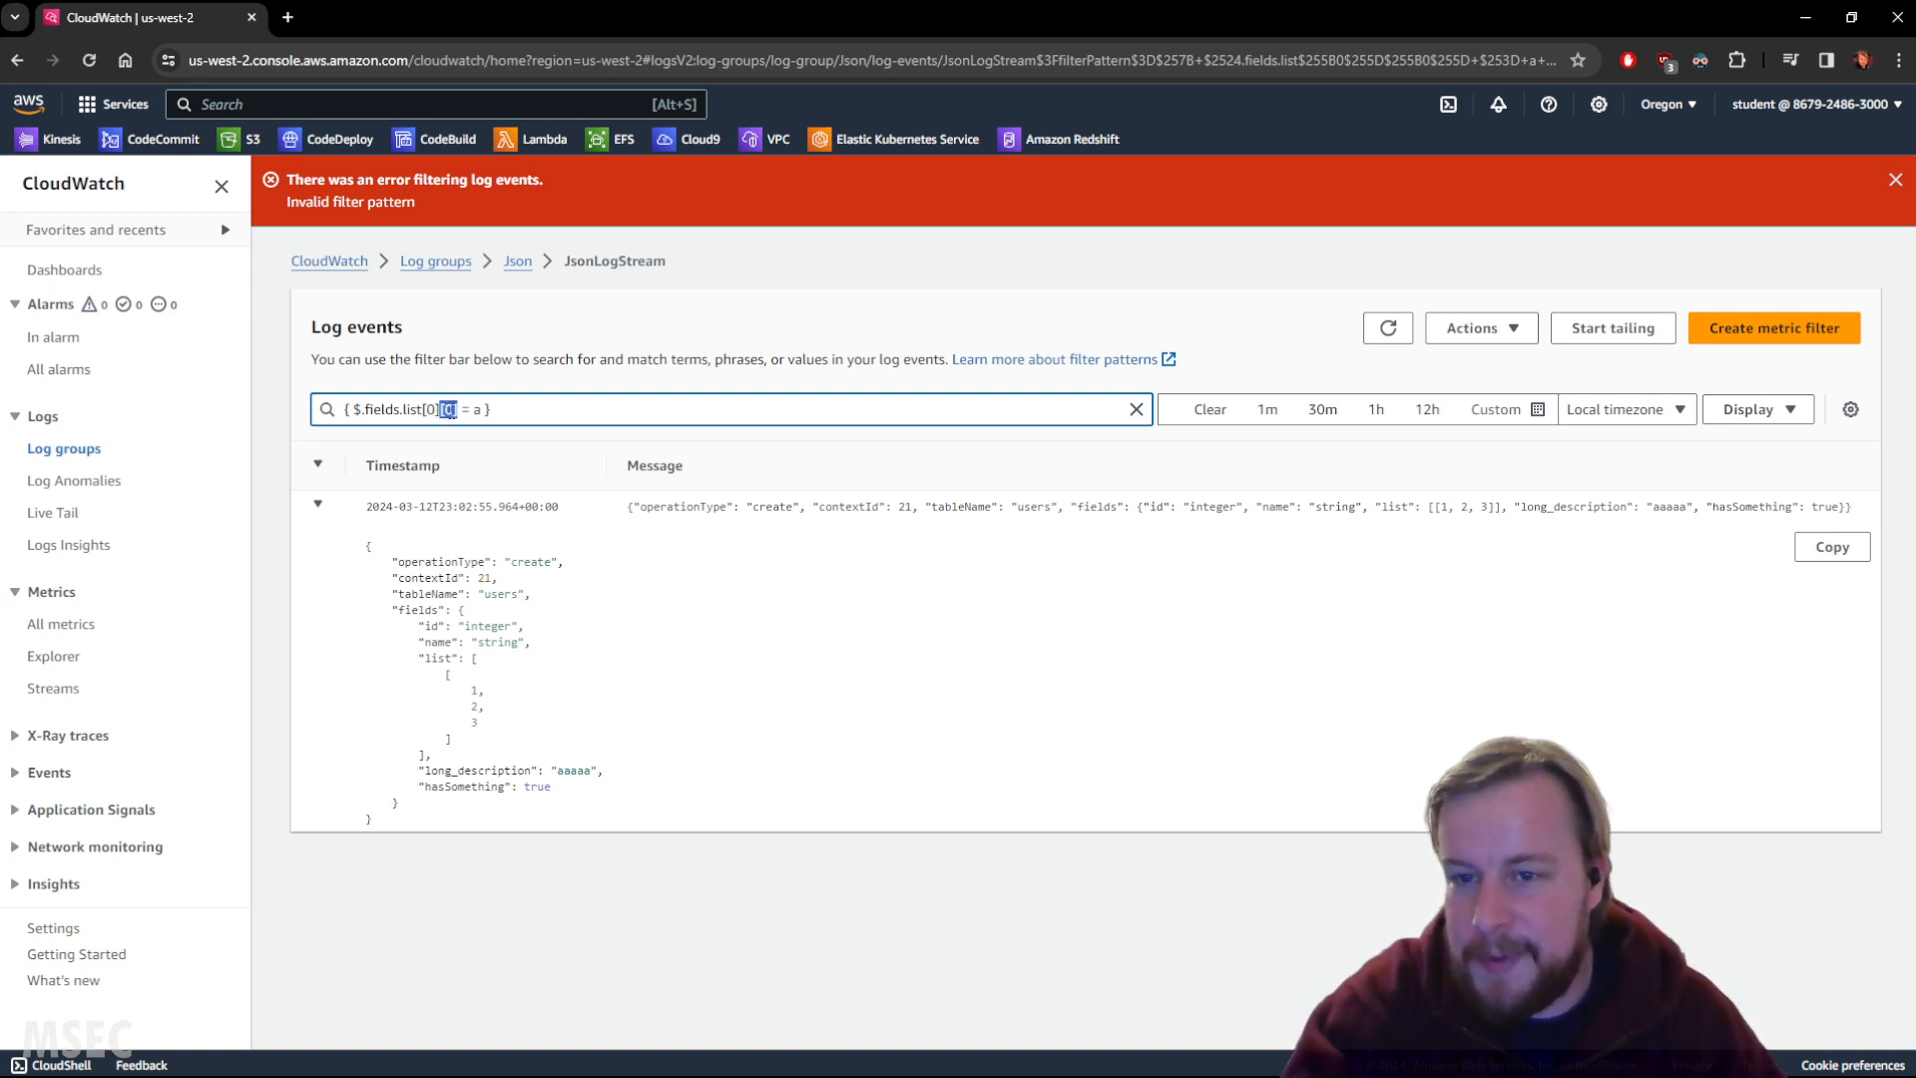
pyautogui.moveTo(485, 409); pyautogui.dragTo(475, 412)
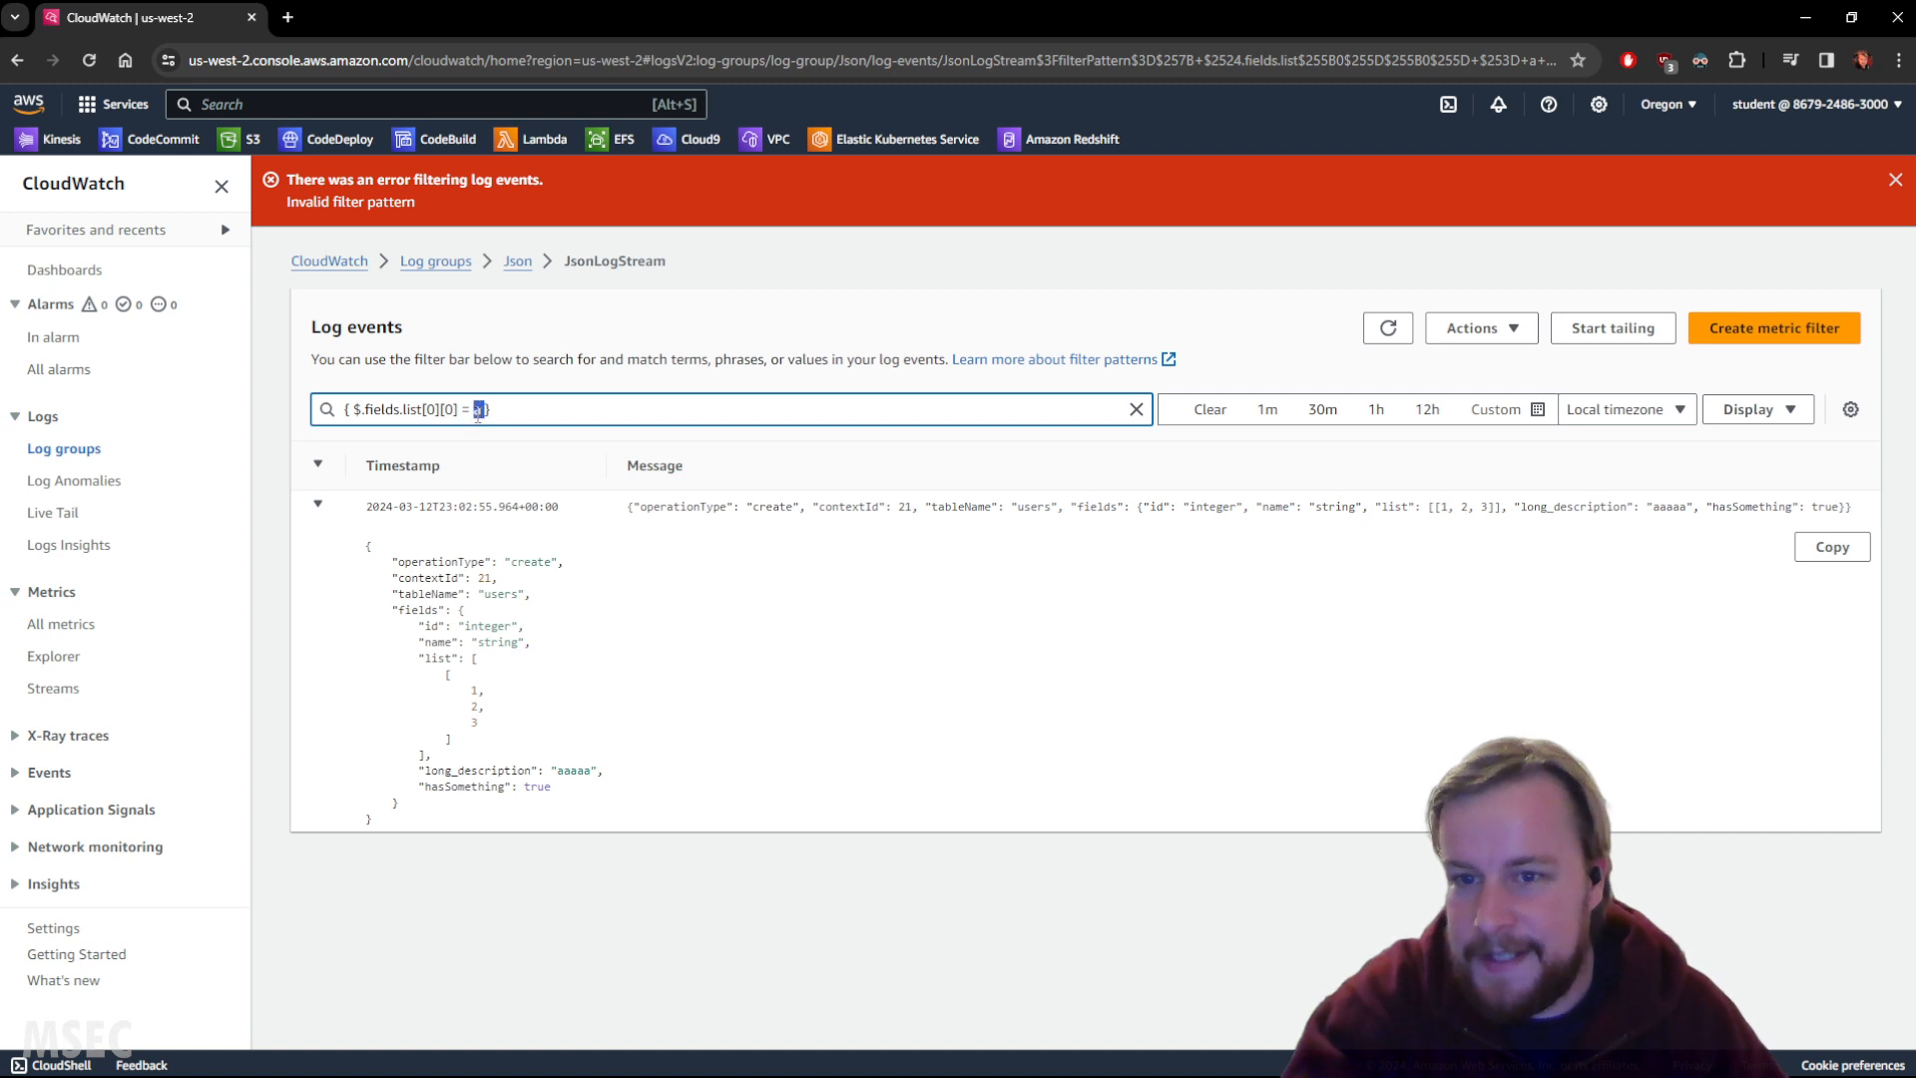
pyautogui.click(477, 689)
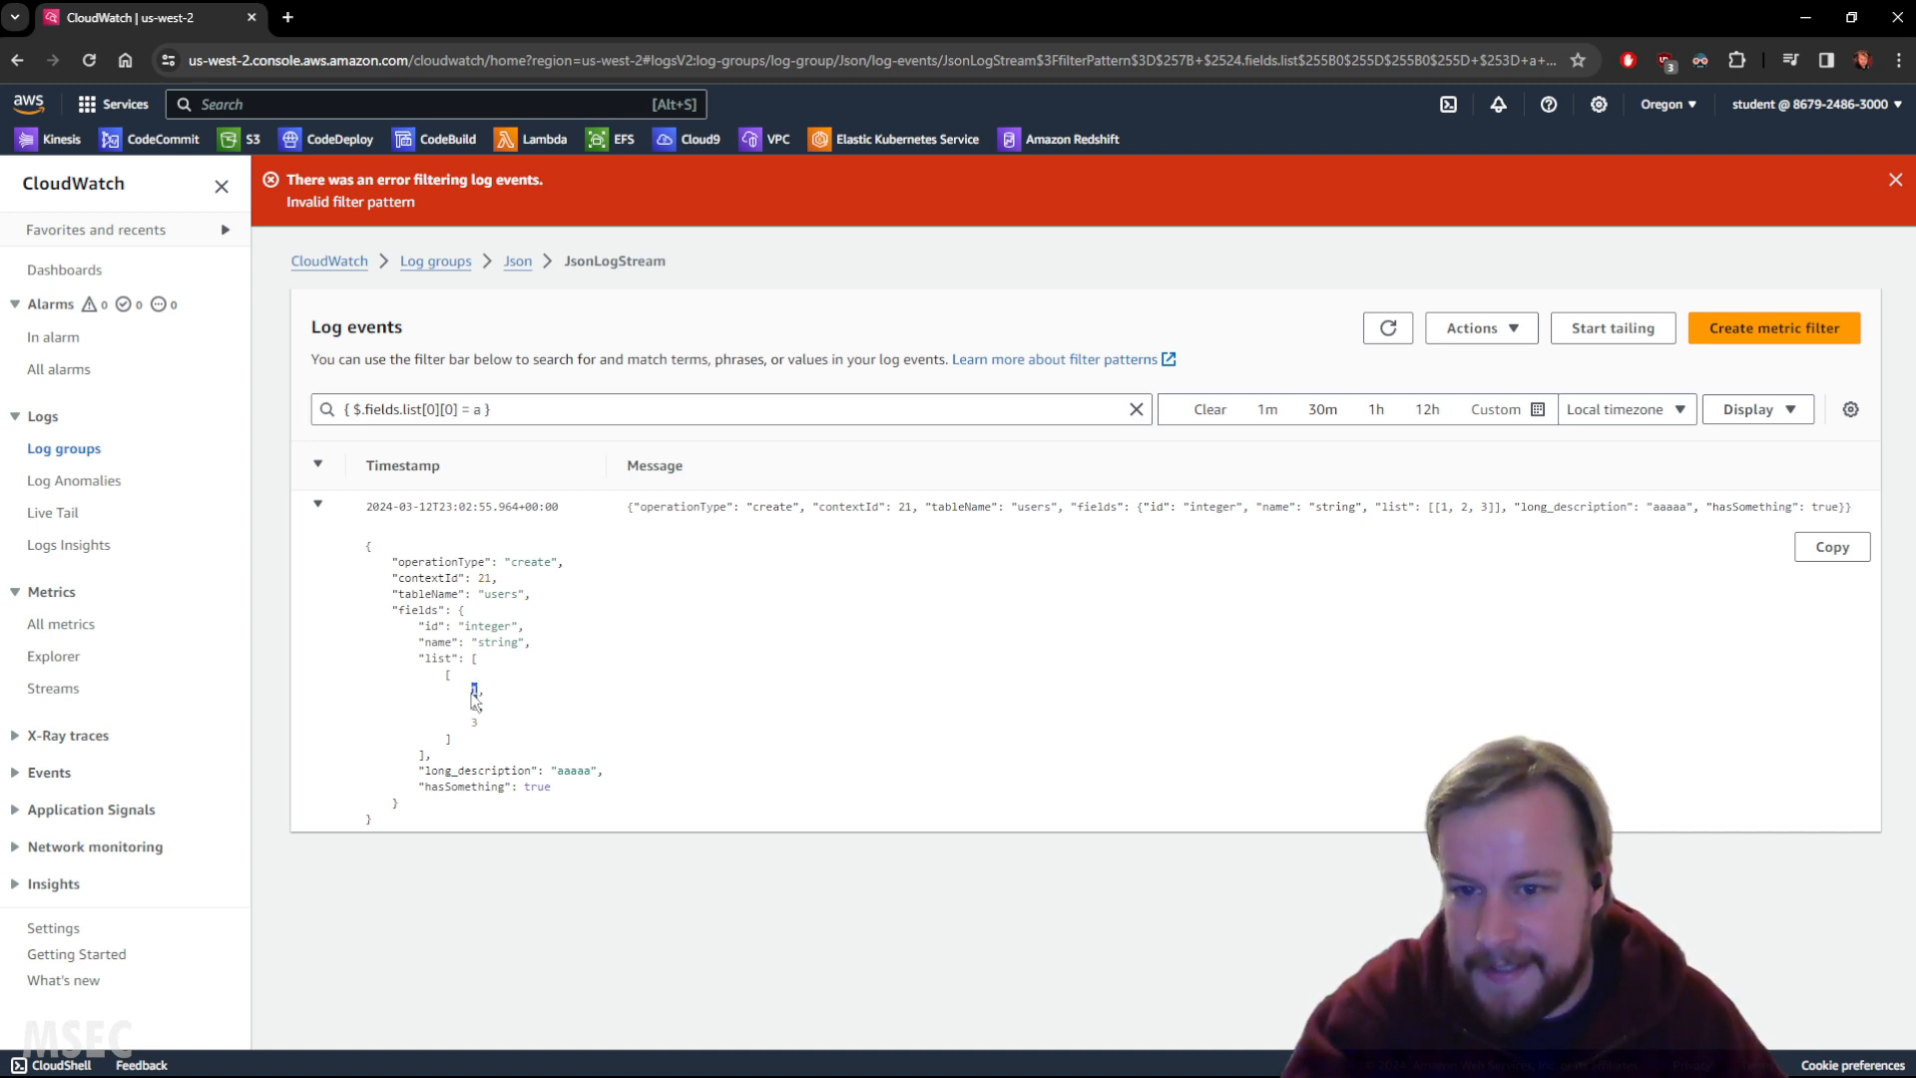
pyautogui.click(523, 412)
pyautogui.press('Return')
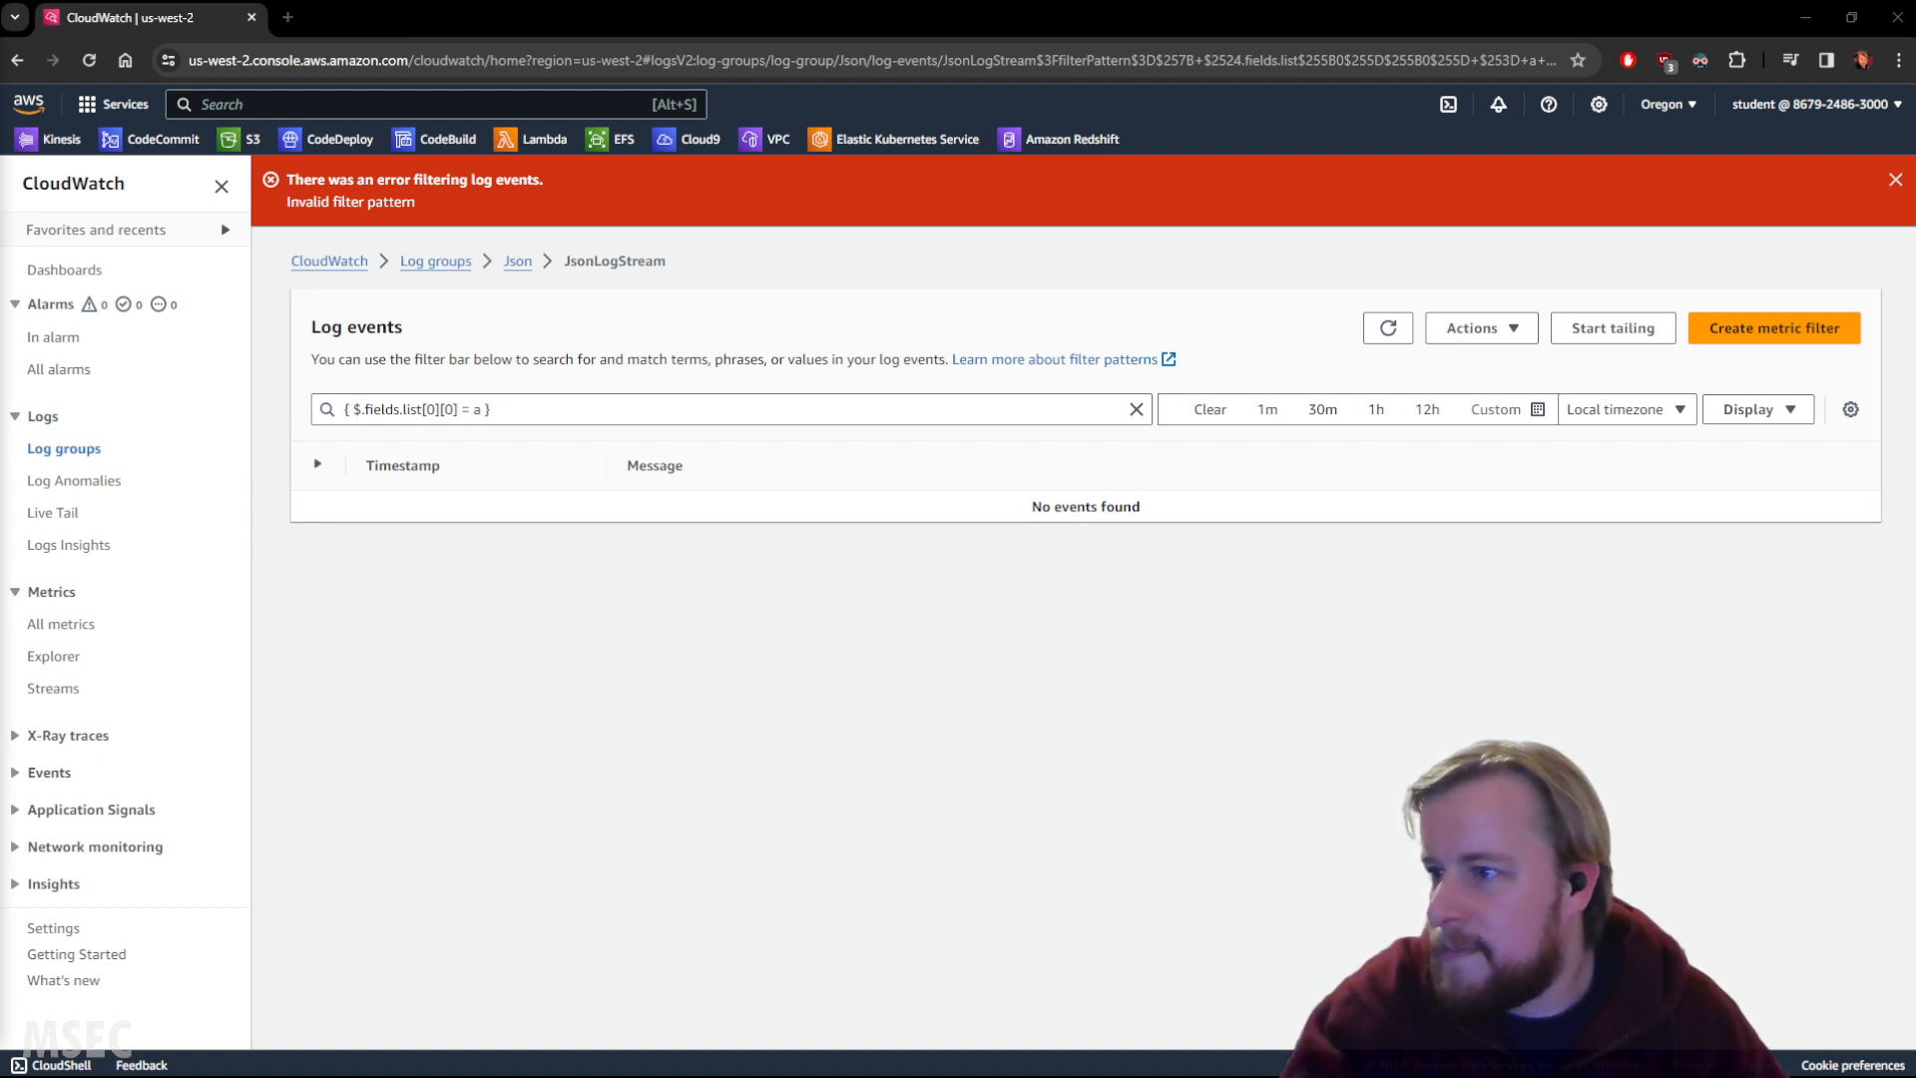
# Step: Filter with the boolean pattern { $.fields.hasSomething IS TRUE }, expand the first matching event and highlight its hasSomething line
pyautogui.moveTo(525, 411); pyautogui.dragTo(200, 403)
pyautogui.hotkey('ctrl', 'v')
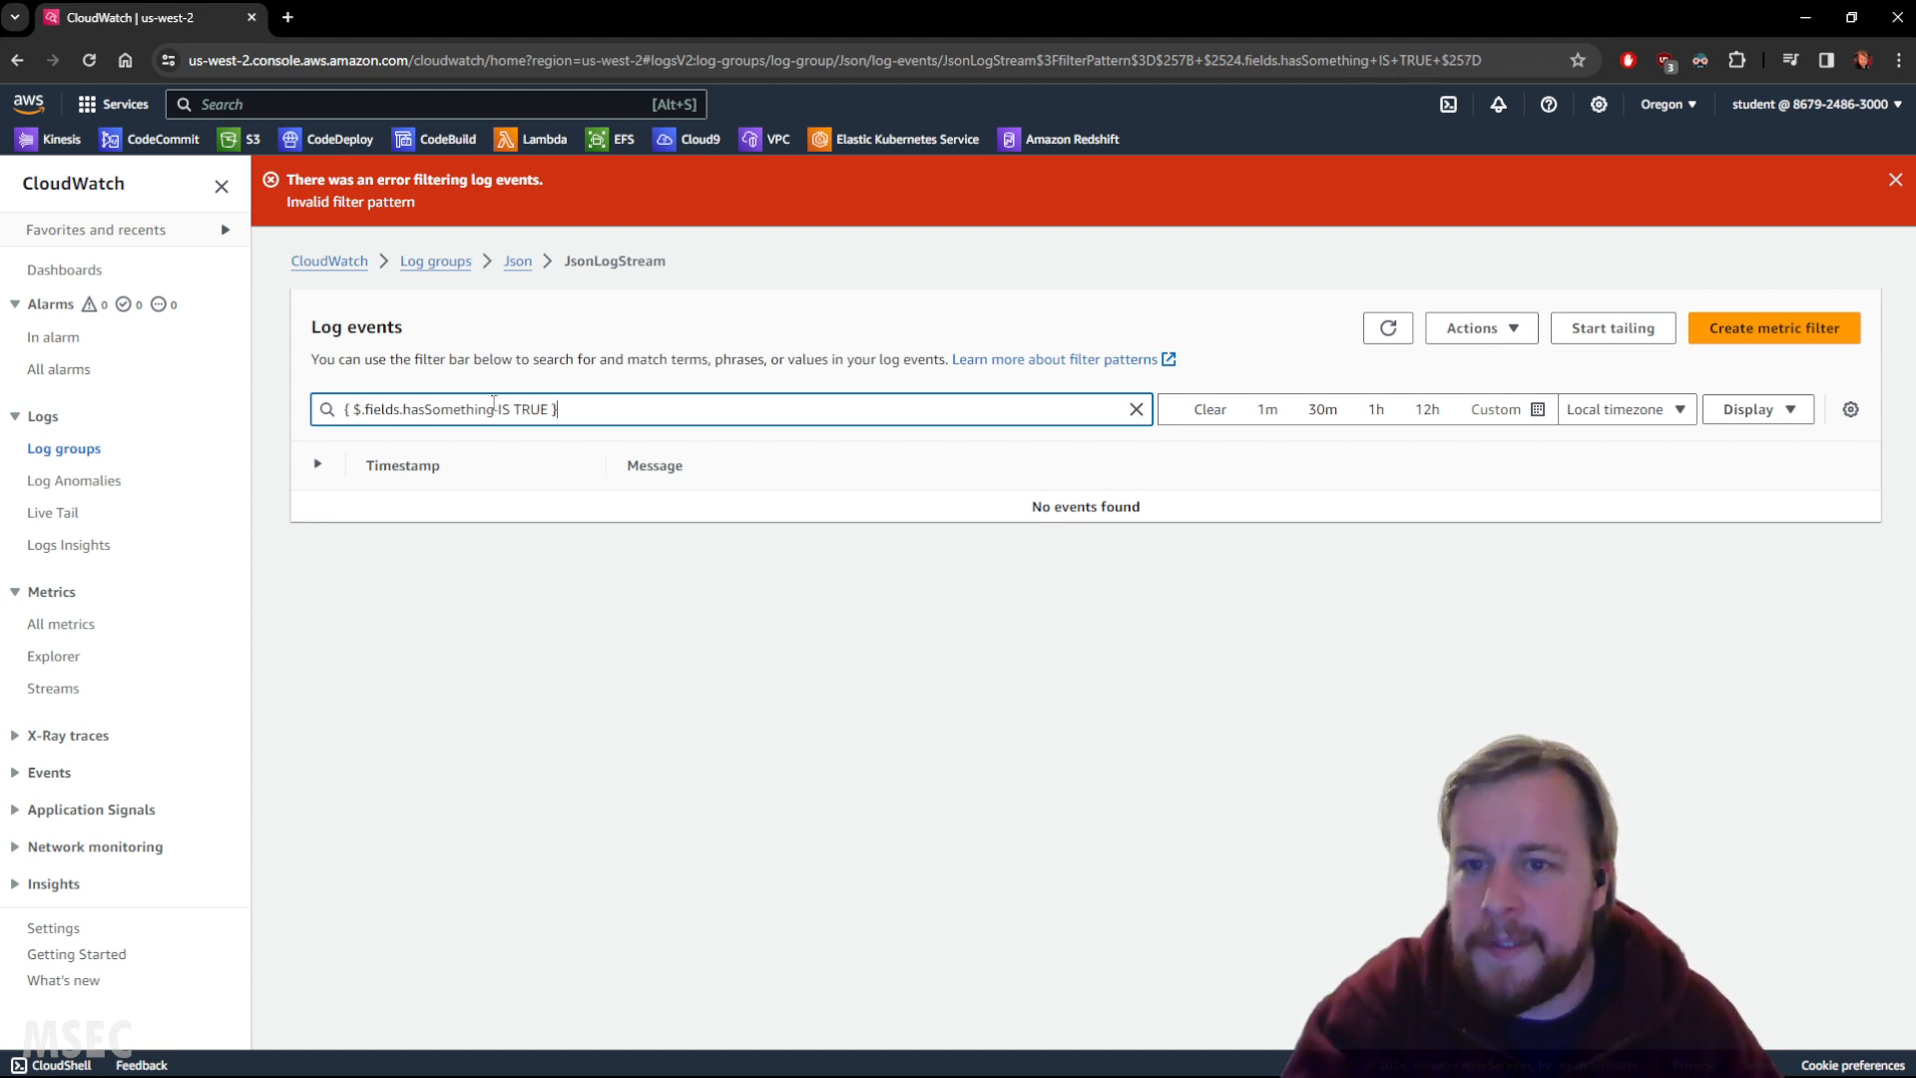
pyautogui.press('Return')
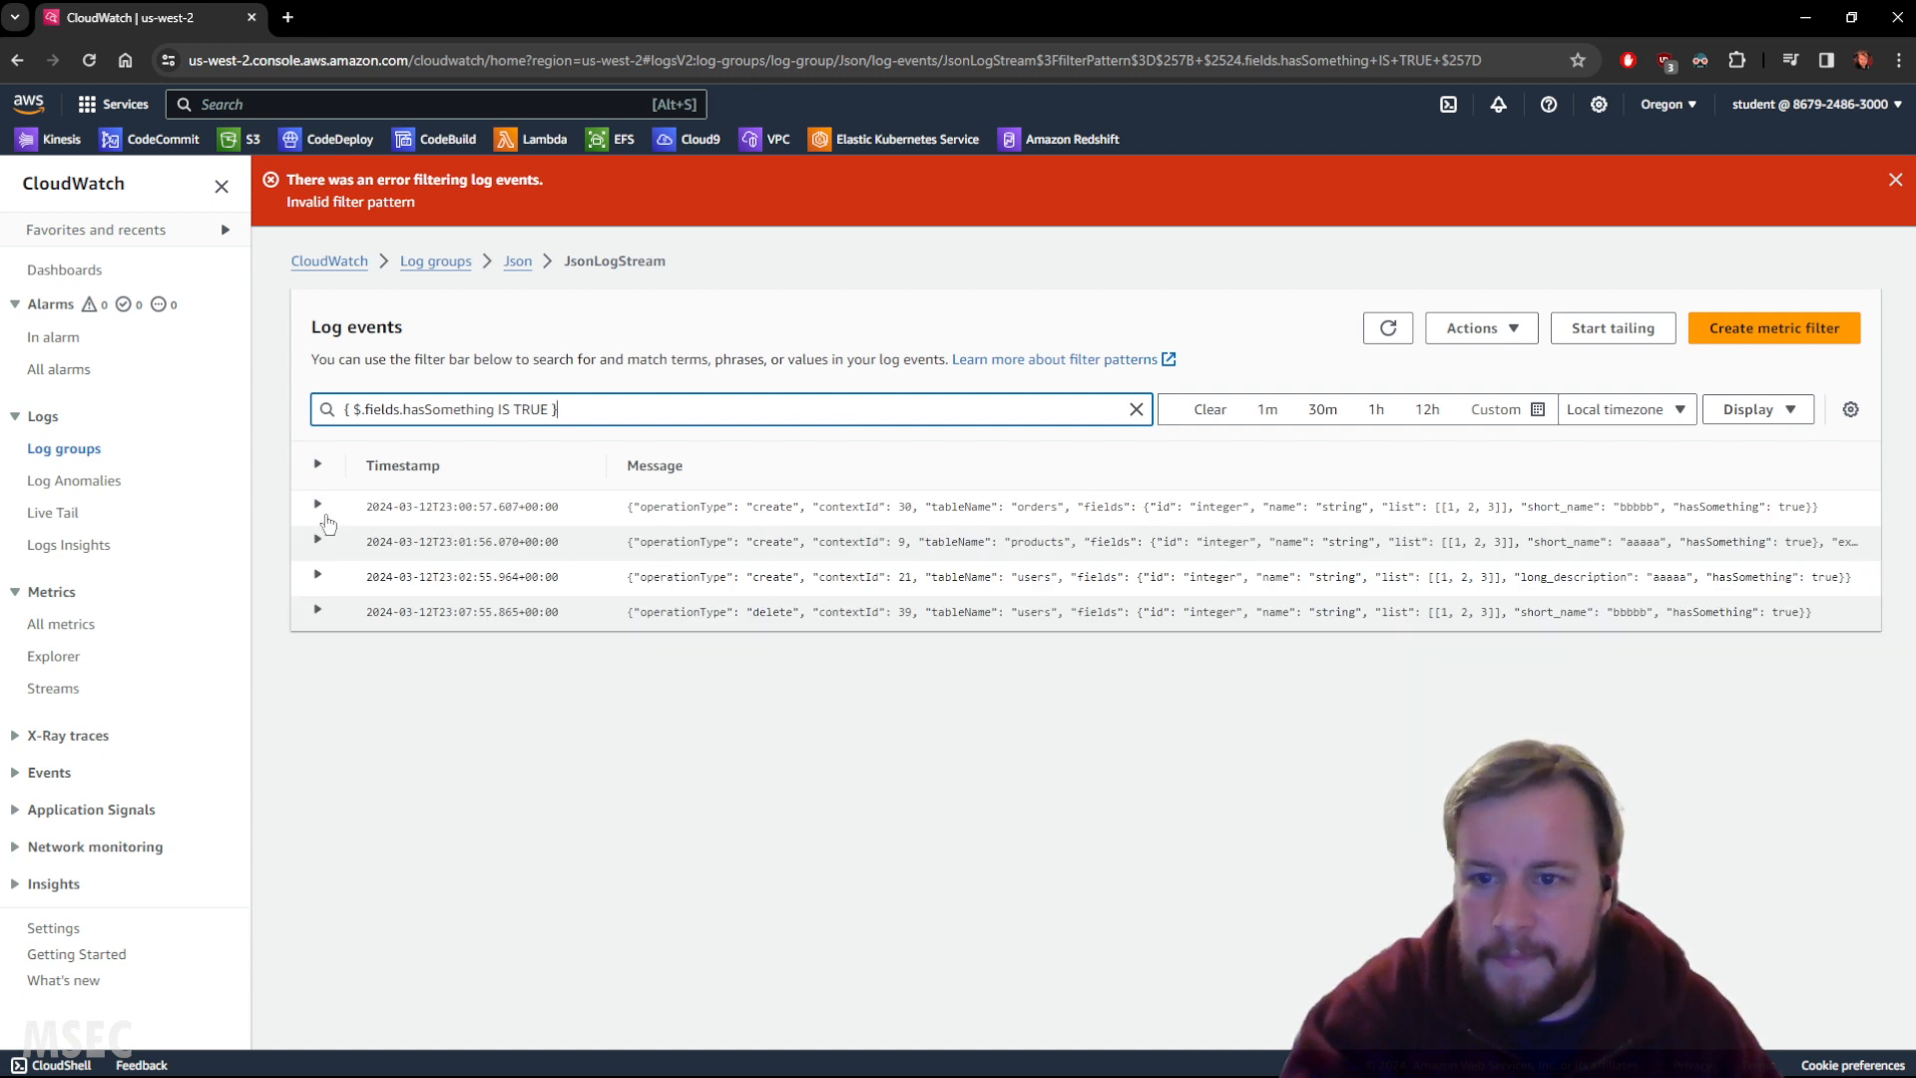
pyautogui.click(317, 504)
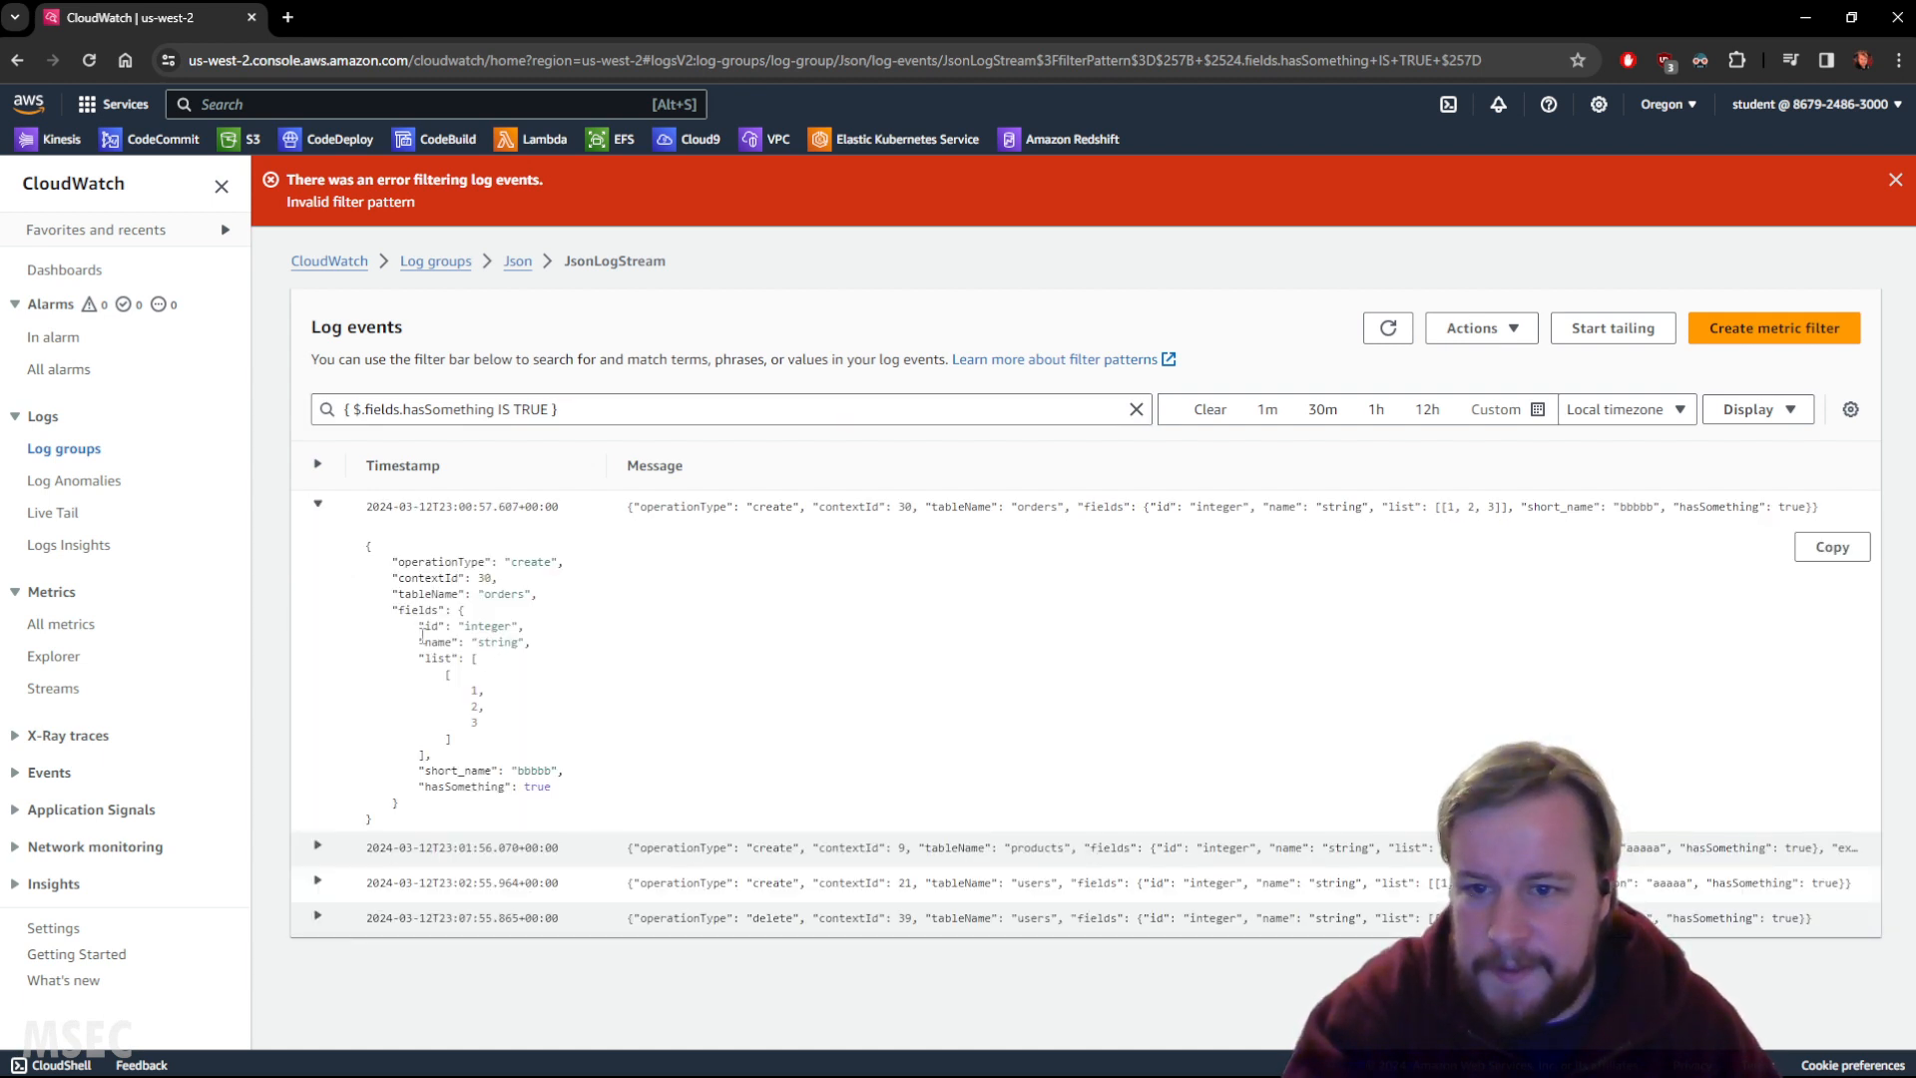
pyautogui.moveTo(419, 627); pyautogui.dragTo(549, 776)
pyautogui.doubleClick(489, 787)
pyautogui.click(542, 788)
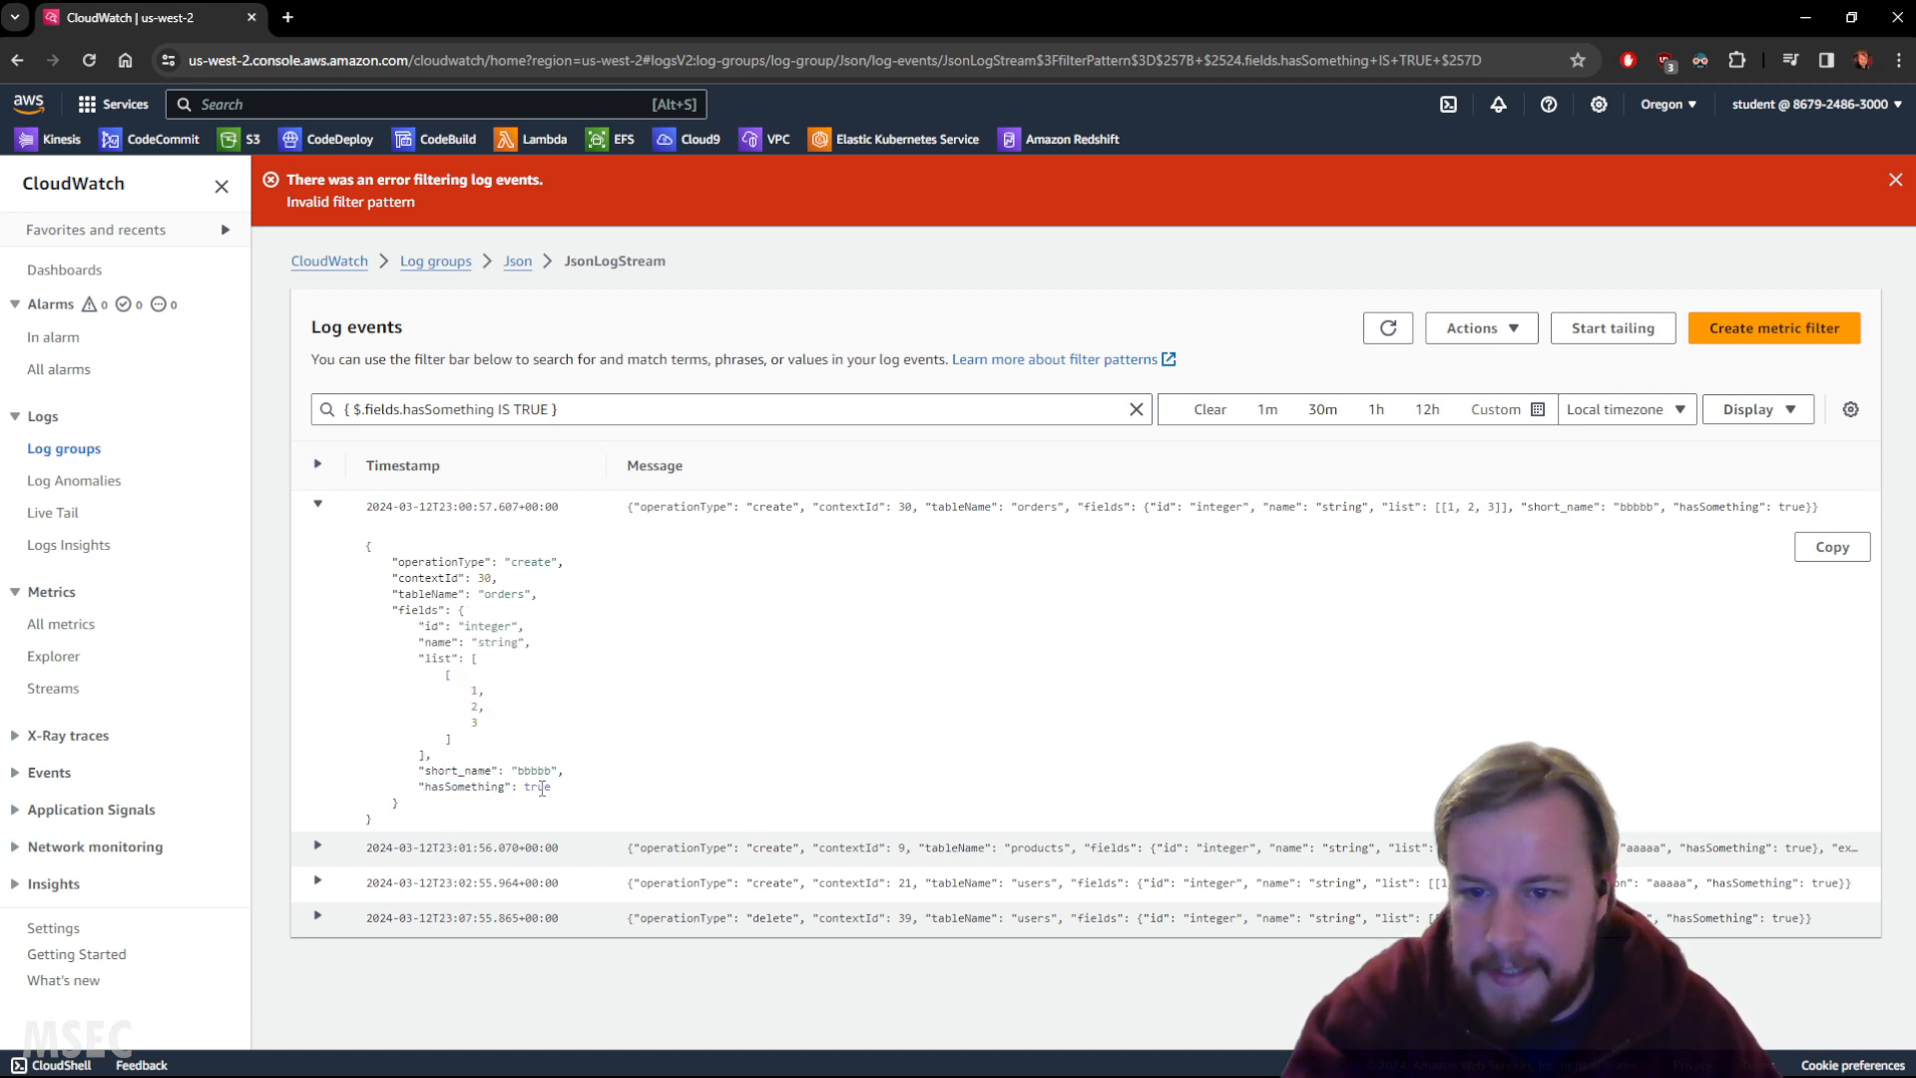
pyautogui.tripleClick(542, 788)
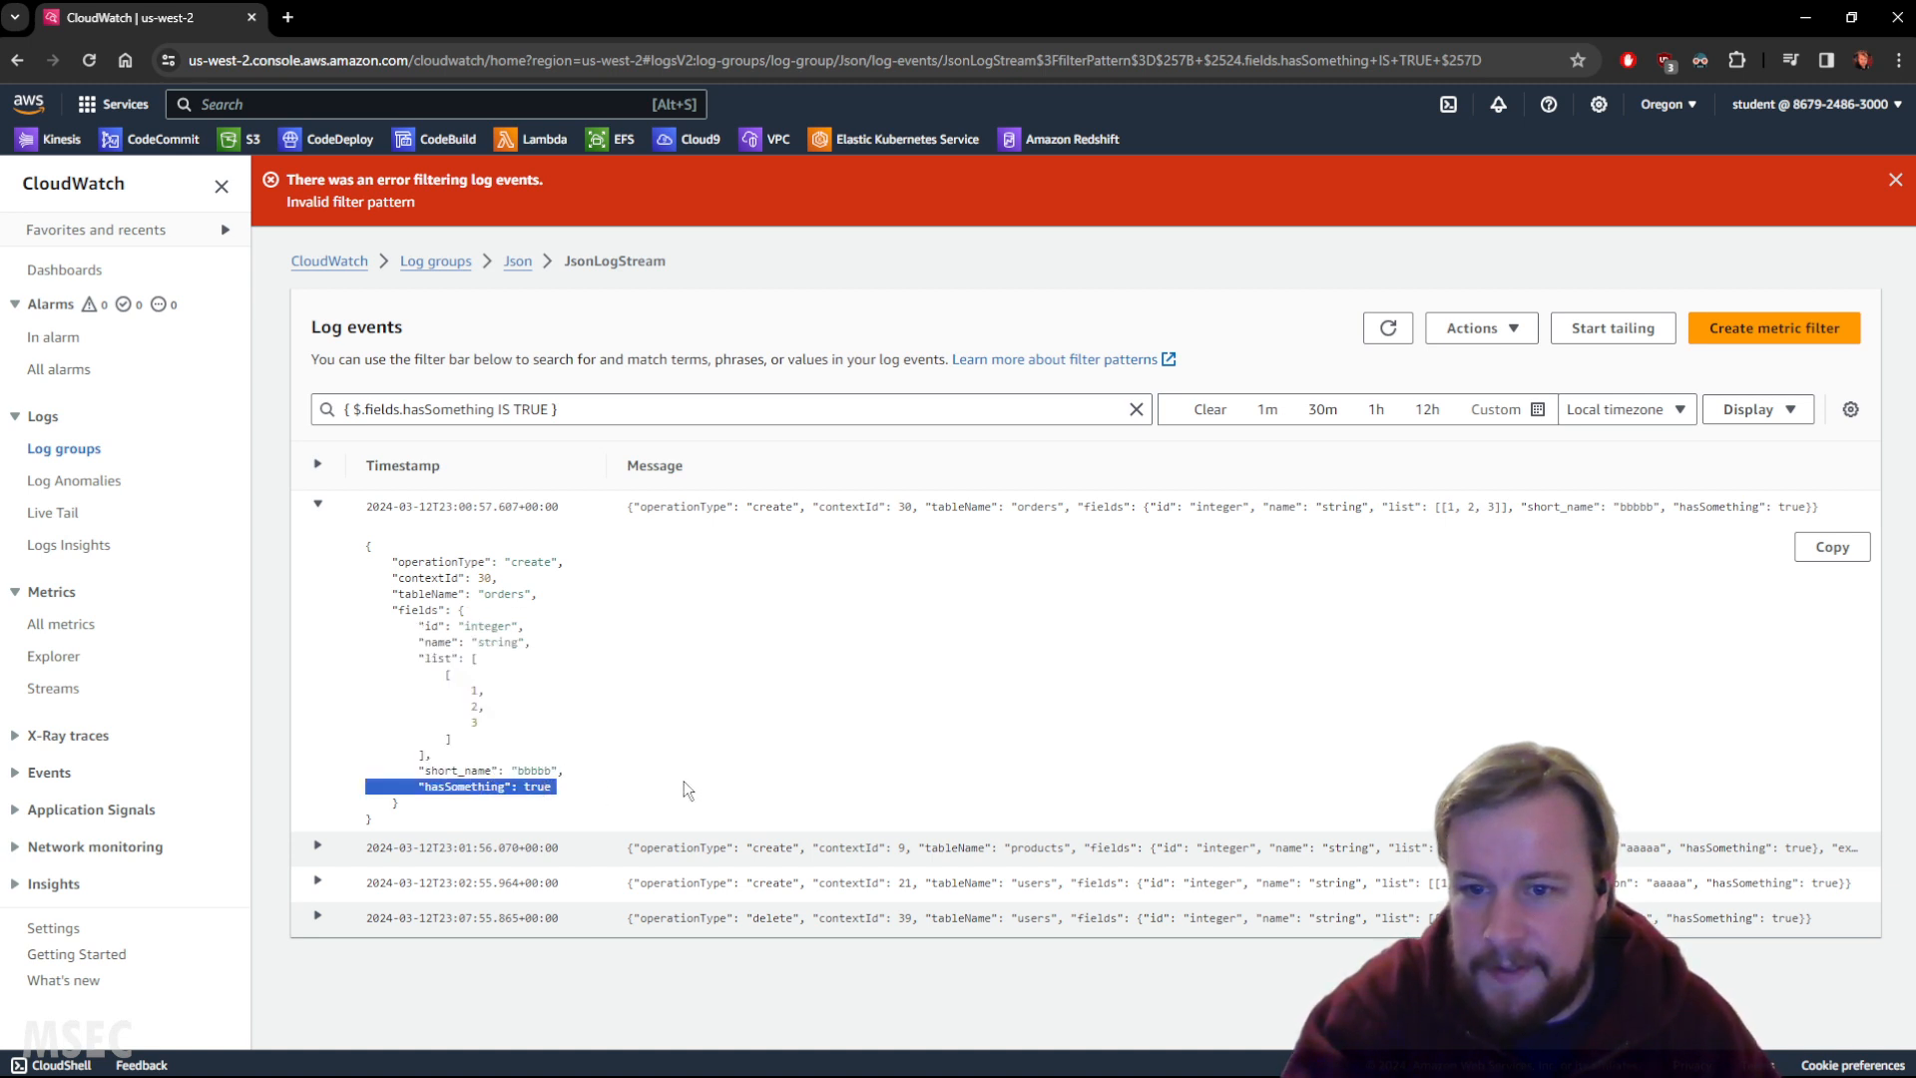
# Step: Change the filter pattern to { $.fields.hasSomething IS FALSE }, apply it and expand the first matching event
pyautogui.click(512, 409)
pyautogui.doubleClick(516, 409)
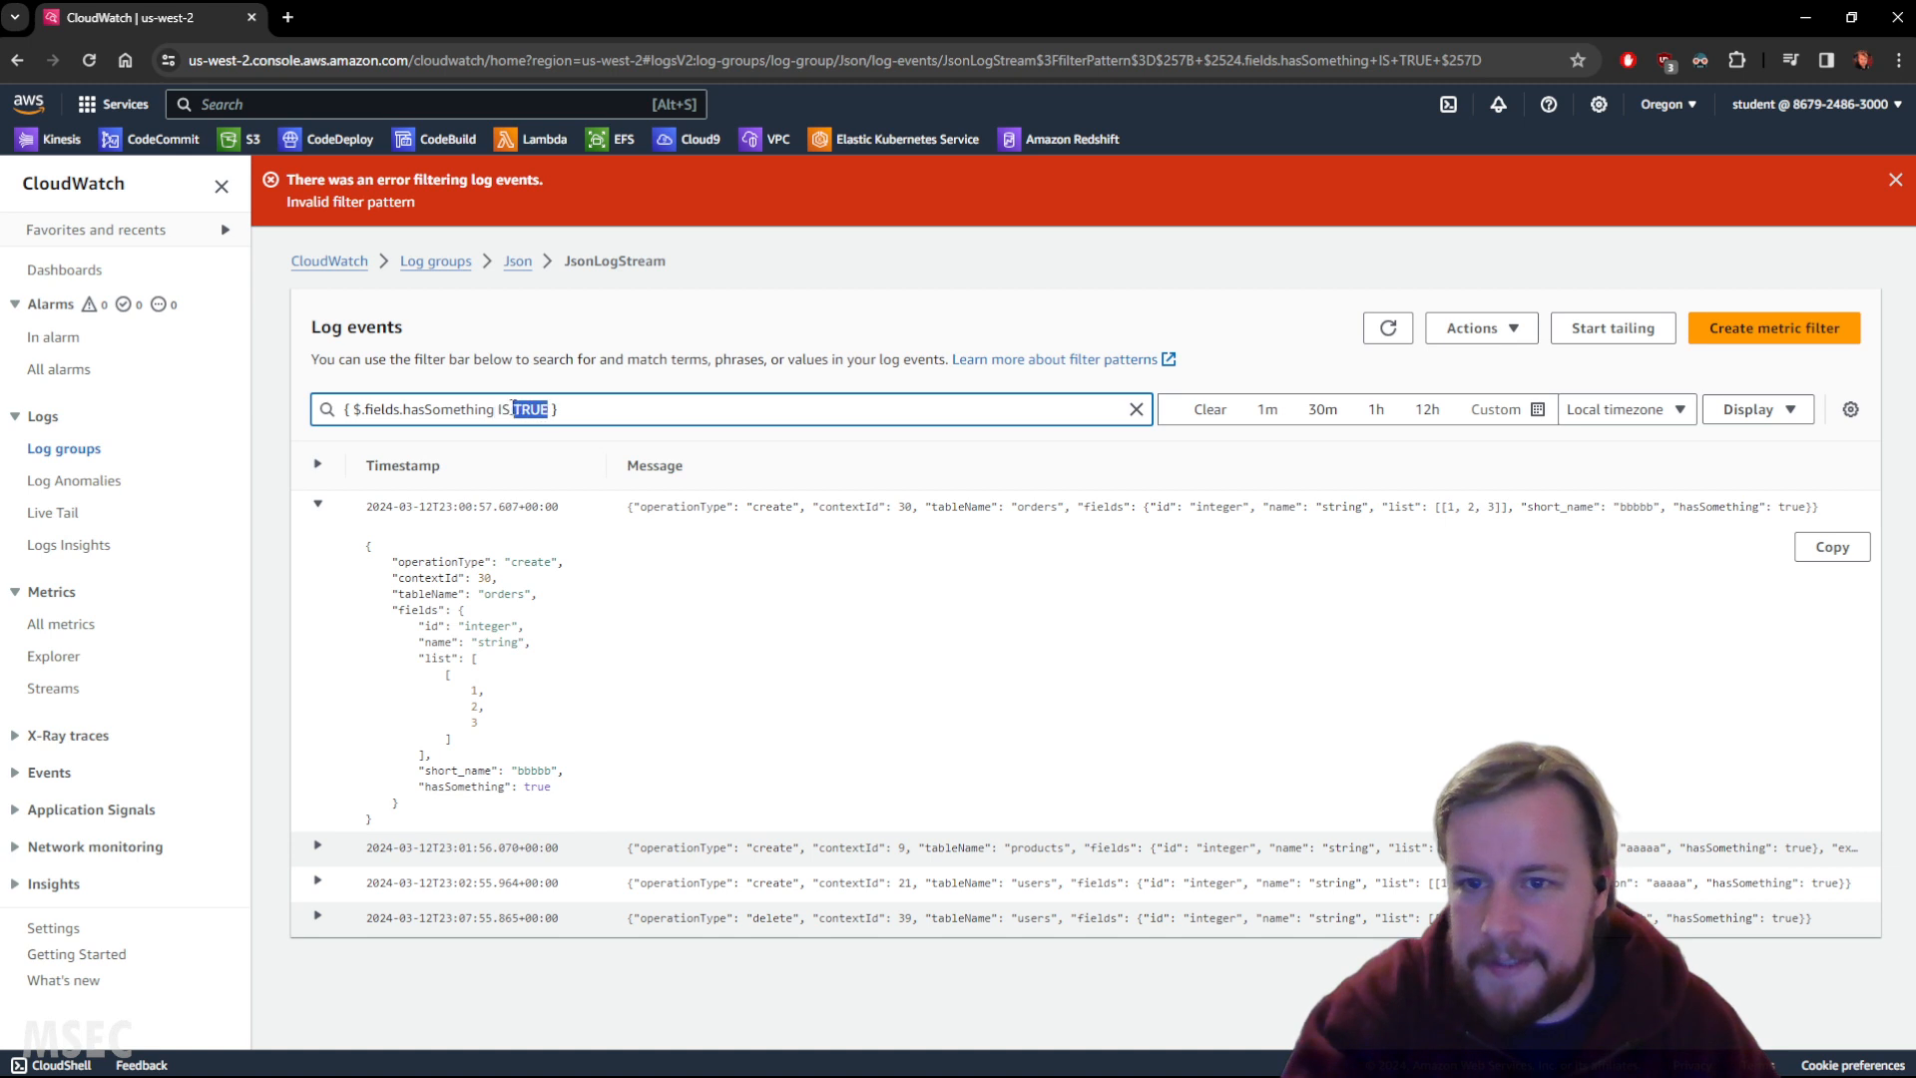
pyautogui.moveTo(512, 409); pyautogui.dragTo(498, 409)
pyautogui.hotkey('alt', 'Tab')
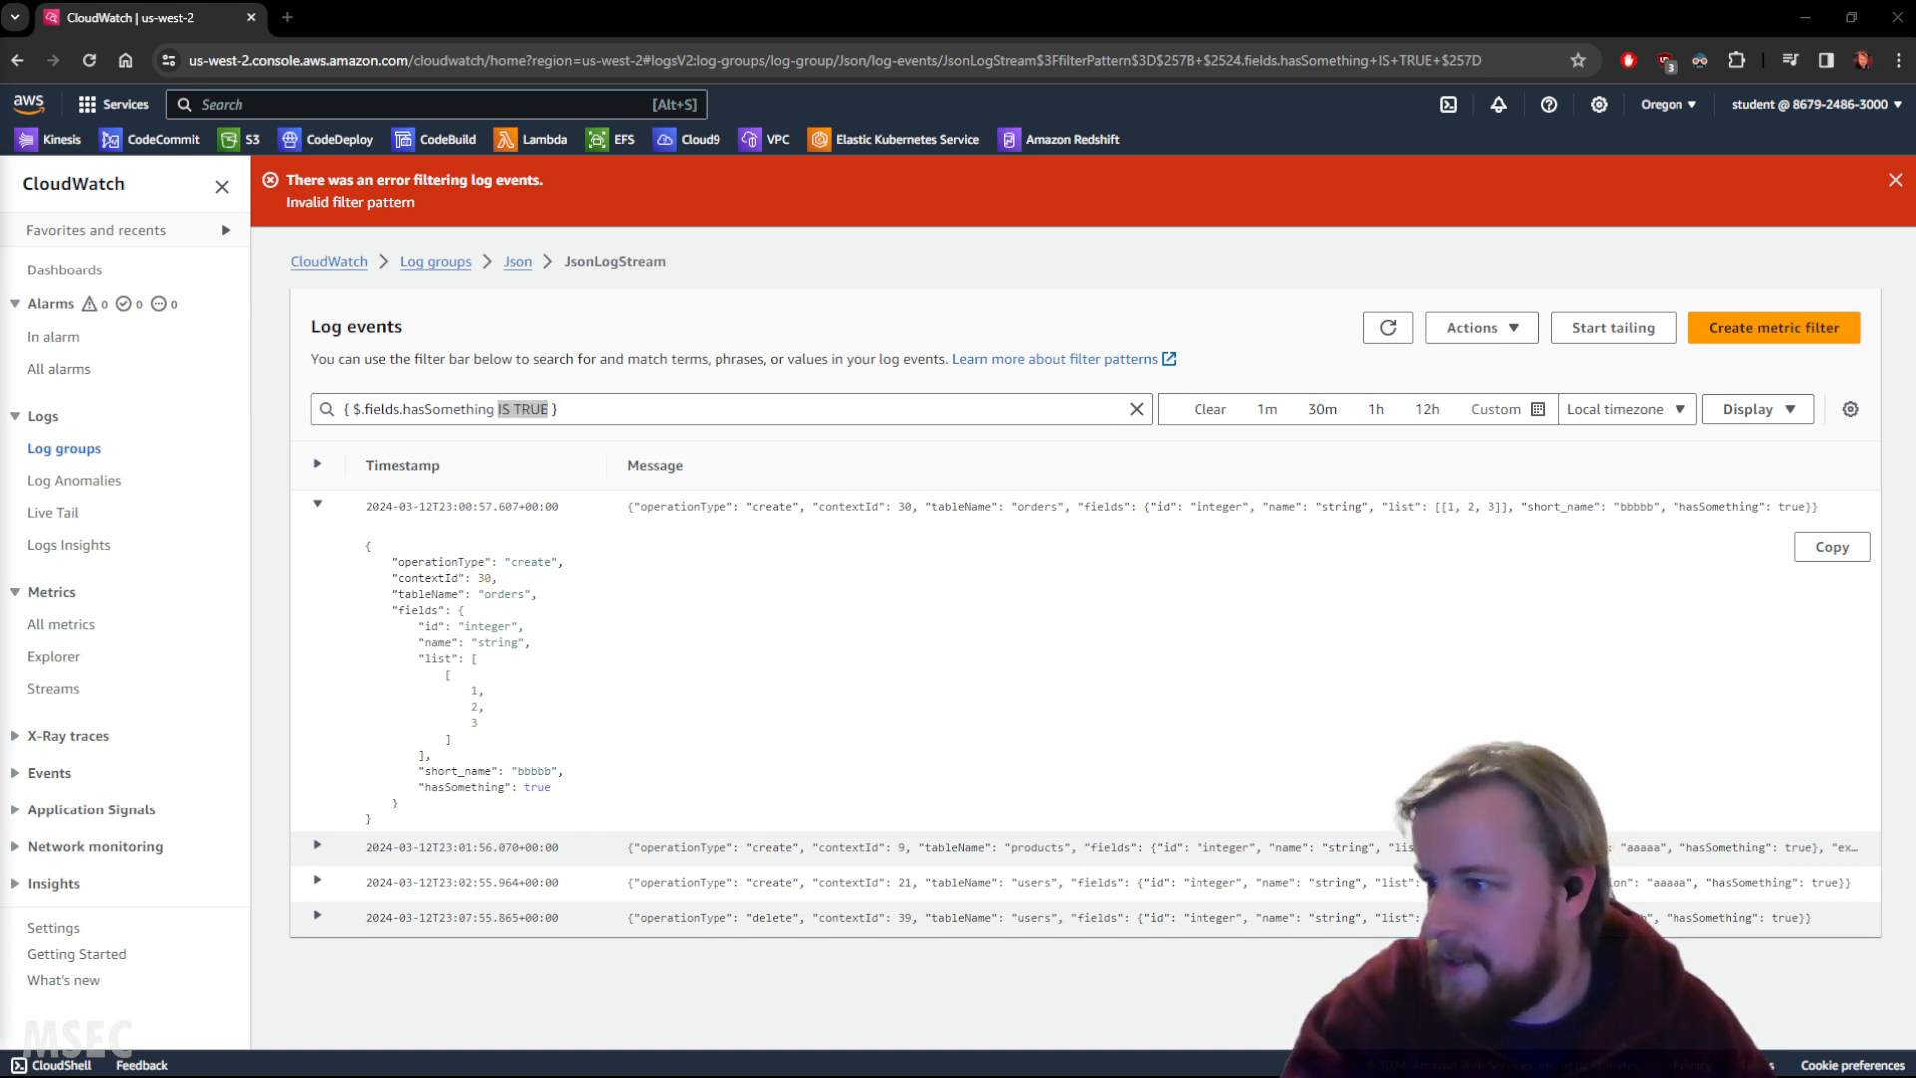
pyautogui.hotkey('alt', 'Tab')
pyautogui.write('IS FASLS')
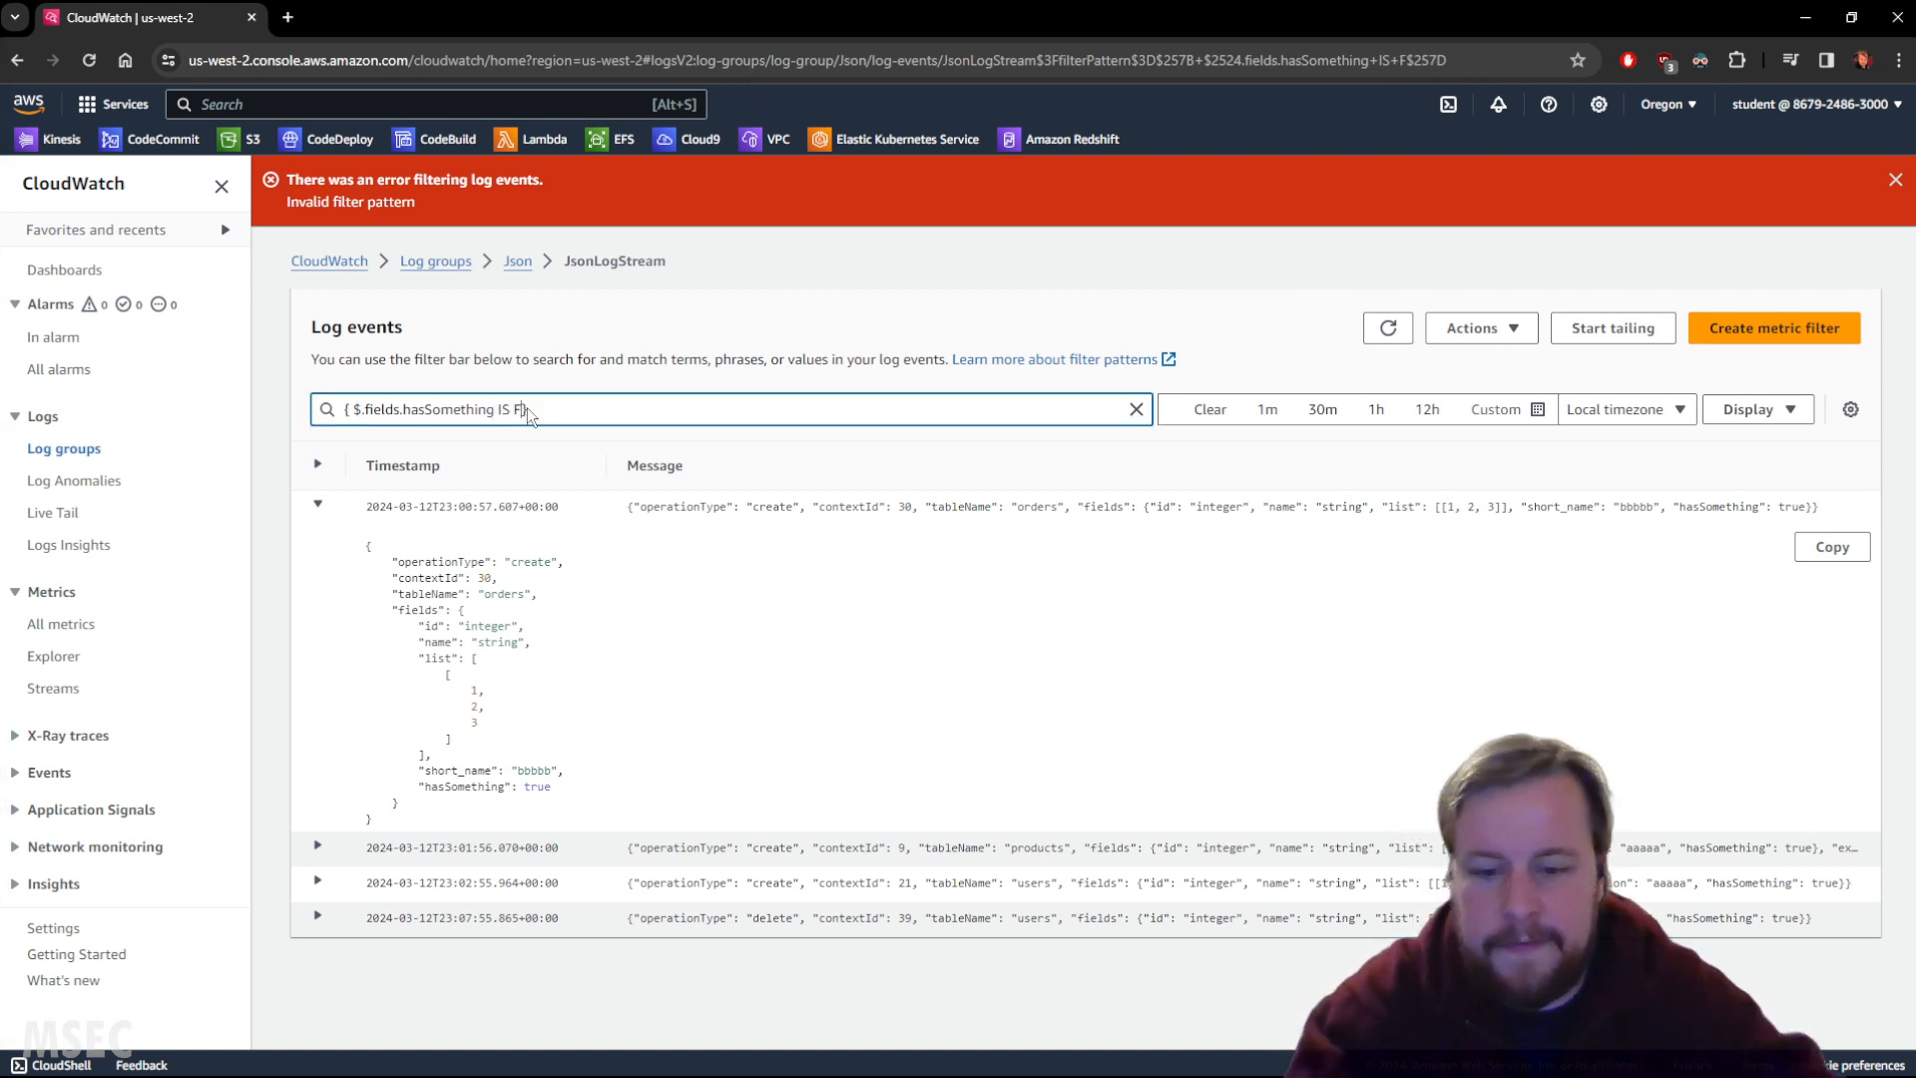
pyautogui.write('E')
pyautogui.press('BackSpace')
pyautogui.press('BackSpace')
pyautogui.press('BackSpace')
pyautogui.press('BackSpace')
pyautogui.write('LASE')
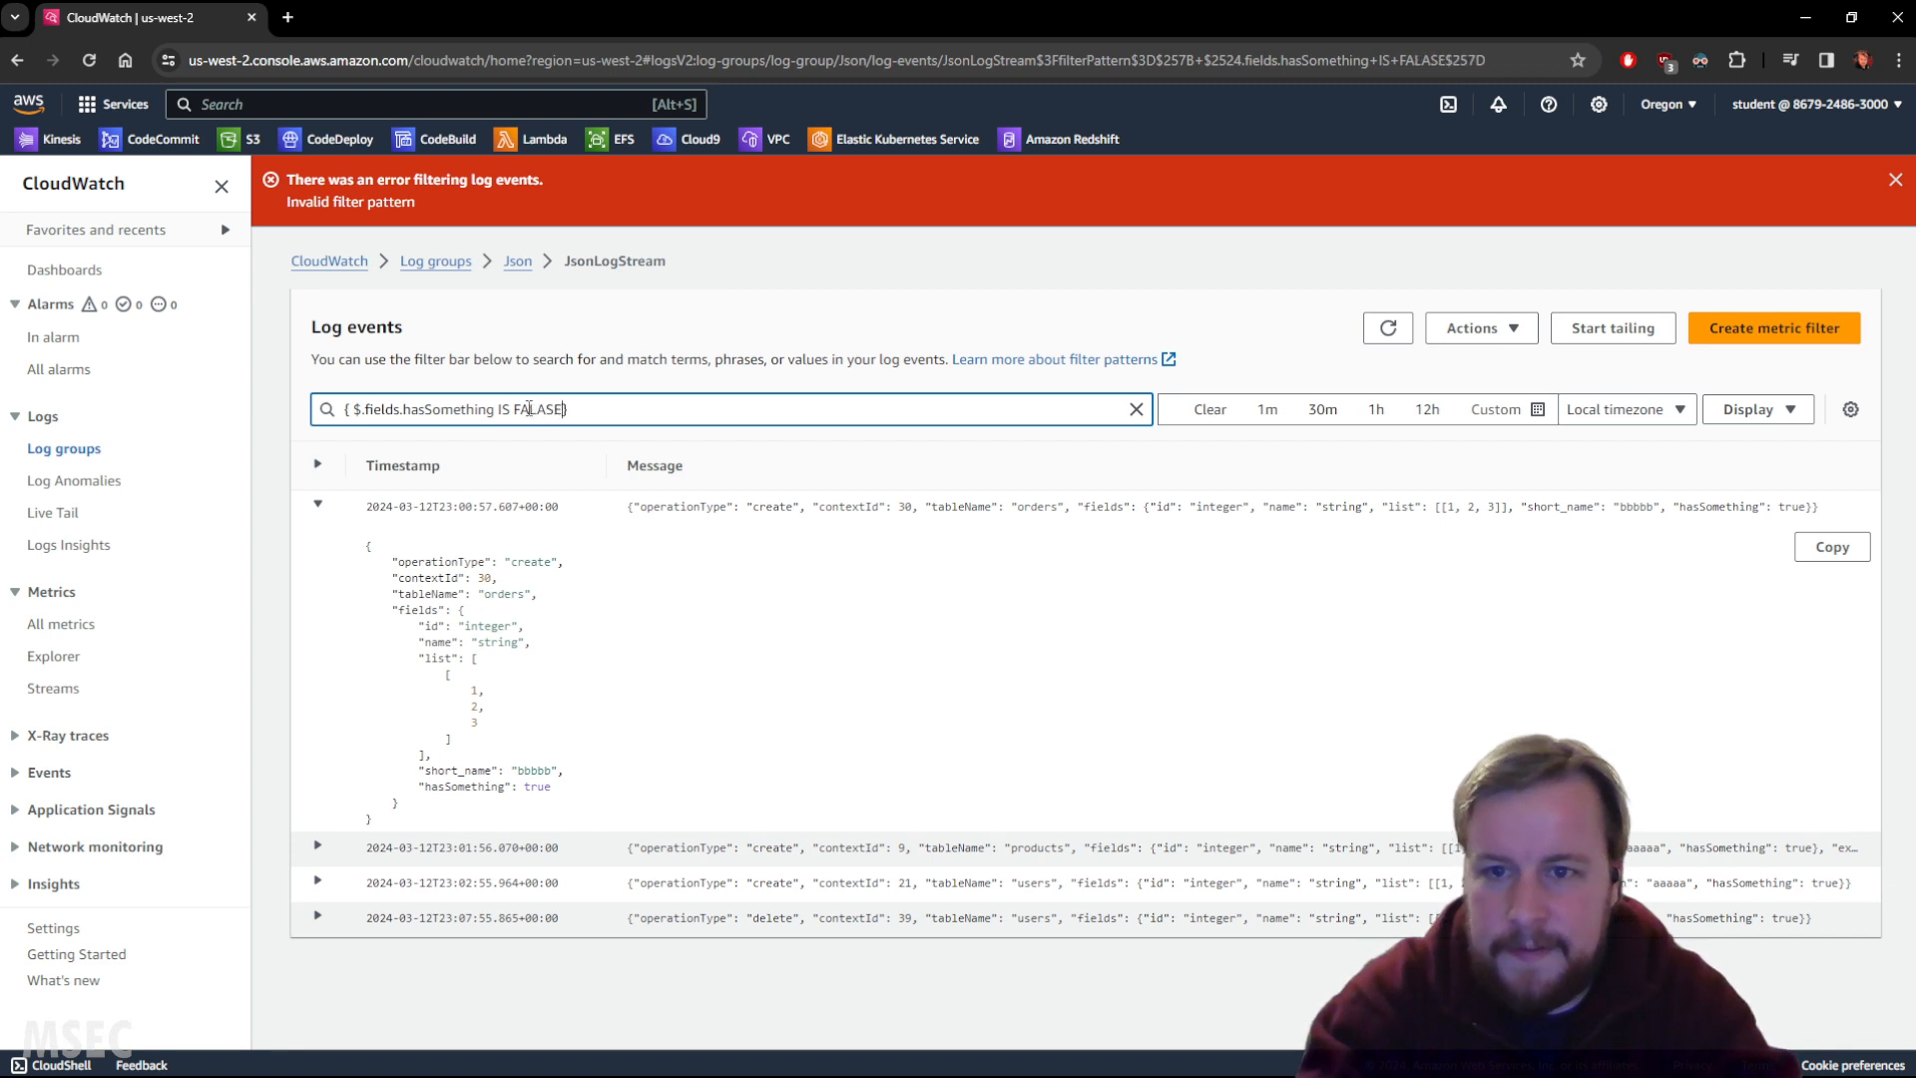
pyautogui.press('BackSpace')
pyautogui.press('BackSpace')
pyautogui.press('BackSpace')
pyautogui.write('SE')
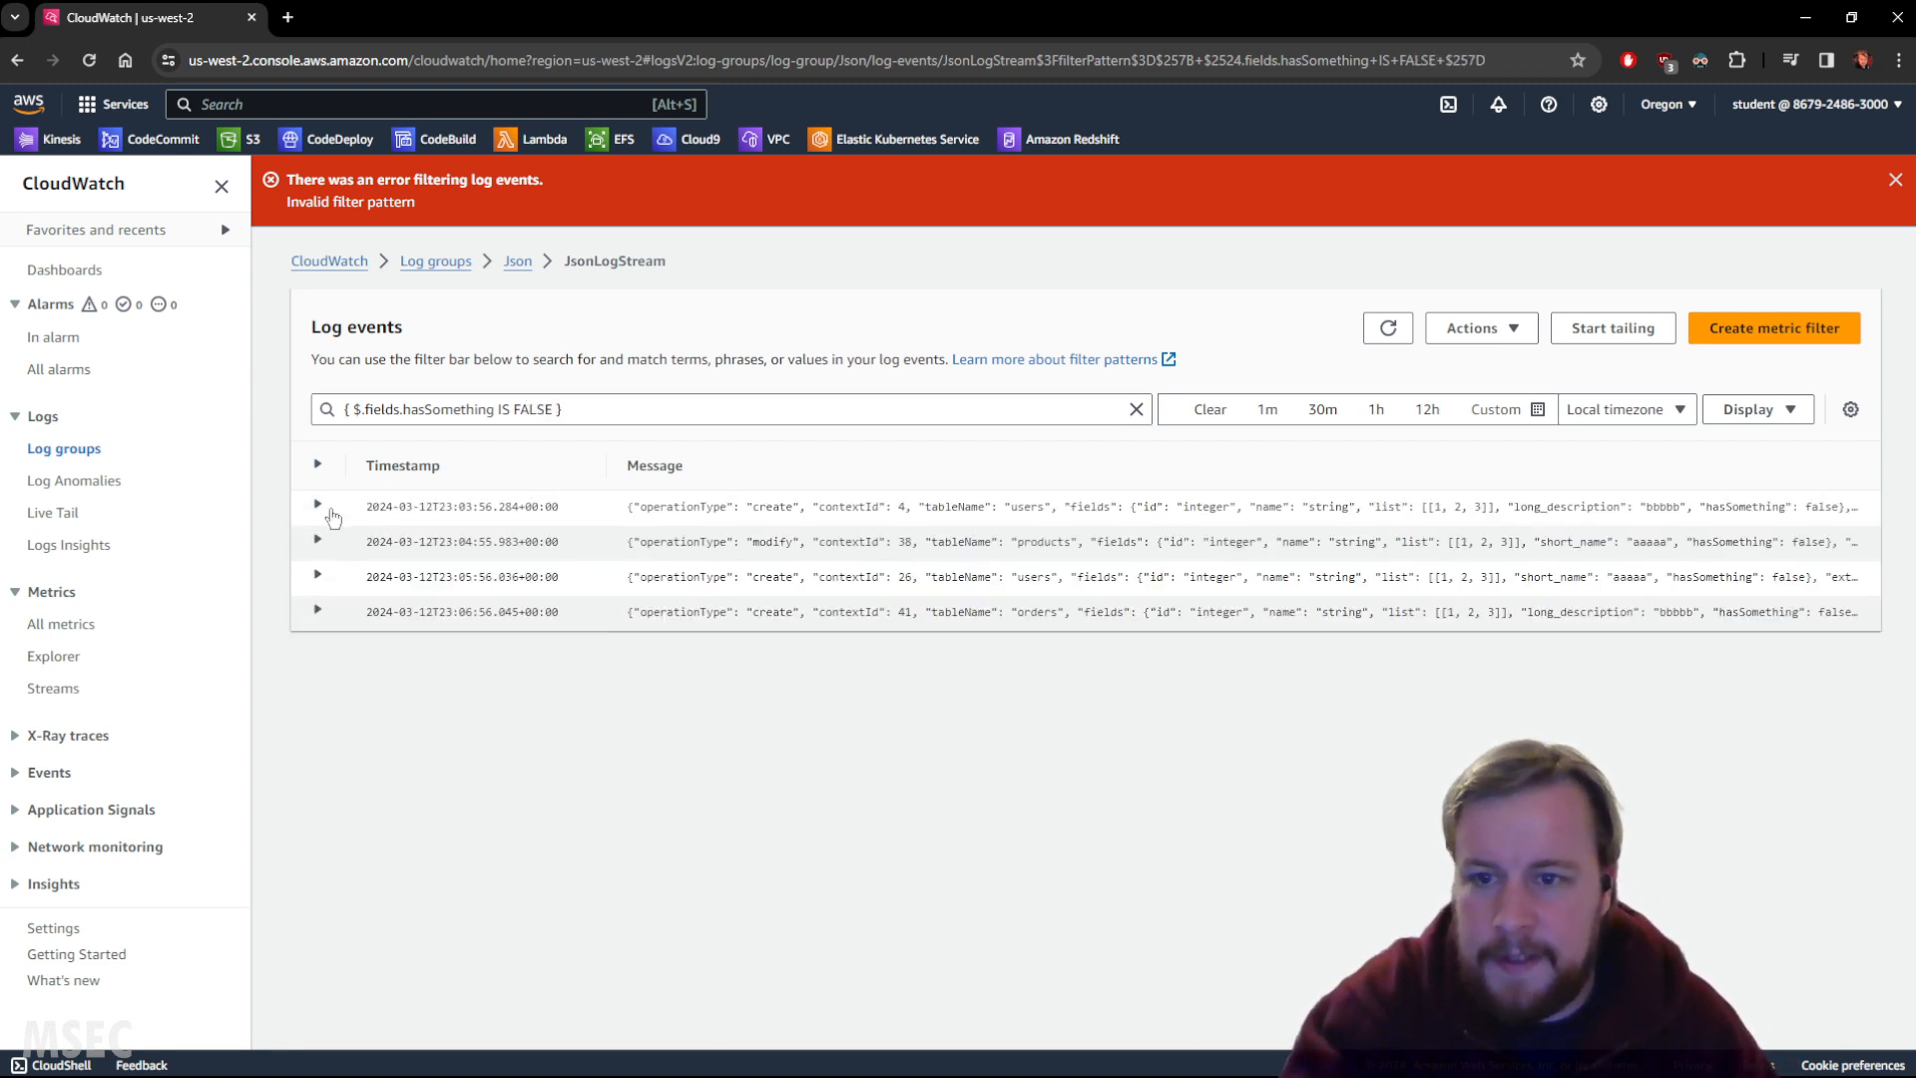
pyautogui.click(318, 505)
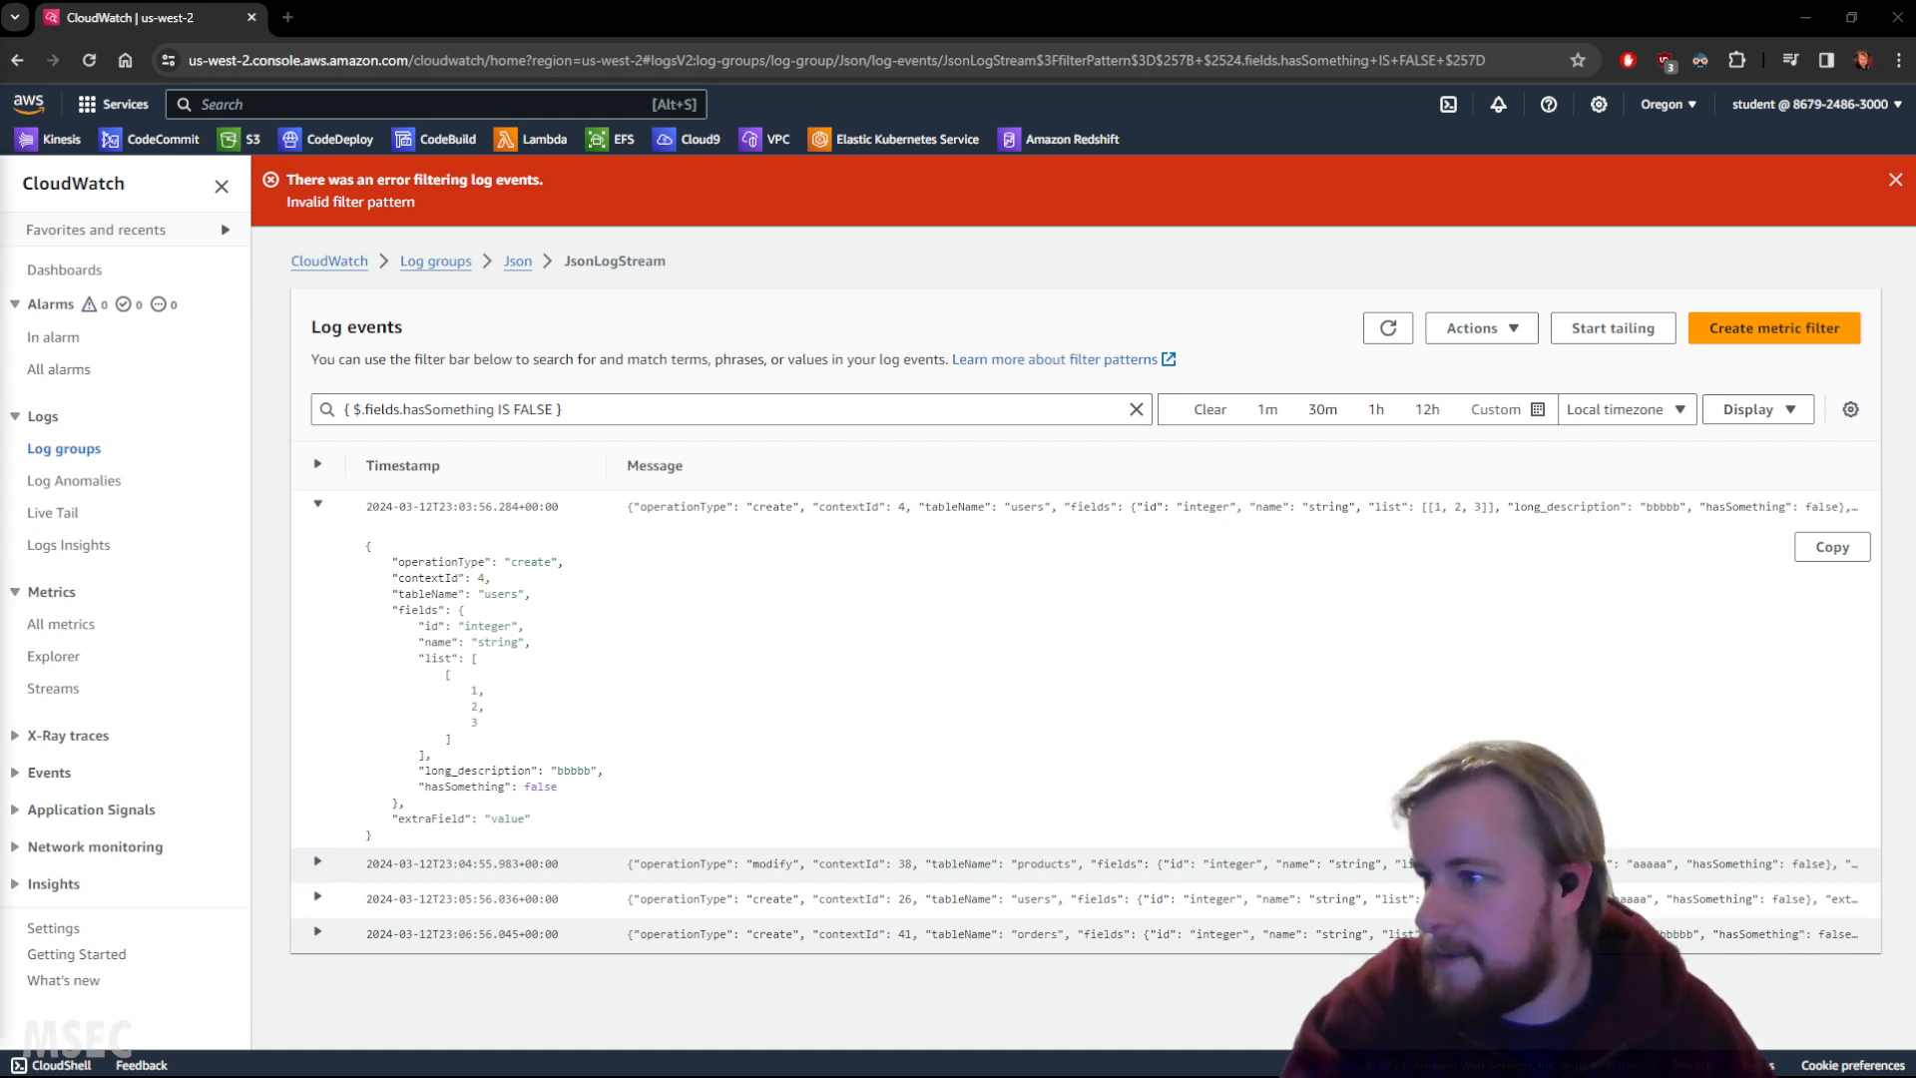
# Step: Try the negated pattern { $.fields.hasSomething IS NOT FALSE } and remove the NOT again
pyautogui.click(510, 411)
pyautogui.write('NOT')
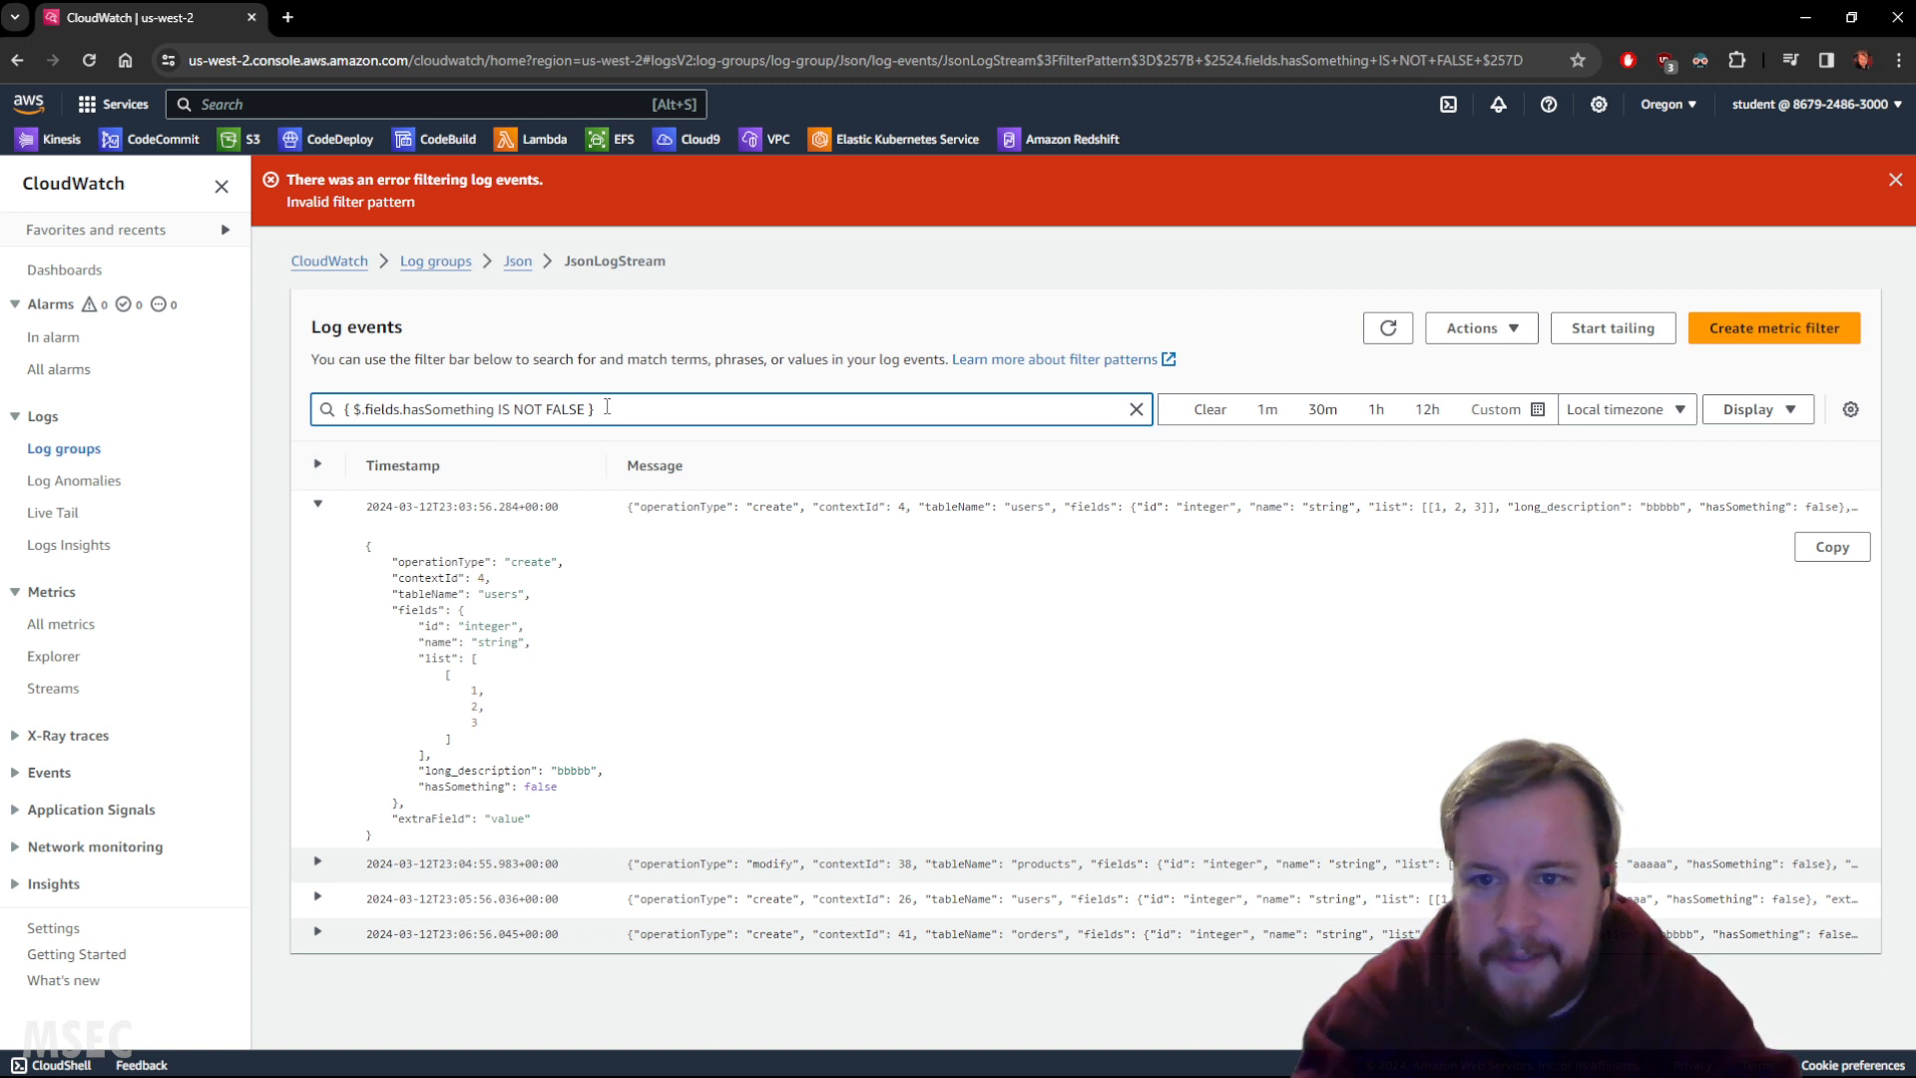
pyautogui.doubleClick(537, 410)
pyautogui.press('BackSpace')
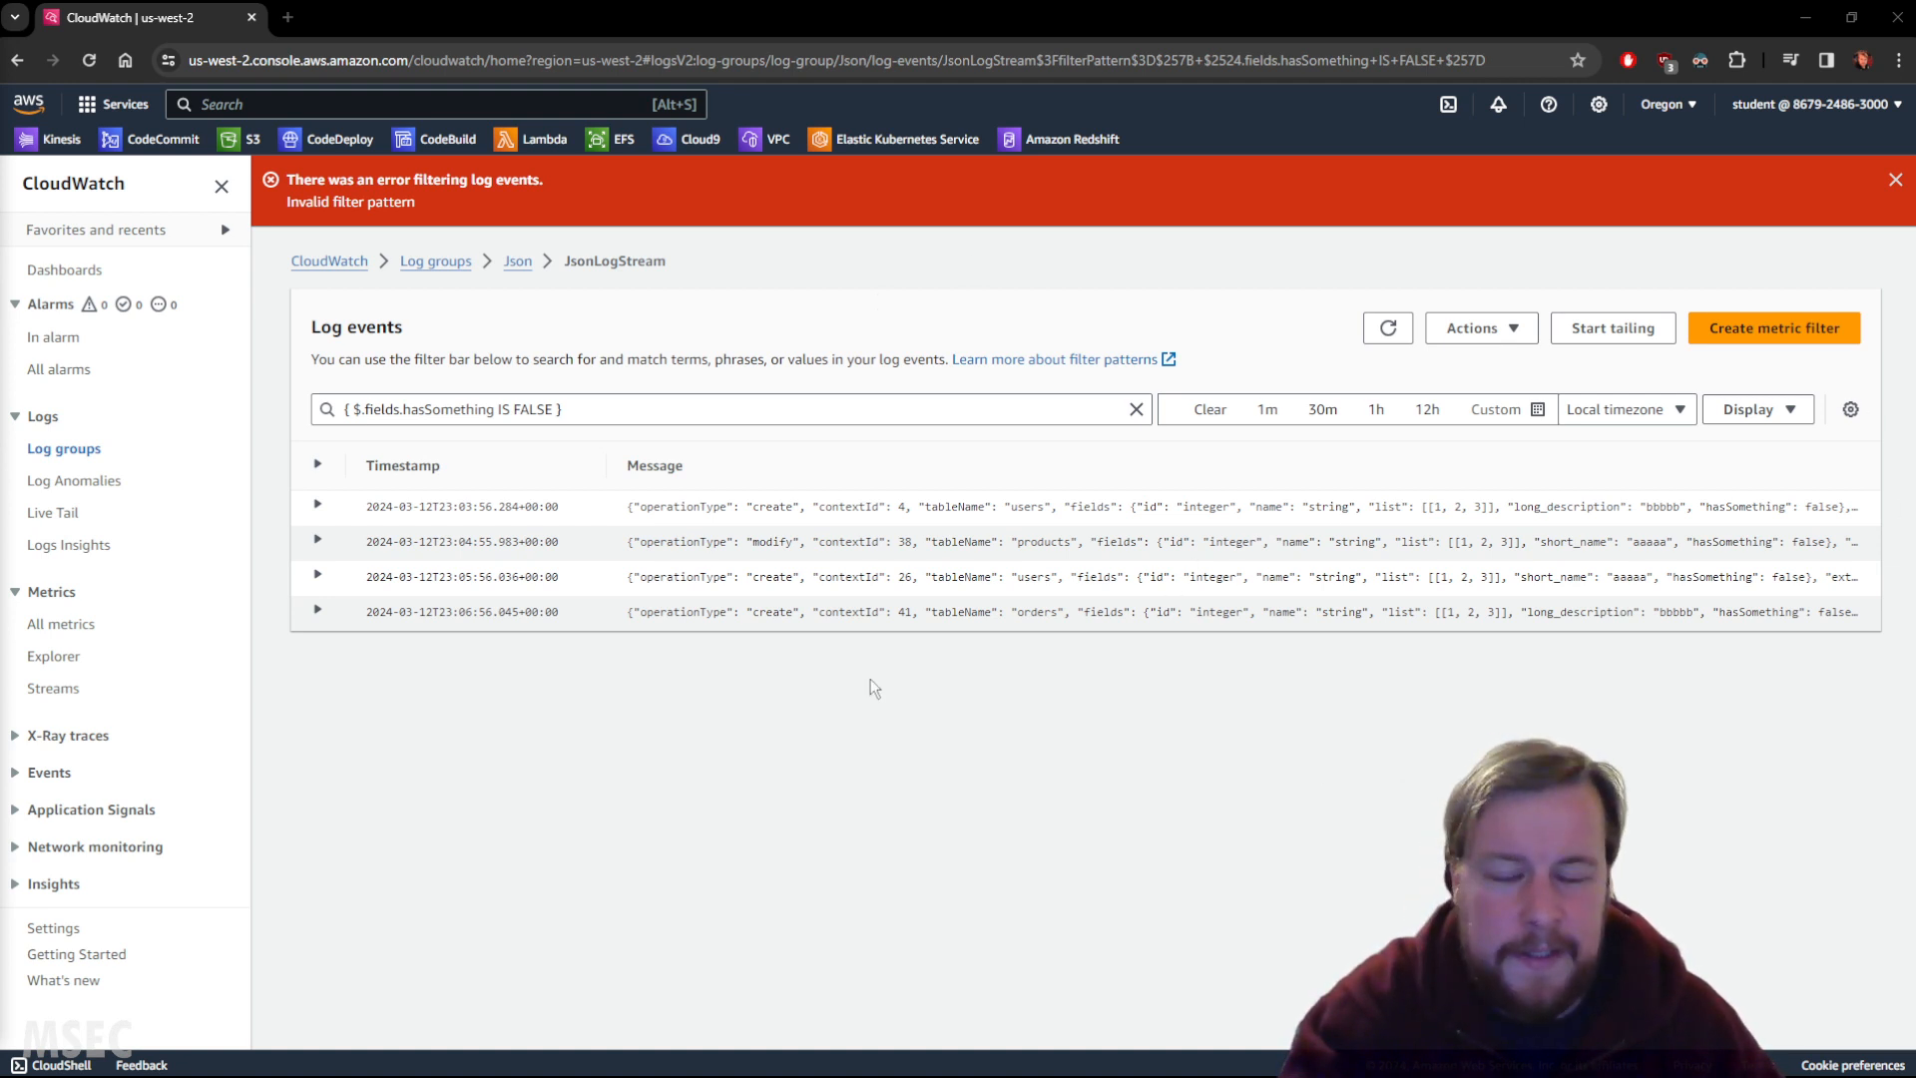
# Step: Dismiss the error banner and start a metric filter from the current pattern, named lab, in a new metric namespace lab
pyautogui.click(1895, 180)
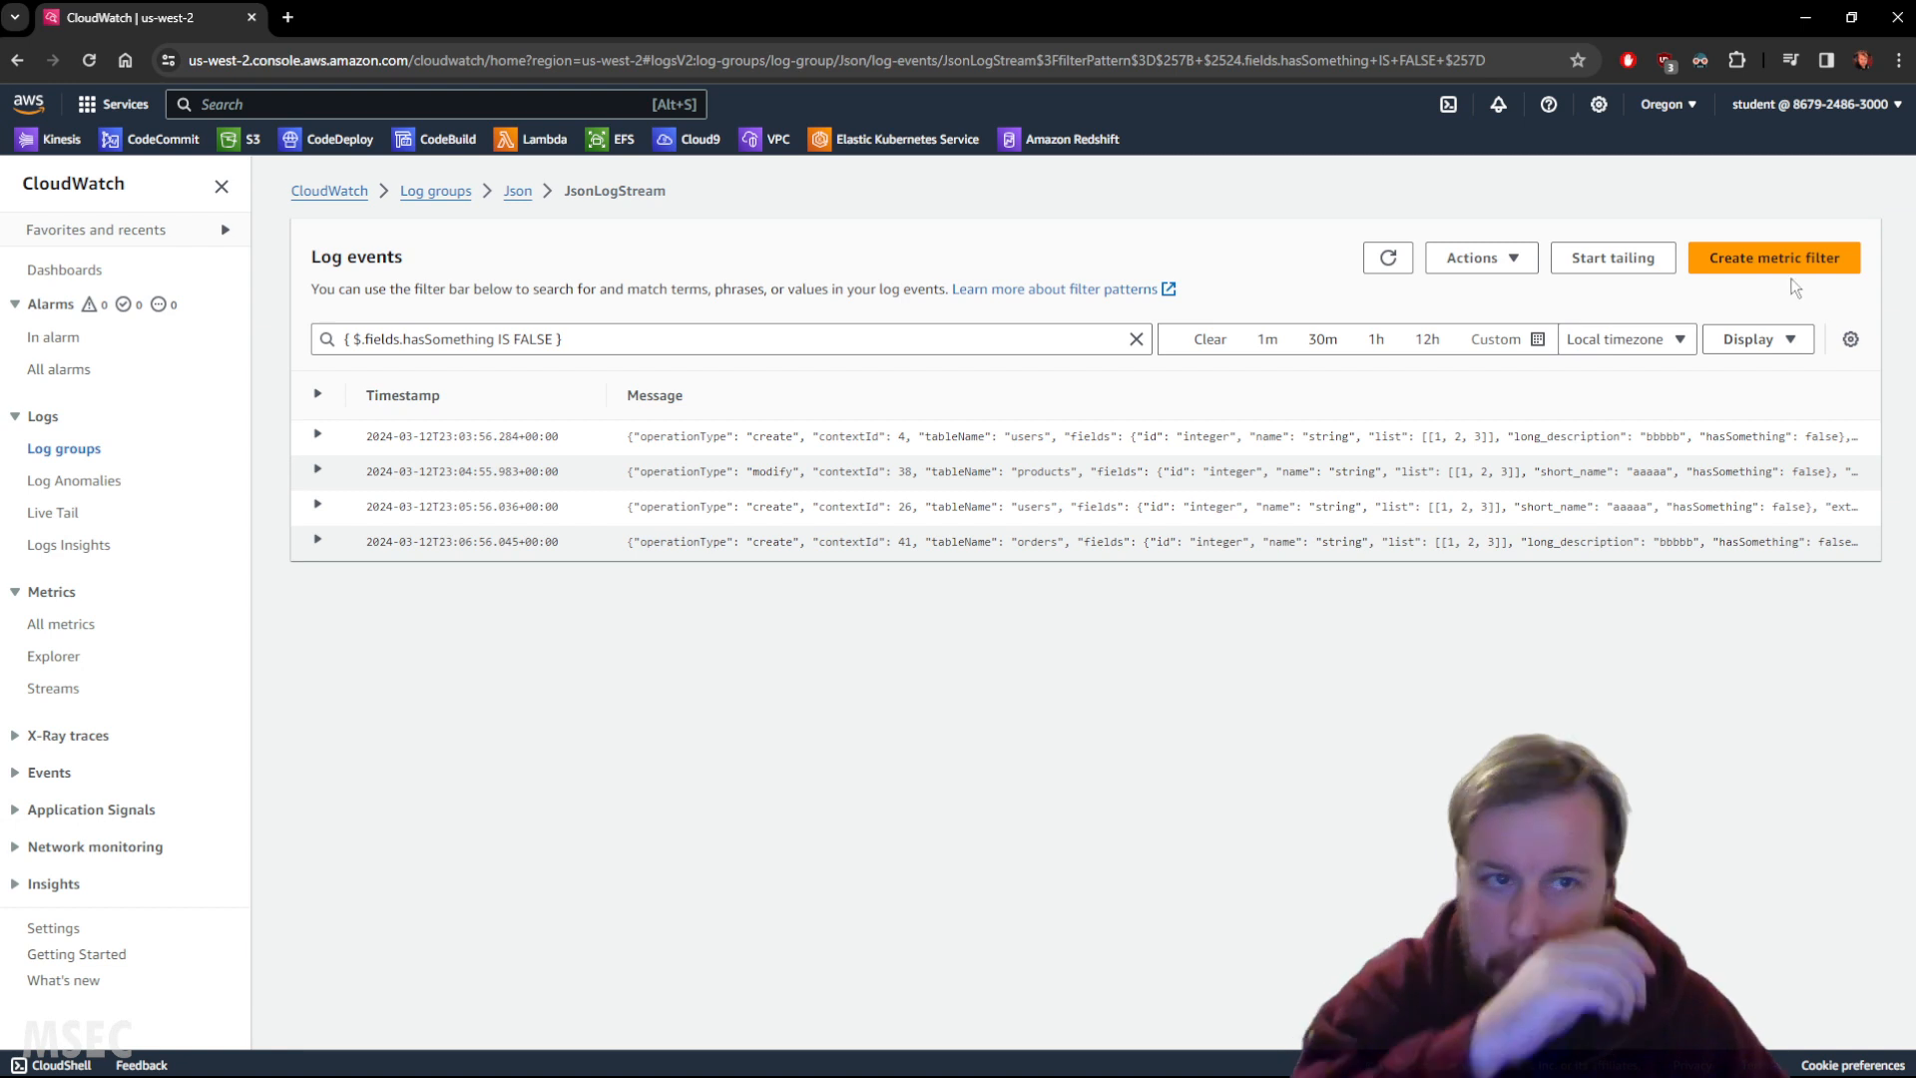
pyautogui.click(1759, 261)
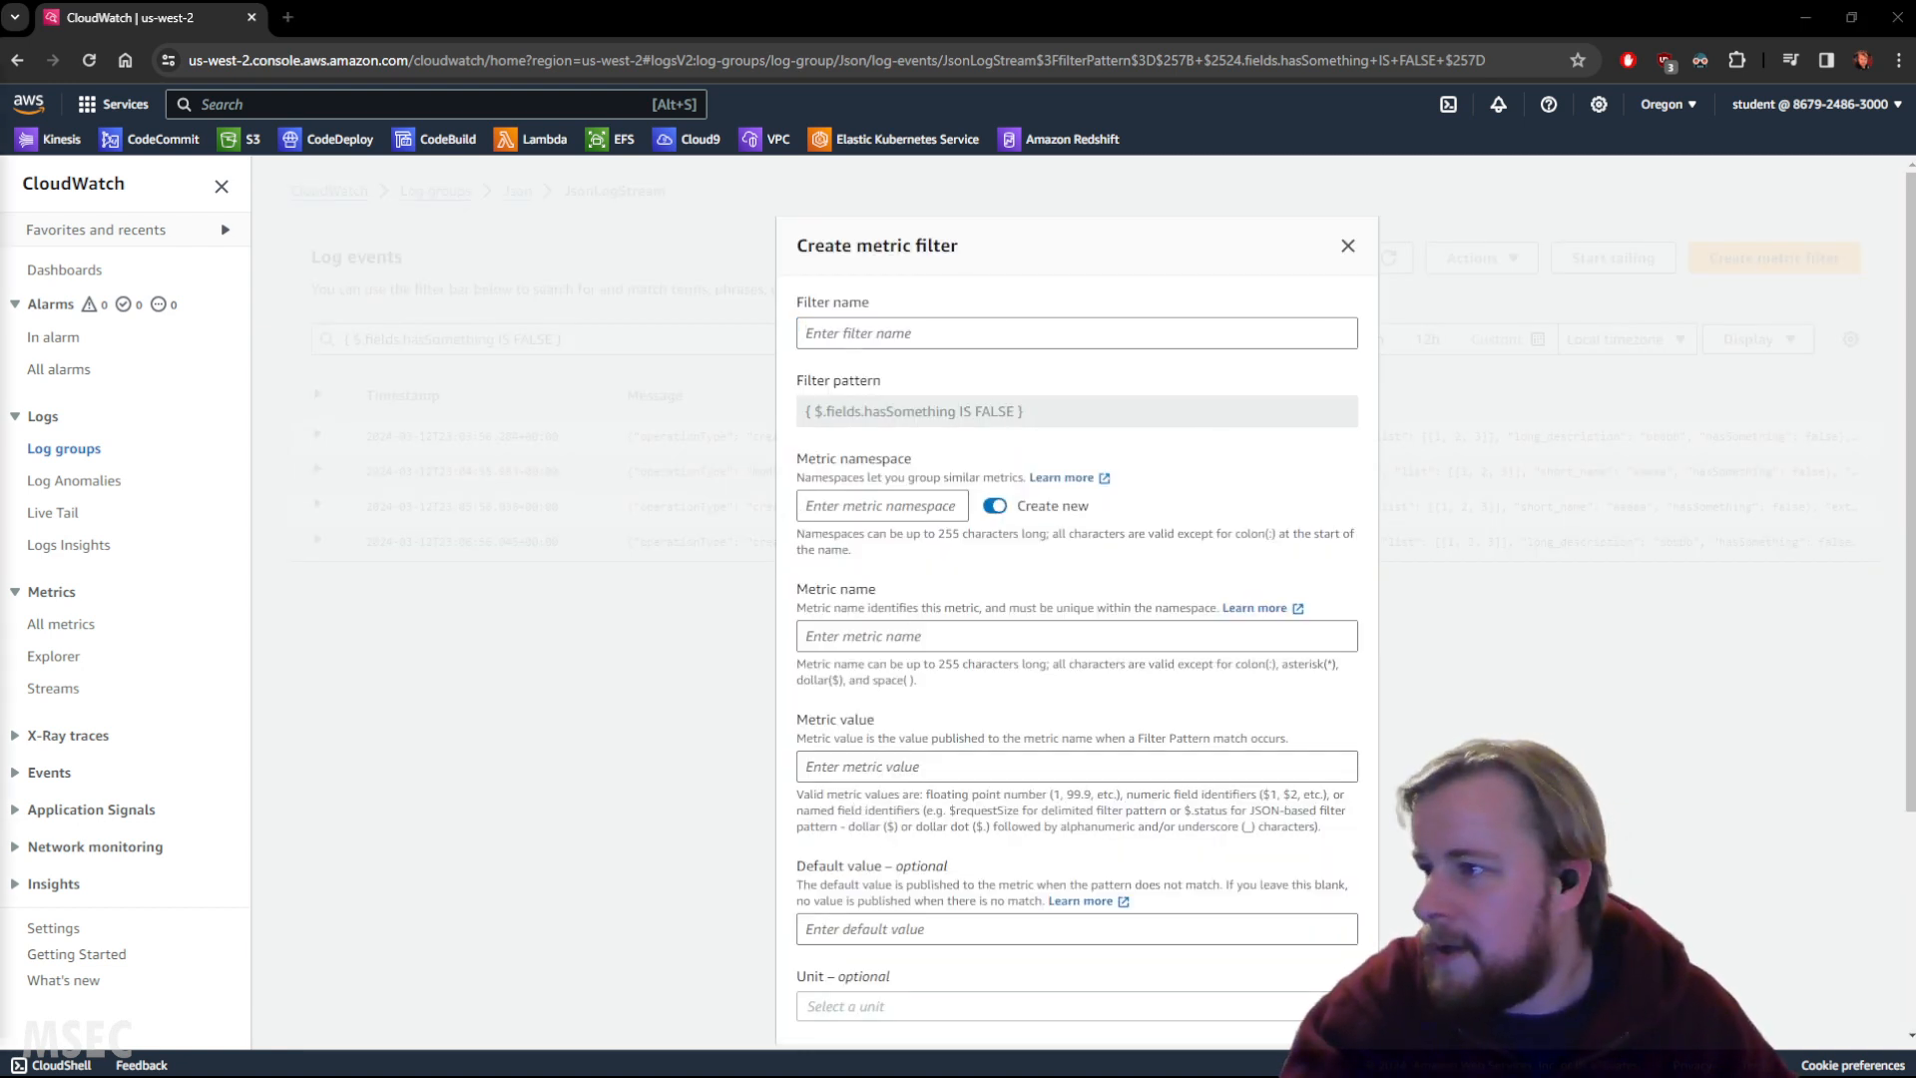
pyautogui.click(976, 329)
pyautogui.write('lab')
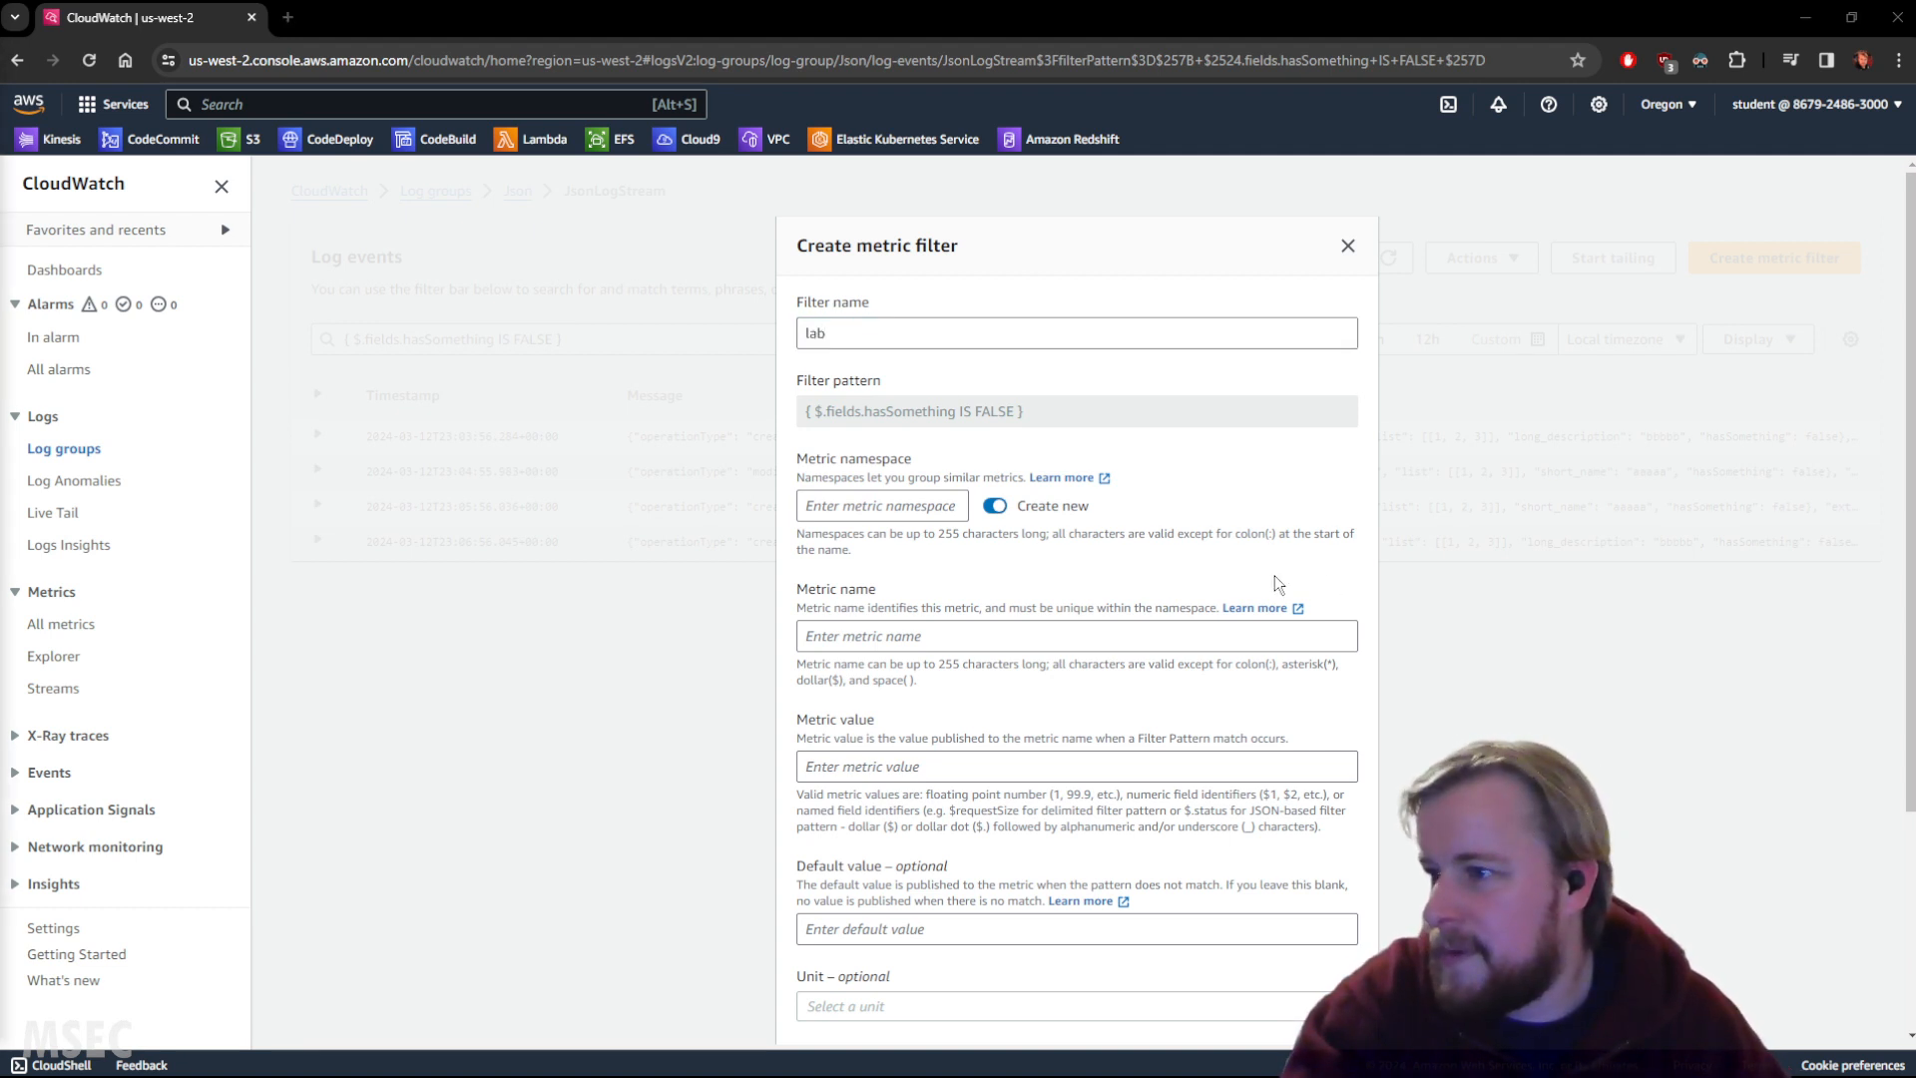
pyautogui.click(879, 506)
pyautogui.write('lab')
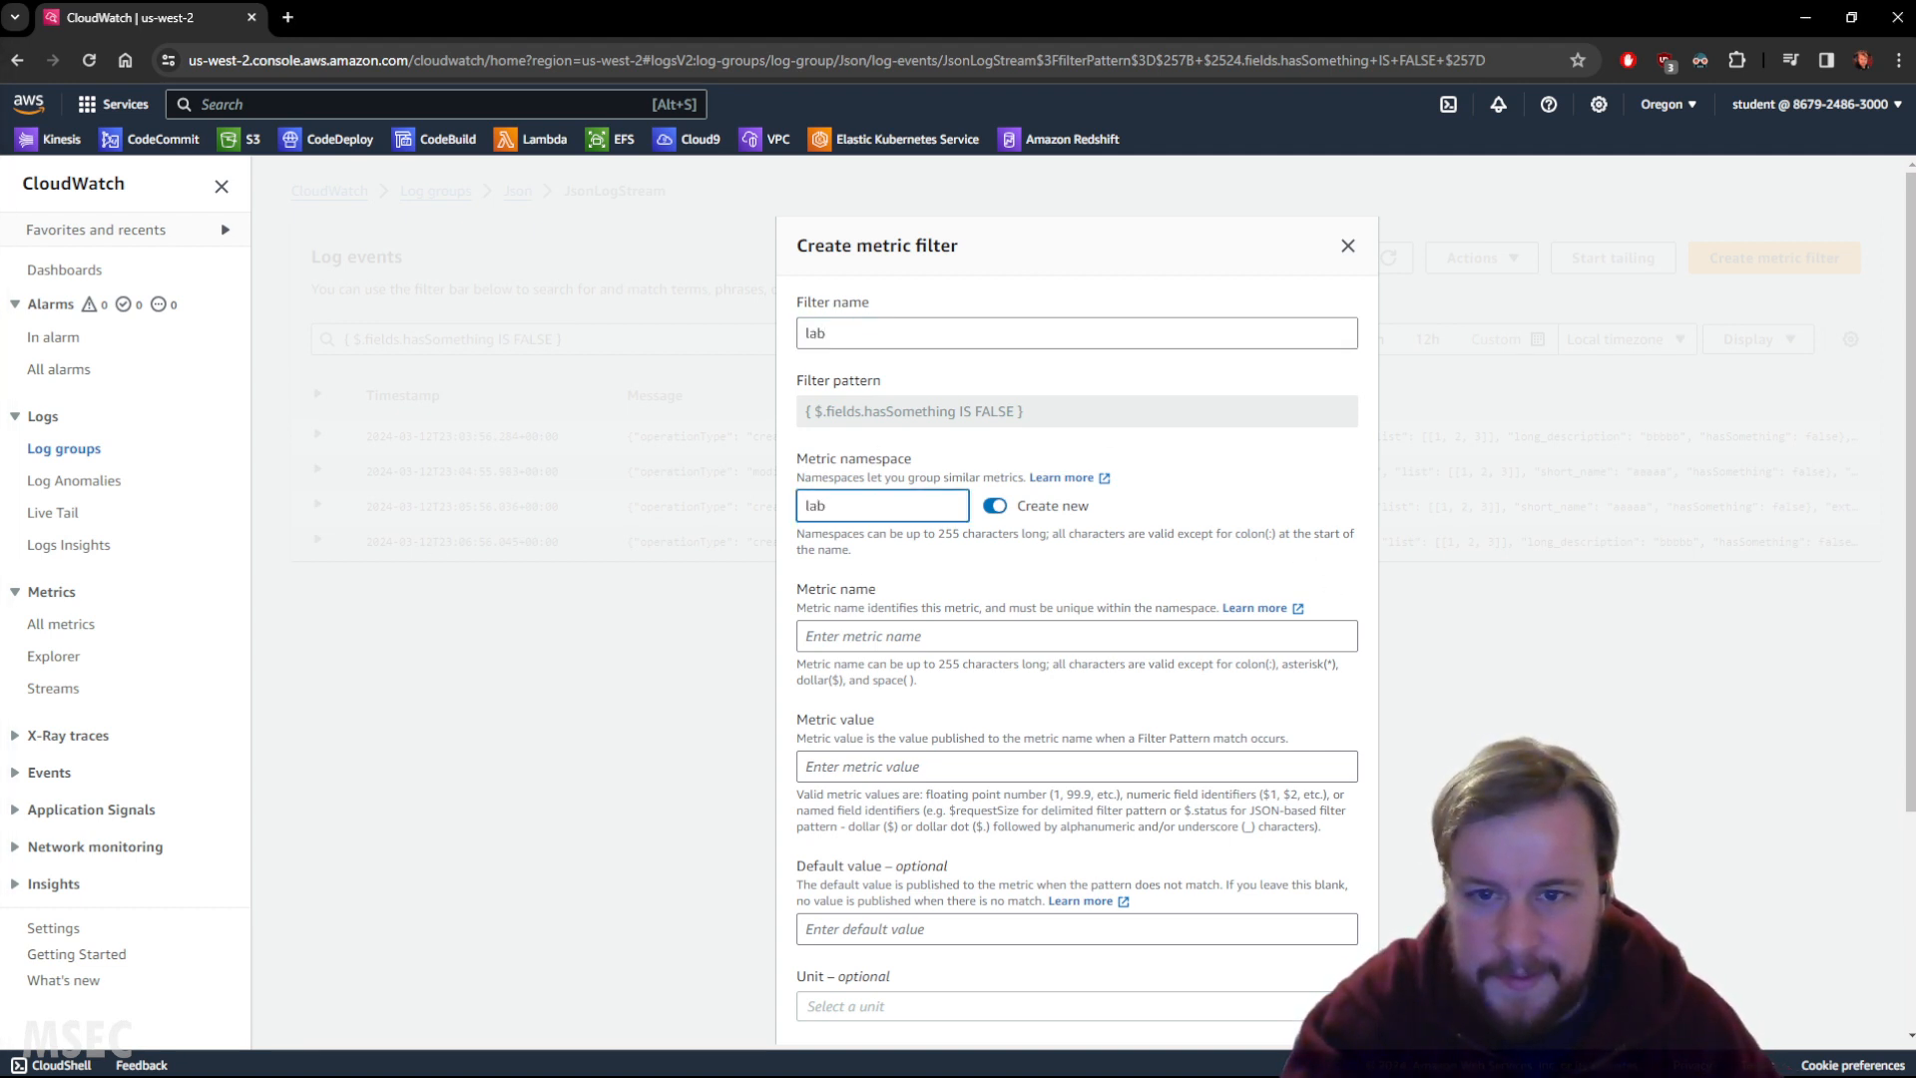
# Step: Set the metric name to contextId and the metric value to $.contextId
pyautogui.click(946, 636)
pyautogui.write('contextId')
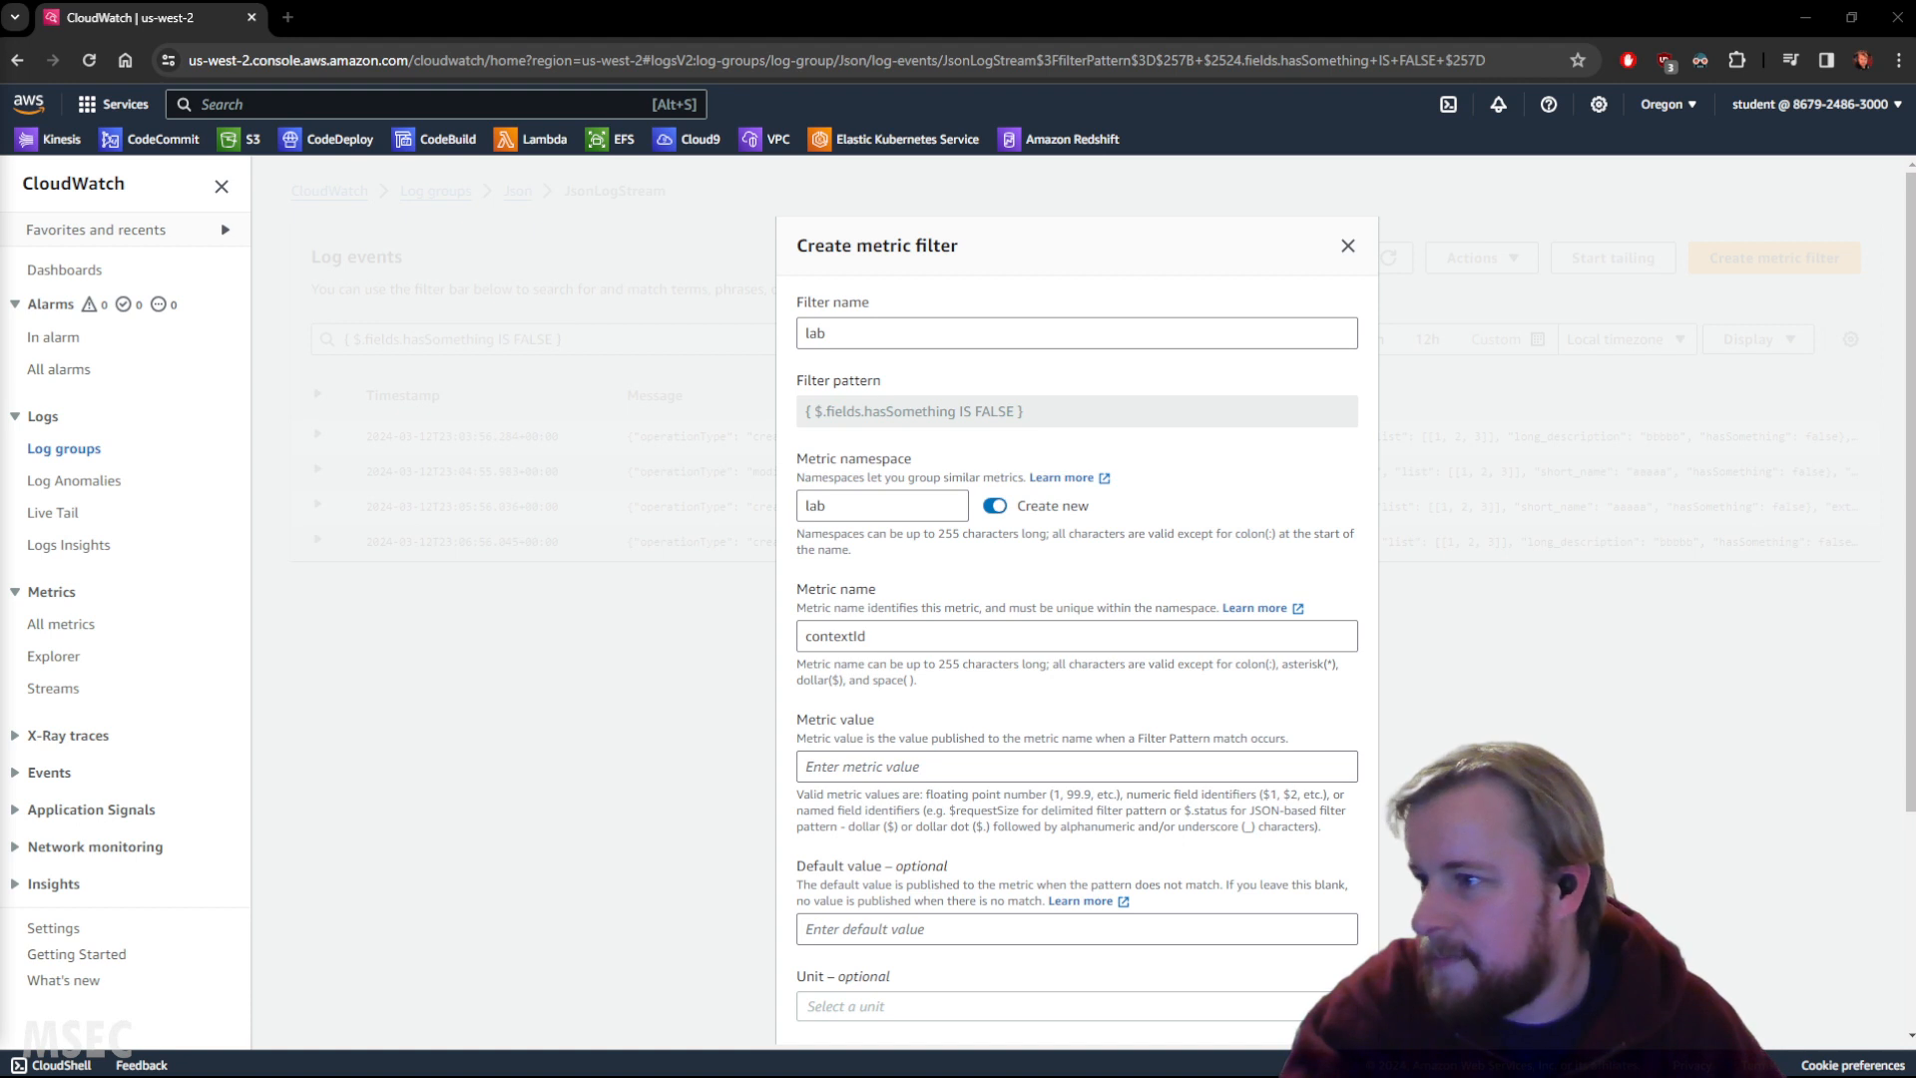
pyautogui.click(919, 769)
pyautogui.write('$.contextId')
# Step: Set the metric's default value to 0 and create the metric filter
pyautogui.scroll(-3, 708, 699)
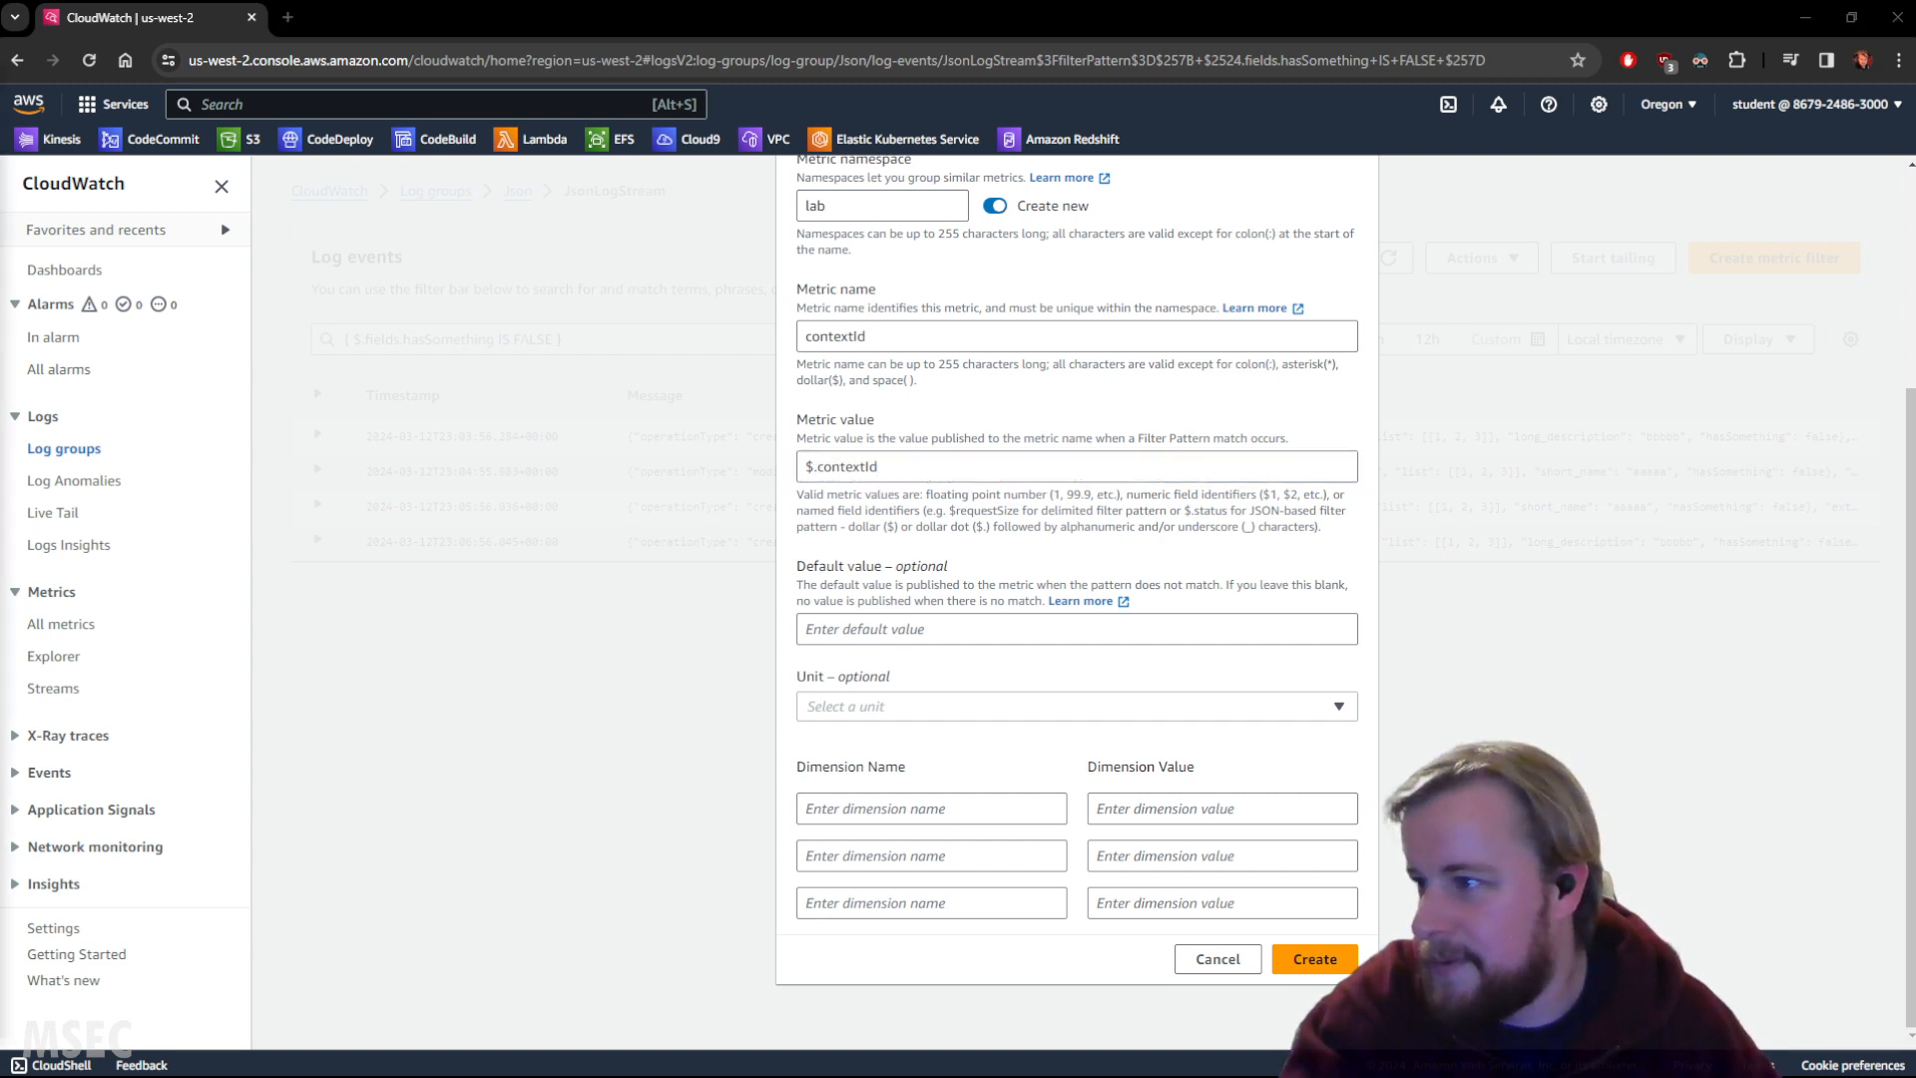
pyautogui.click(913, 631)
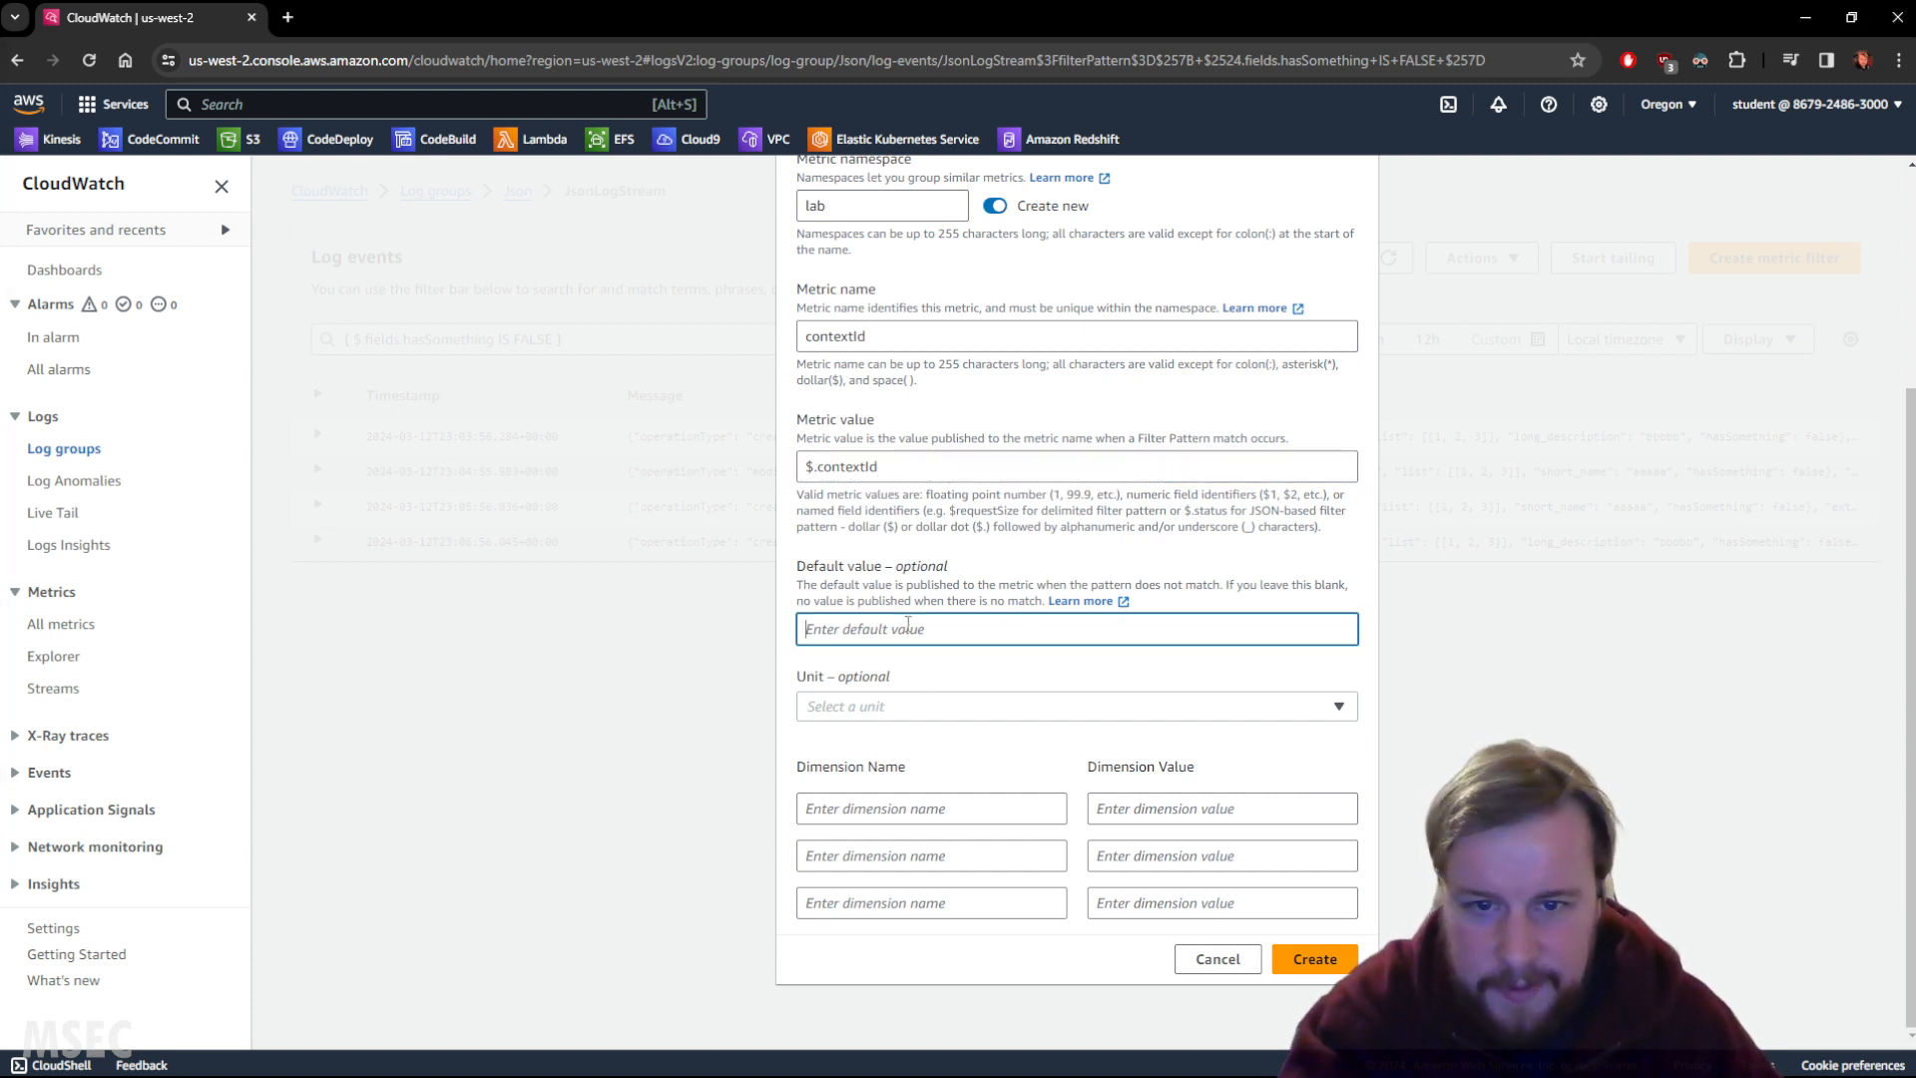
pyautogui.write('0')
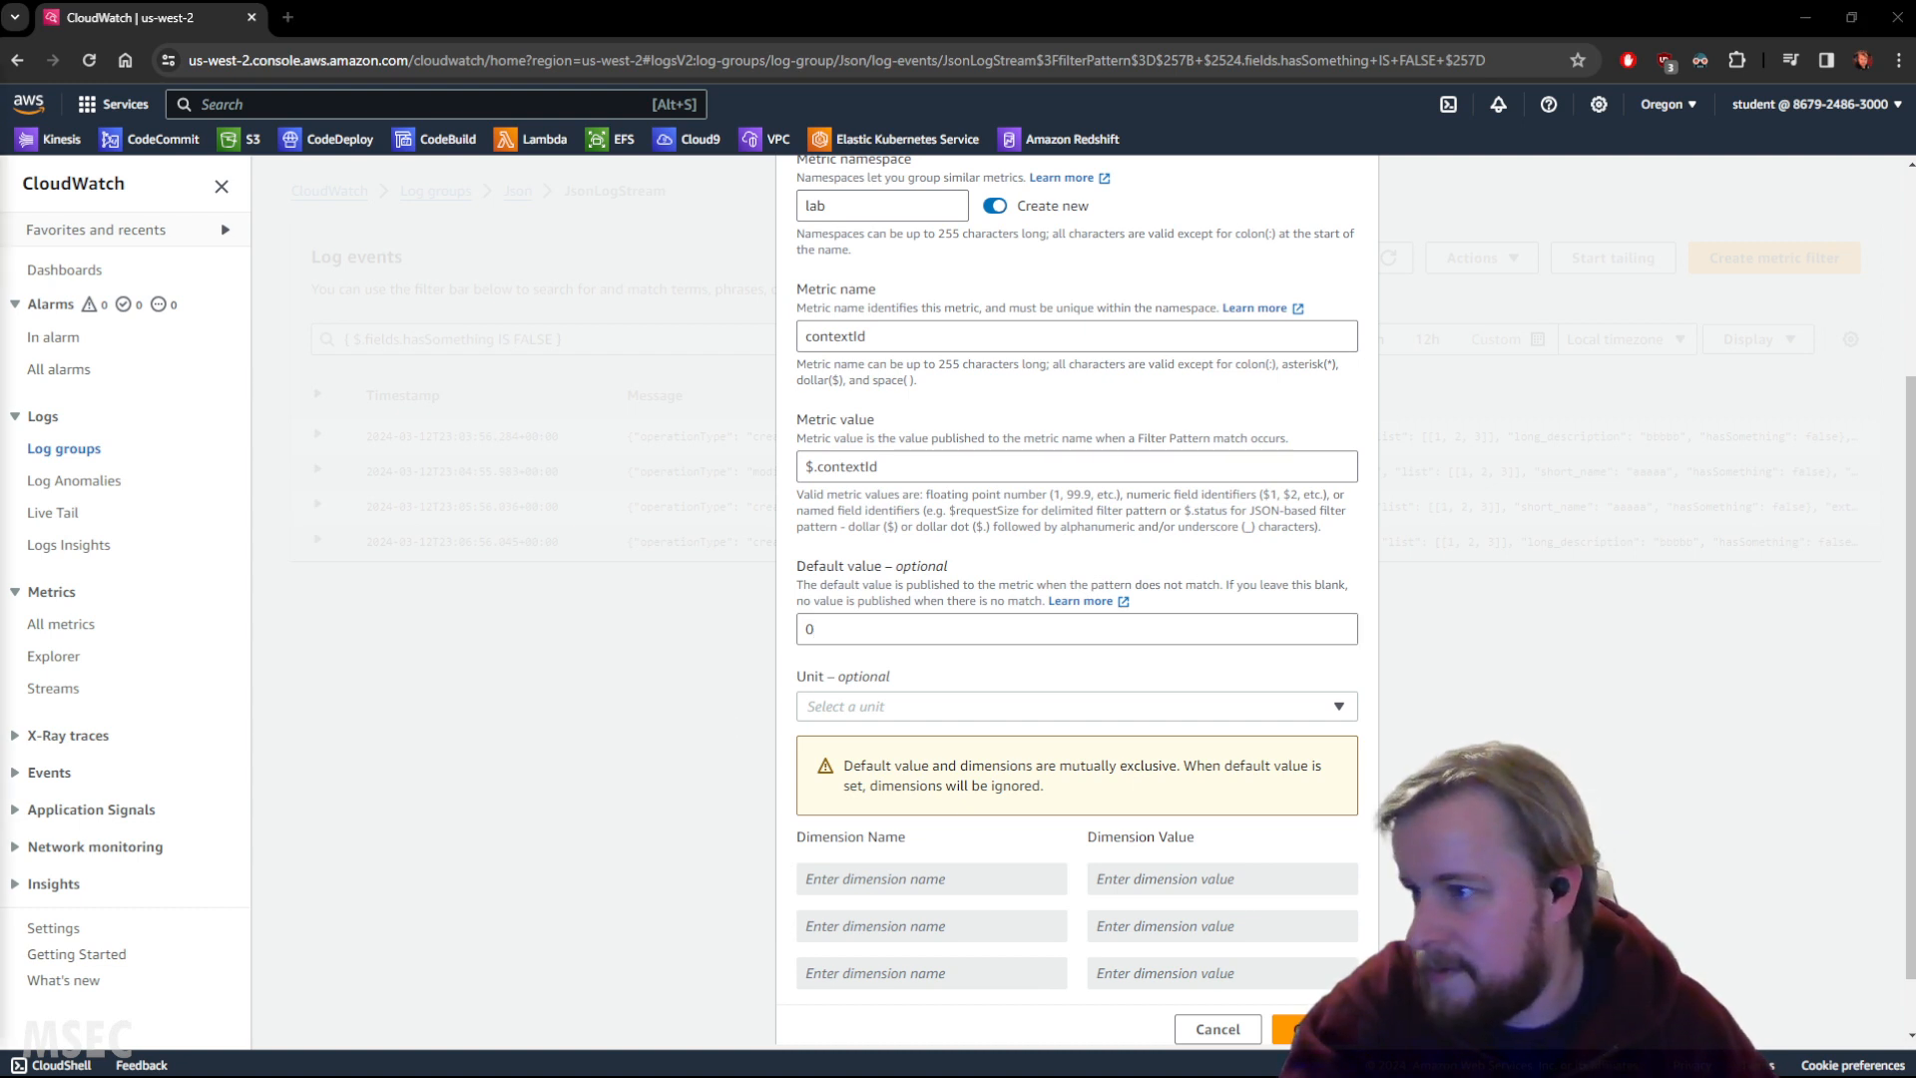
pyautogui.scroll(-1, 1078, 598)
pyautogui.click(1336, 964)
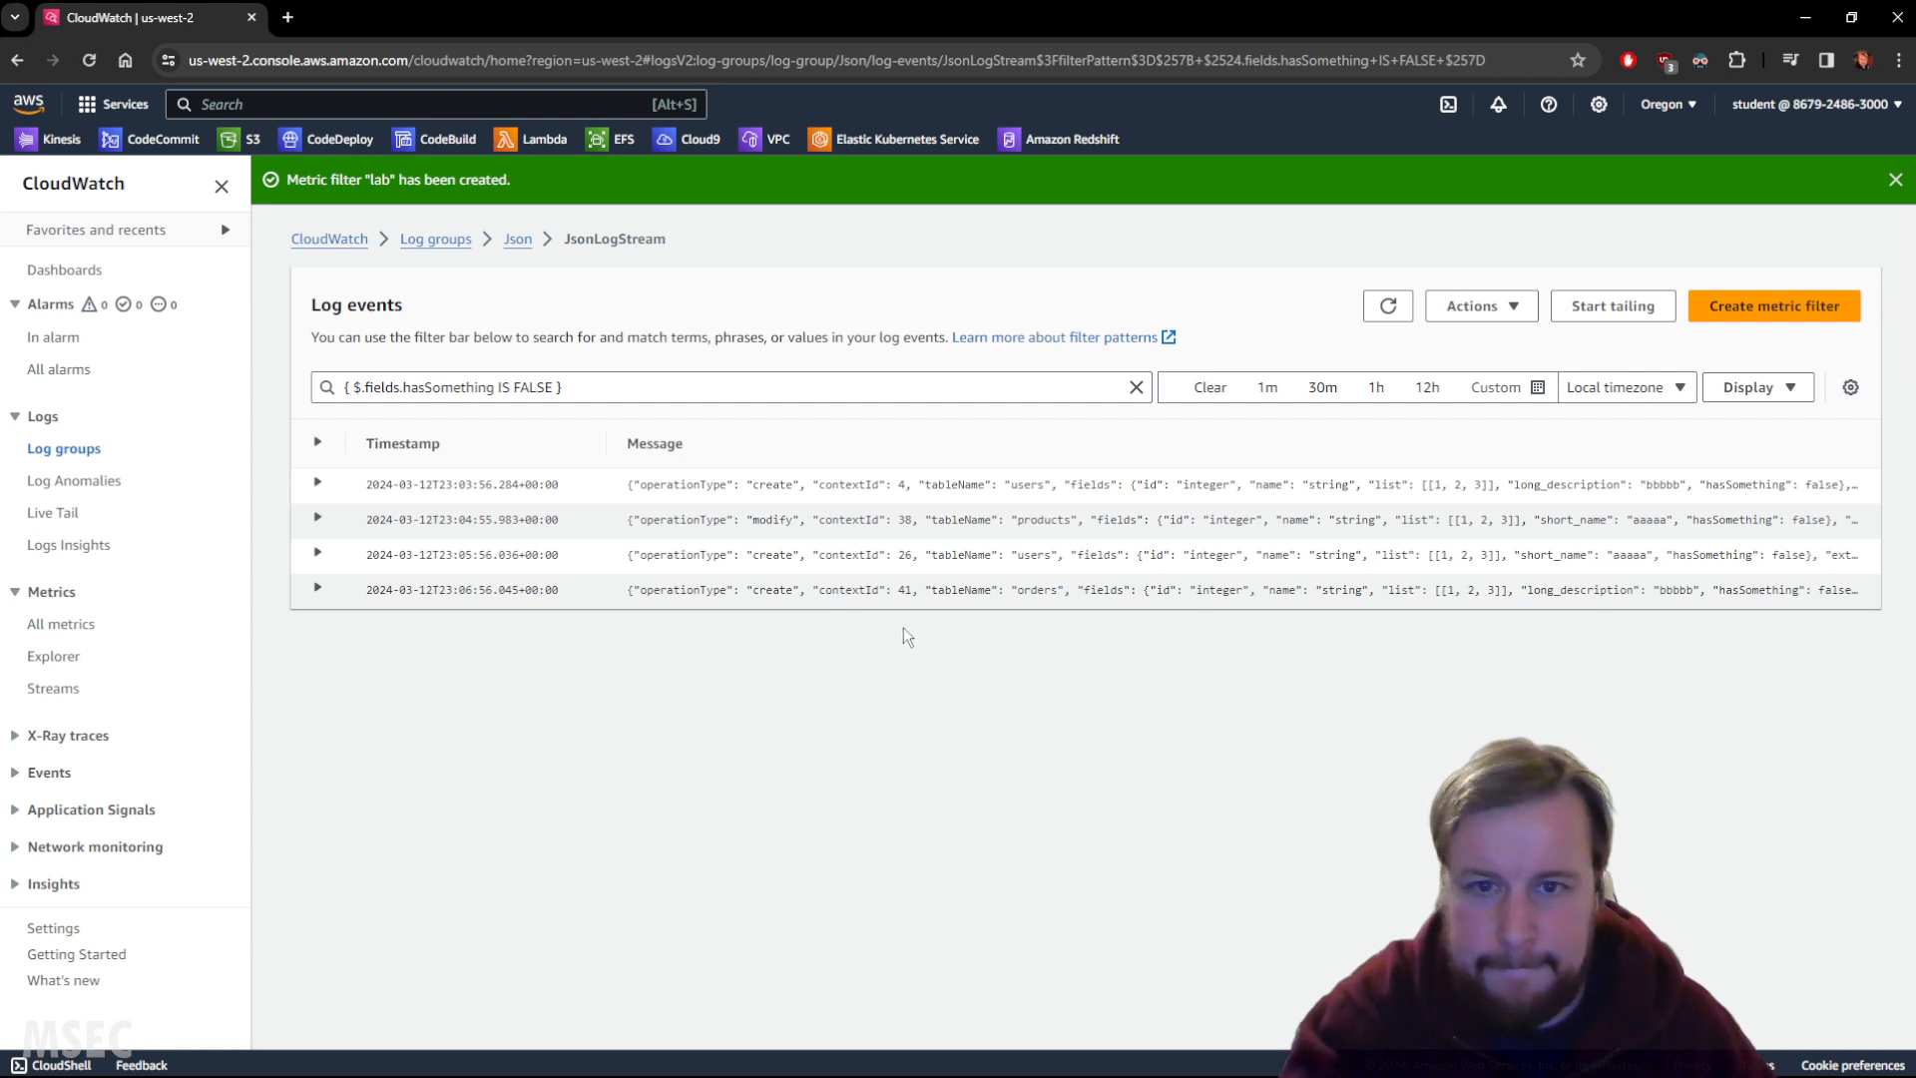
# Step: Clear the filter pattern from the JsonLogStream log events
pyautogui.tripleClick(577, 387)
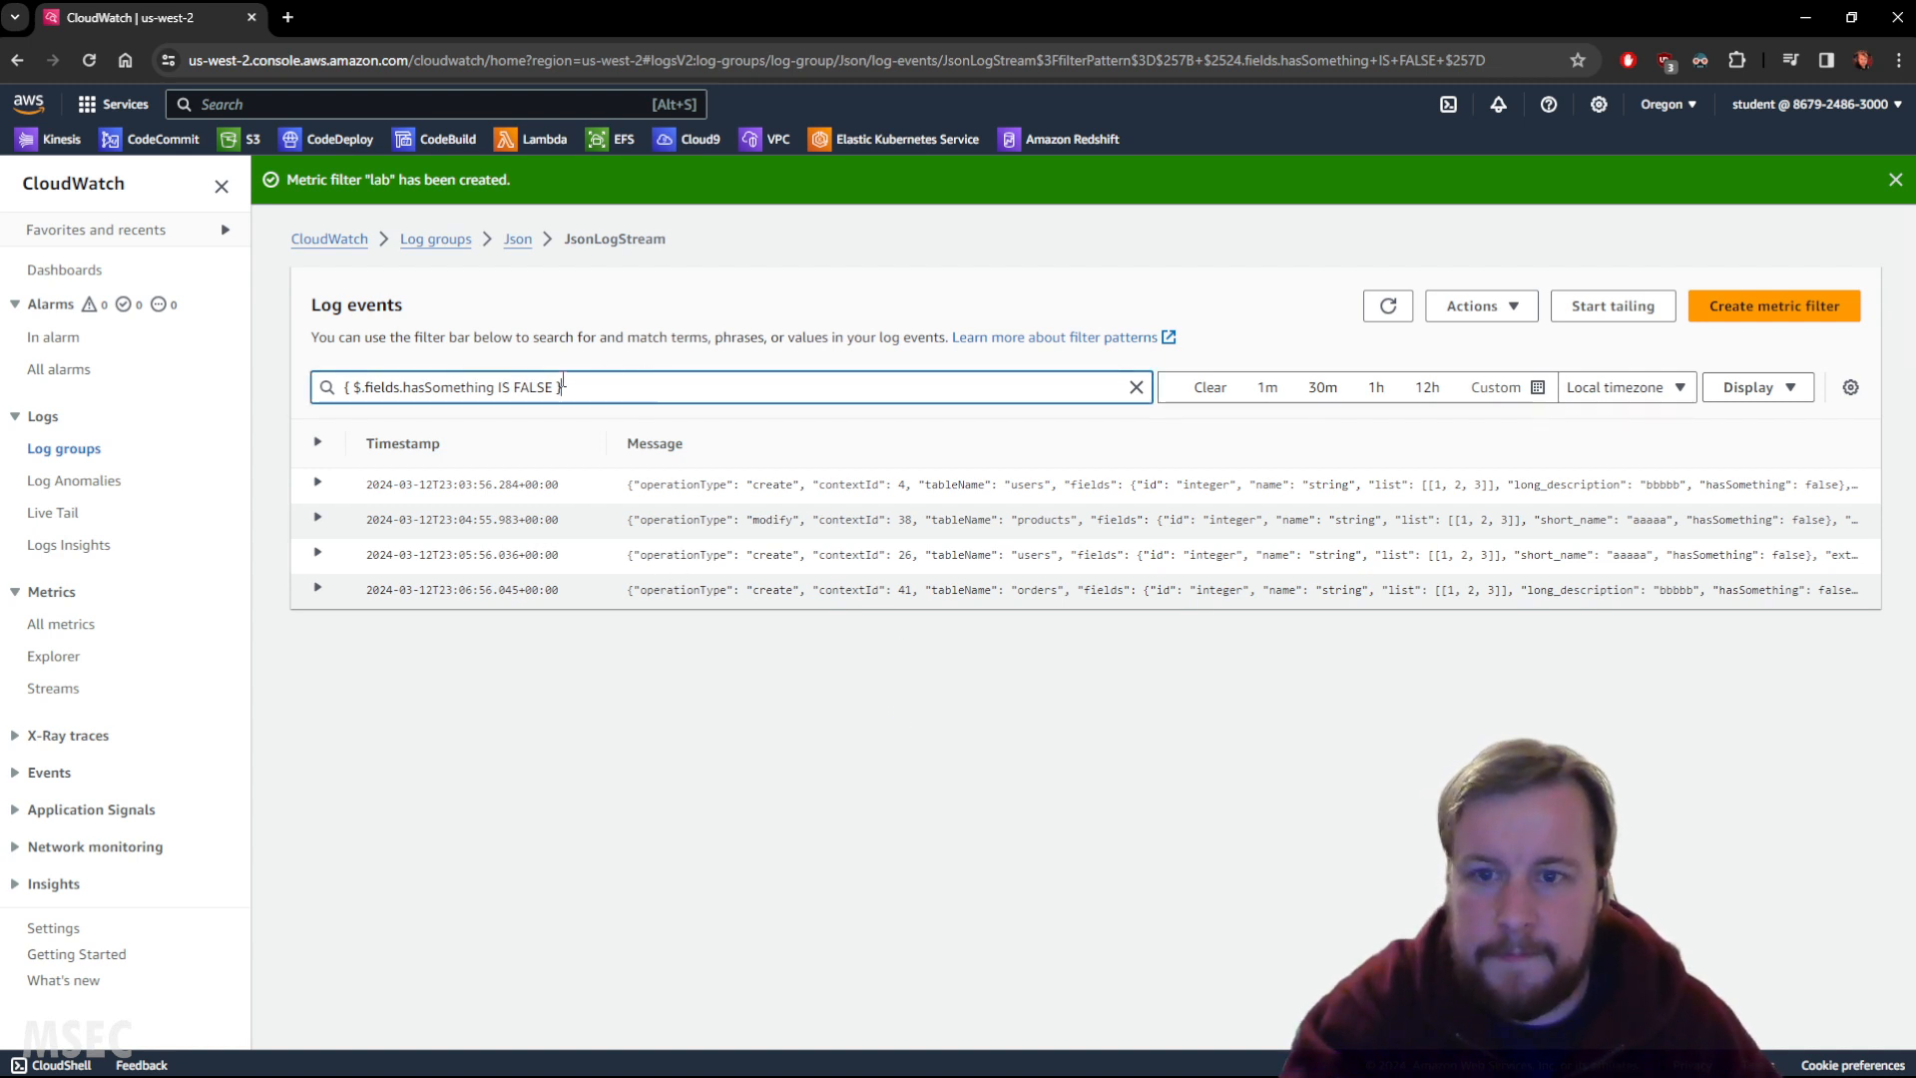
pyautogui.click(1136, 387)
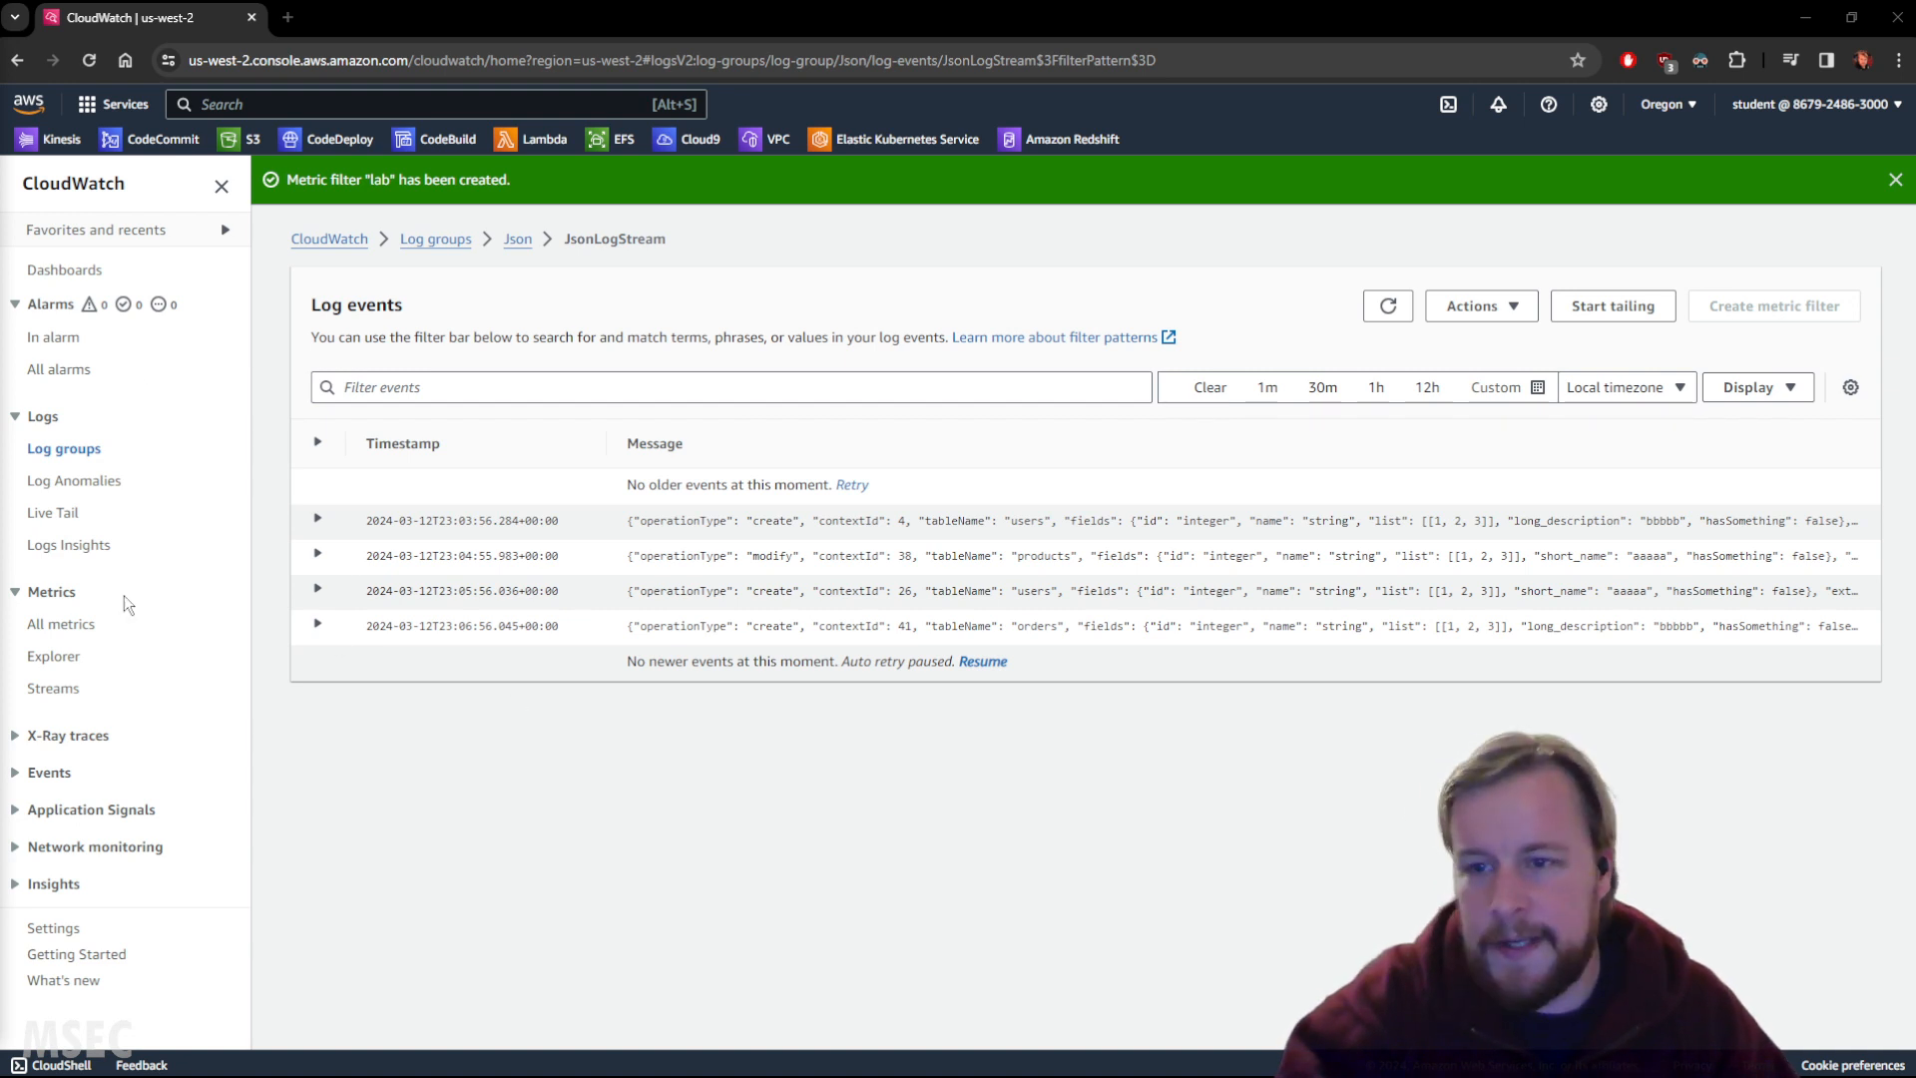
# Step: Browse all CloudWatch metrics to the contextId metric under the lab namespace's metrics with no dimensions
pyautogui.click(68, 626)
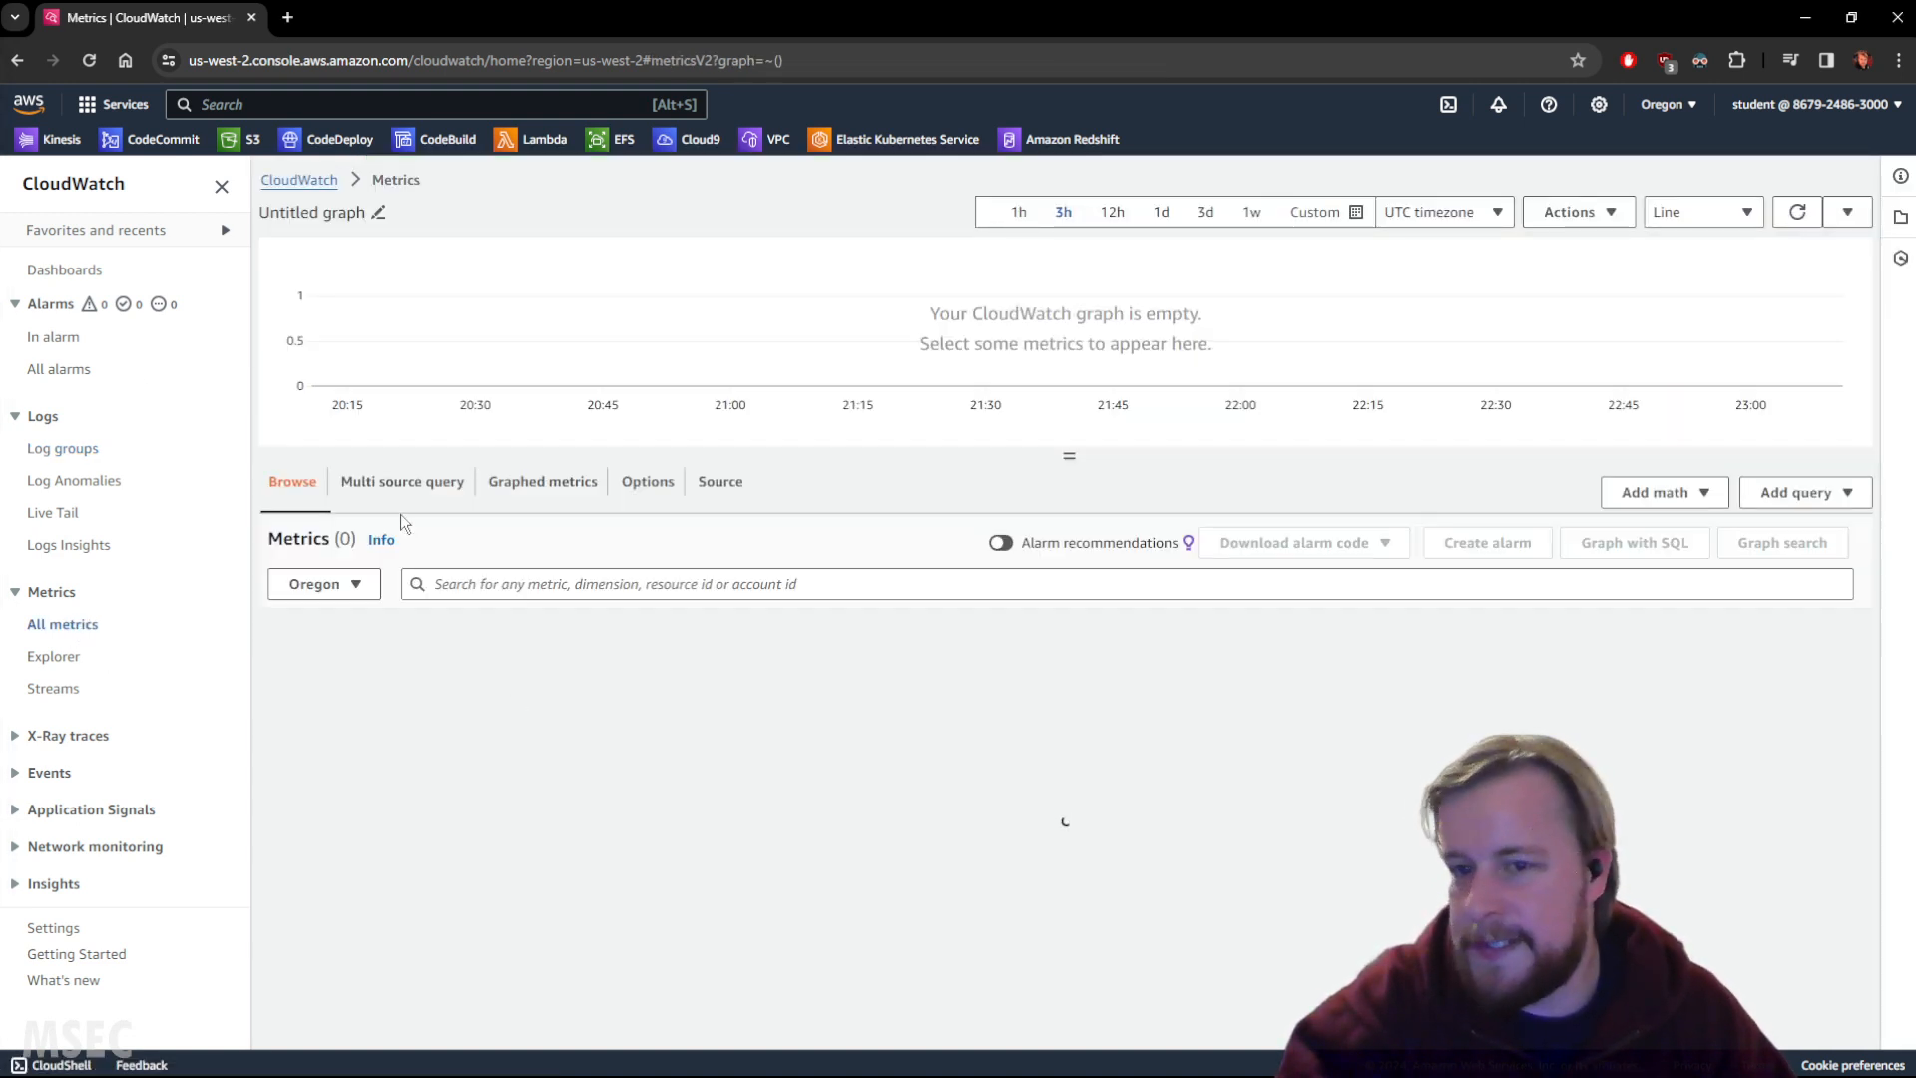
pyautogui.click(288, 670)
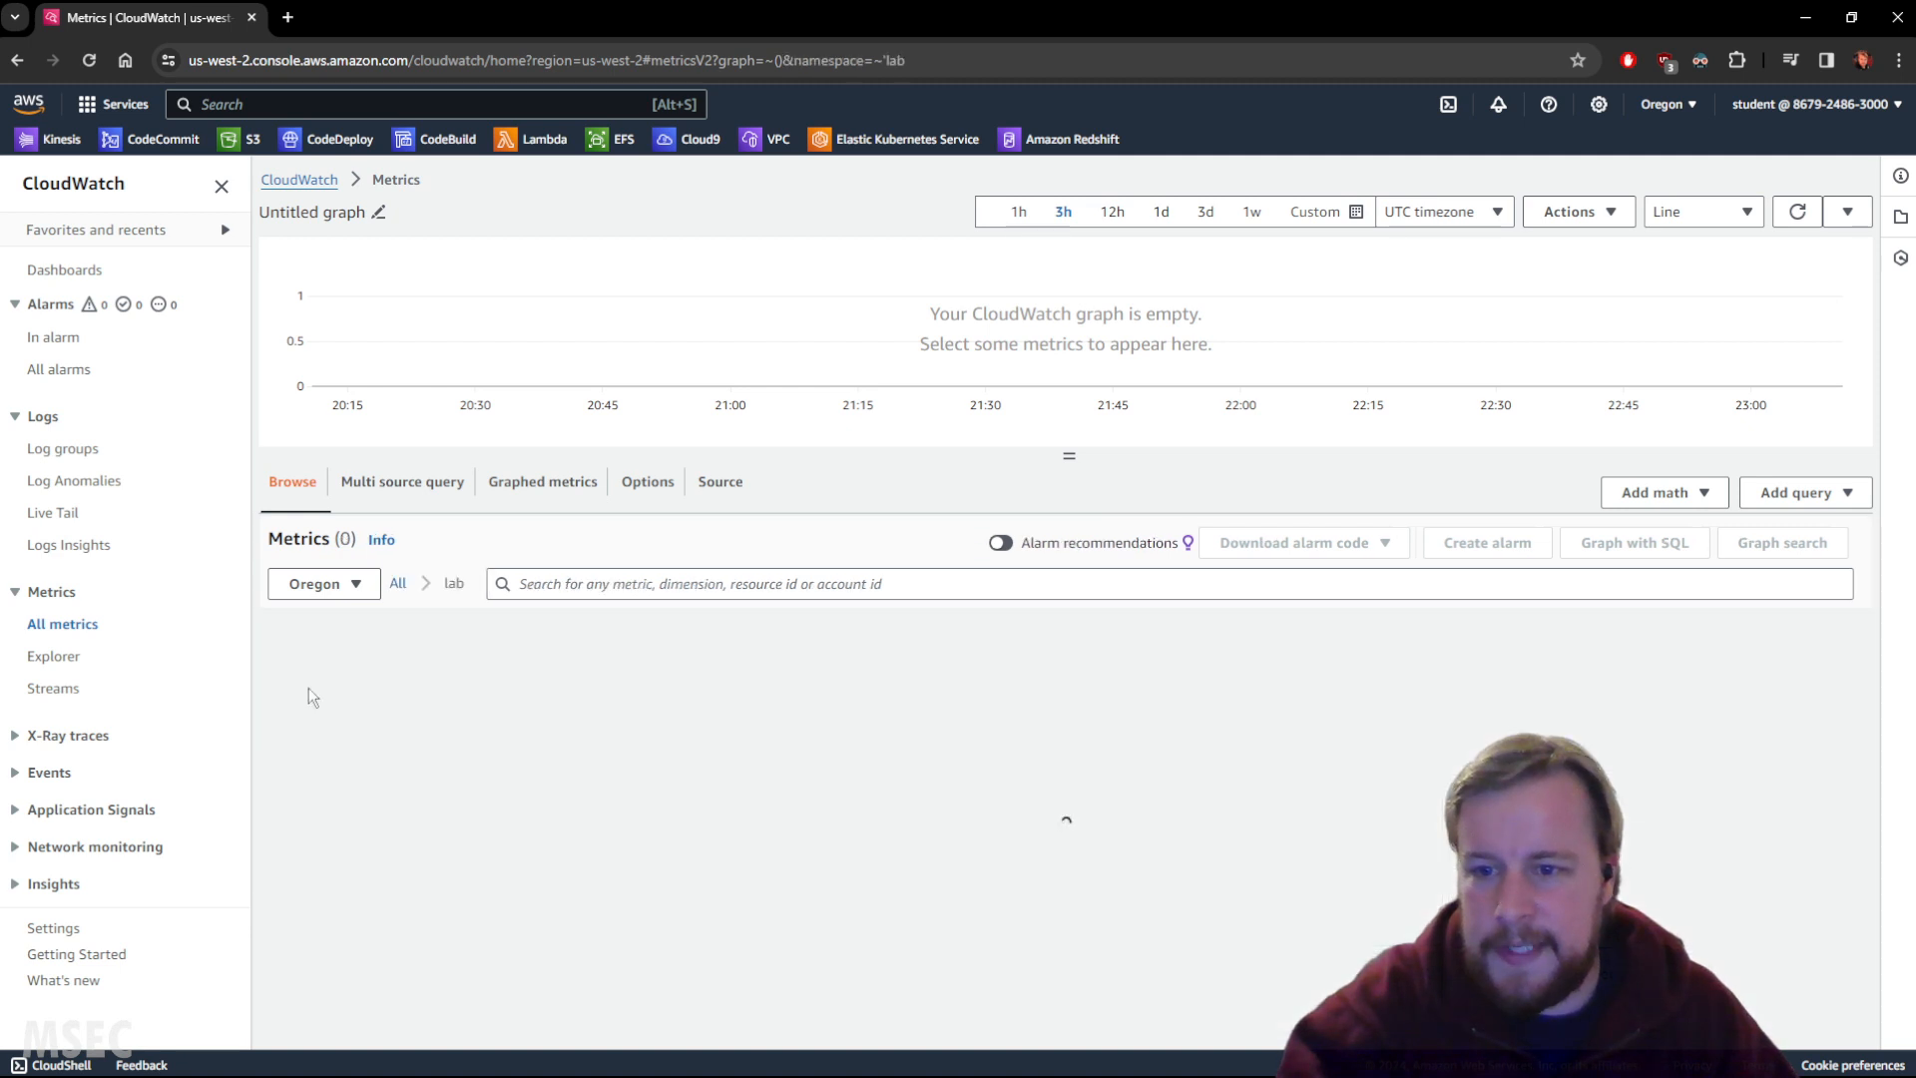
pyautogui.click(386, 639)
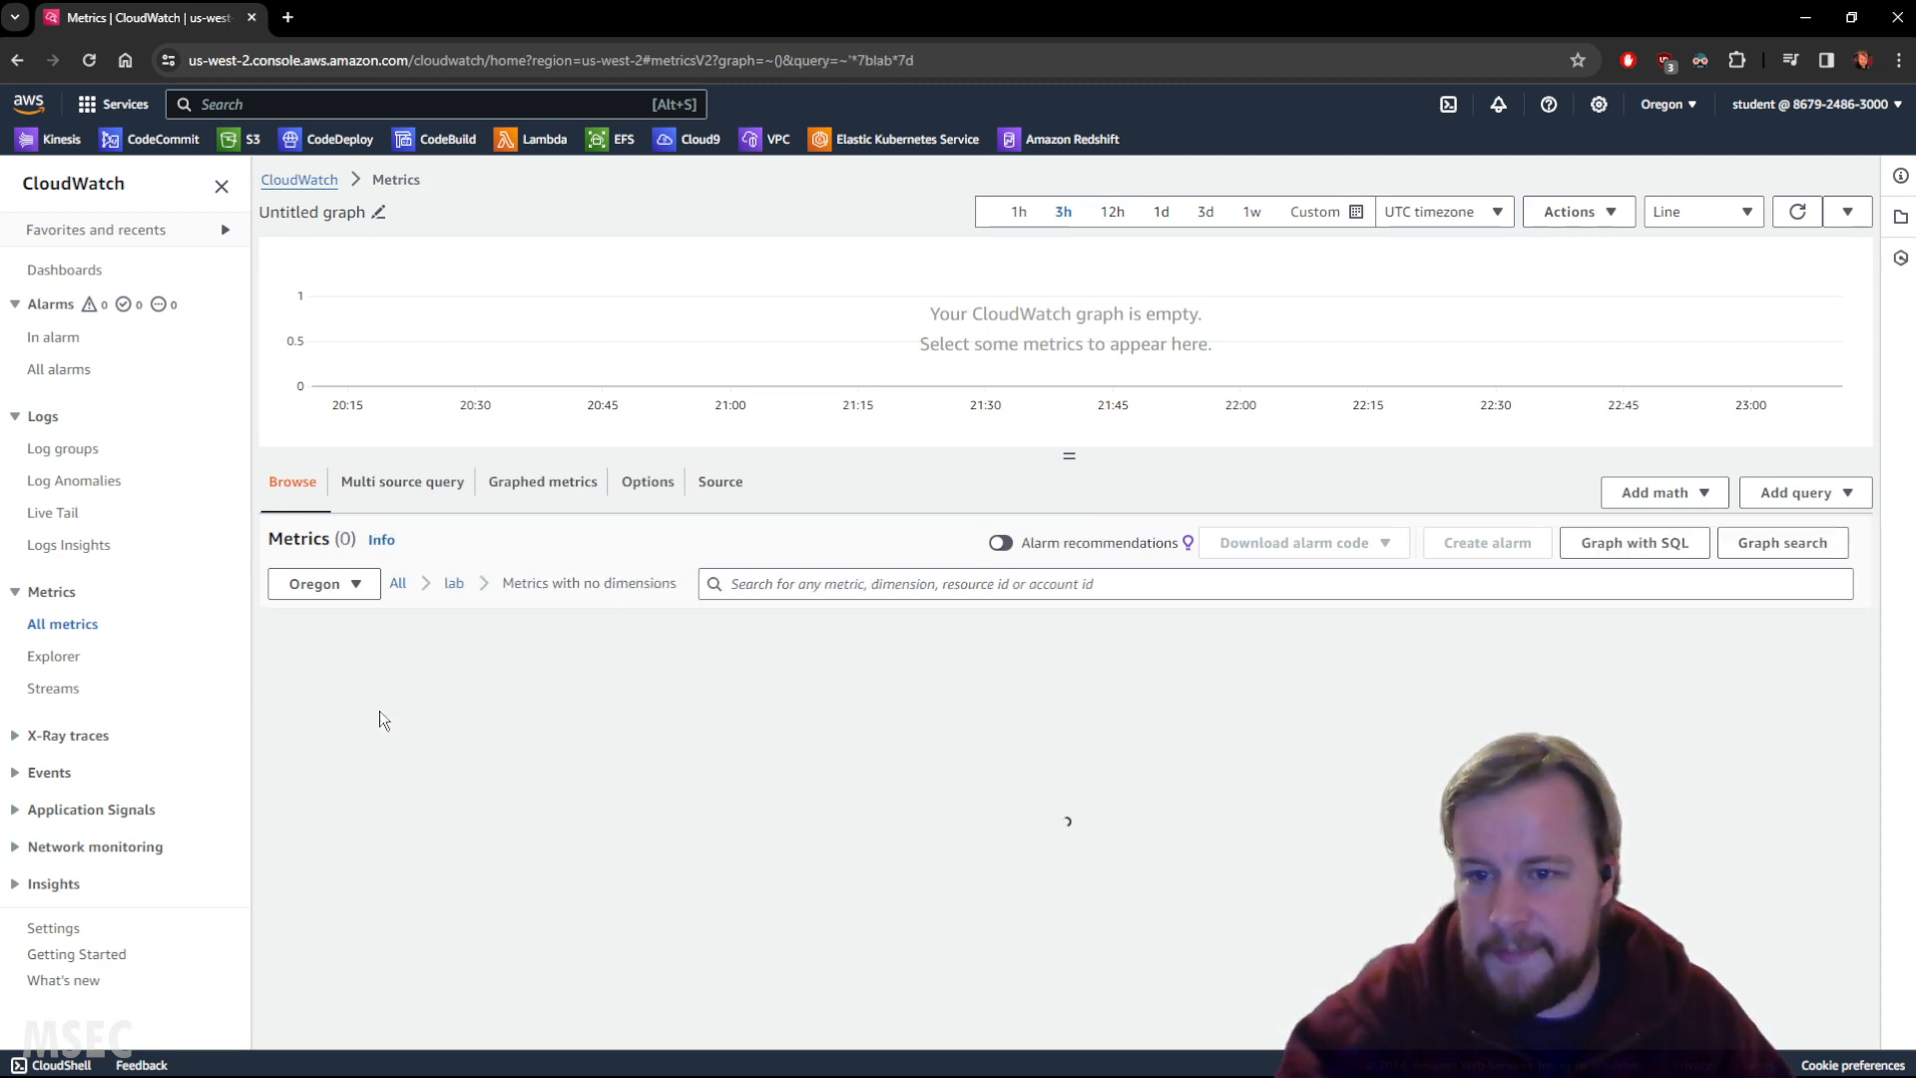
pyautogui.click(345, 672)
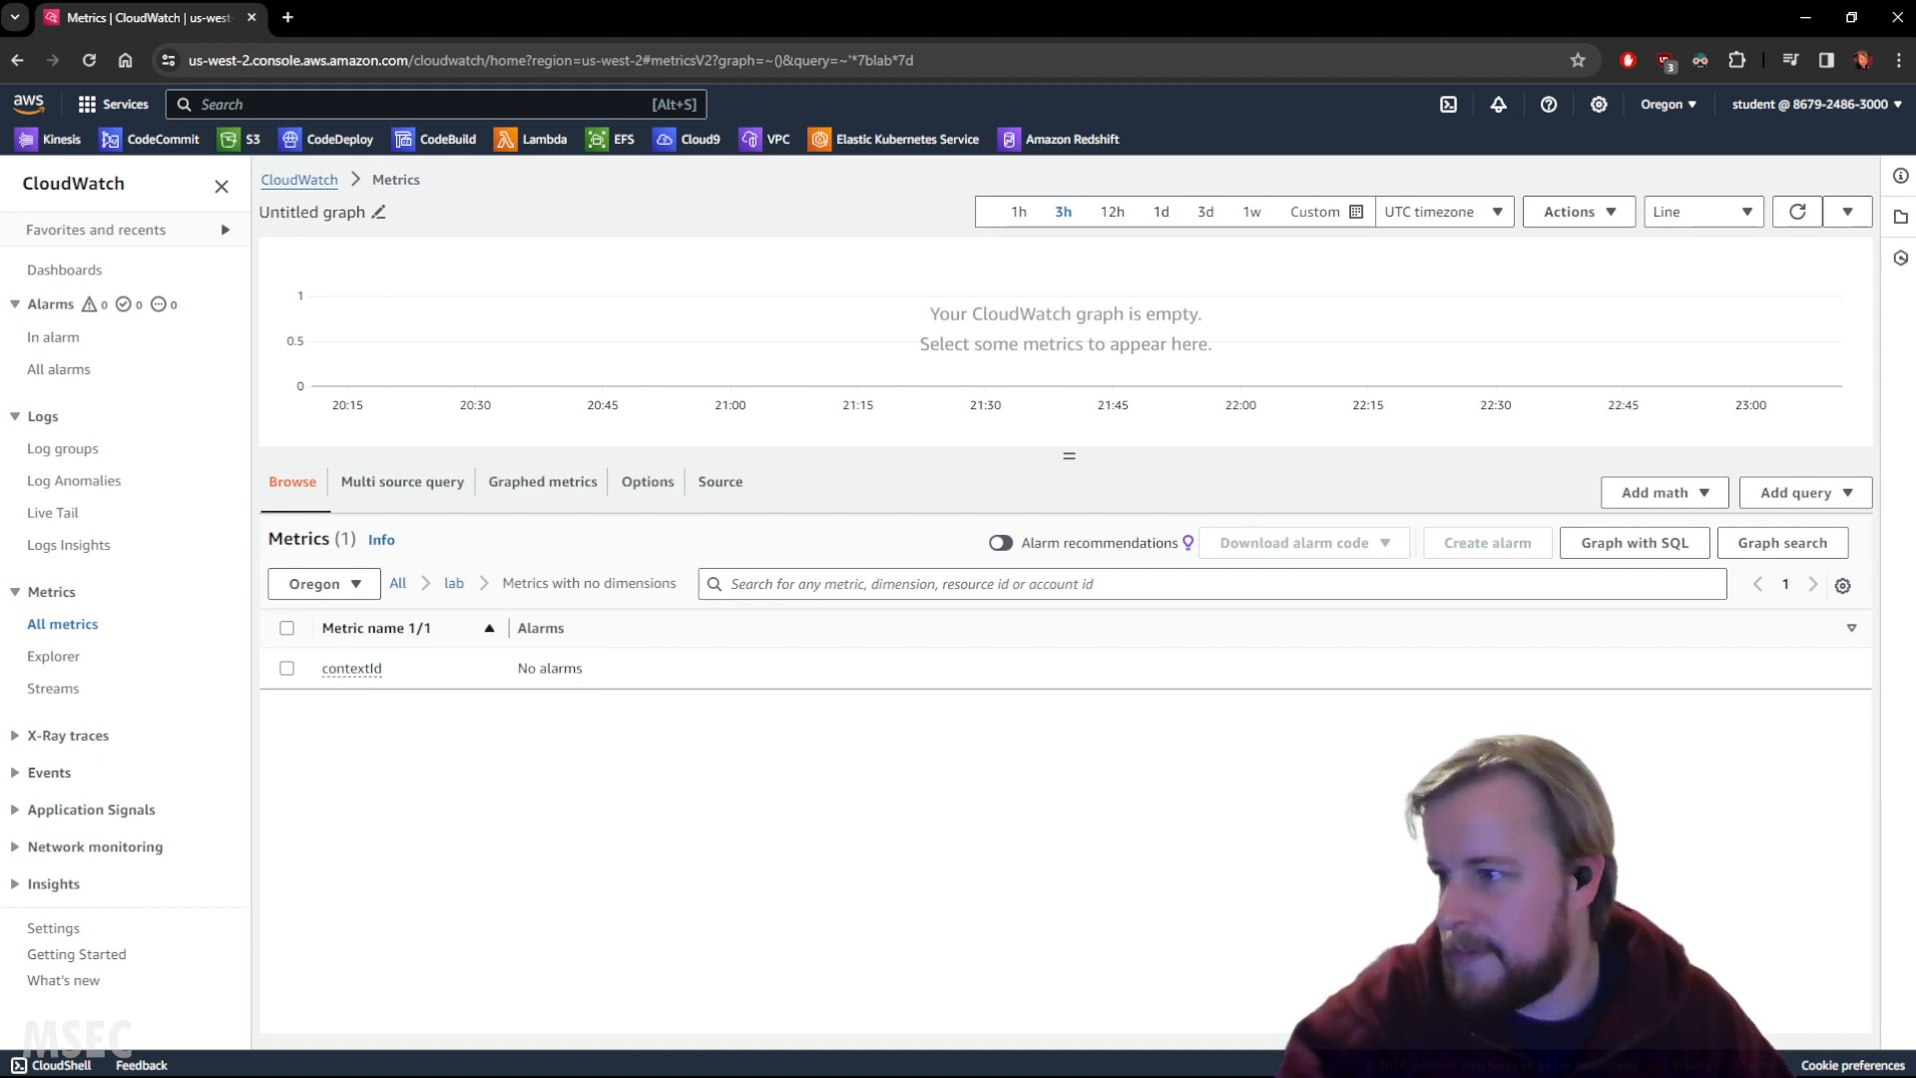
# Step: Graph the contextId metric and set the graph's relative time range to 15 minutes
pyautogui.click(286, 669)
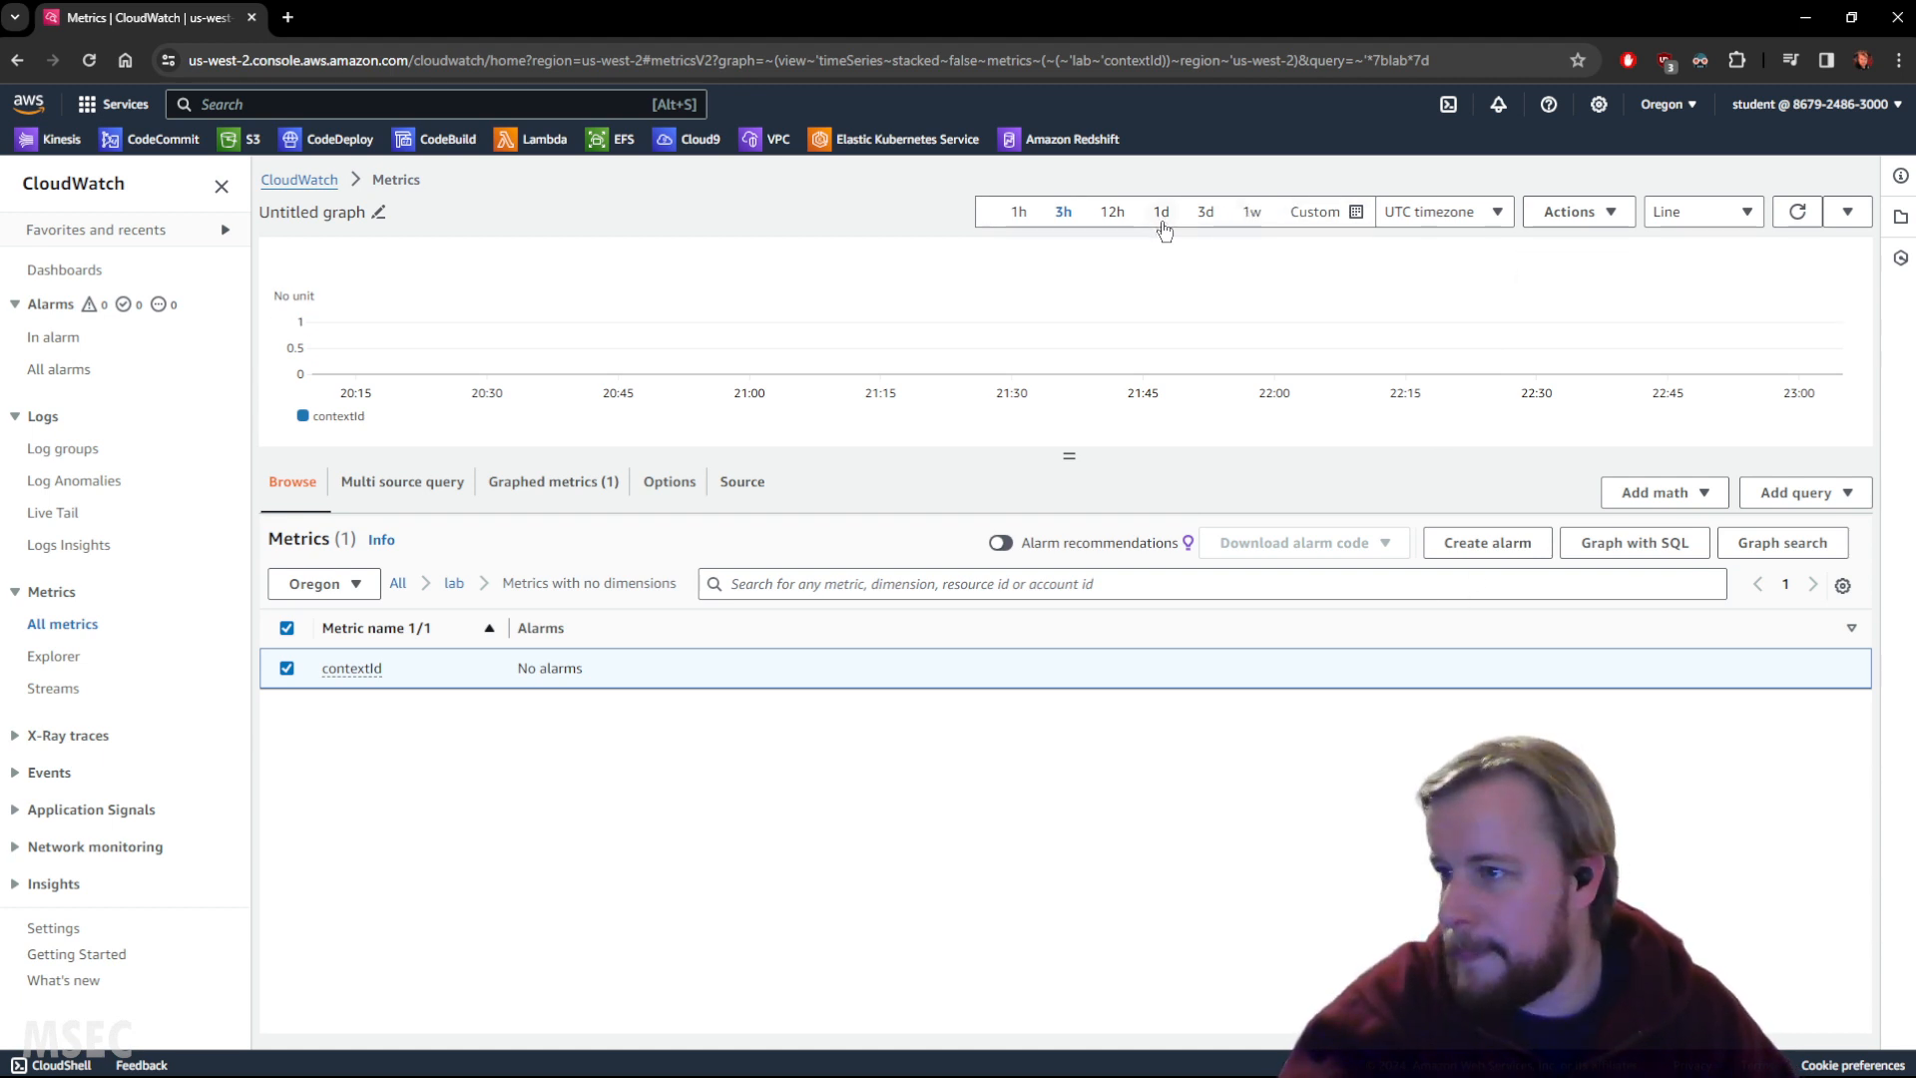
pyautogui.click(1322, 212)
pyautogui.click(1110, 317)
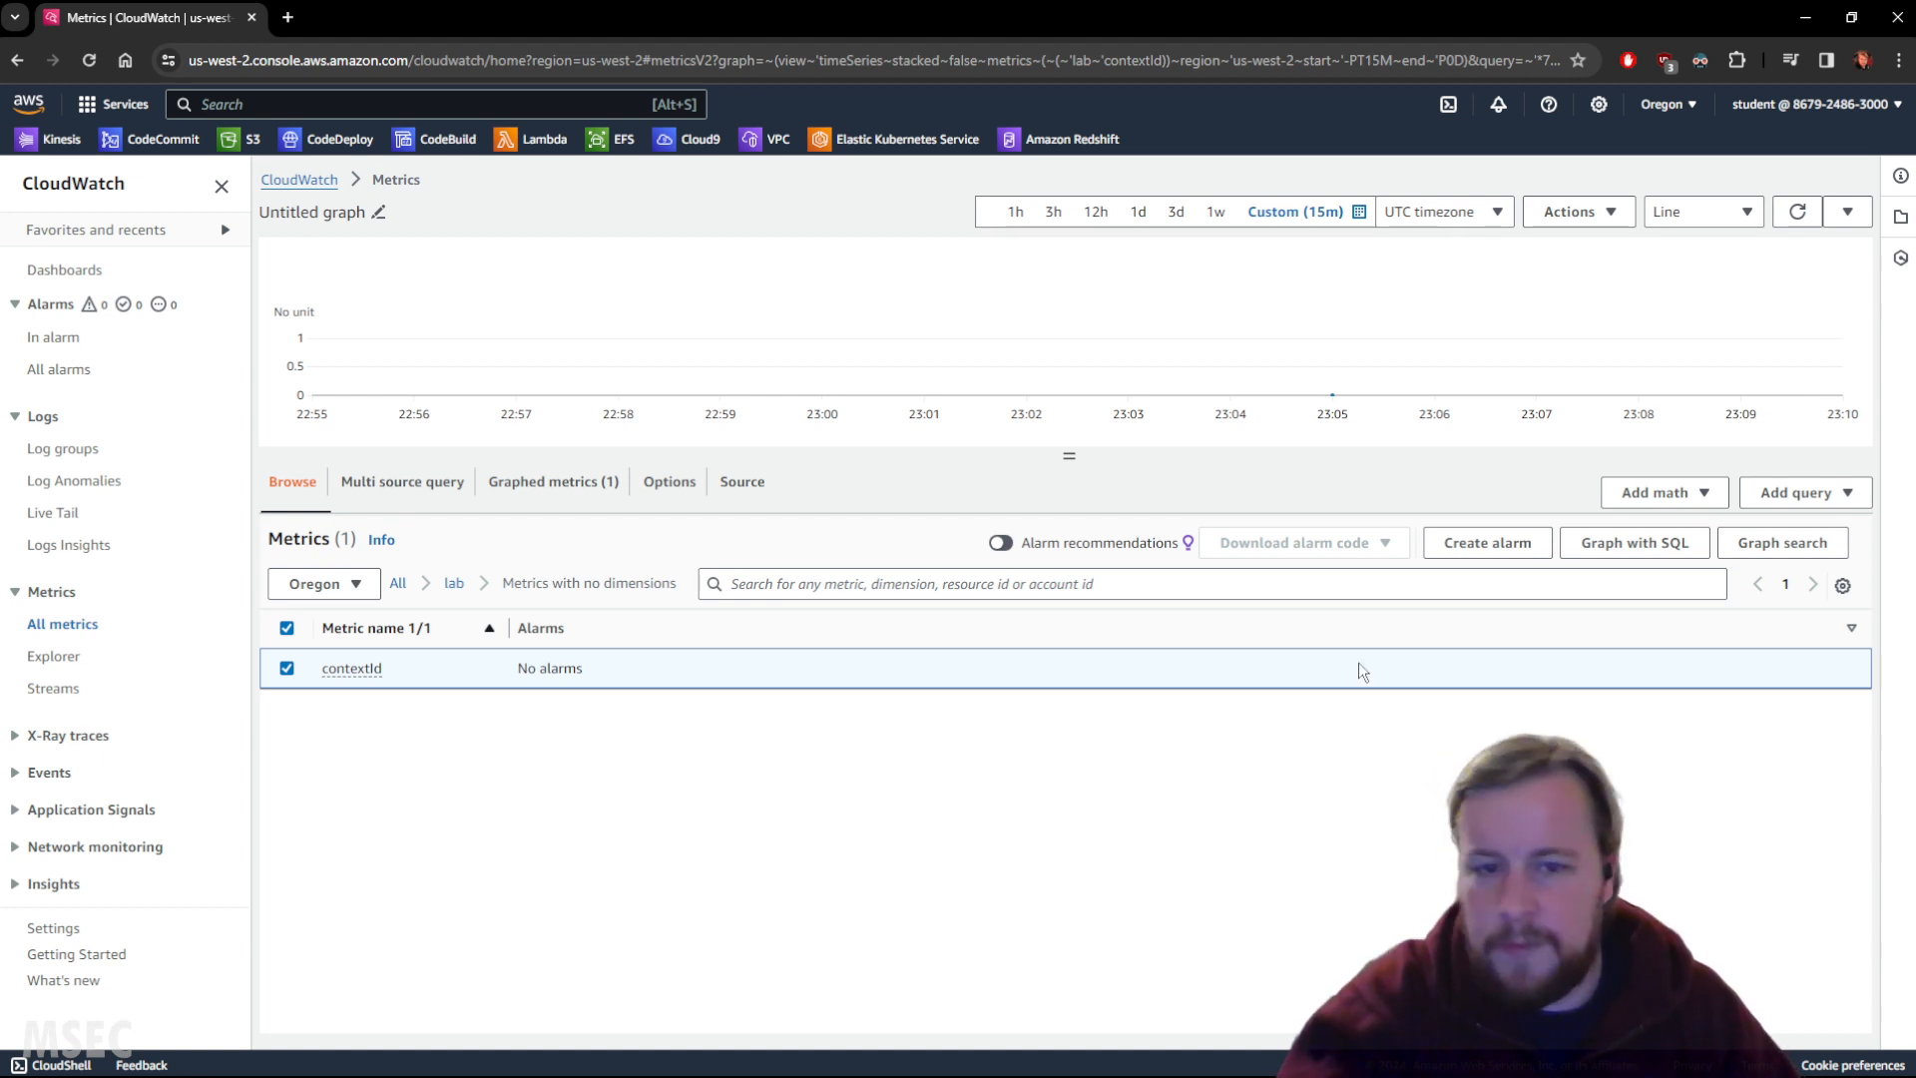
pyautogui.moveTo(1574, 212); pyautogui.dragTo(1524, 156)
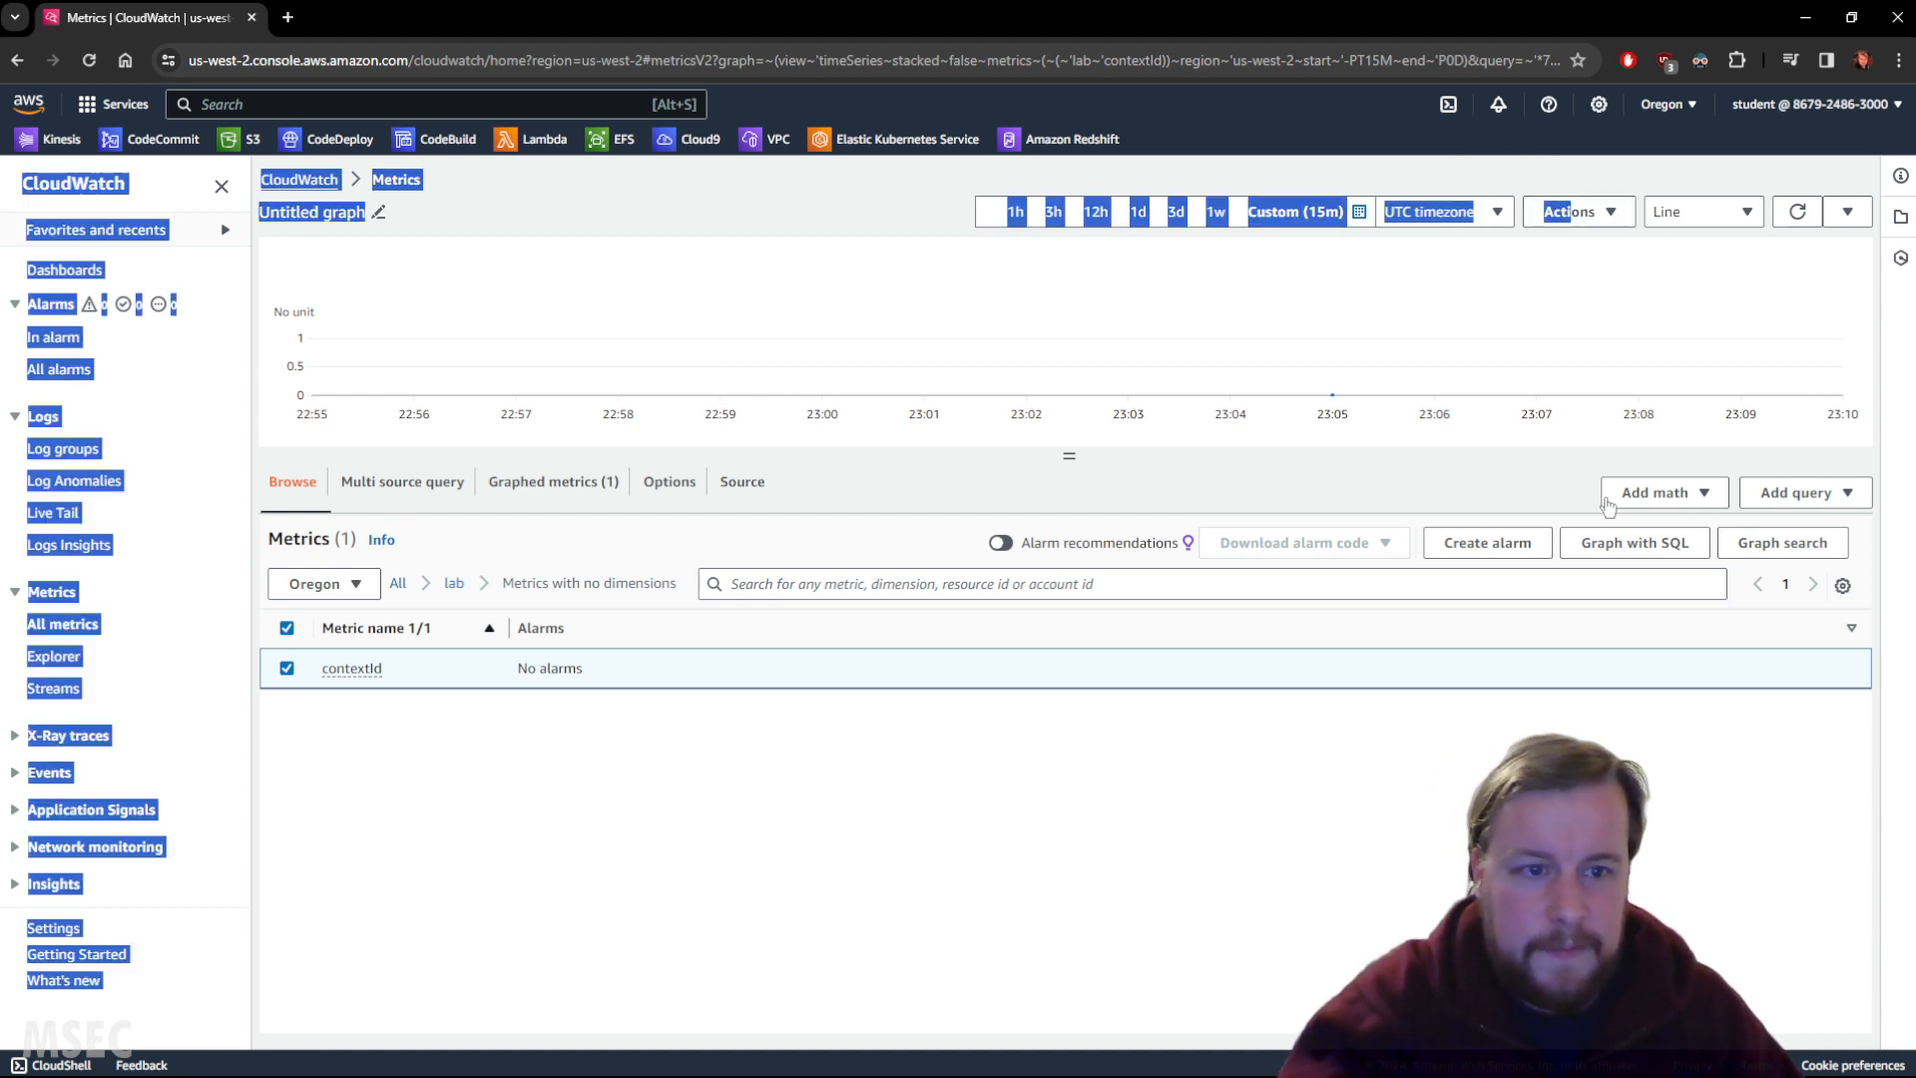
pyautogui.click(1608, 746)
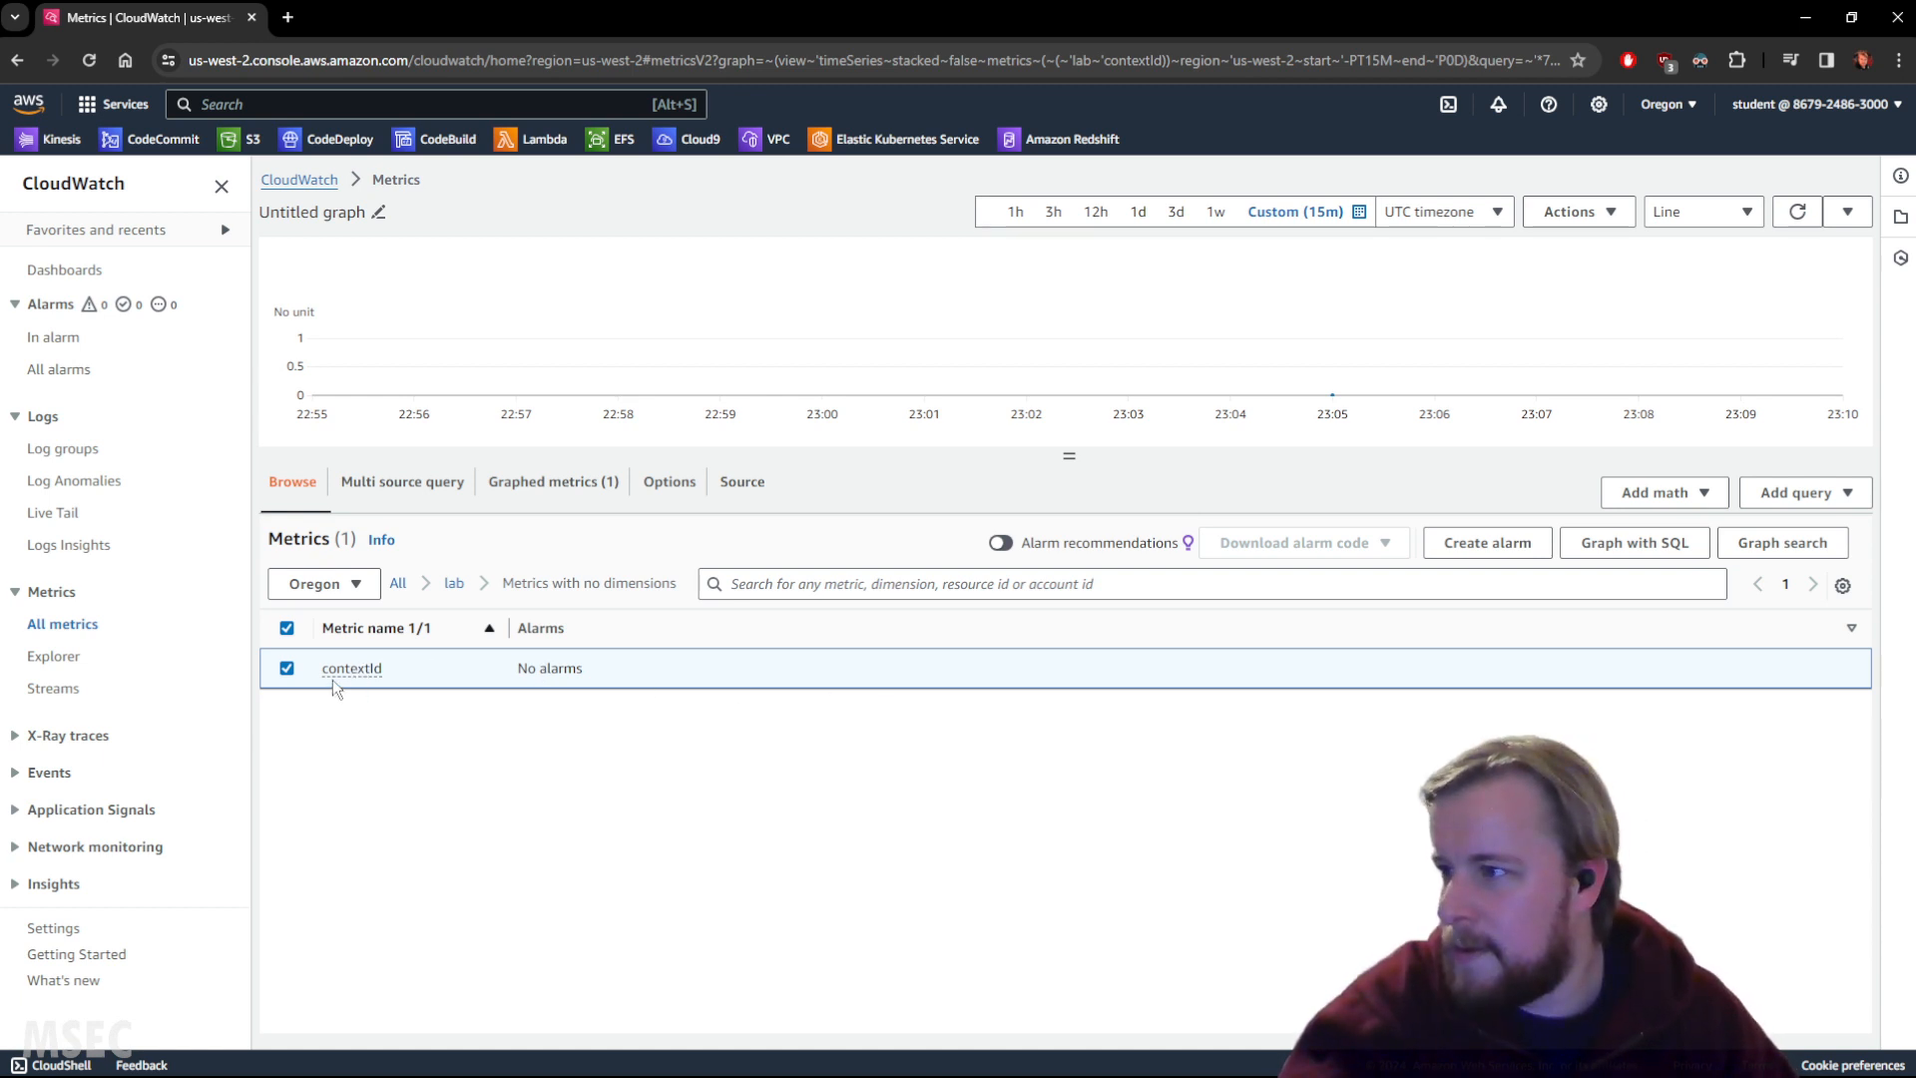
# Step: Try a relative time range of 1 minute for the graph, and set it back to 15 minutes
pyautogui.click(1437, 212)
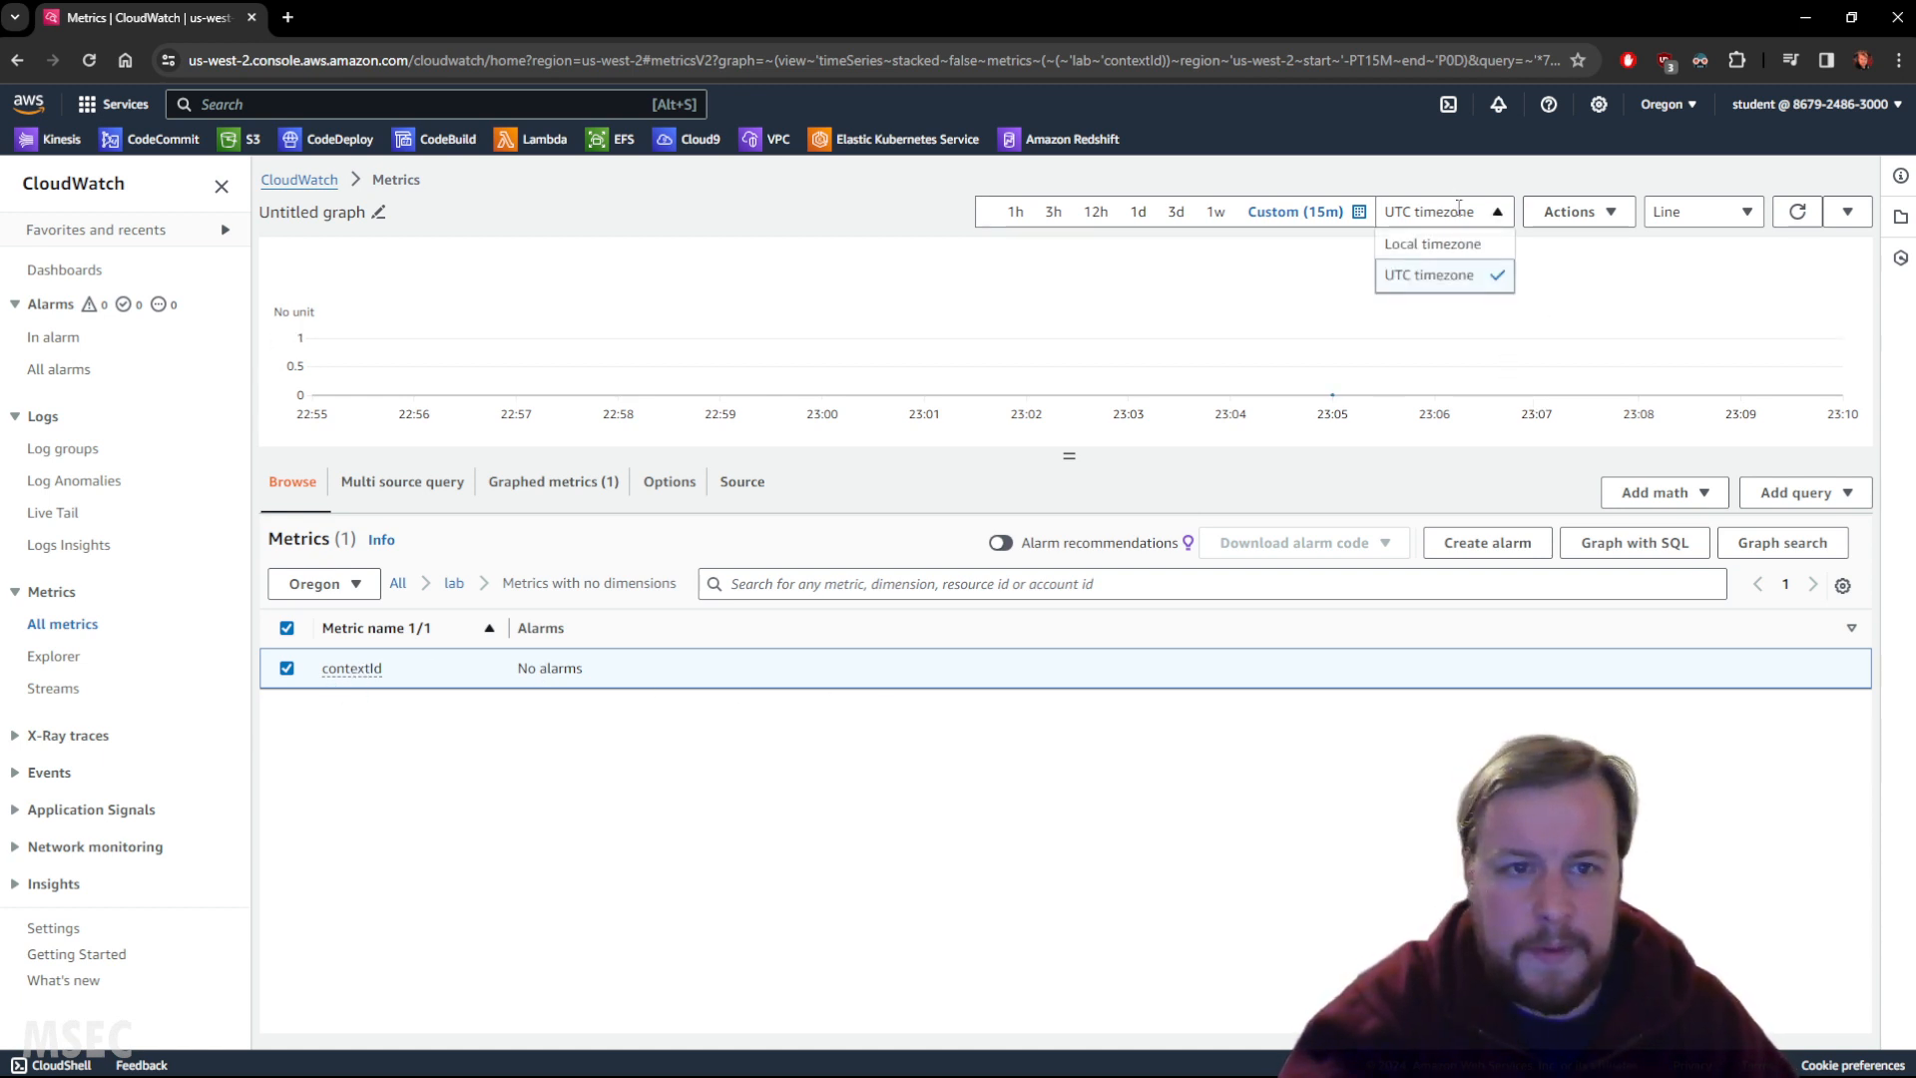
pyautogui.click(1349, 212)
pyautogui.click(848, 578)
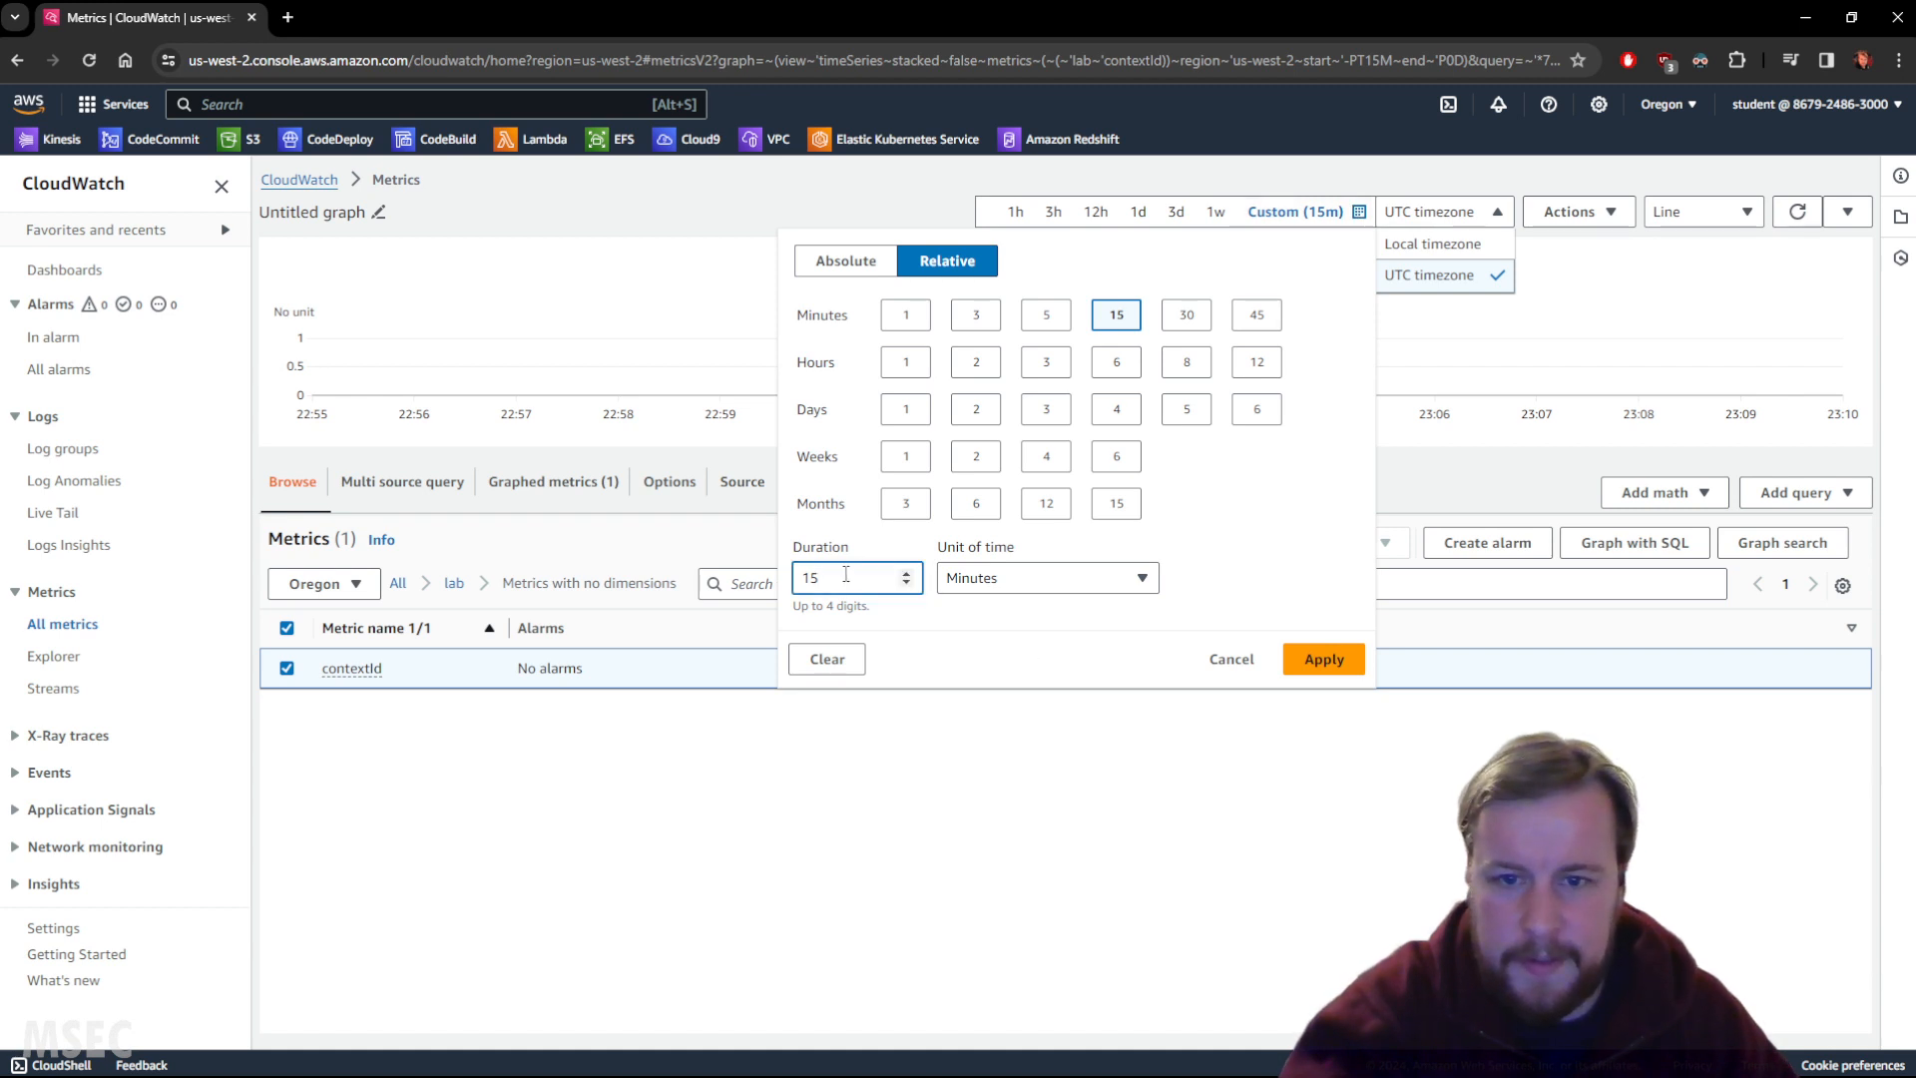
pyautogui.press('BackSpace')
pyautogui.click(1324, 659)
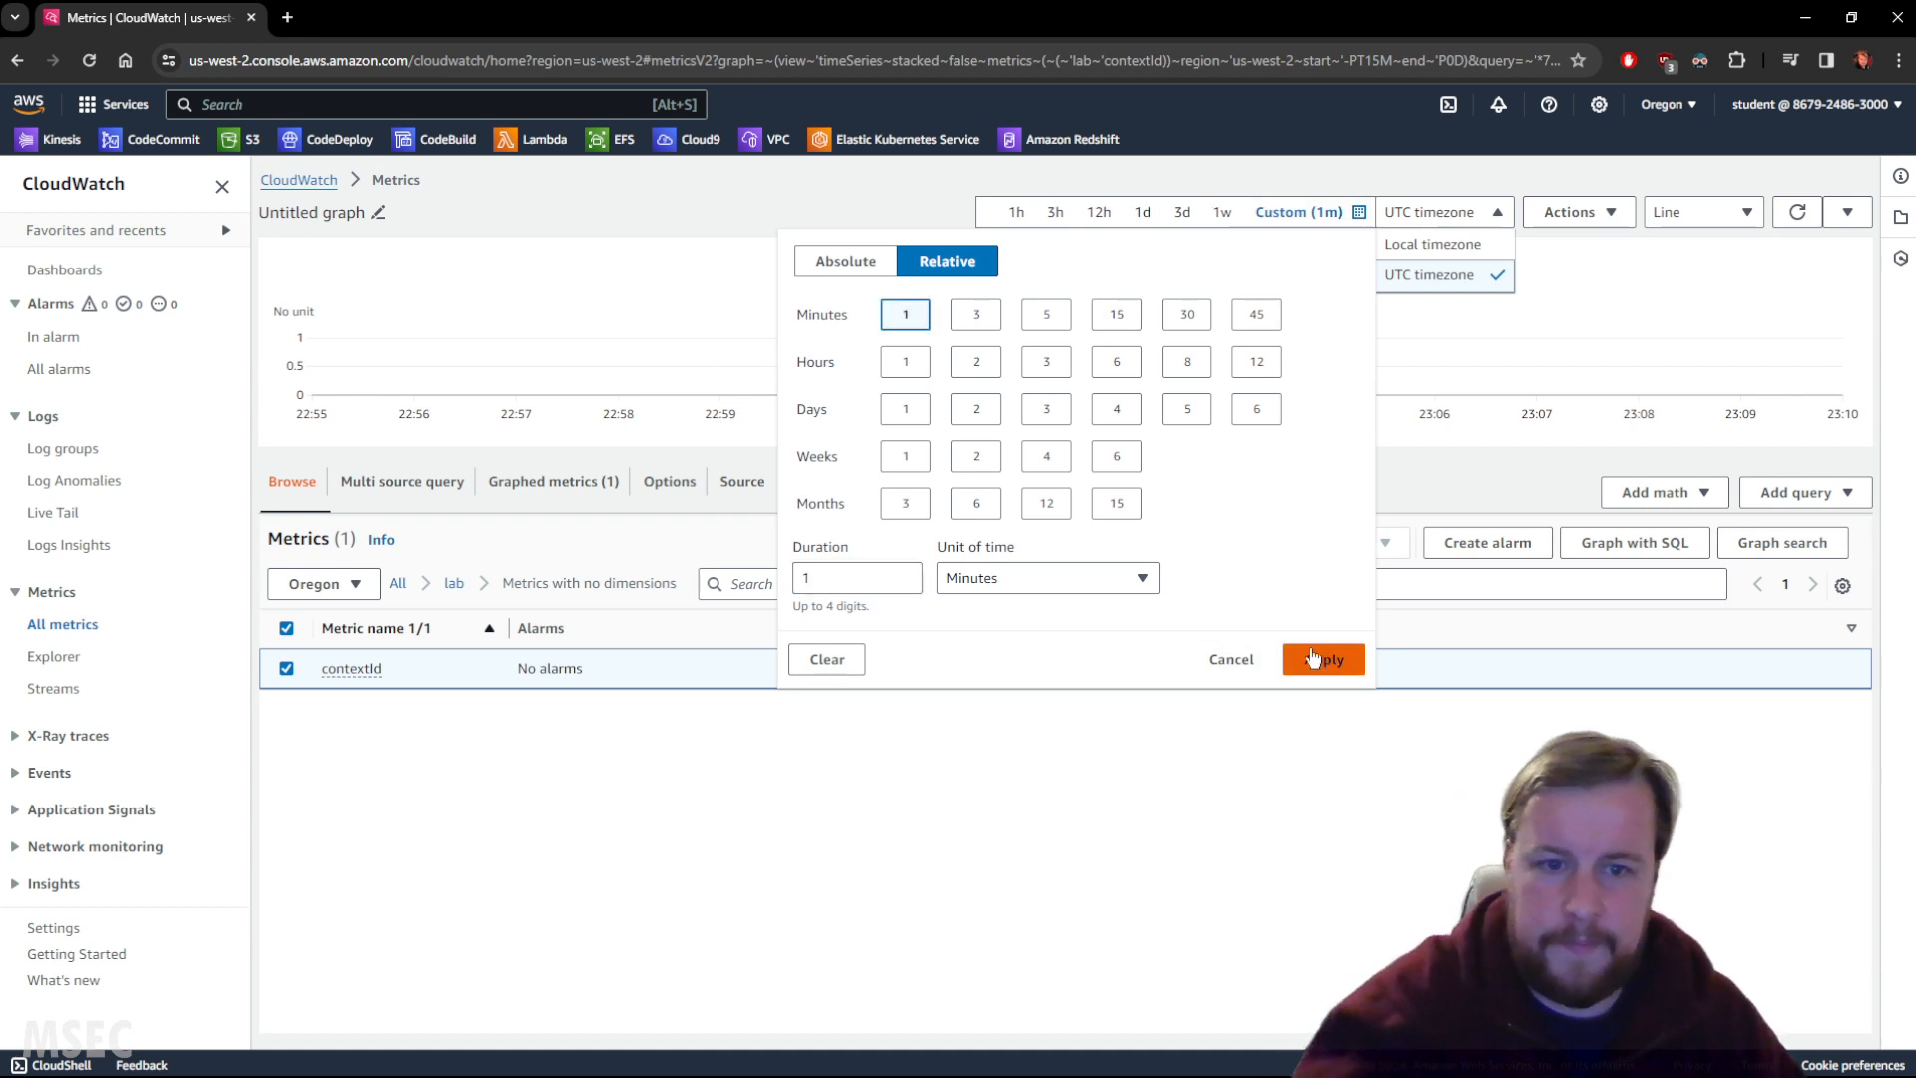
pyautogui.click(1325, 212)
pyautogui.click(1115, 314)
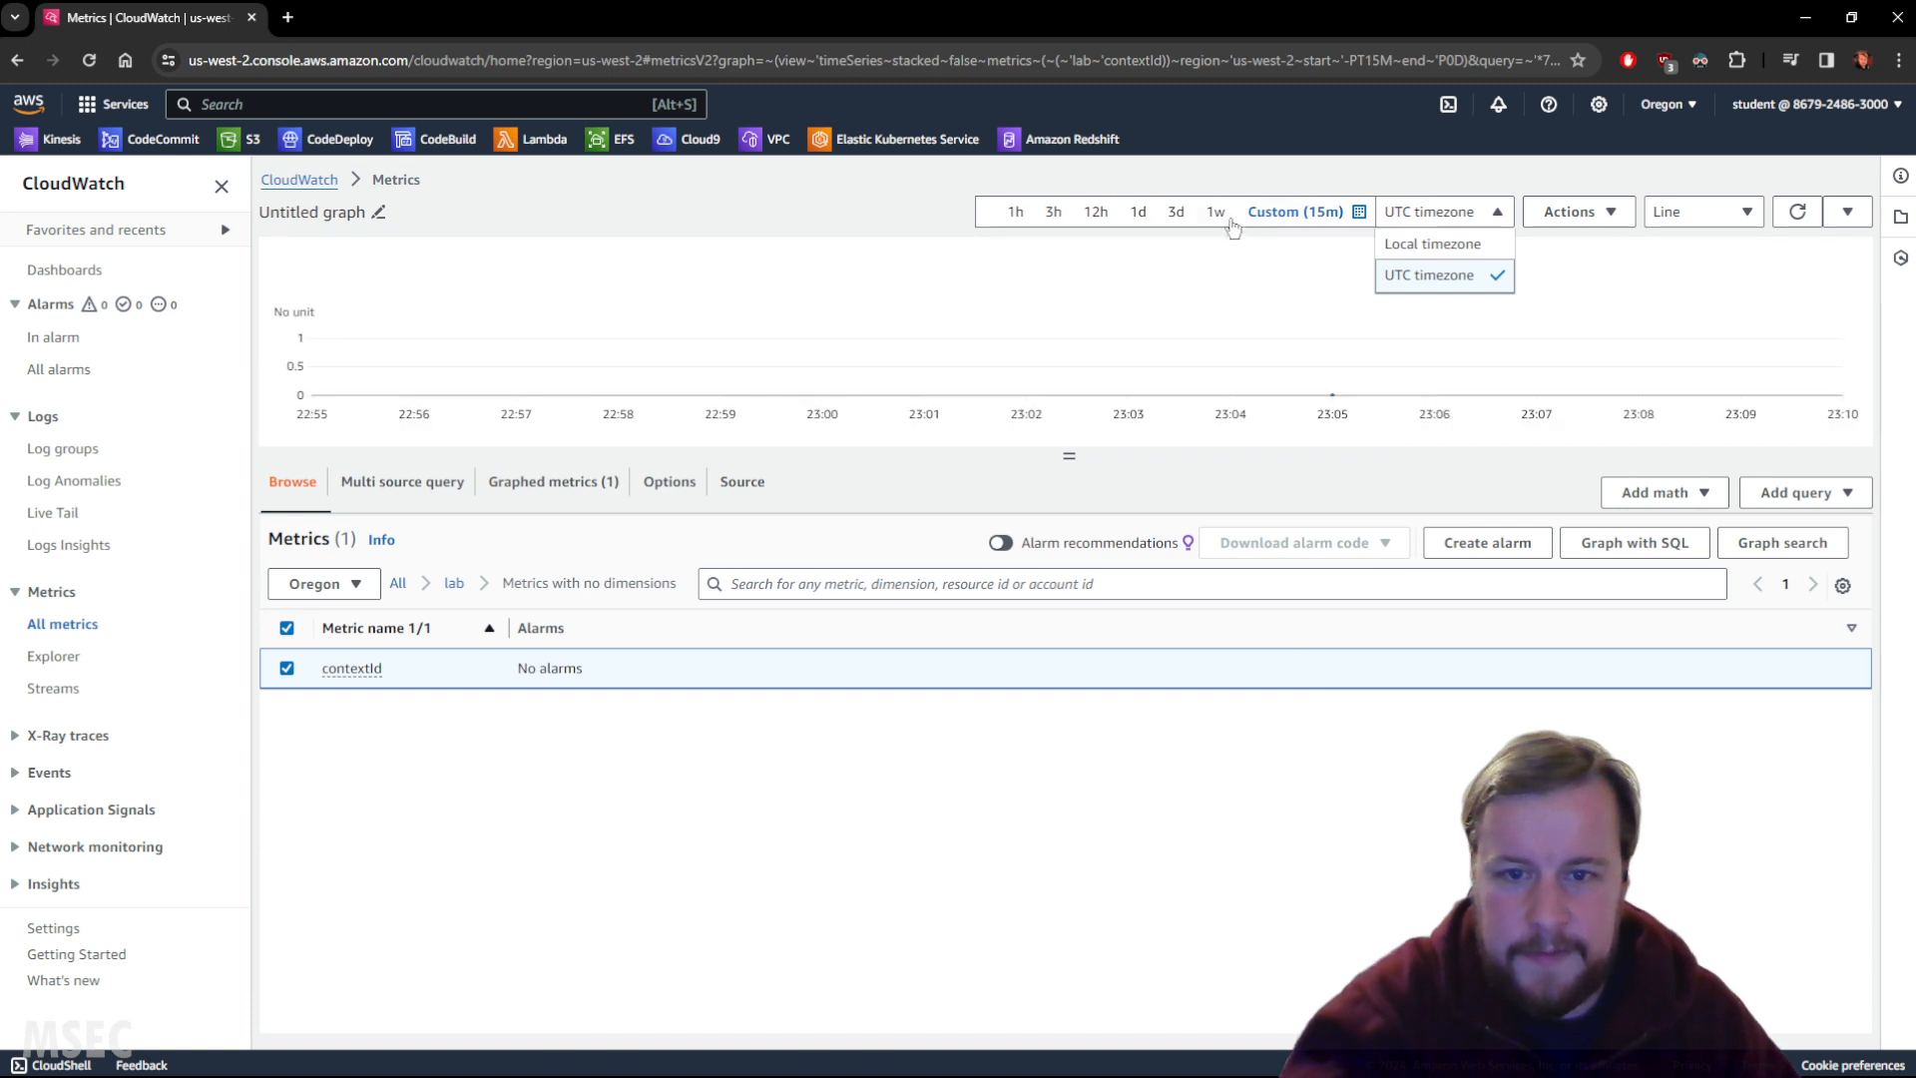
pyautogui.click(1323, 213)
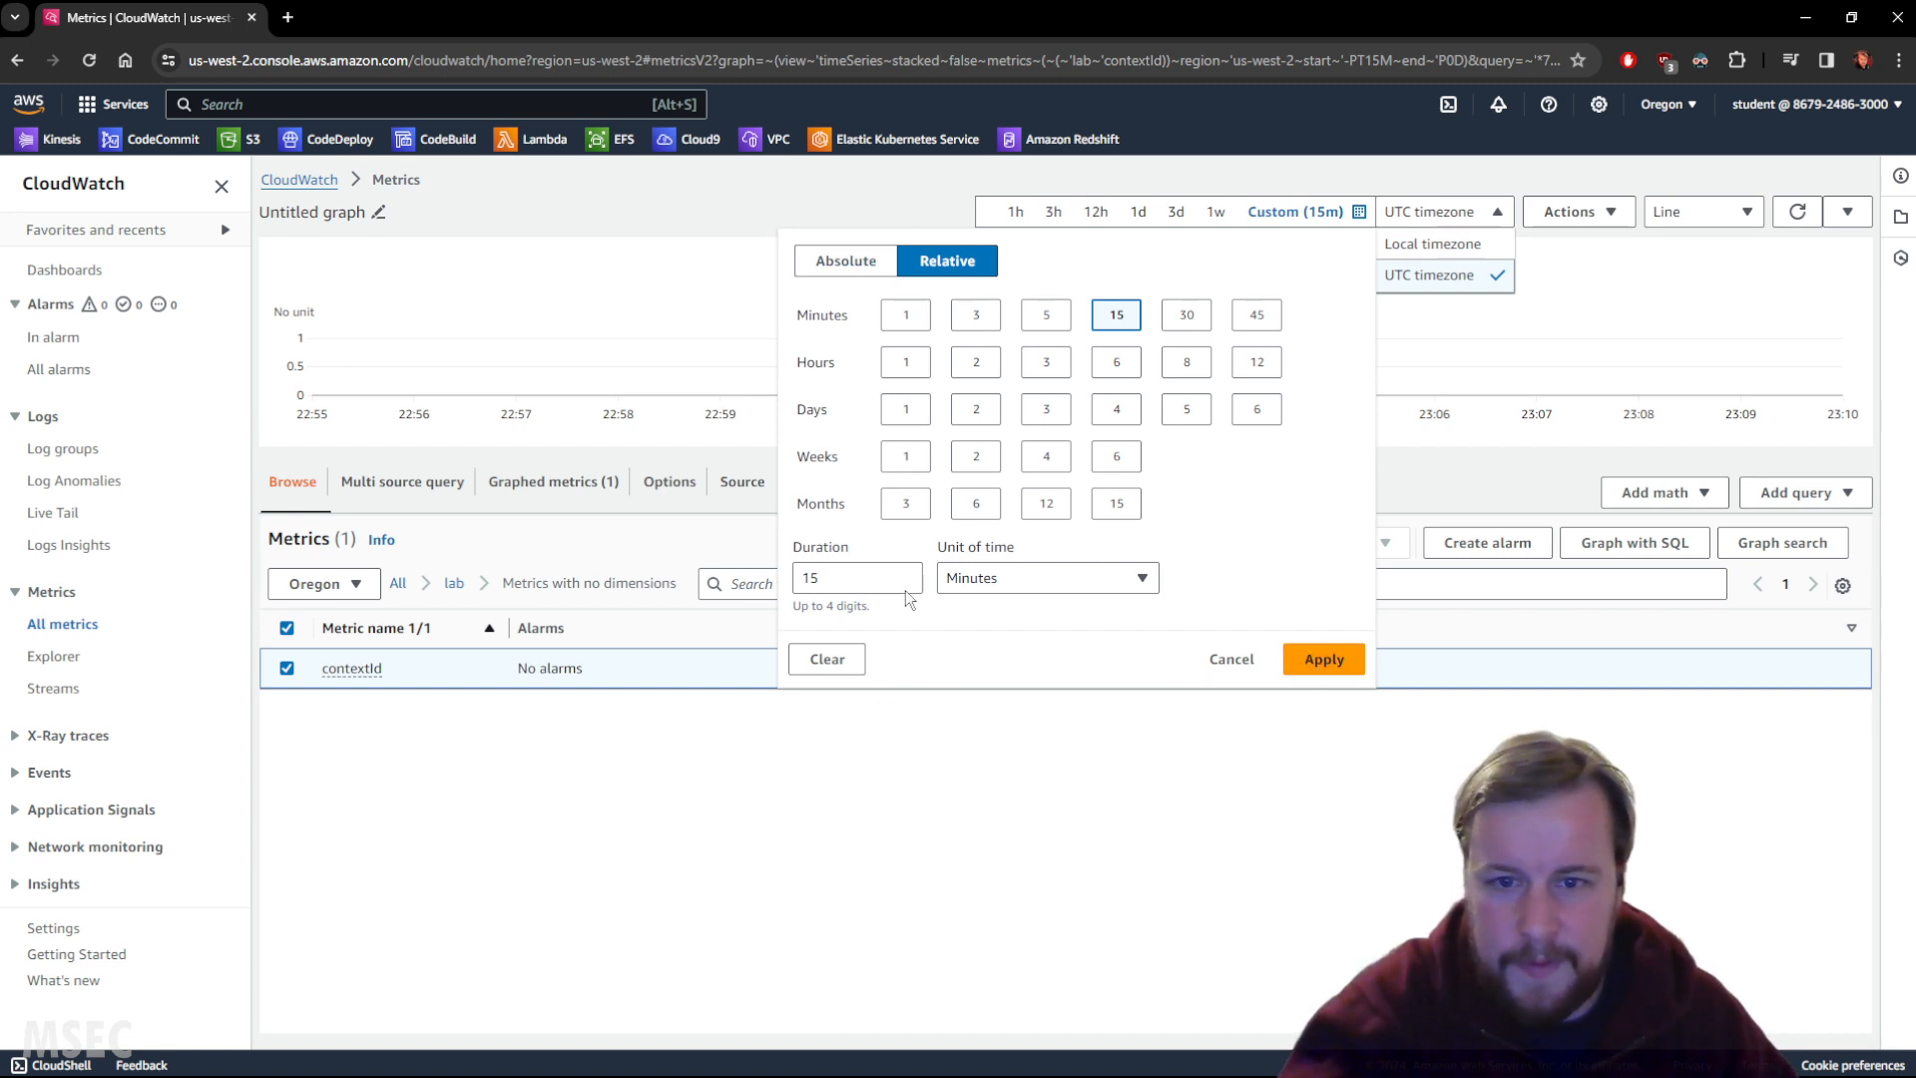
pyautogui.click(1319, 660)
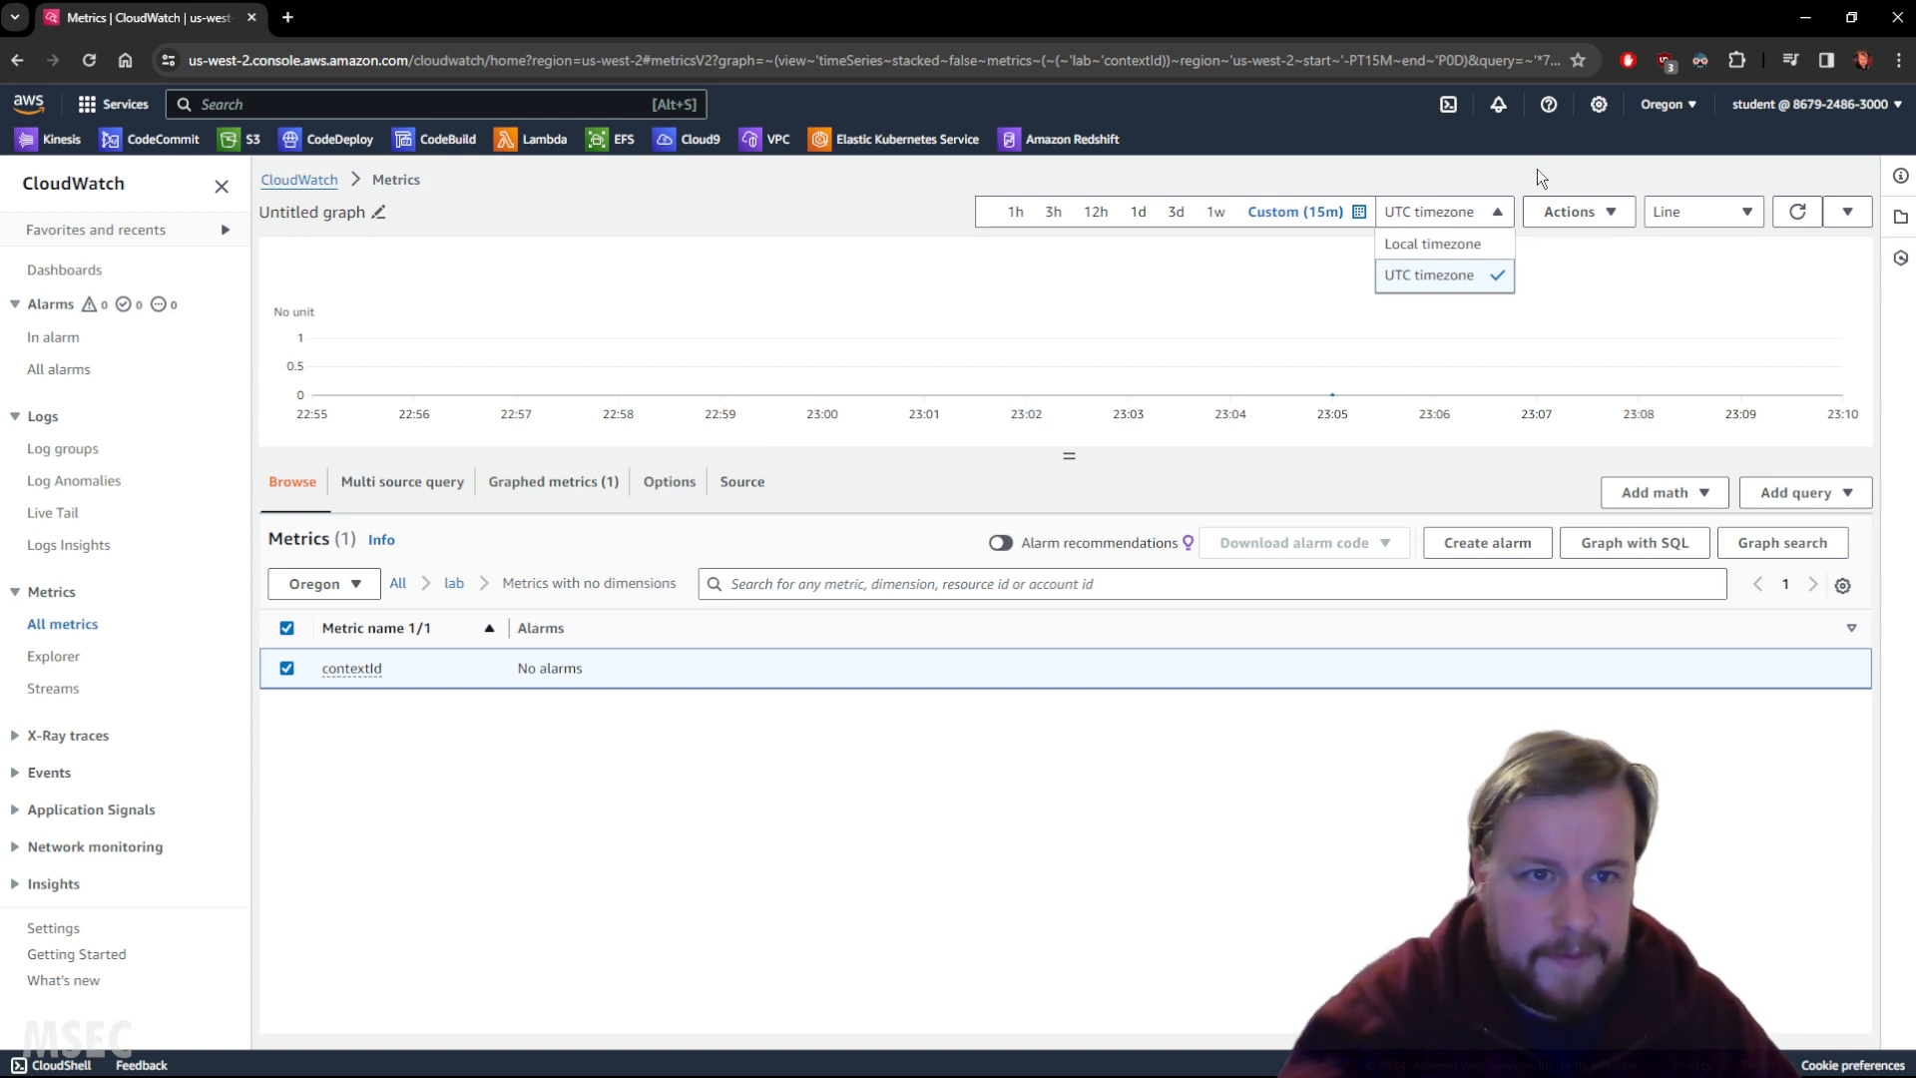
pyautogui.click(1843, 586)
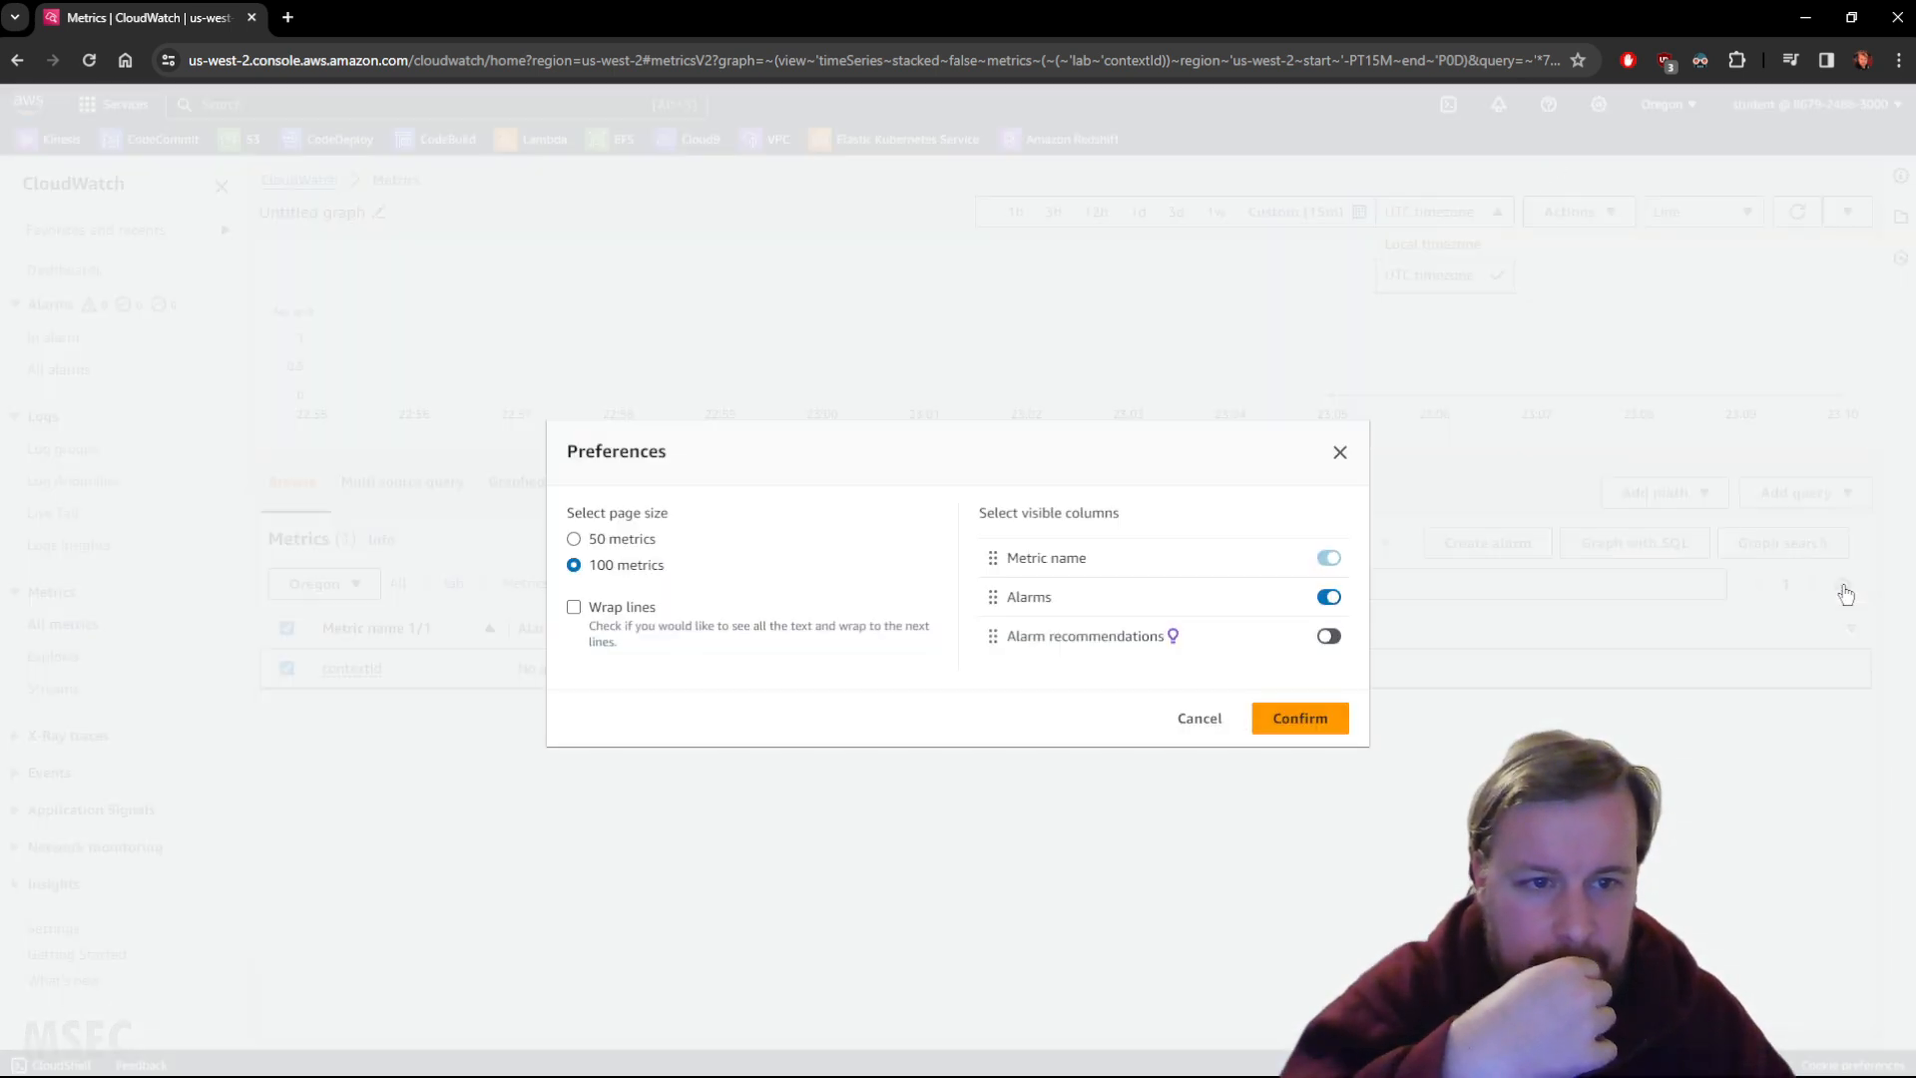
pyautogui.click(1340, 452)
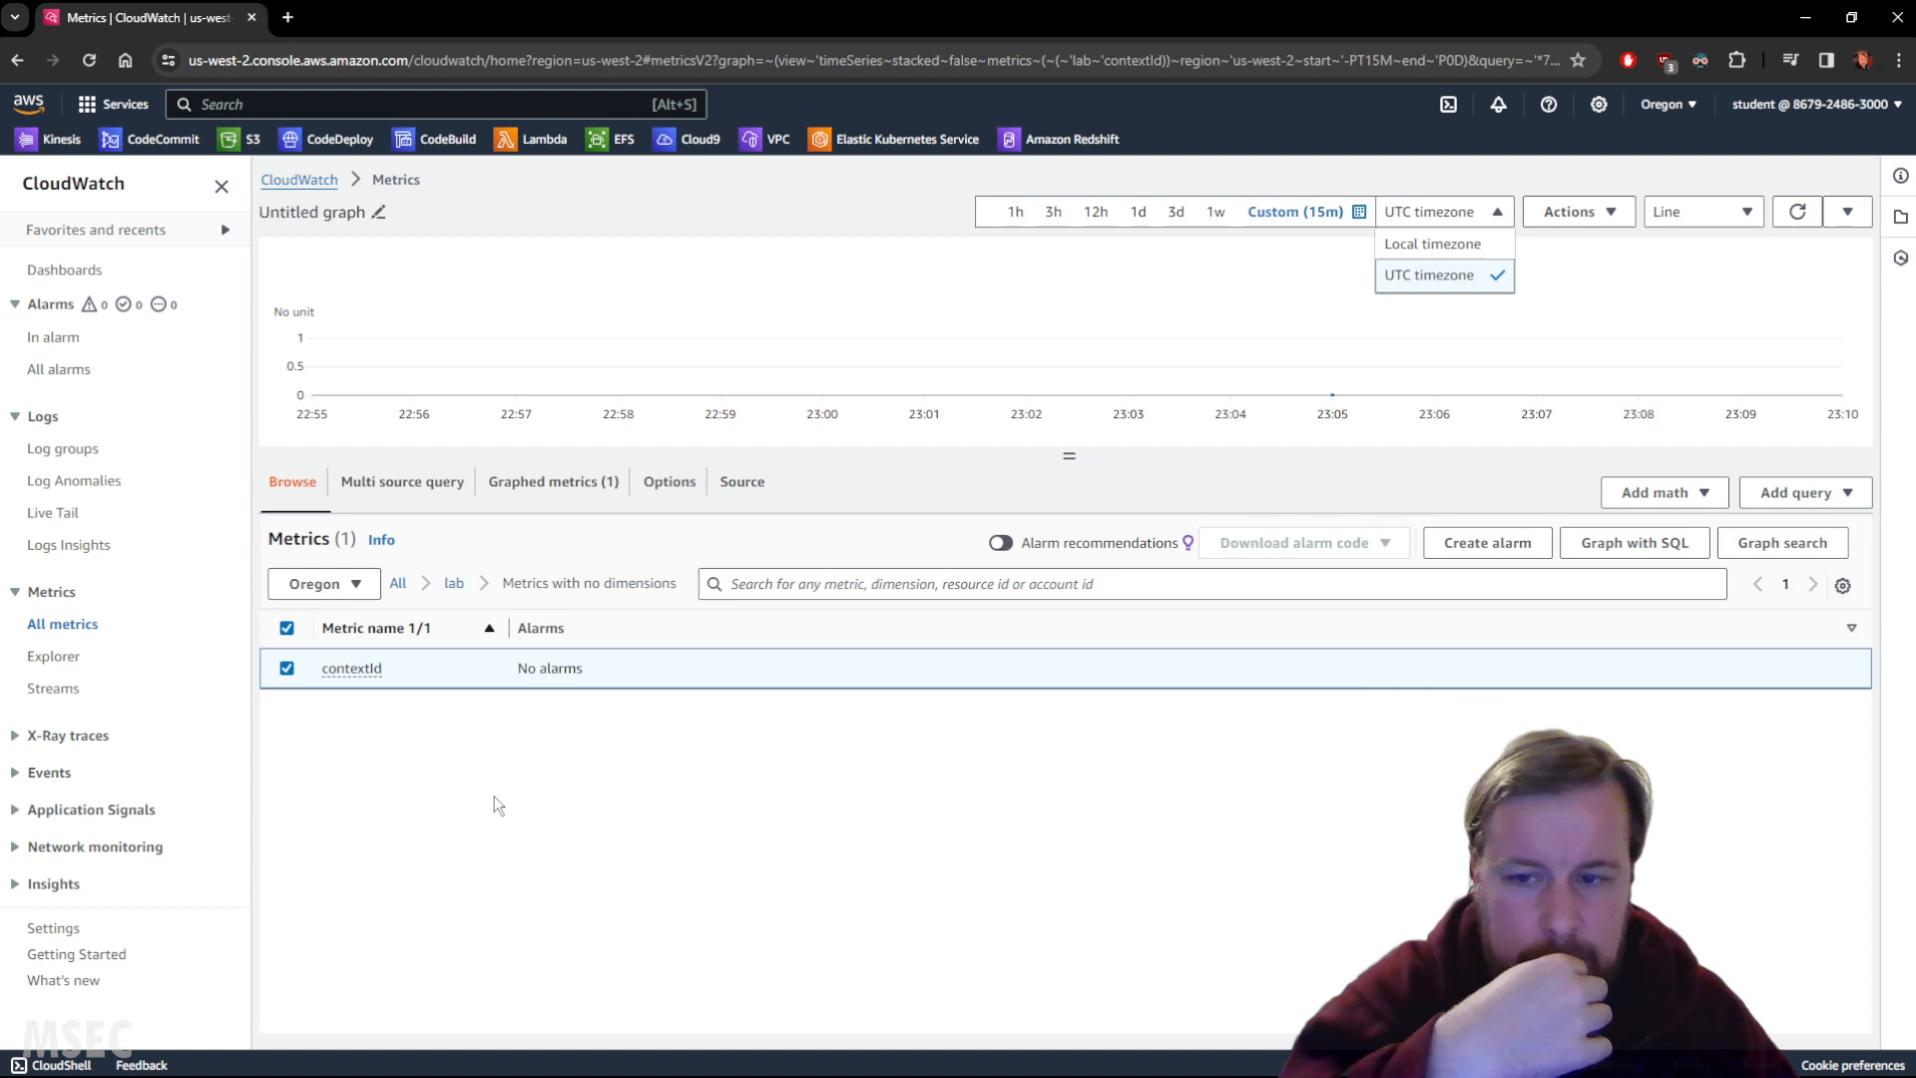
pyautogui.click(362, 669)
pyautogui.click(320, 732)
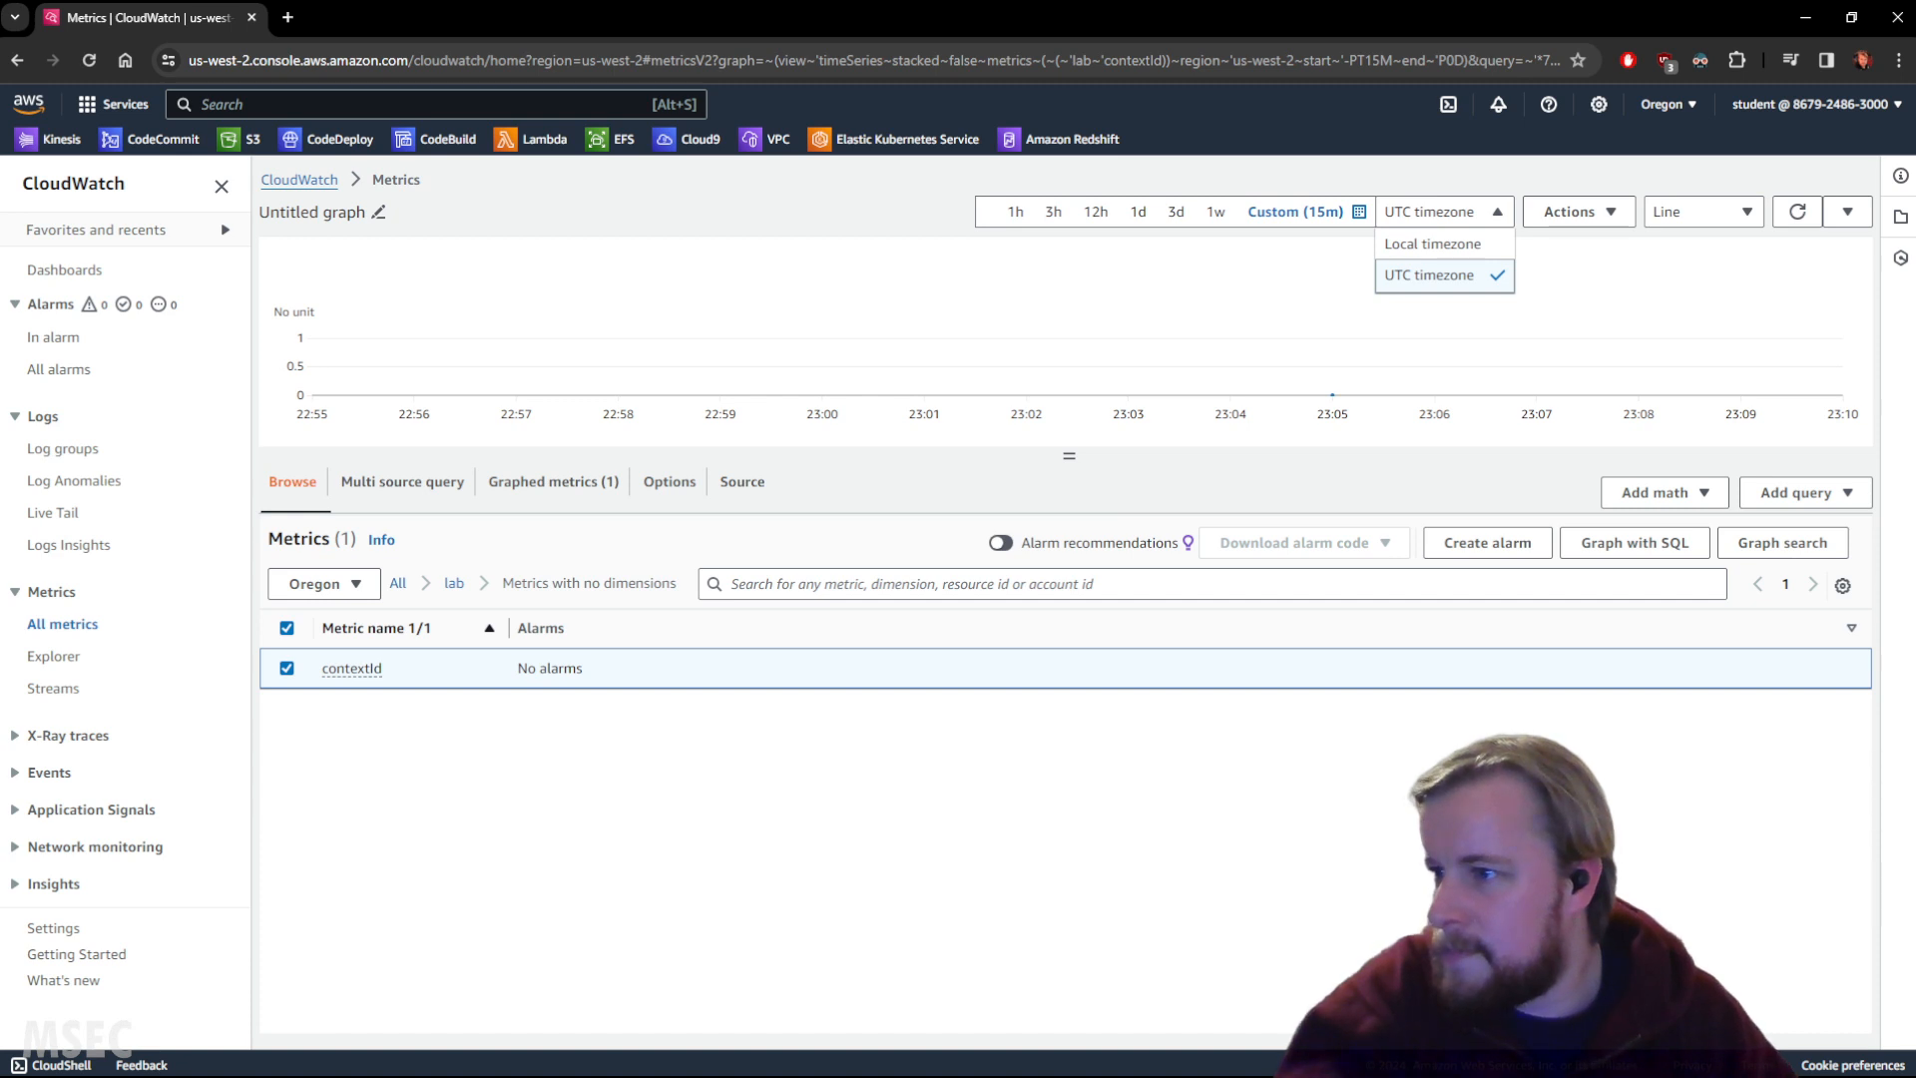
# Step: Set the period of the graphed contextId metric to 1 minute
pyautogui.click(513, 499)
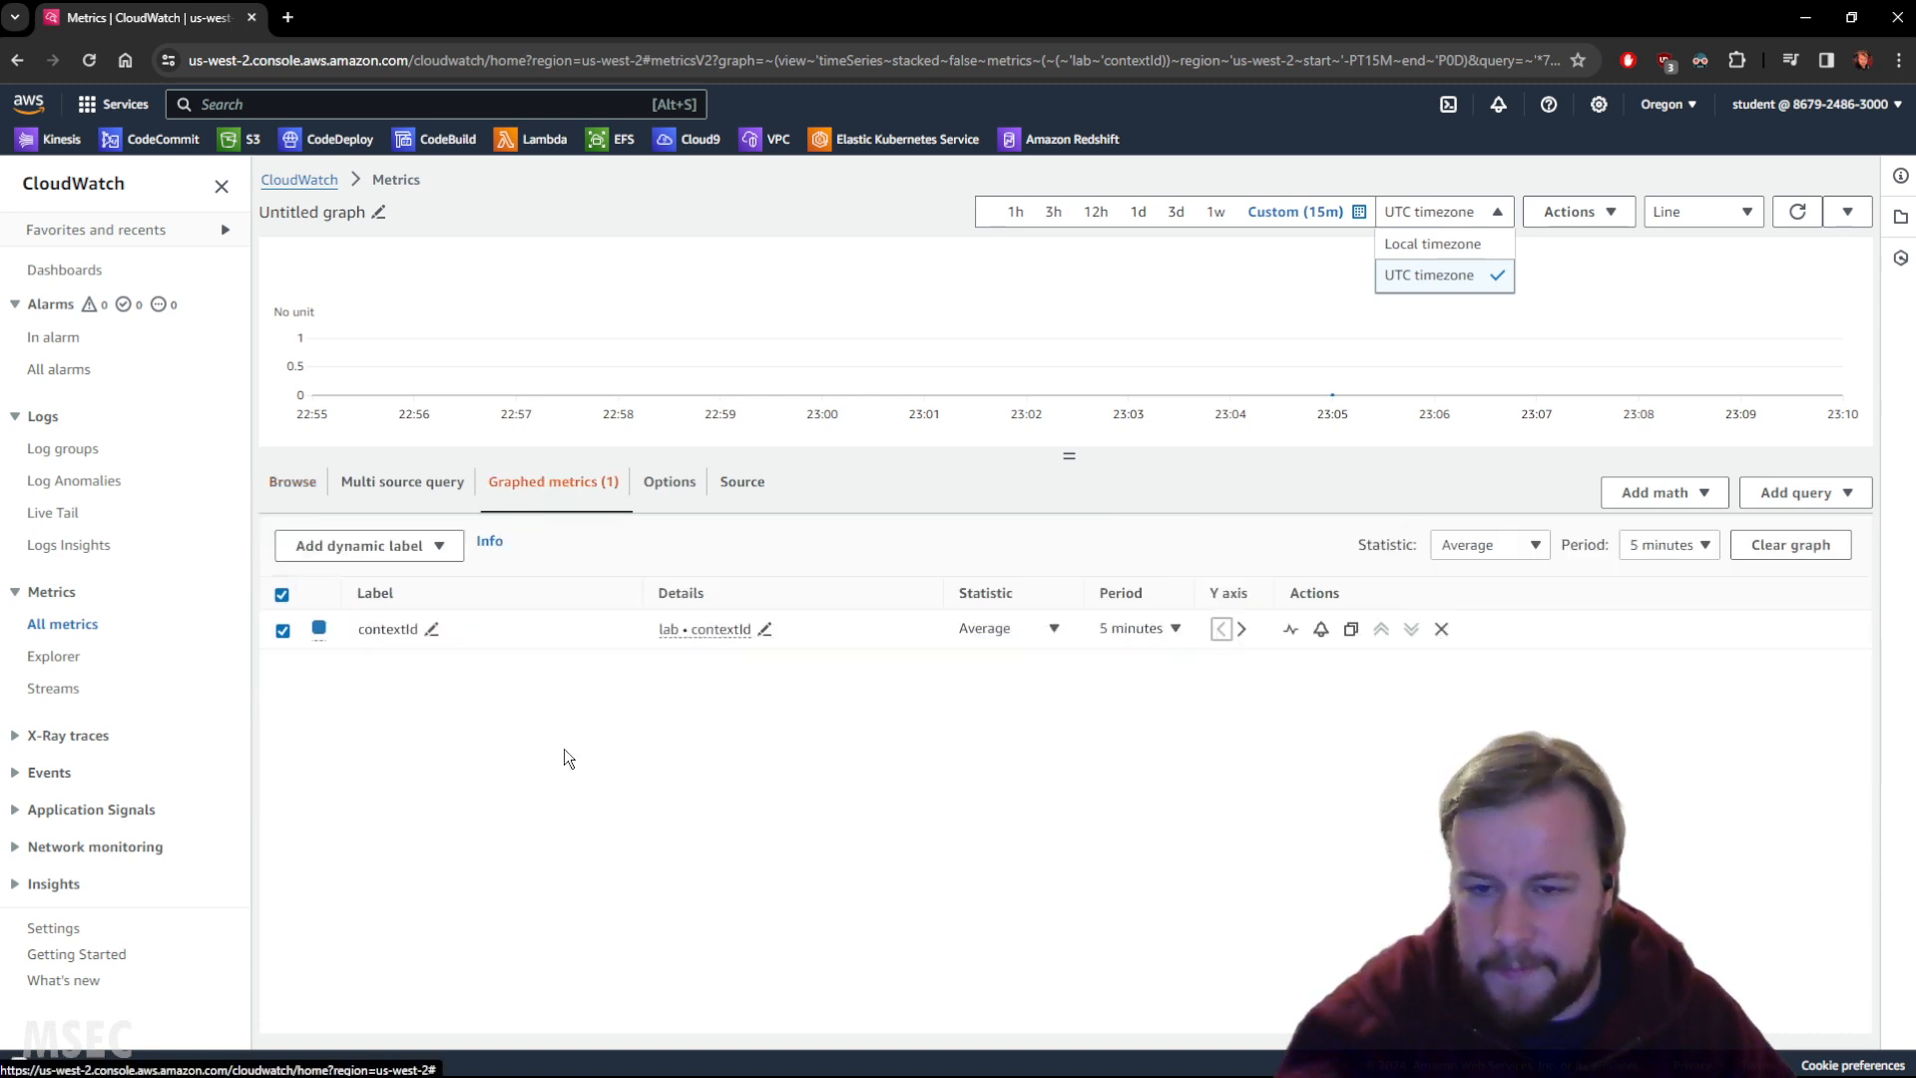
pyautogui.click(1138, 628)
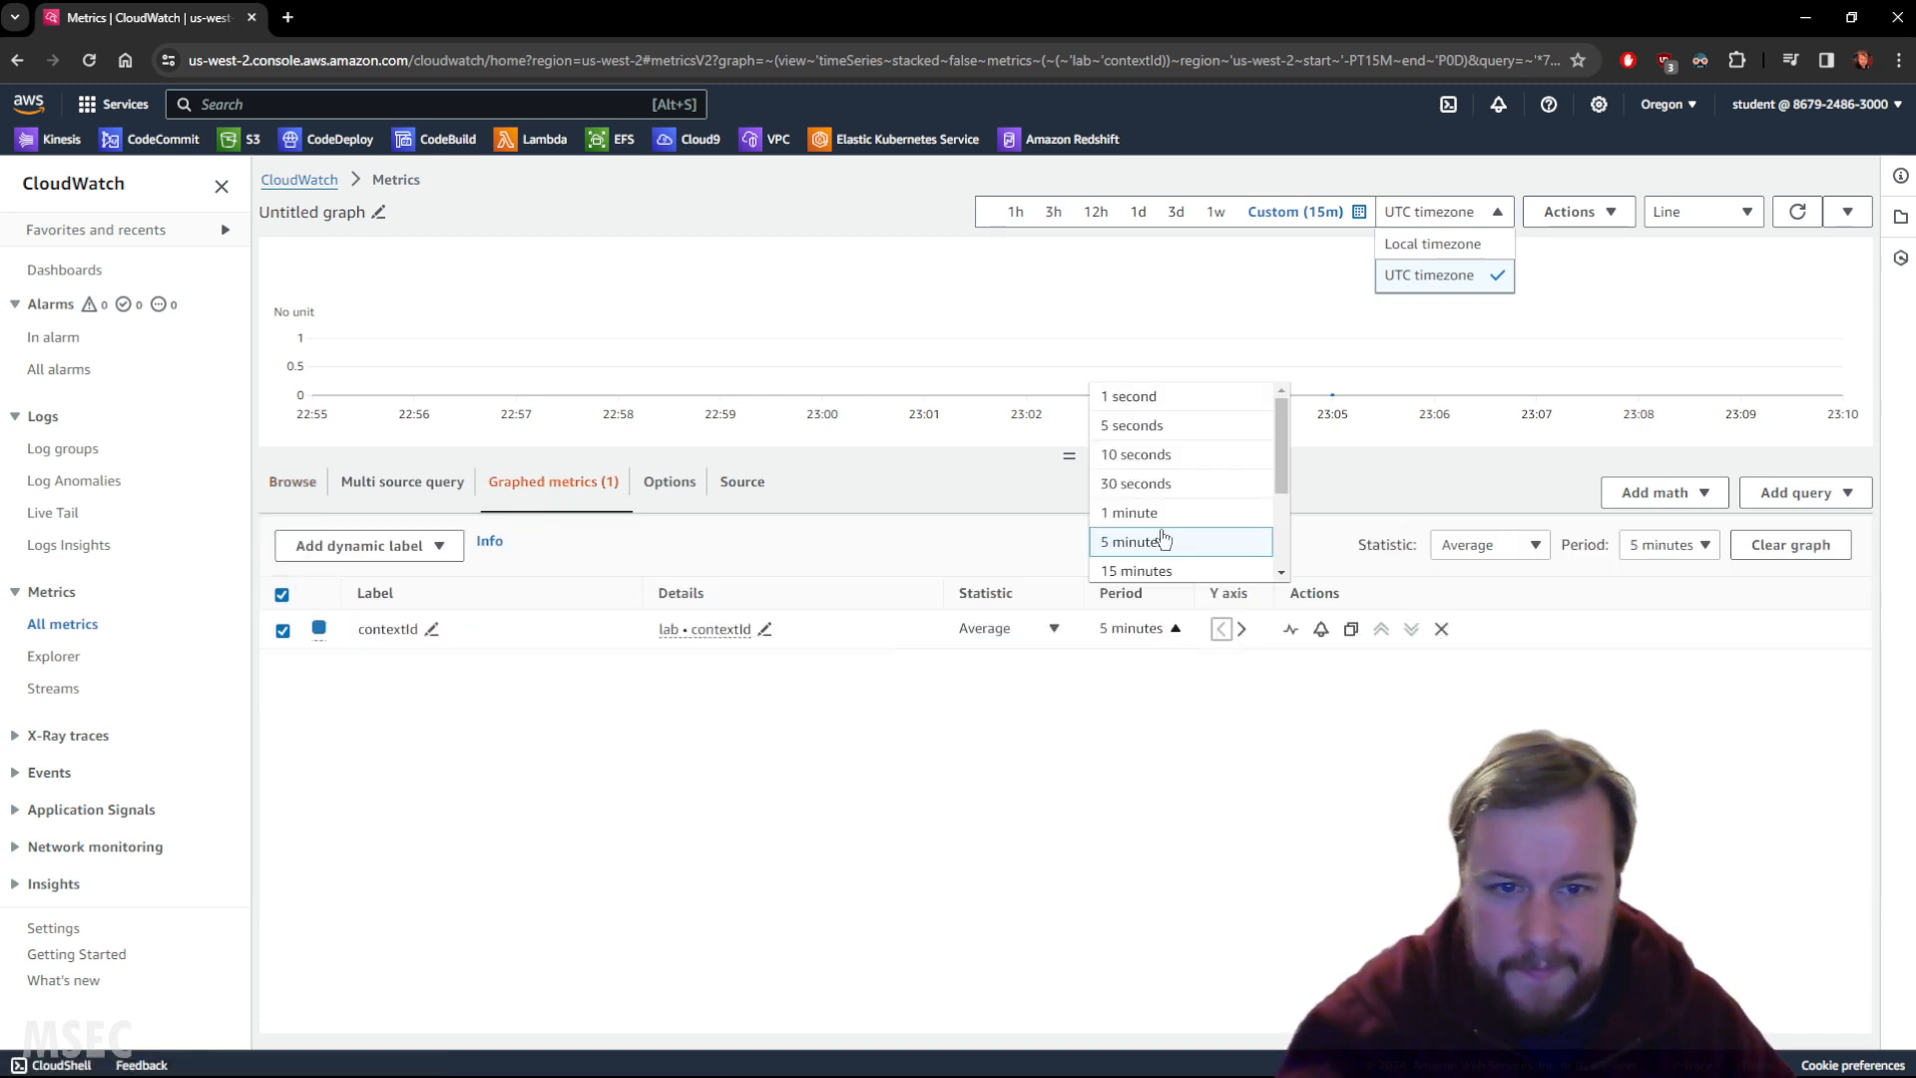
pyautogui.click(1133, 512)
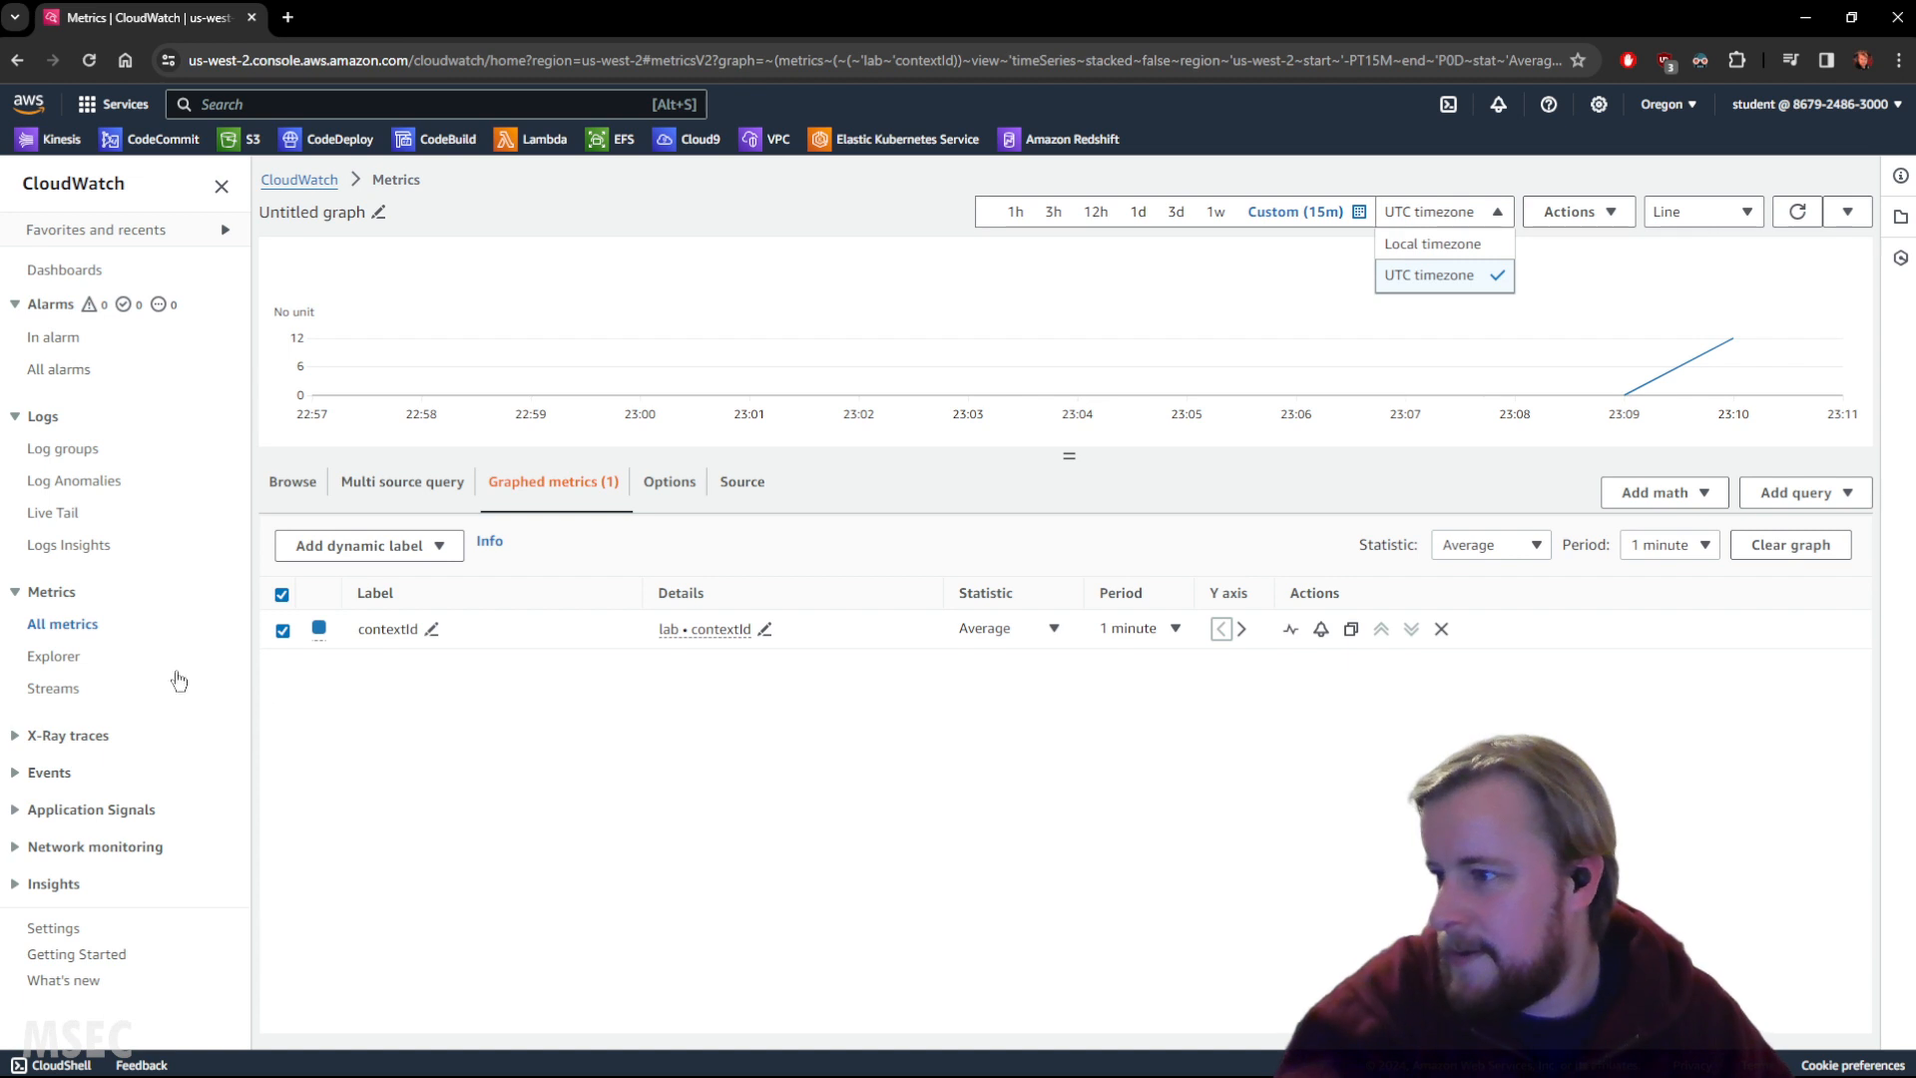
pyautogui.click(292, 483)
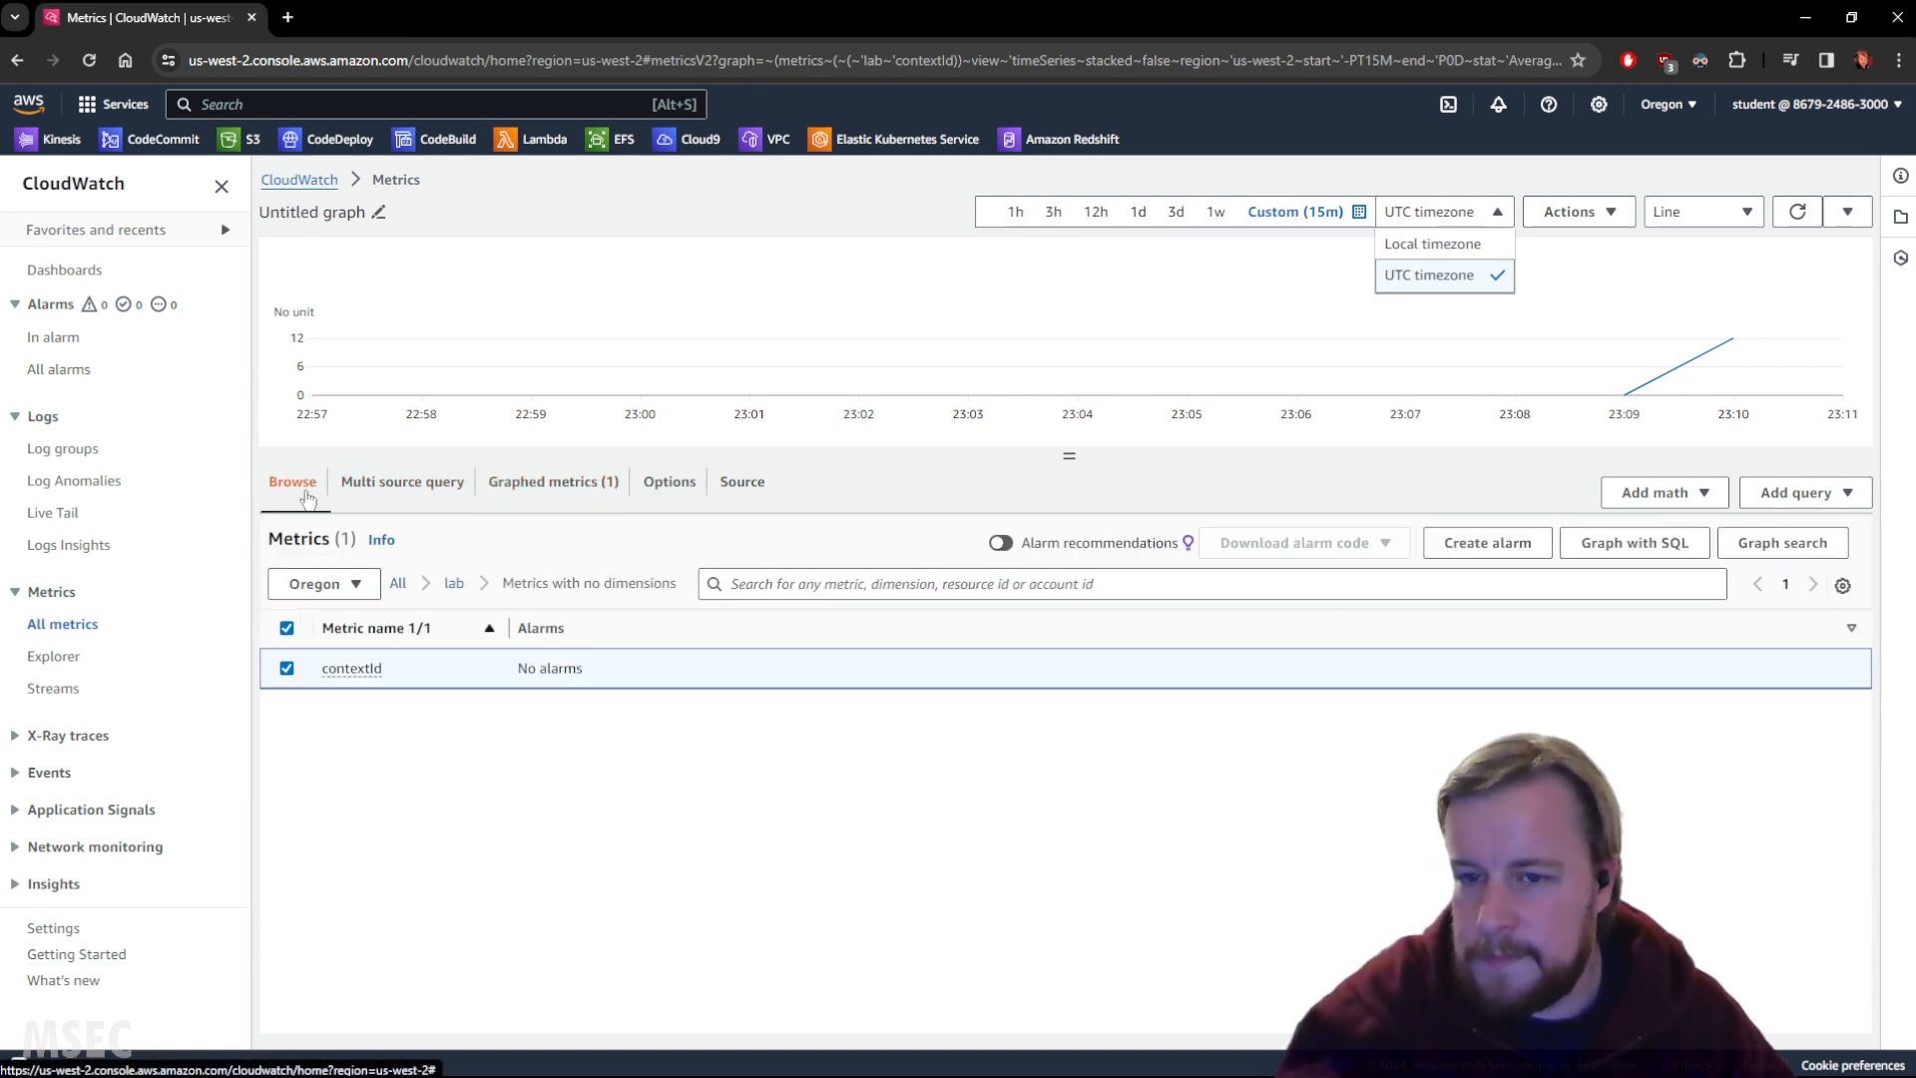
pyautogui.click(510, 507)
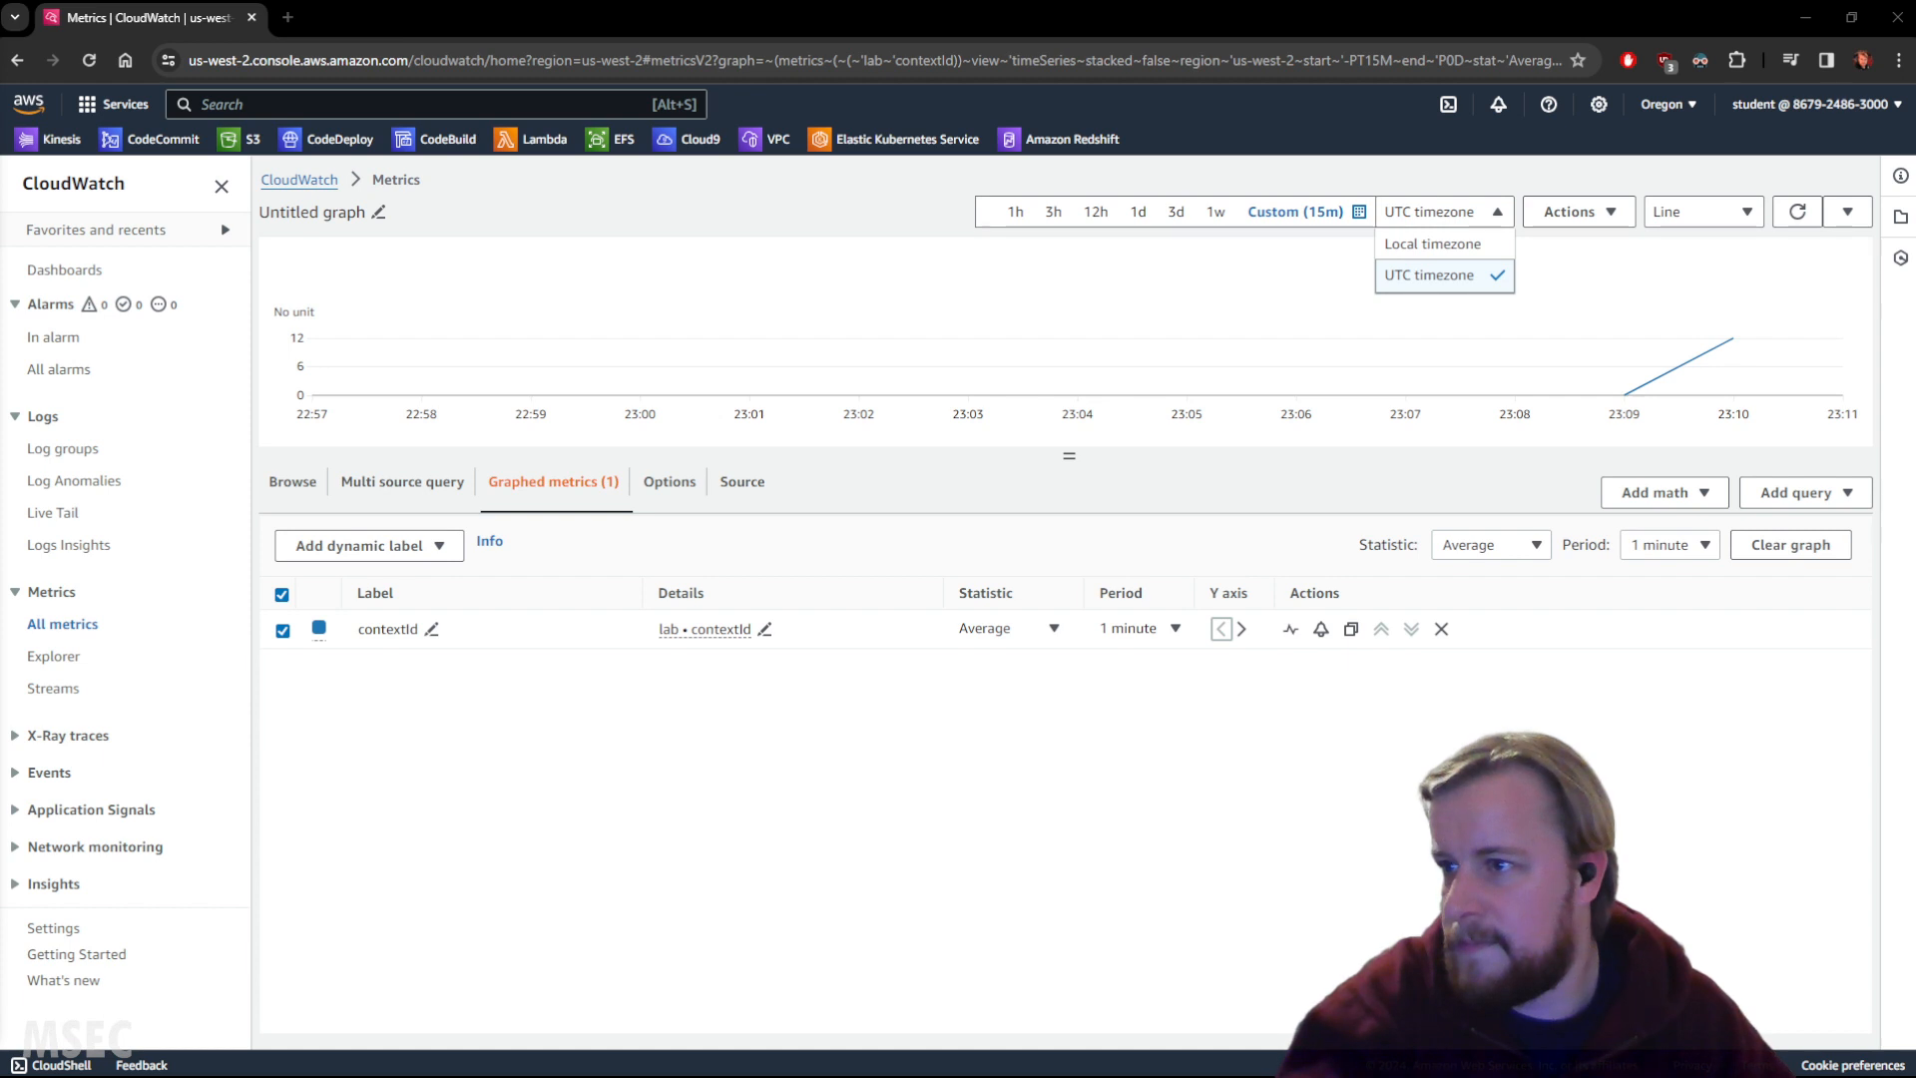
# Step: Switch to the Cloud Academy lab window, run the Created a Metric Filter validation check and move the window off the graph
pyautogui.hotkey('alt', 'Tab')
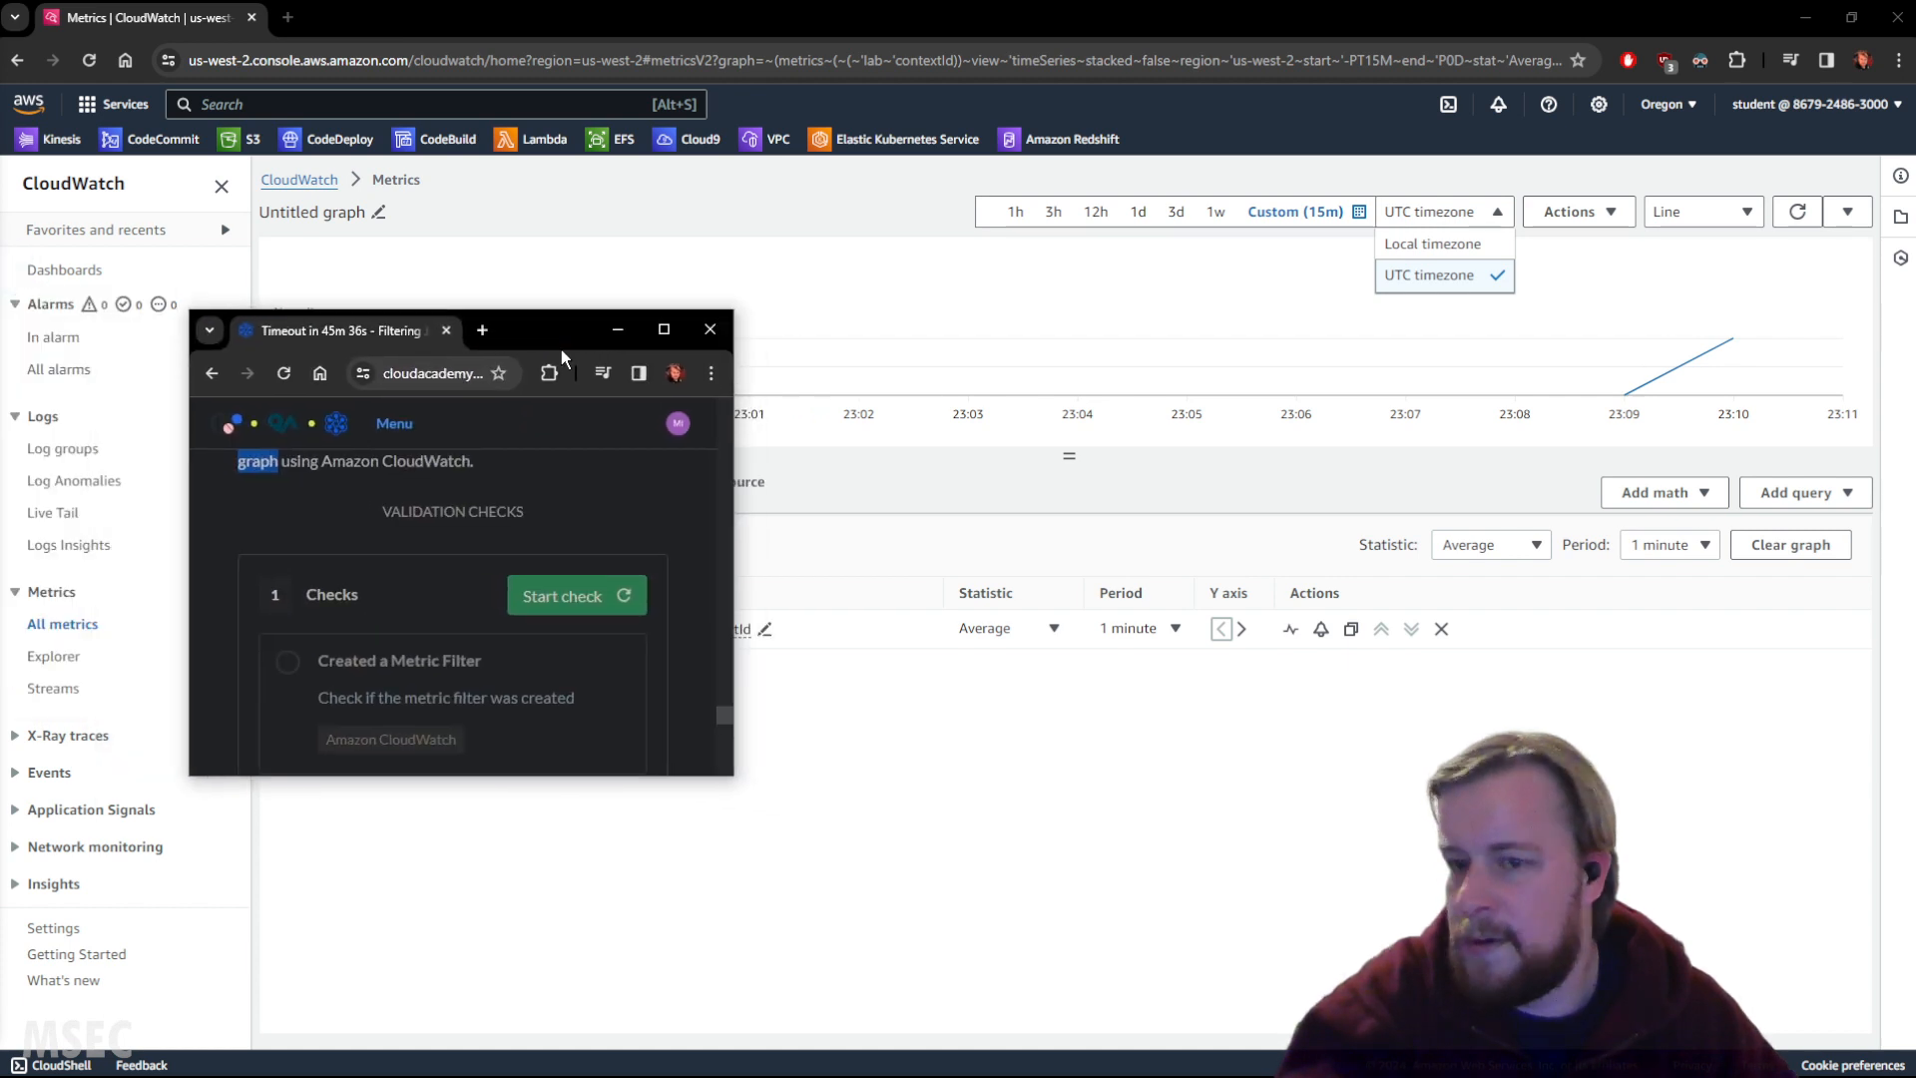
pyautogui.click(554, 602)
pyautogui.moveTo(567, 776); pyautogui.dragTo(579, 836)
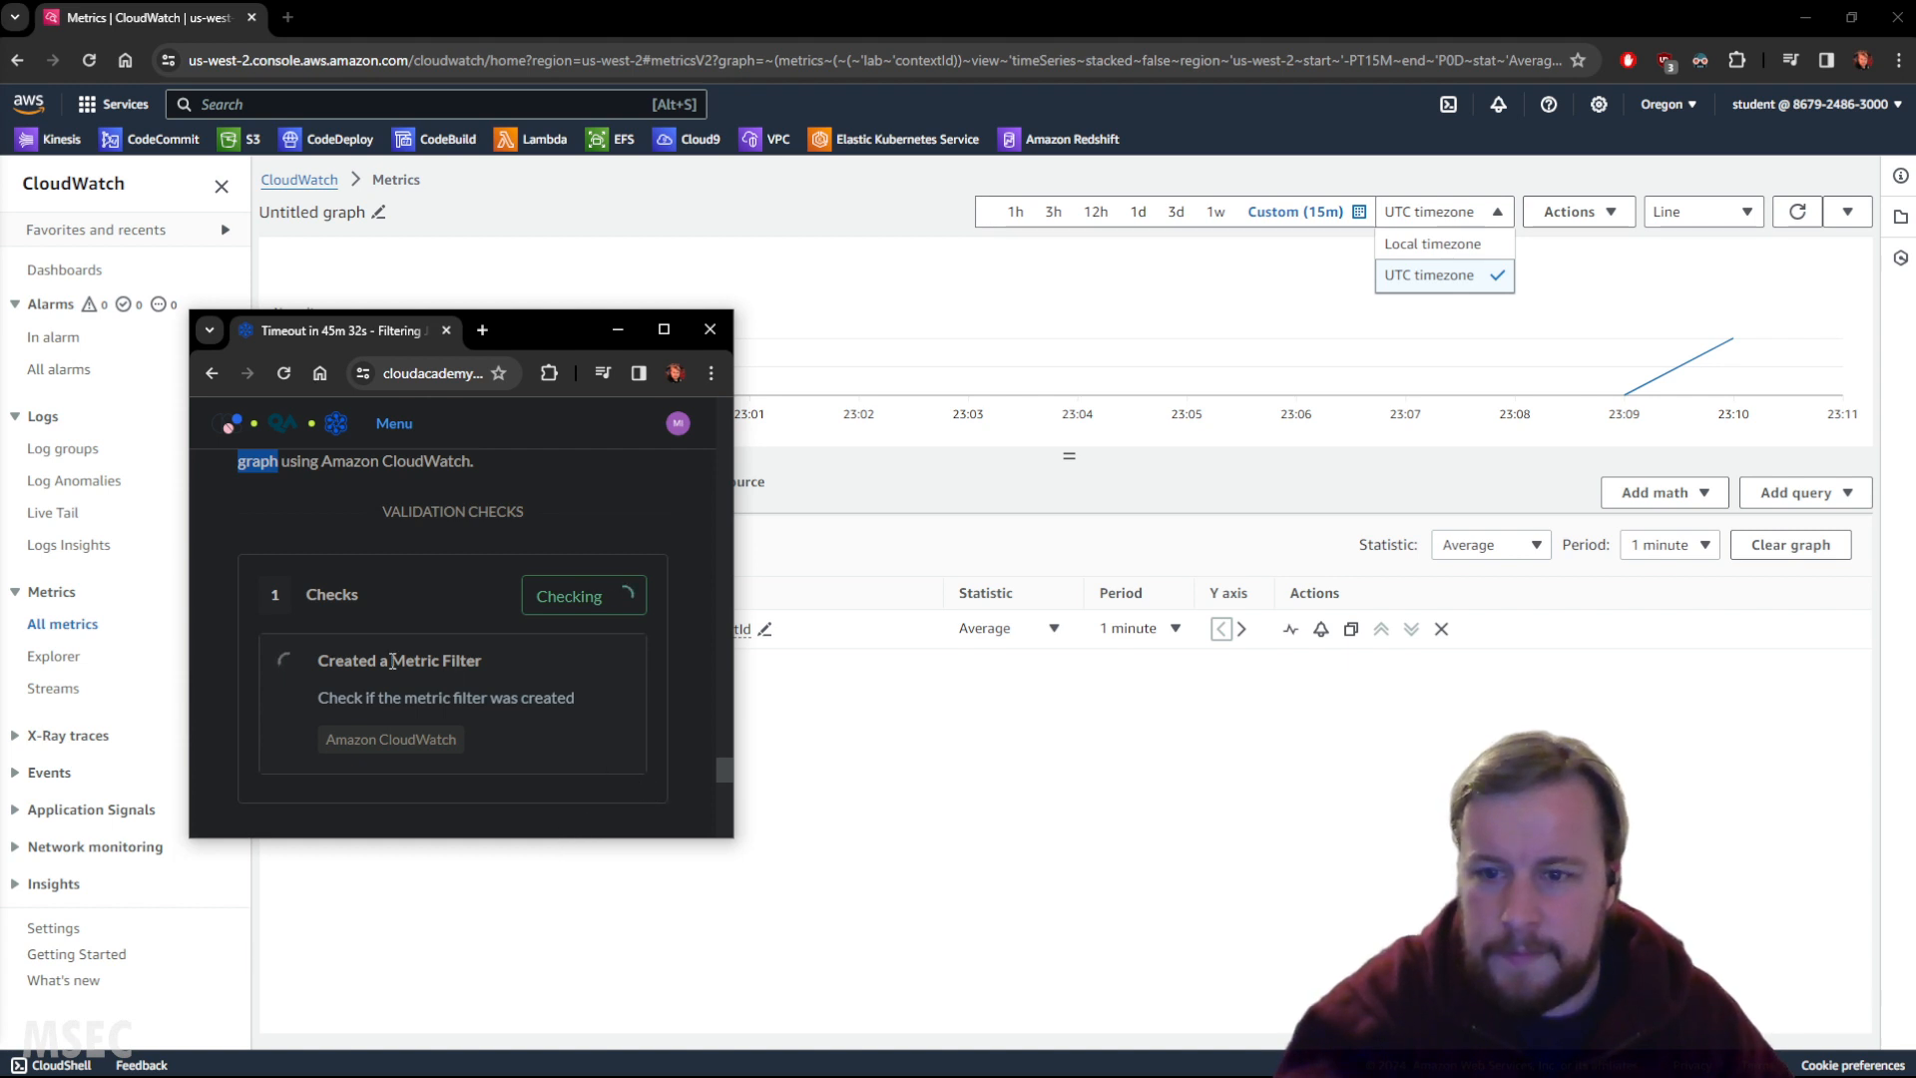
pyautogui.moveTo(550, 340); pyautogui.dragTo(880, 294)
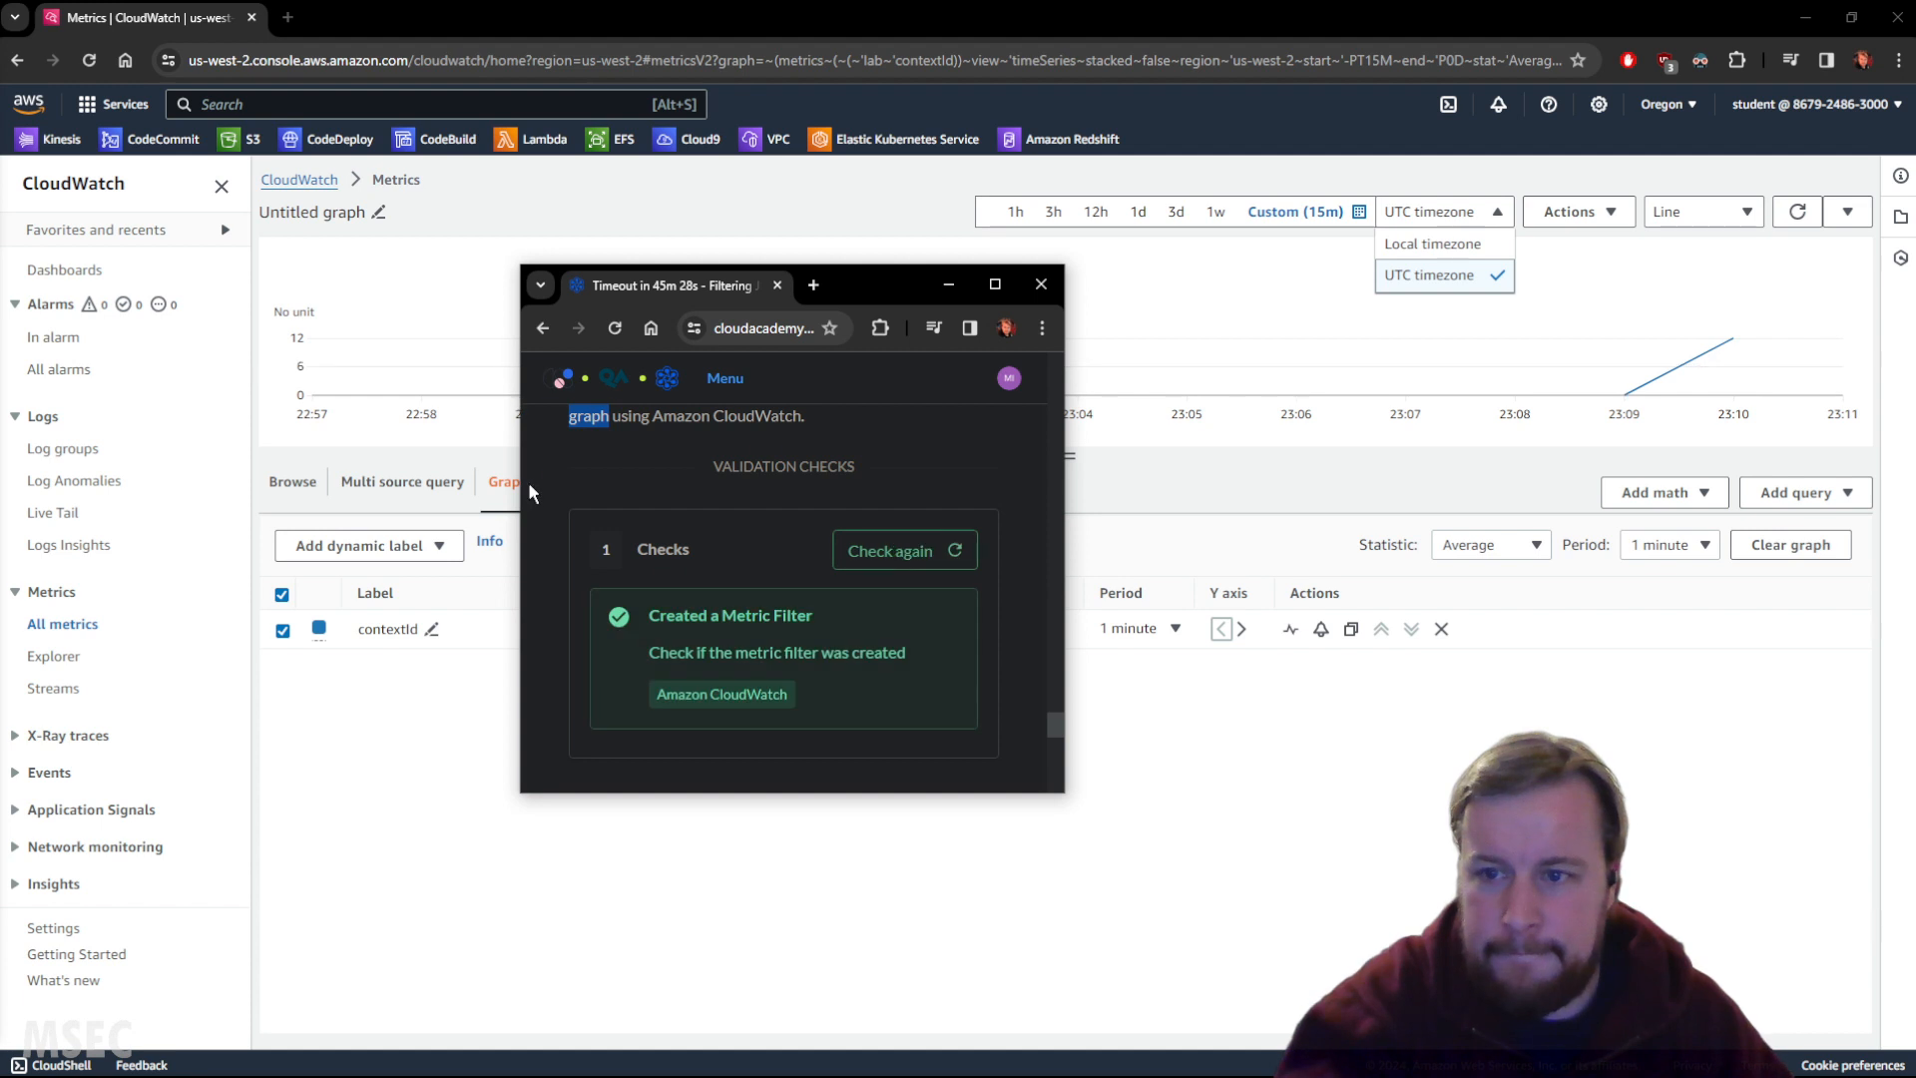
pyautogui.moveTo(671, 291); pyautogui.dragTo(0, 350)
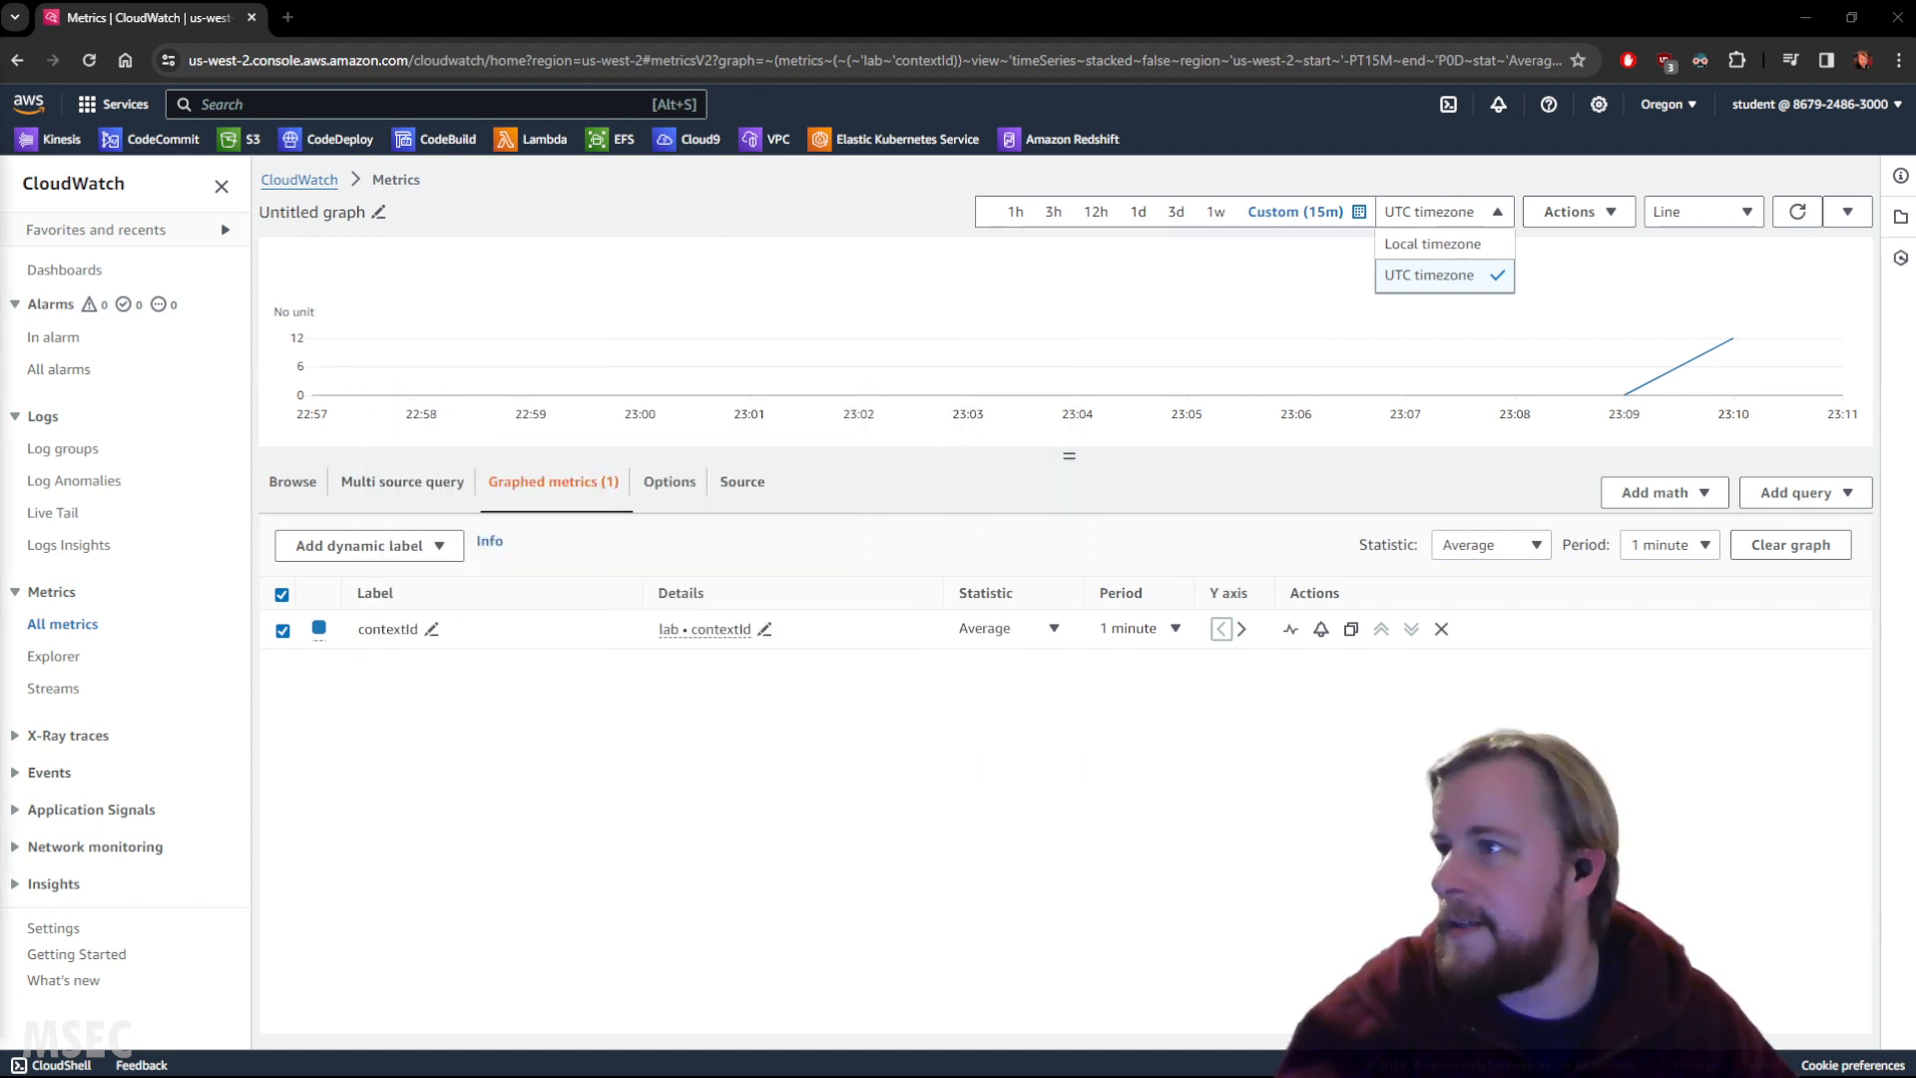